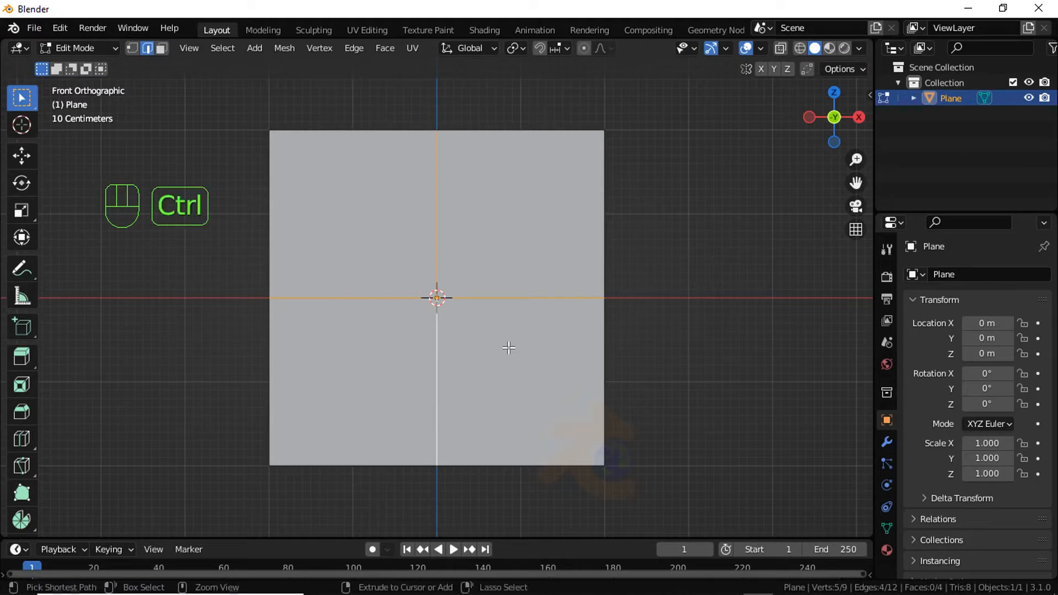
- Bevel the plane's two crossing centre lines with a width of 0.6 m
{"action": "key", "text": "ctrl+b"}
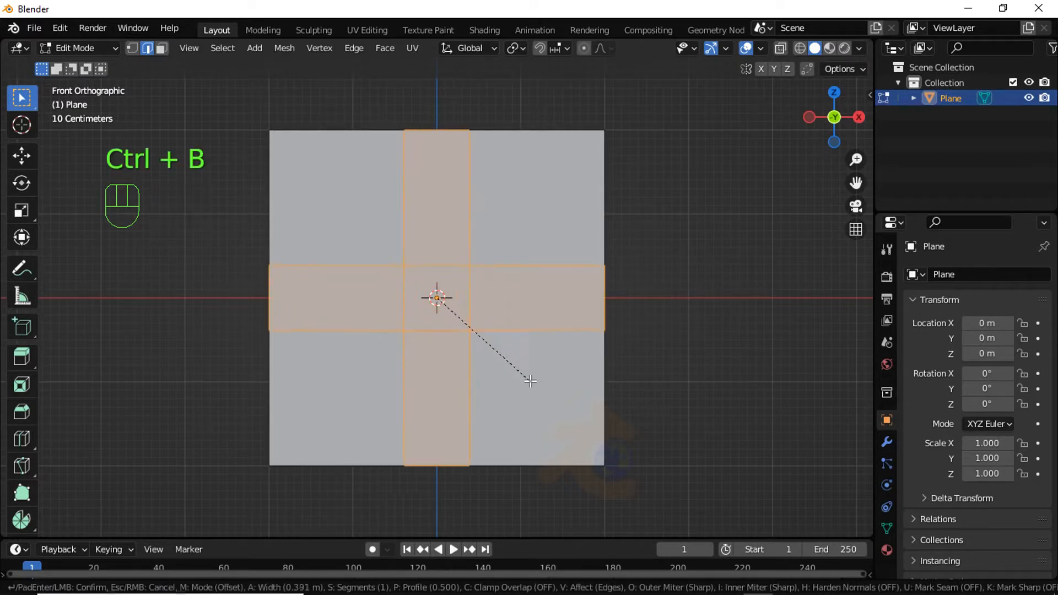
{"action": "left_click", "coordinate": [538, 392]}
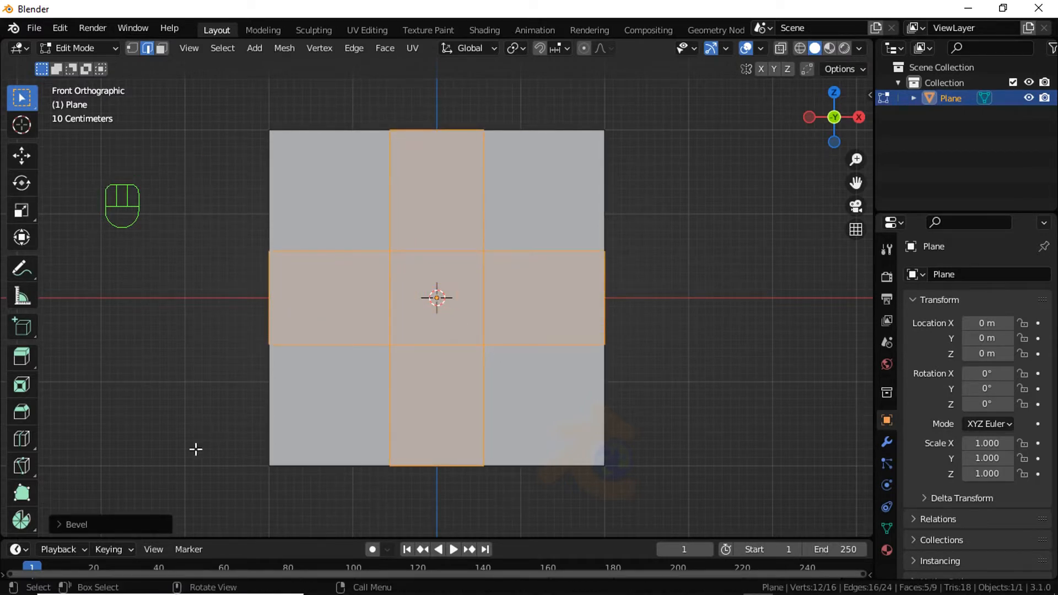
{"action": "left_click", "coordinate": [71, 524]}
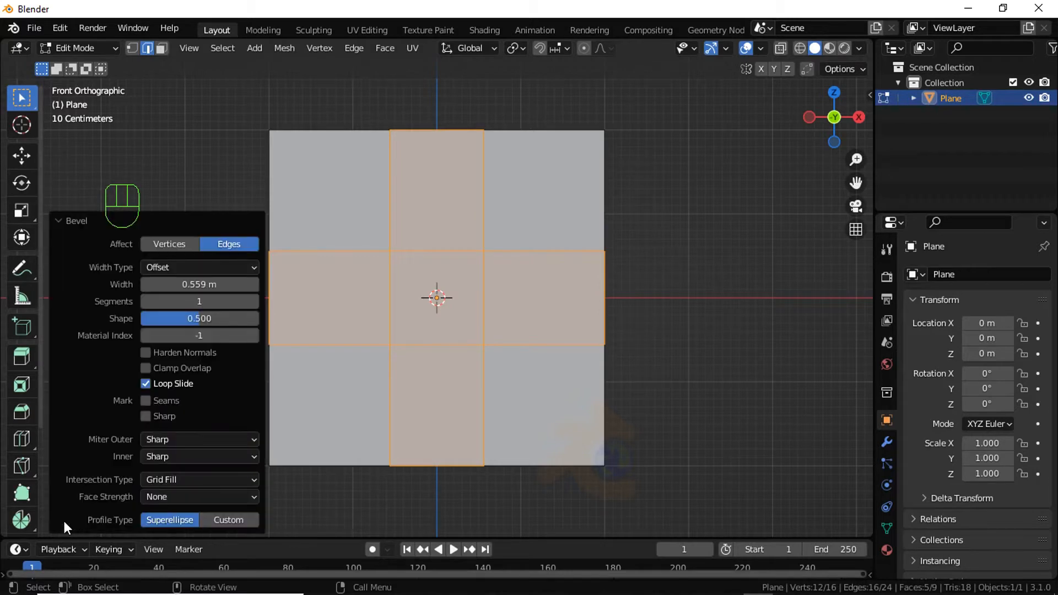
{"action": "left_click", "coordinate": [200, 284]}
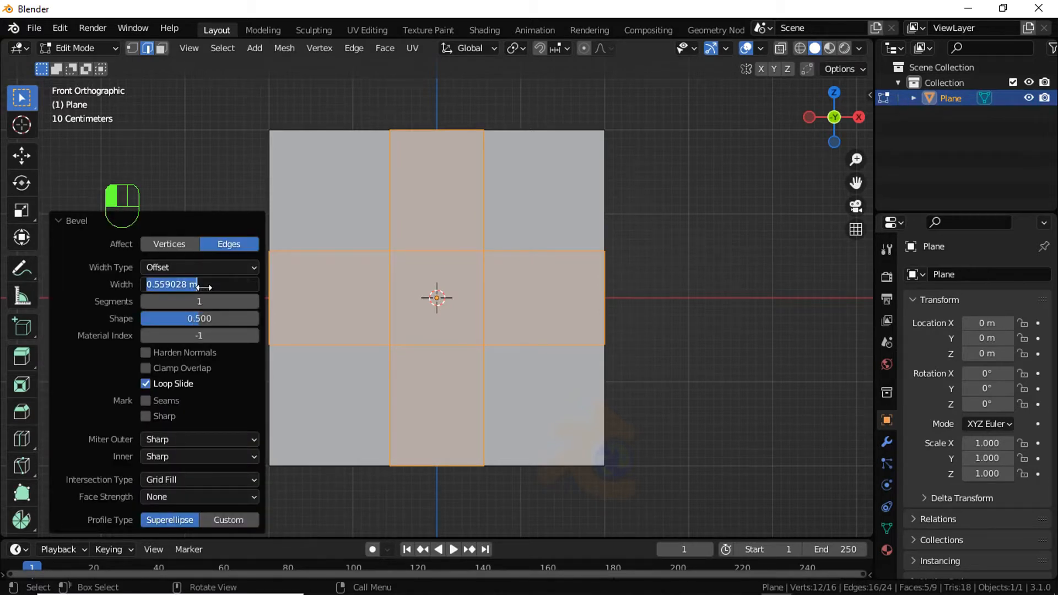
{"action": "key", "text": "BackSpace"}
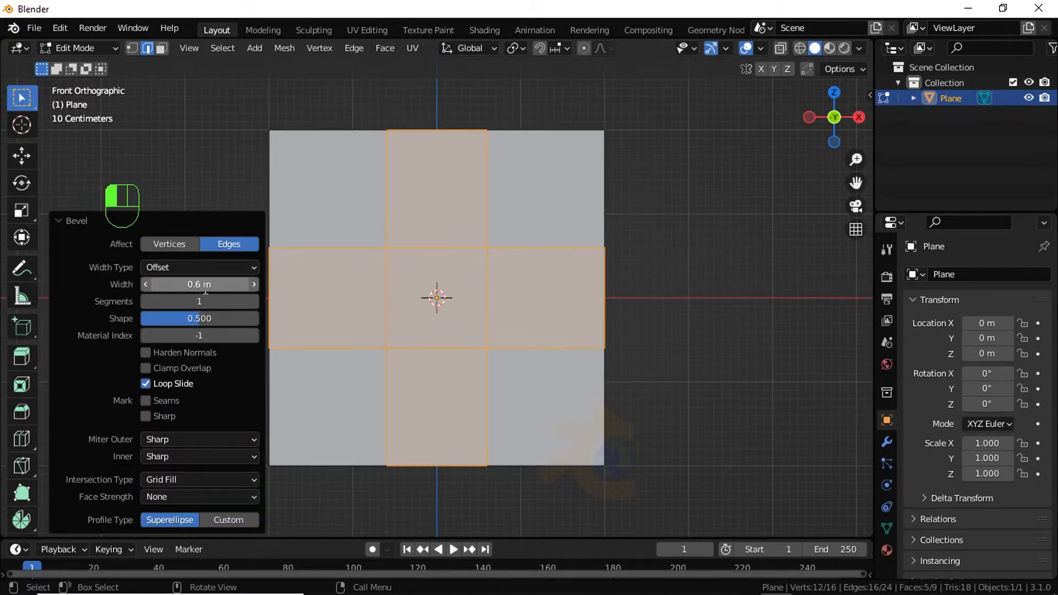
{"action": "key", "text": "Return"}
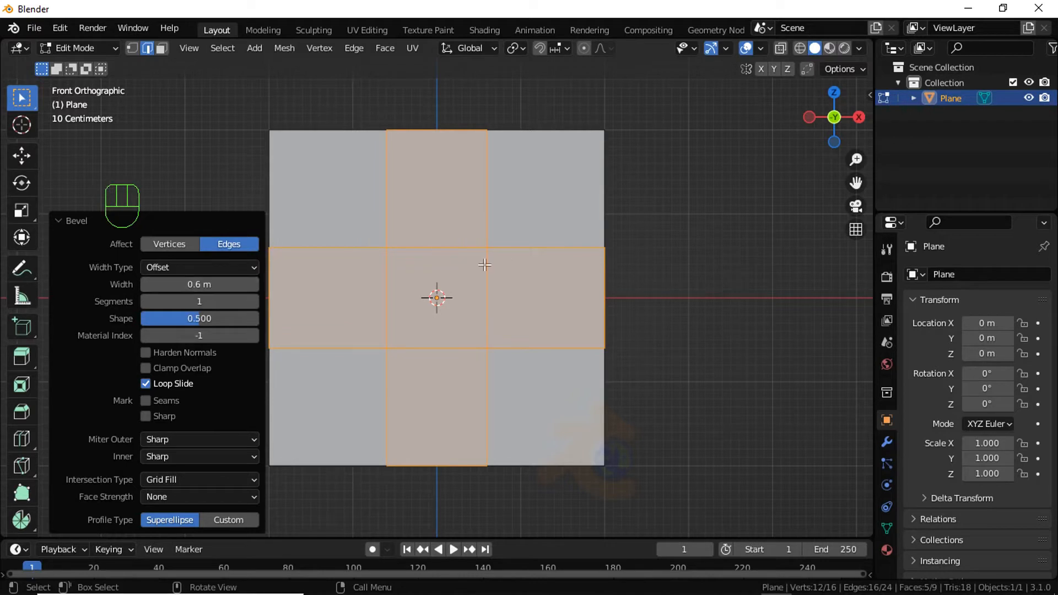
- Invert the selection in face mode and delete the four corner faces, leaving a cross shape
{"action": "left_click", "coordinate": [161, 50]}
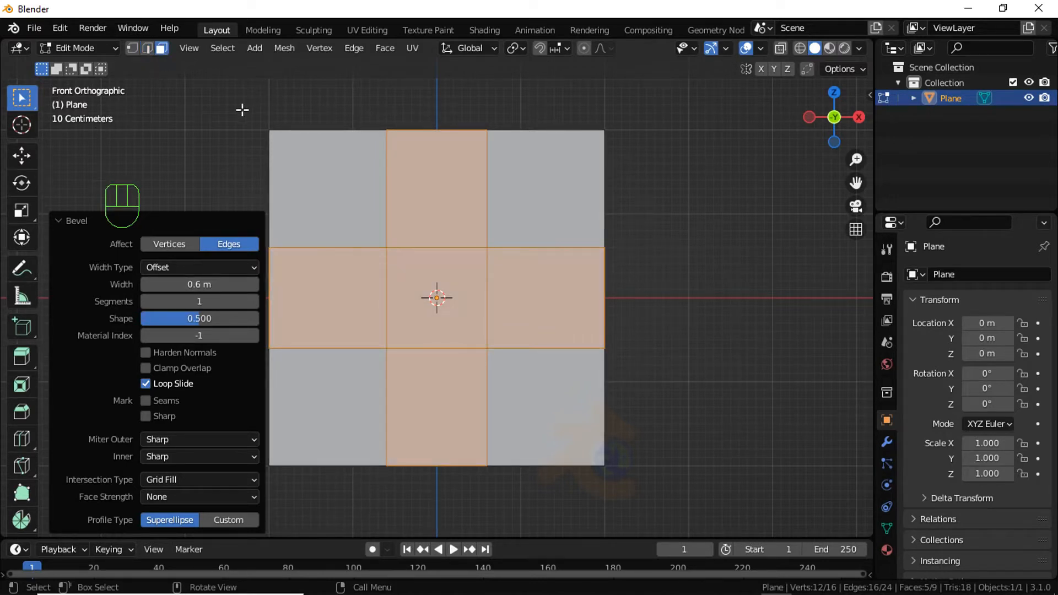
{"action": "left_click", "coordinate": [215, 52]}
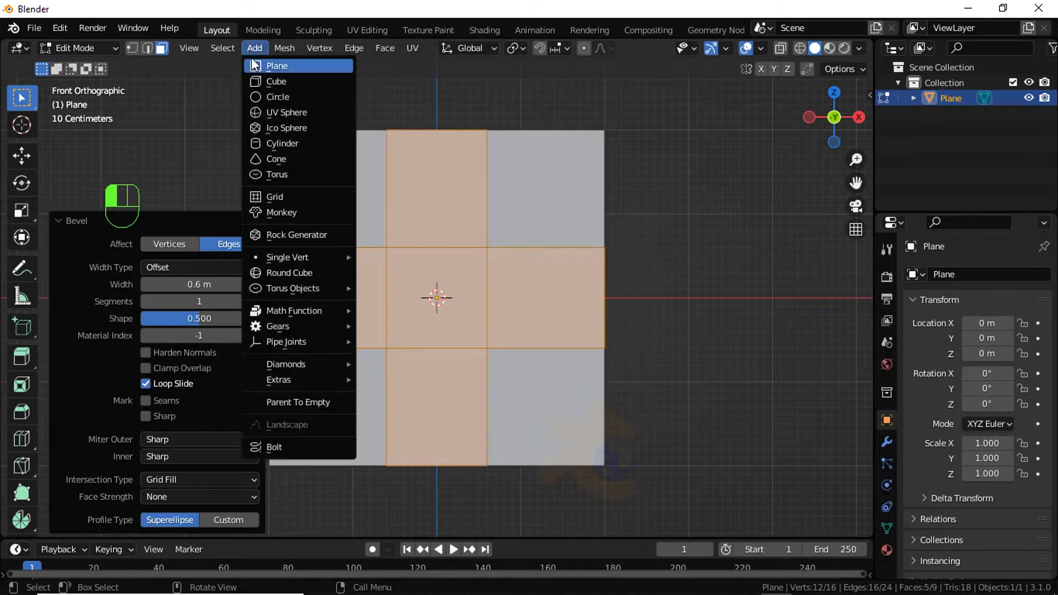
{"action": "left_click", "coordinate": [251, 50]}
{"action": "left_click", "coordinate": [219, 47]}
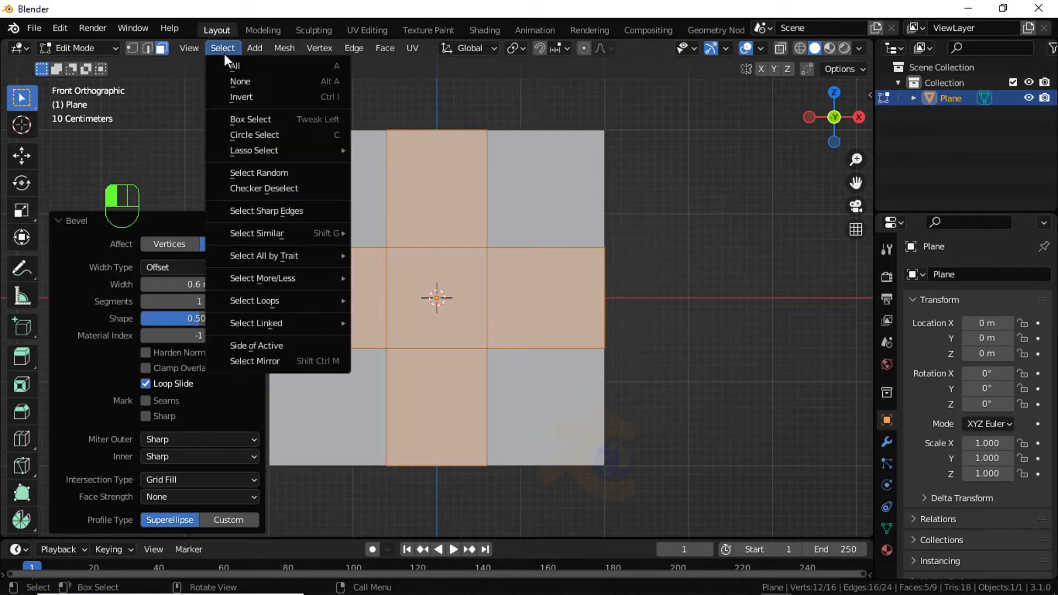
{"action": "left_click", "coordinate": [237, 97]}
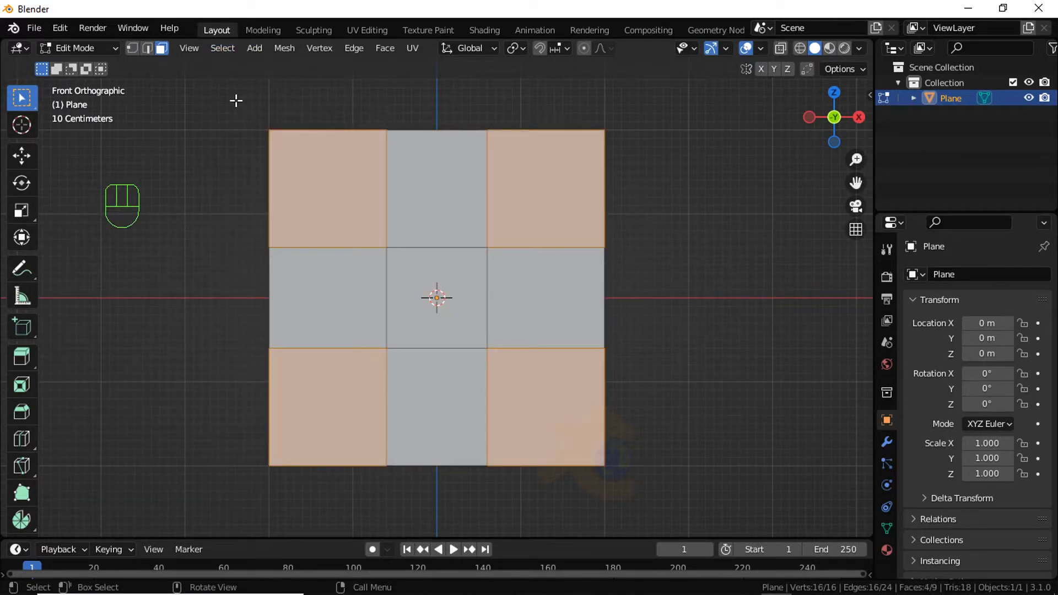
{"action": "key", "text": "x"}
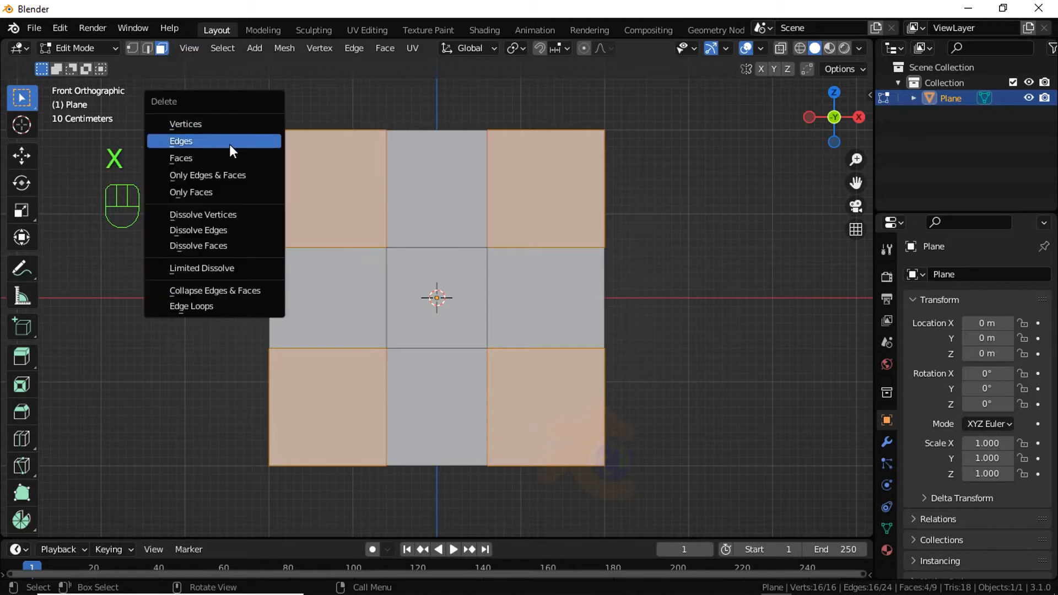
{"action": "left_click", "coordinate": [221, 156]}
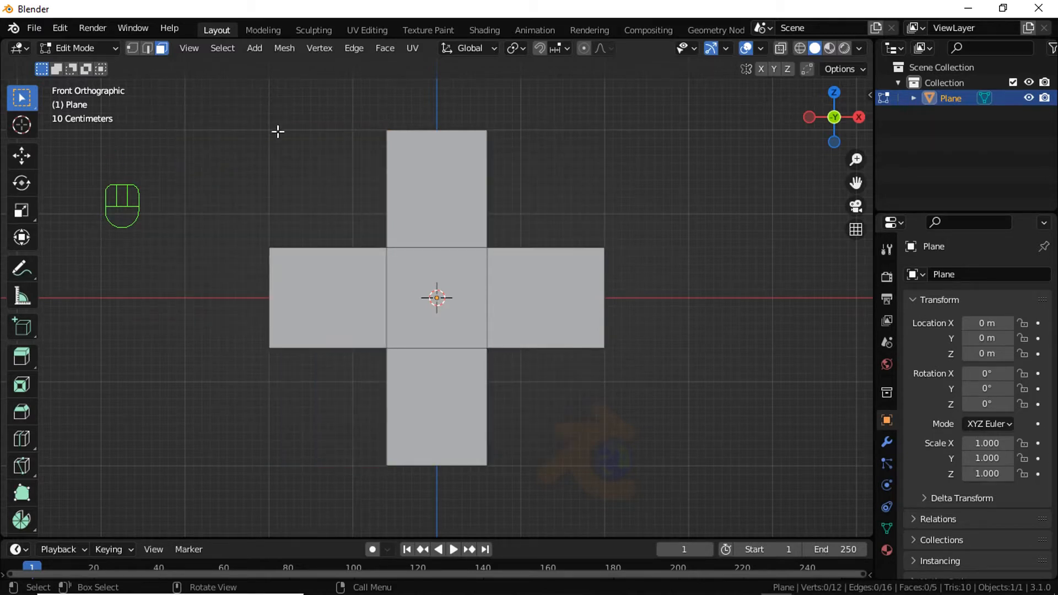
- Delete only the edges and faces of the cross's centre square, keeping just the outer outline
{"action": "left_click", "coordinate": [420, 285]}
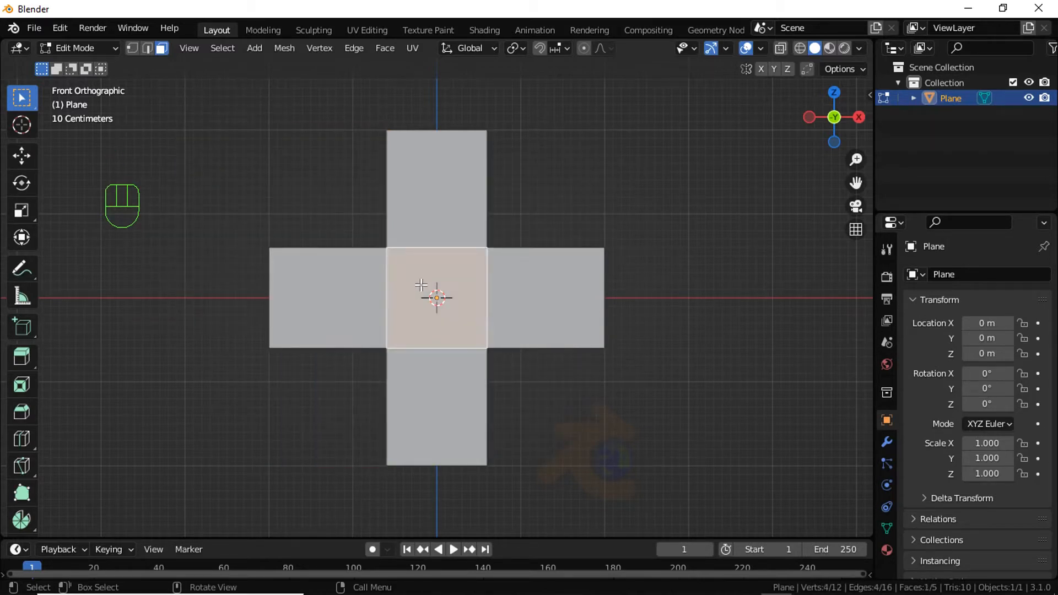
{"action": "key", "text": "x"}
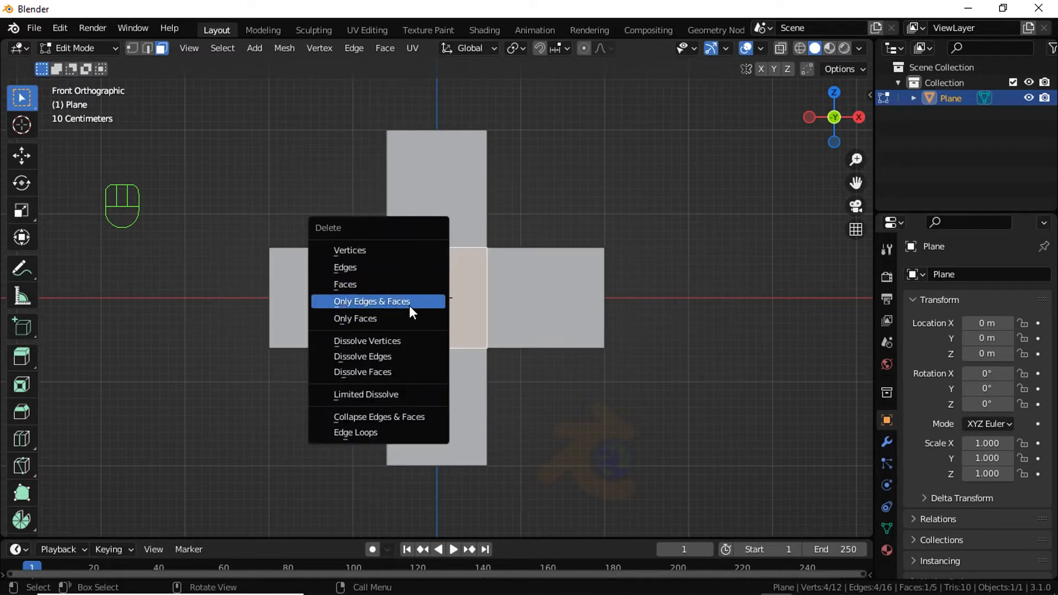
{"action": "left_click", "coordinate": [410, 303]}
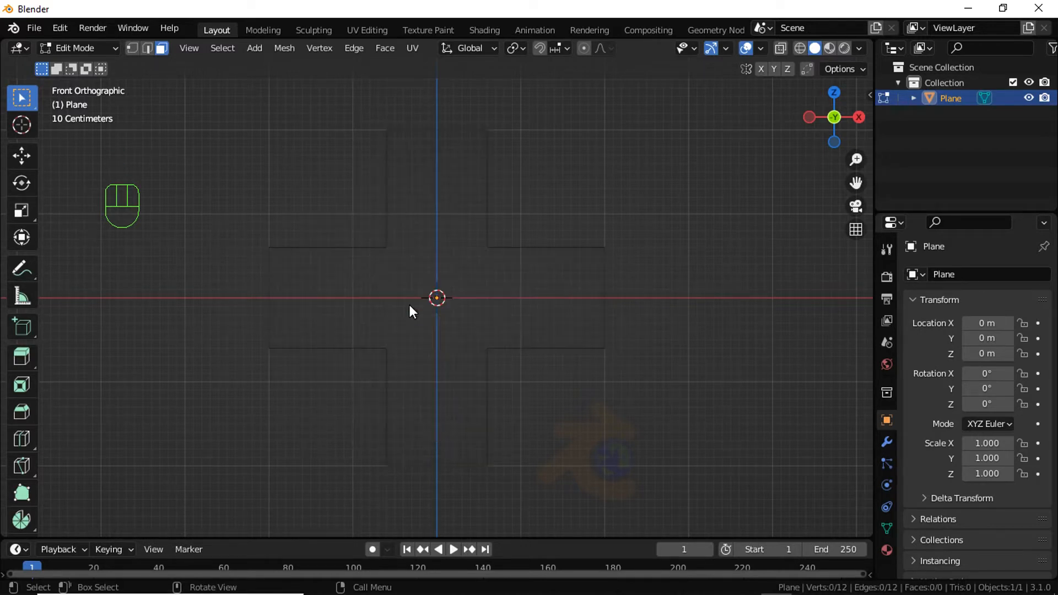
- Round all corners of the cross outline with a vertex bevel of 5 segments and about 0.54 m width
{"action": "left_click", "coordinate": [130, 49]}
{"action": "key", "text": "a"}
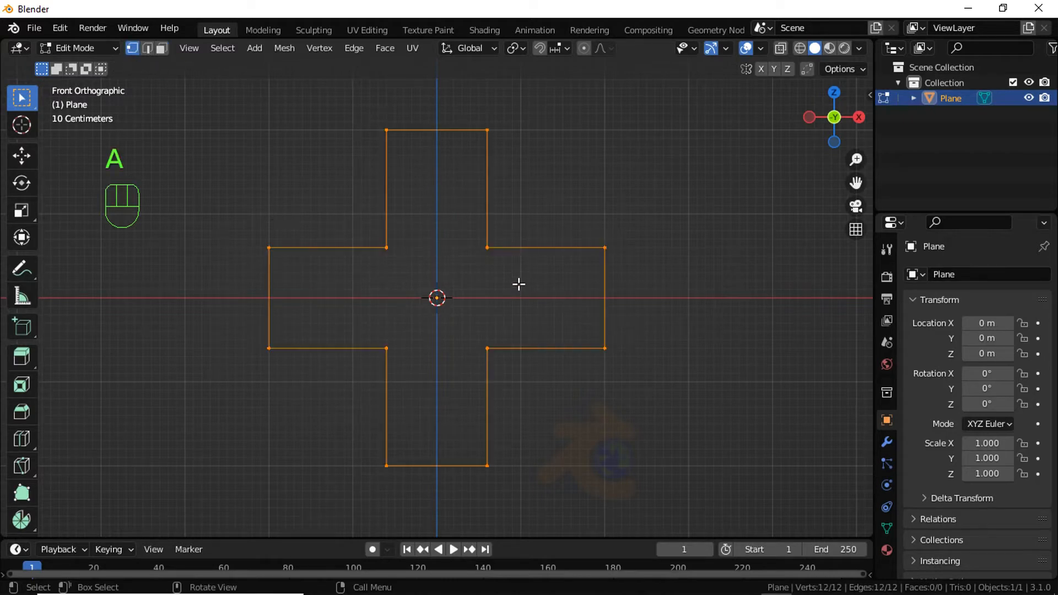
{"action": "key", "text": "ctrl+shift+b"}
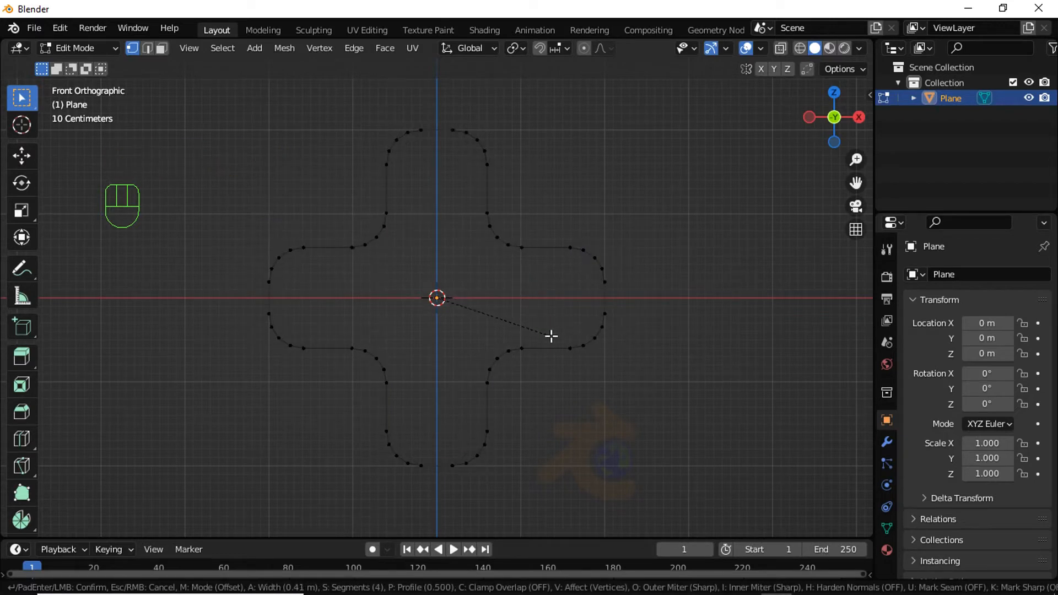
{"action": "scroll", "coordinate": [552, 336], "scroll_direction": "up", "scroll_amount": 1}
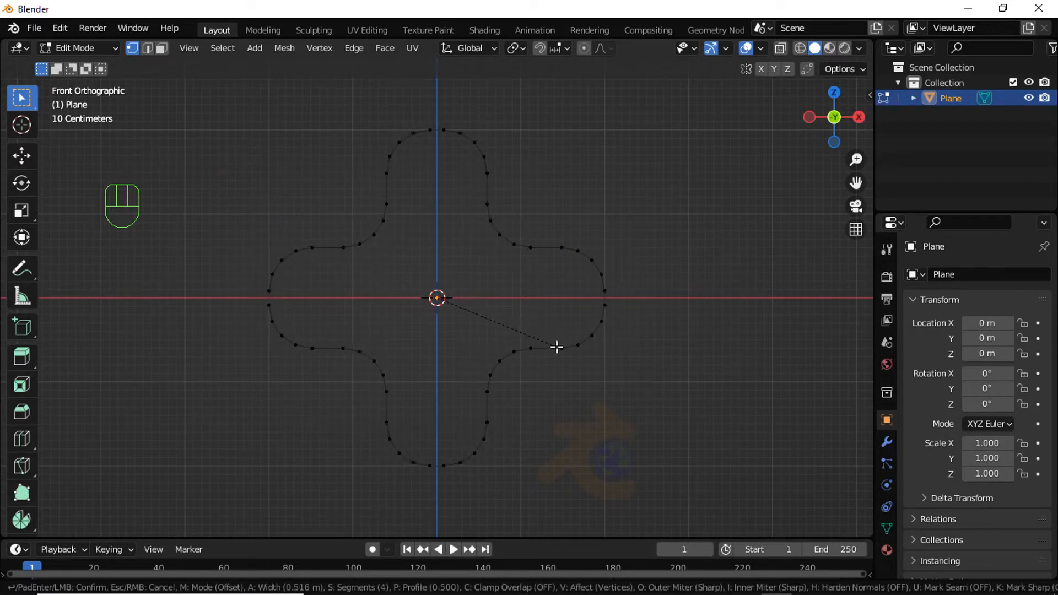
{"action": "scroll", "coordinate": [559, 347], "scroll_direction": "up", "scroll_amount": 2}
{"action": "scroll", "coordinate": [558, 348], "scroll_direction": "down", "scroll_amount": 1}
{"action": "left_click", "coordinate": [559, 348]}
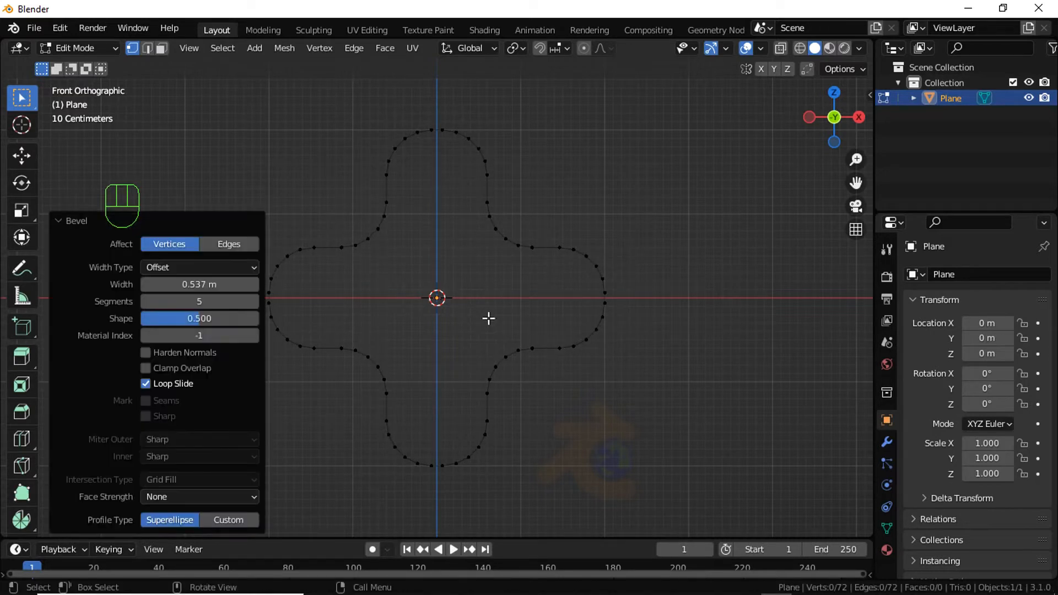
- Search the add-on preferences for "loo" and check whether the LoopTools add-on is enabled
{"action": "left_click", "coordinate": [61, 28]}
{"action": "left_click", "coordinate": [105, 250]}
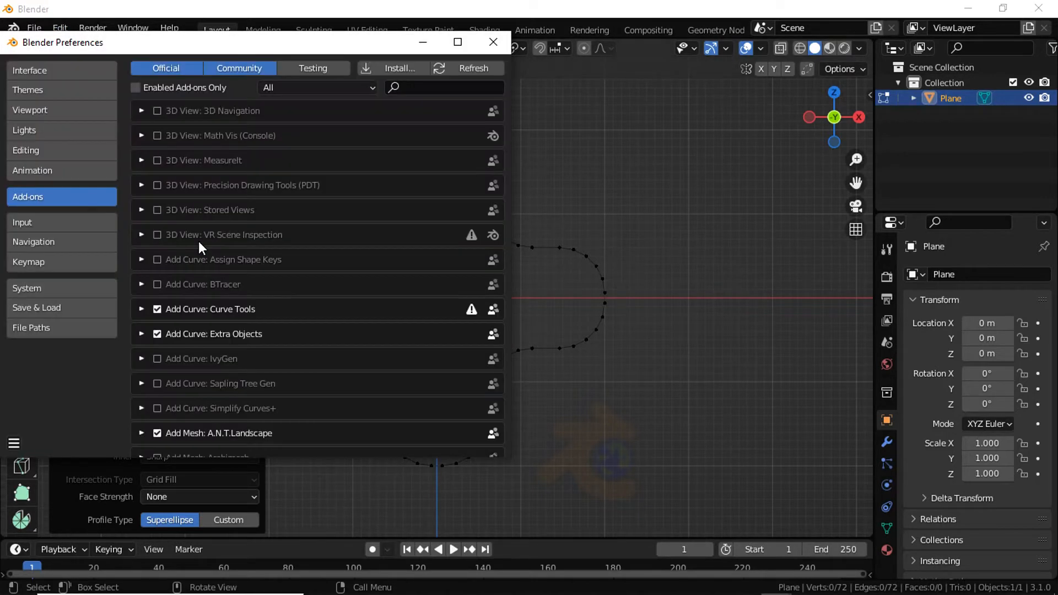
{"action": "left_click", "coordinate": [426, 88]}
{"action": "type", "text": "loo"}
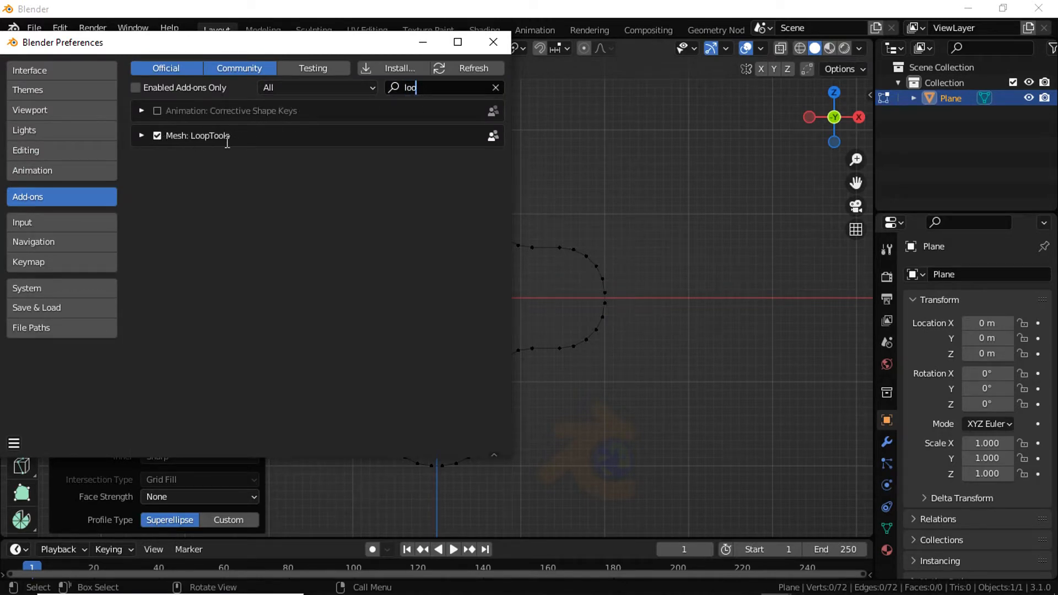
{"action": "left_click", "coordinate": [494, 42]}
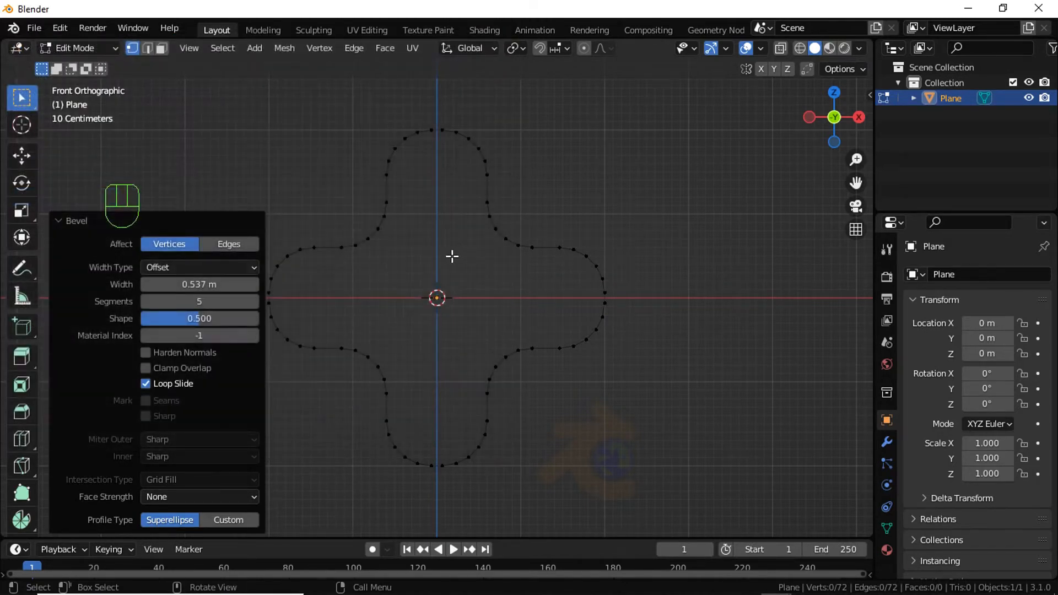
- Space all vertices of the rounded cross outline evenly with LoopTools Space
{"action": "key", "text": "a"}
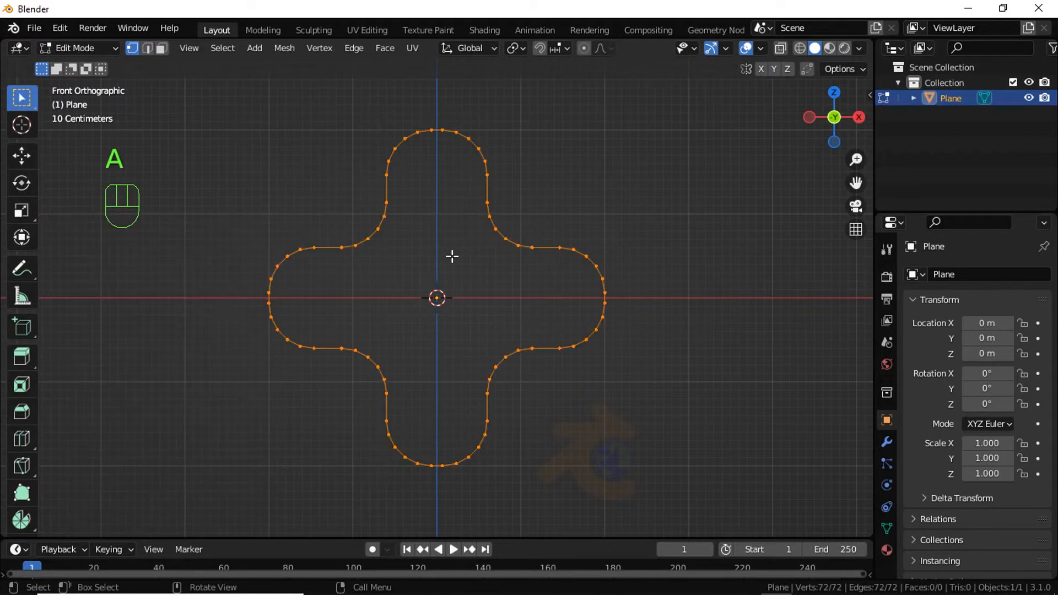
{"action": "right_click", "coordinate": [356, 141]}
{"action": "mouse_move", "coordinate": [317, 102]}
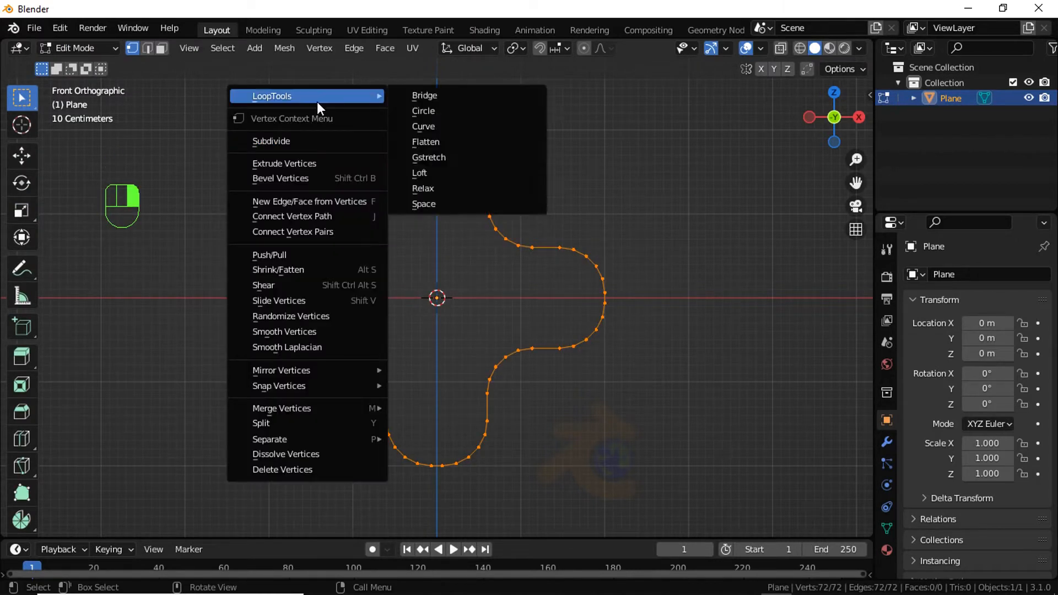
{"action": "left_click", "coordinate": [435, 204]}
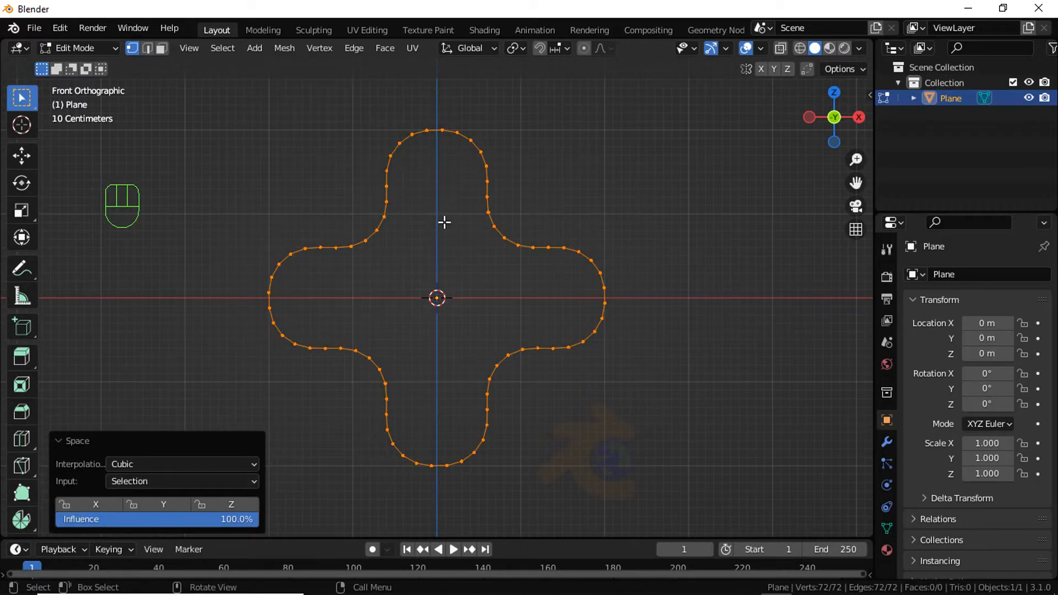
- Add a Subdivision Surface modifier to the outline, apply it in Object Mode and return to Edit Mode
{"action": "scroll", "coordinate": [444, 222], "scroll_direction": "up", "scroll_amount": 1}
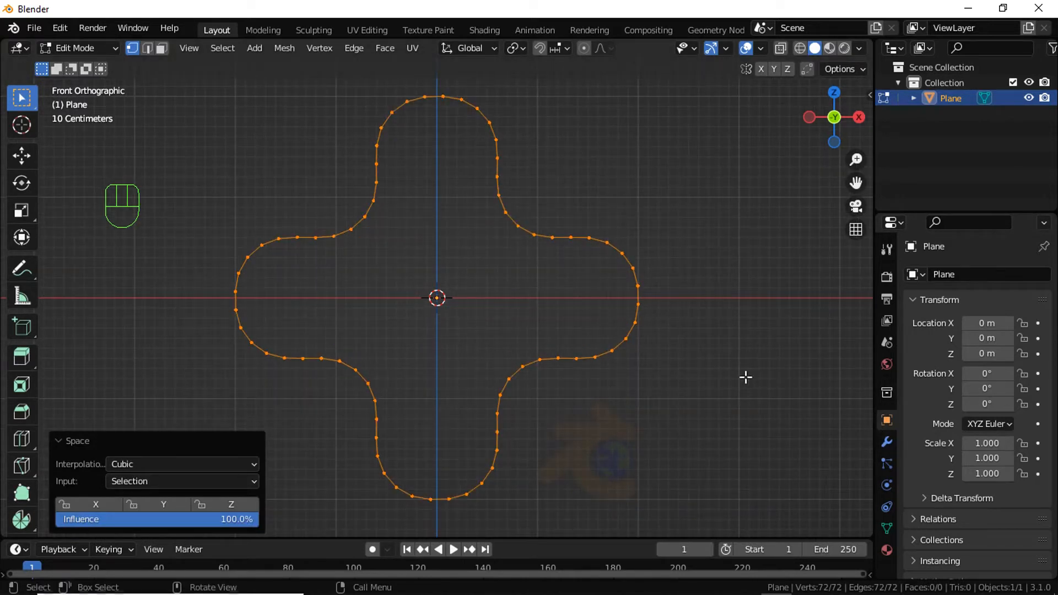
{"action": "left_click", "coordinate": [886, 442]}
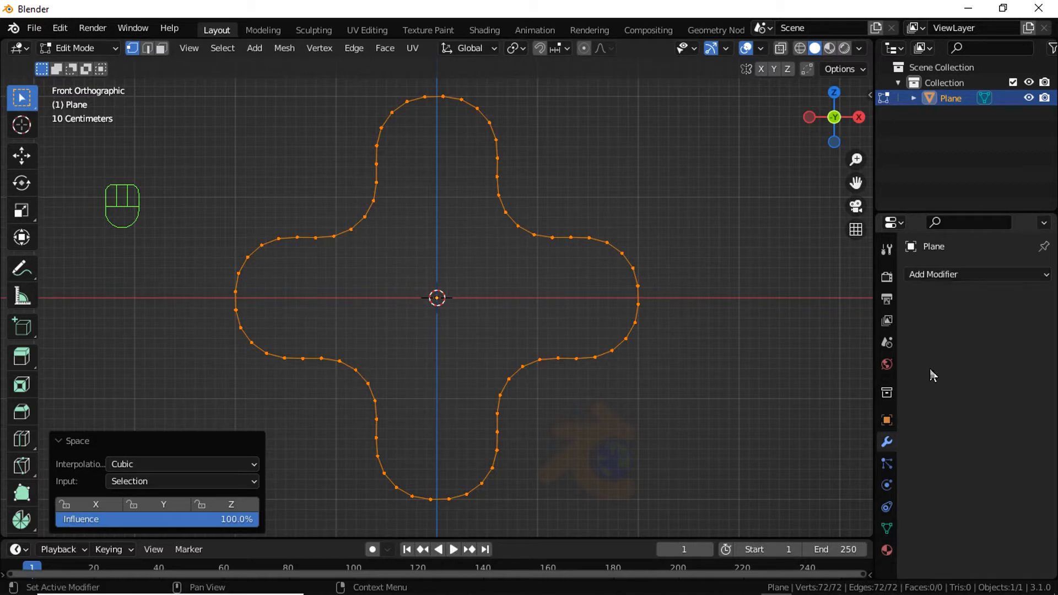
{"action": "left_click", "coordinate": [954, 277]}
{"action": "left_click", "coordinate": [762, 557]}
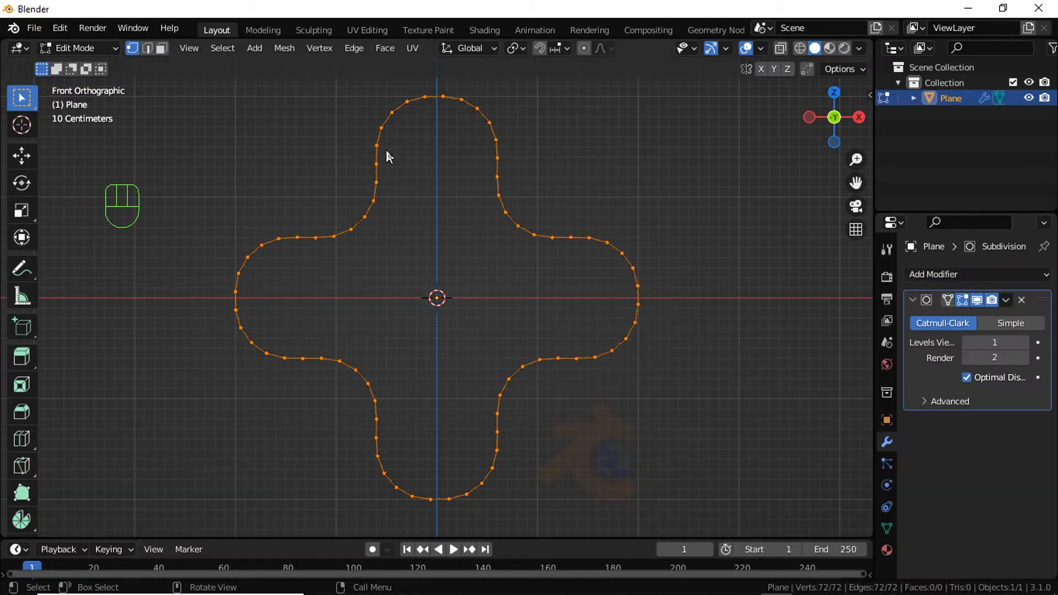
{"action": "key", "text": "Tab"}
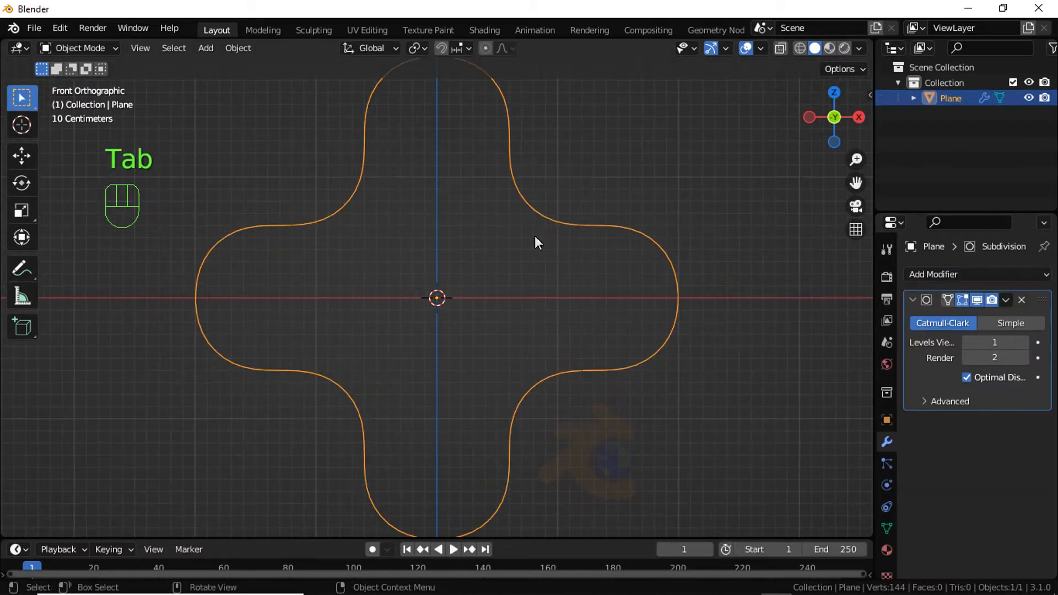
{"action": "left_click", "coordinate": [1005, 300]}
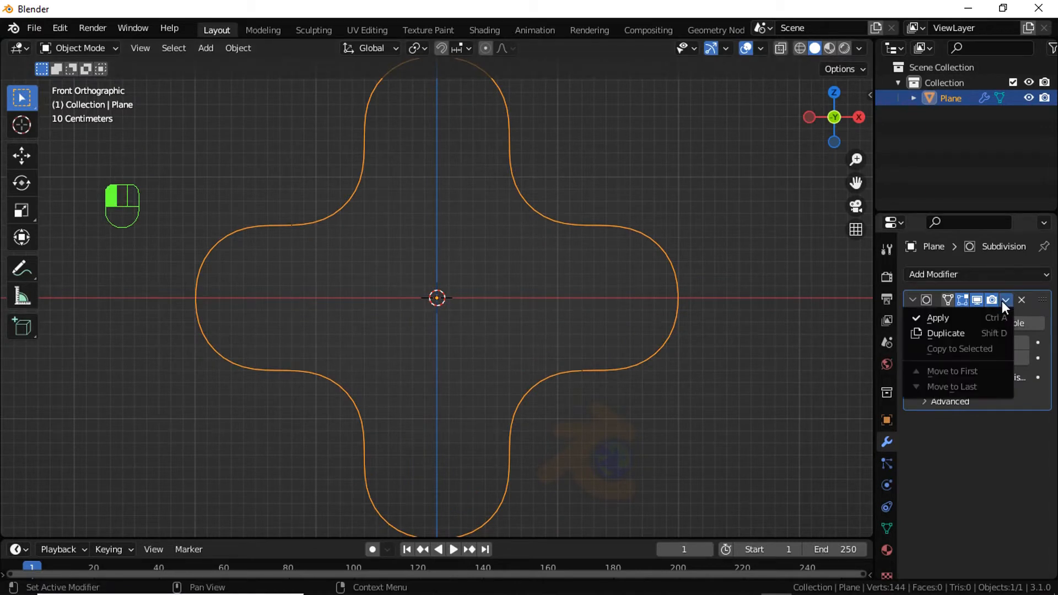
{"action": "left_click", "coordinate": [978, 319]}
{"action": "key", "text": "Tab"}
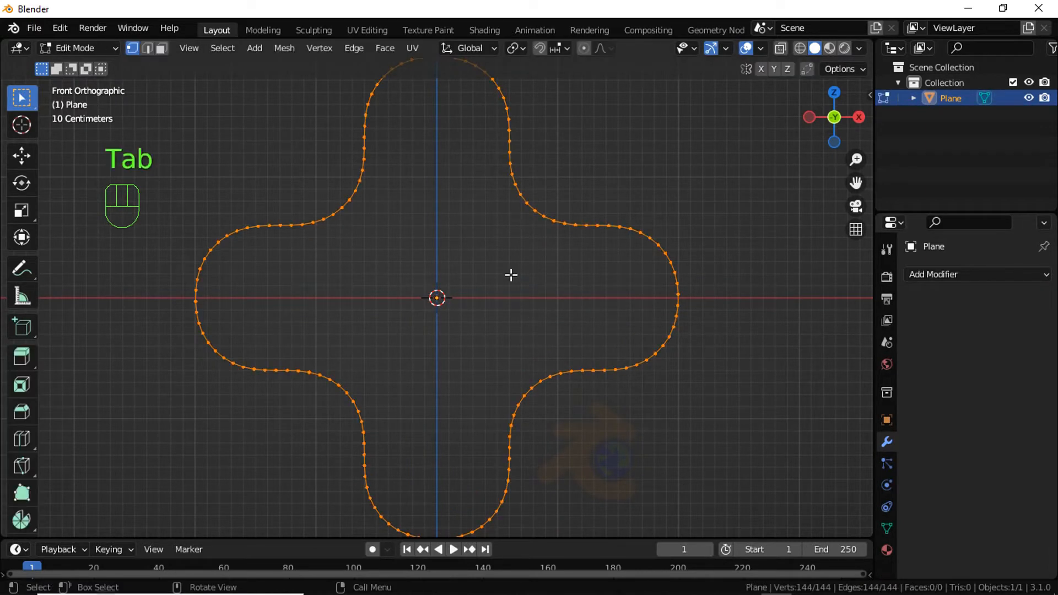
- Duplicate the cross outline in place and reshape the copy into a circle with LoopTools Circle
{"action": "key", "text": "shift+d"}
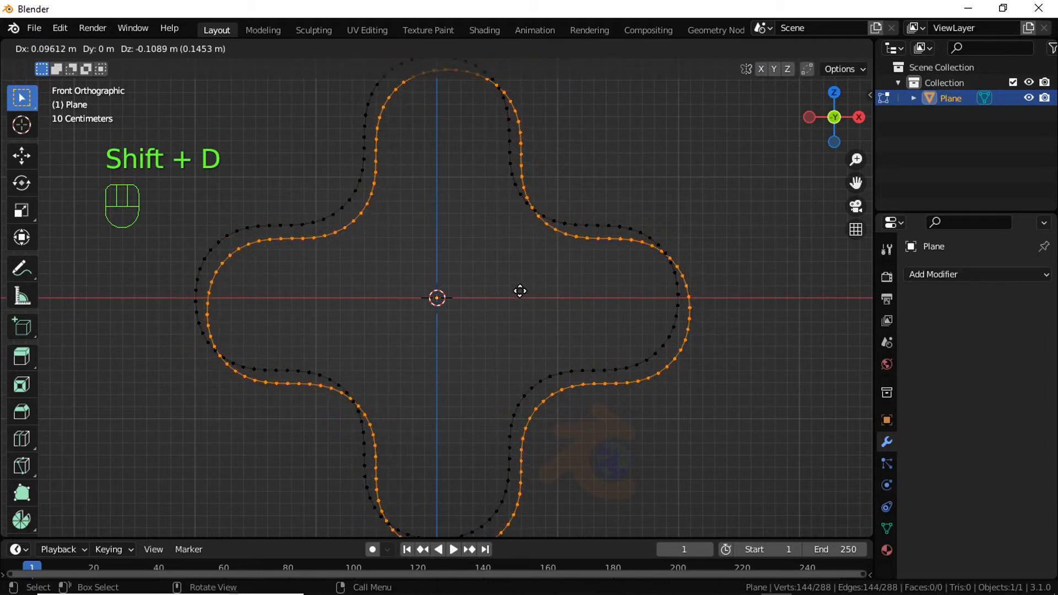
{"action": "right_click", "coordinate": [521, 291]}
{"action": "right_click", "coordinate": [445, 206]}
{"action": "mouse_move", "coordinate": [446, 206]}
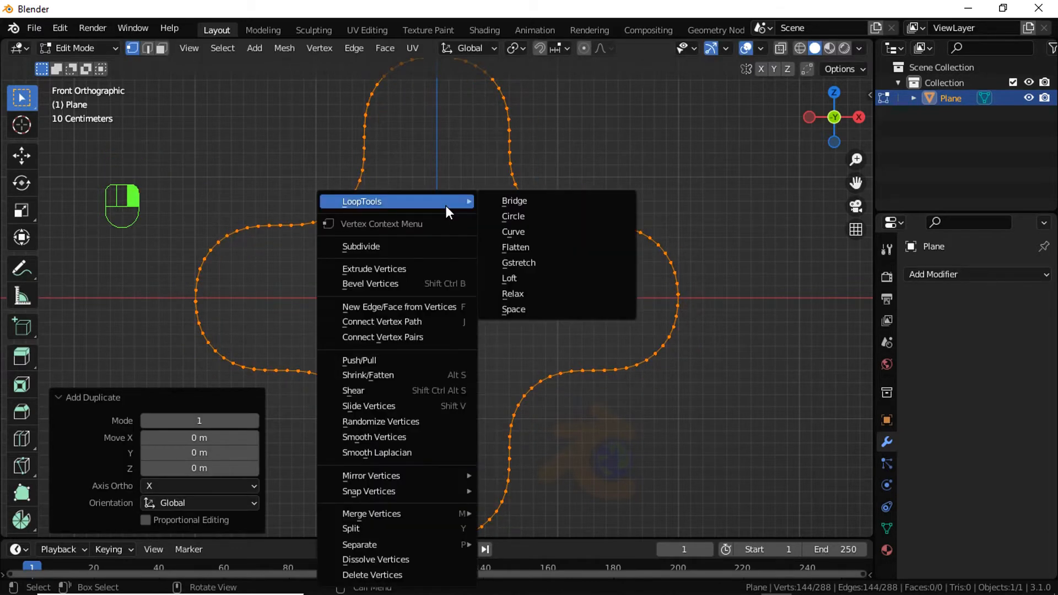
{"action": "left_click", "coordinate": [513, 216]}
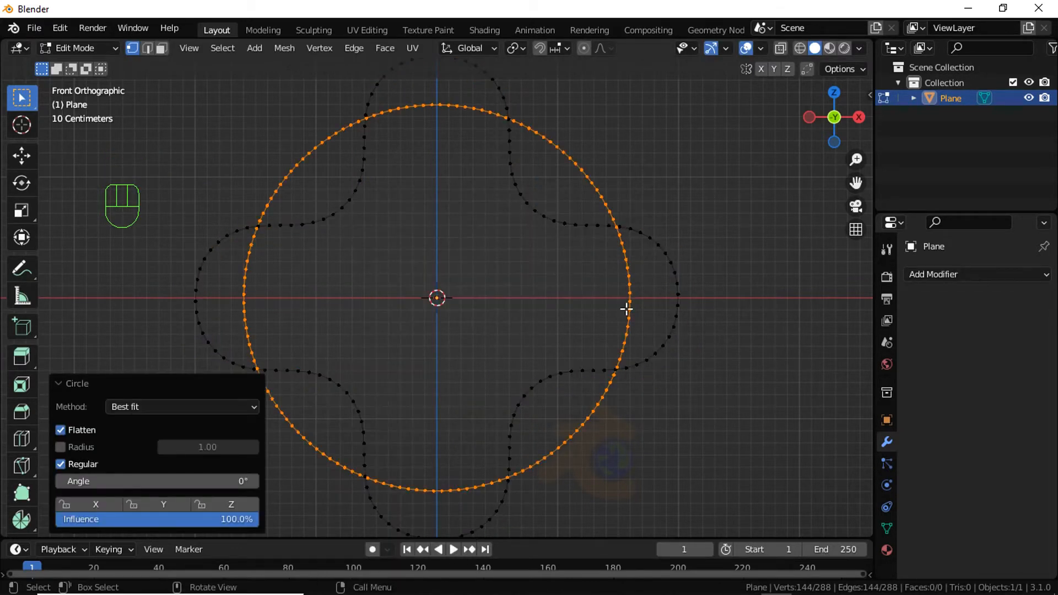
- Scale the circle to about 0.116 of its size and join it to the cross outline with Bridge Edge Loops
{"action": "key", "text": "s"}
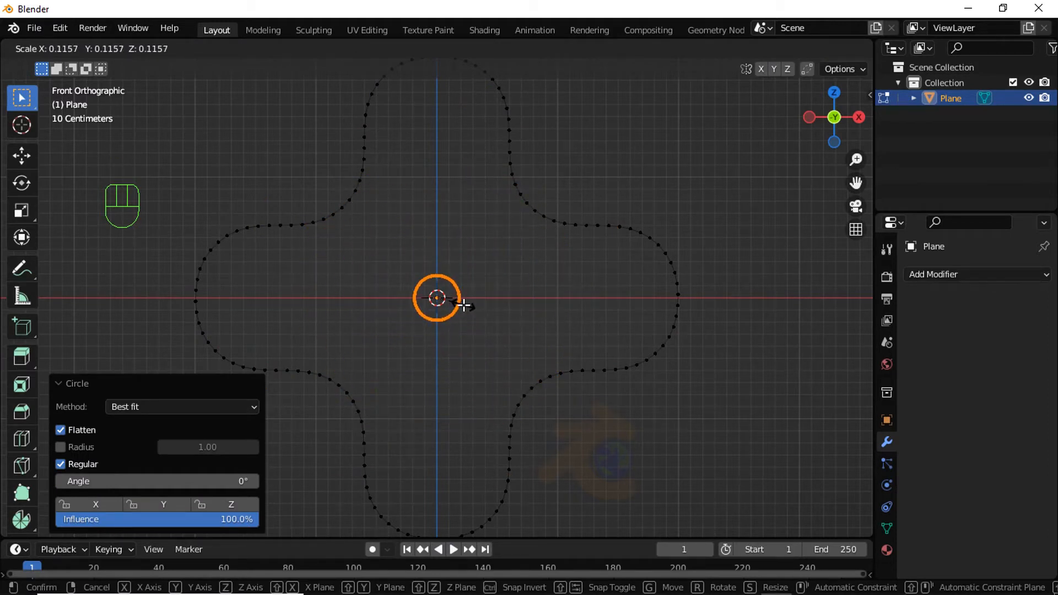
{"action": "left_click", "coordinate": [463, 306]}
{"action": "key", "text": "a"}
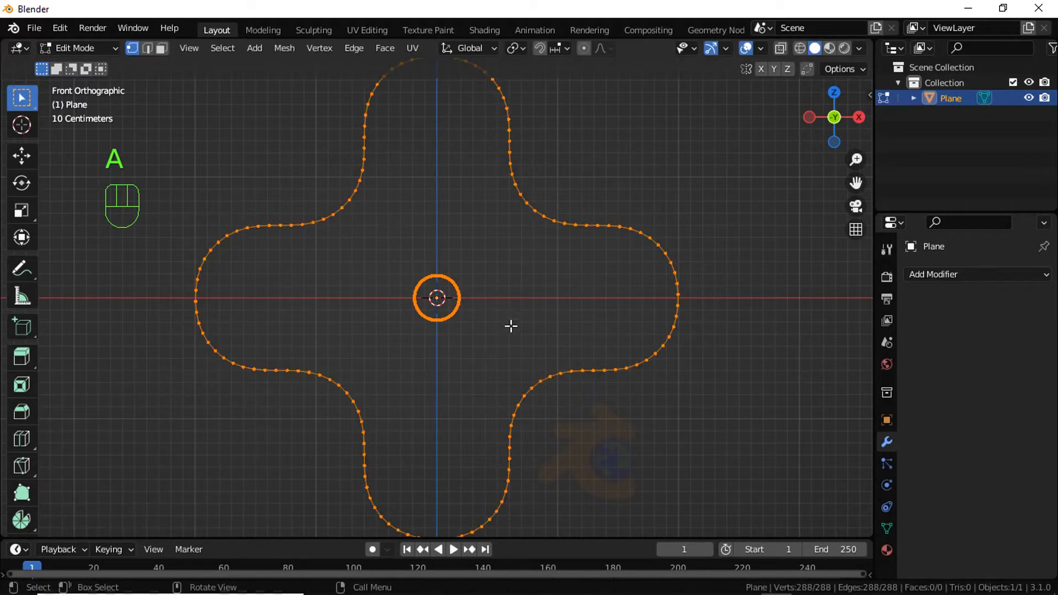
{"action": "left_click", "coordinate": [357, 50]}
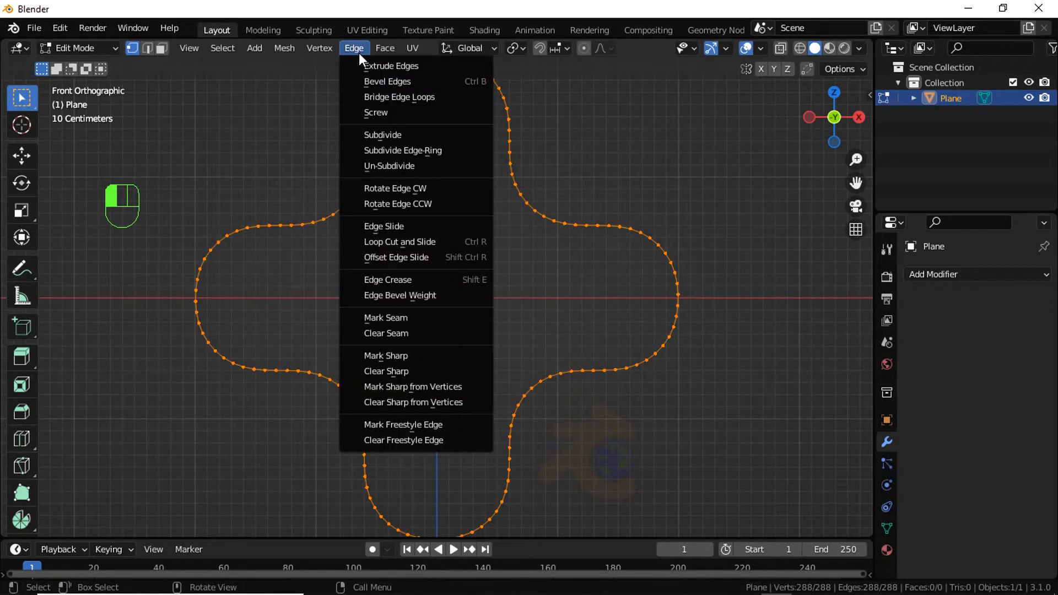
{"action": "left_click", "coordinate": [394, 97]}
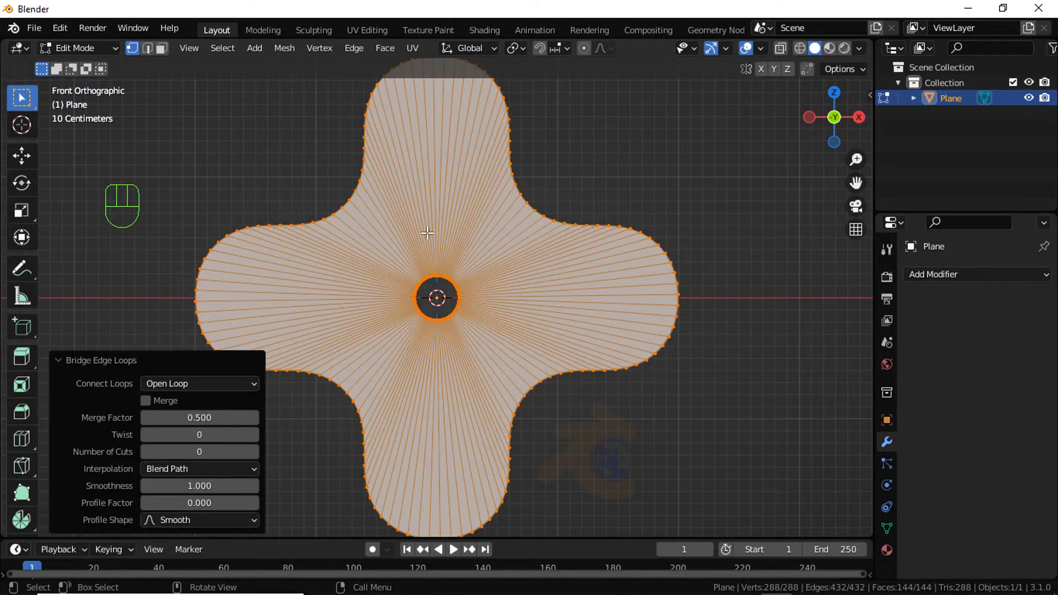
{"action": "scroll", "coordinate": [438, 261], "scroll_direction": "up", "scroll_amount": 8}
{"action": "scroll", "coordinate": [439, 261], "scroll_direction": "down", "scroll_amount": 5}
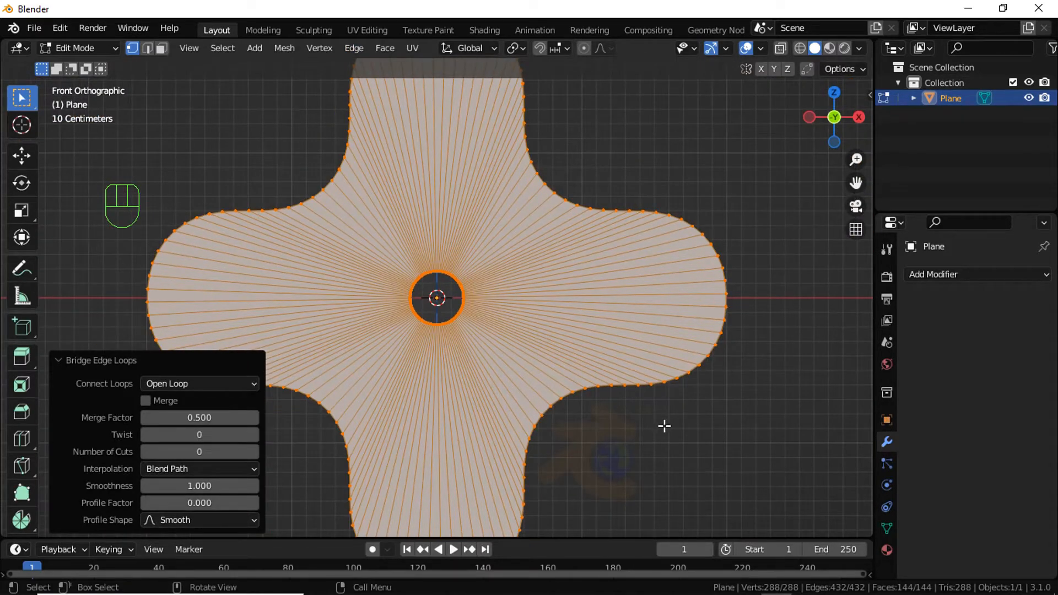
- Return to Object Mode and add a Solidify modifier to the cross with offset 0 and Complex mode
{"action": "left_click", "coordinate": [667, 425]}
{"action": "middle_click_drag", "start_coordinate": [475, 321], "coordinate": [436, 312]}
{"action": "key", "text": "KP_1"}
{"action": "key", "text": "Tab"}
{"action": "left_click", "coordinate": [936, 276]}
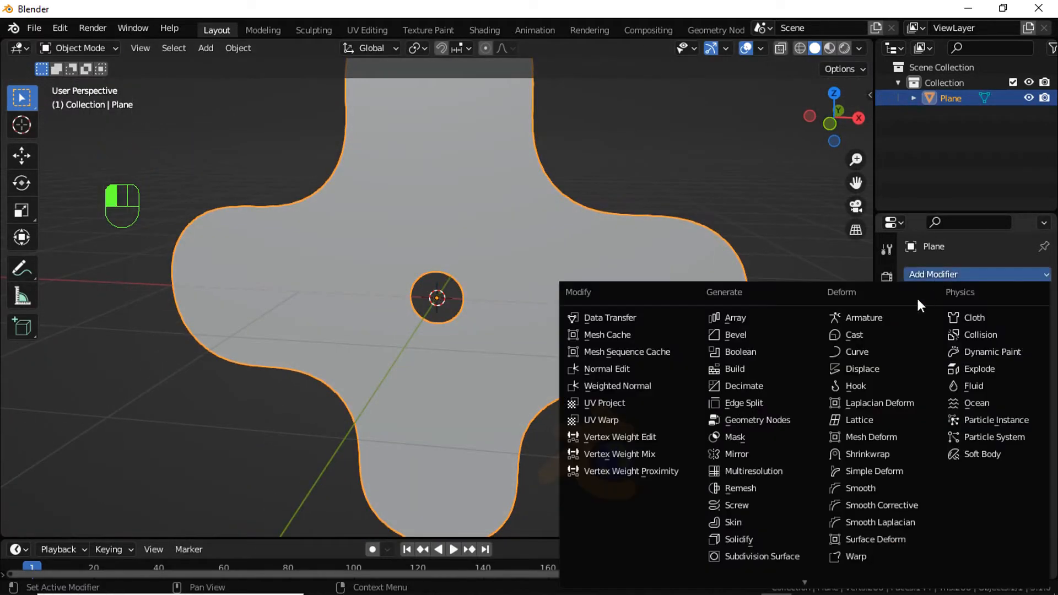
{"action": "left_click", "coordinate": [754, 538]}
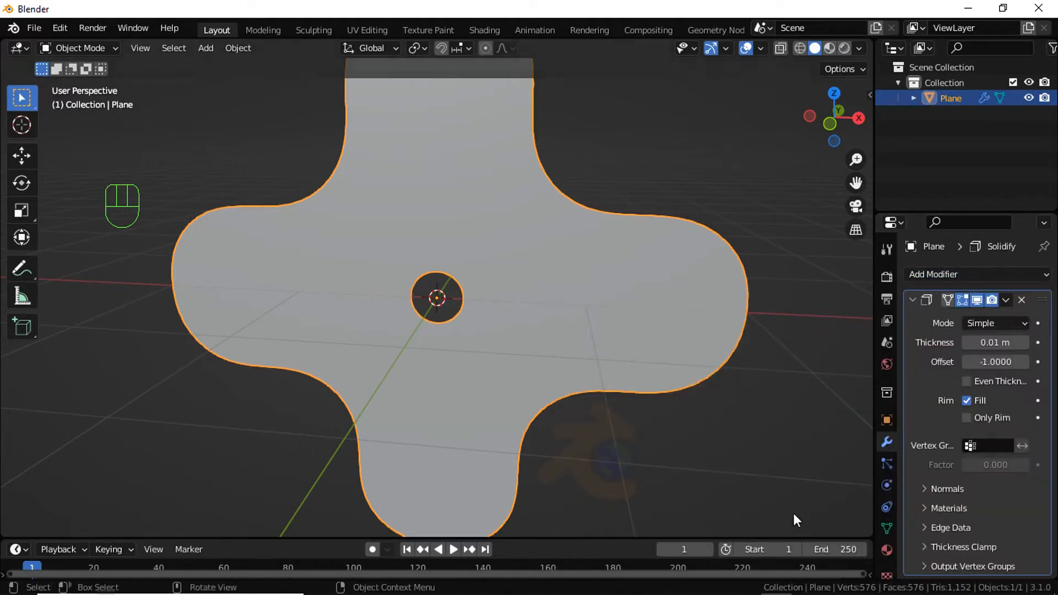
{"action": "left_click", "coordinate": [996, 362]}
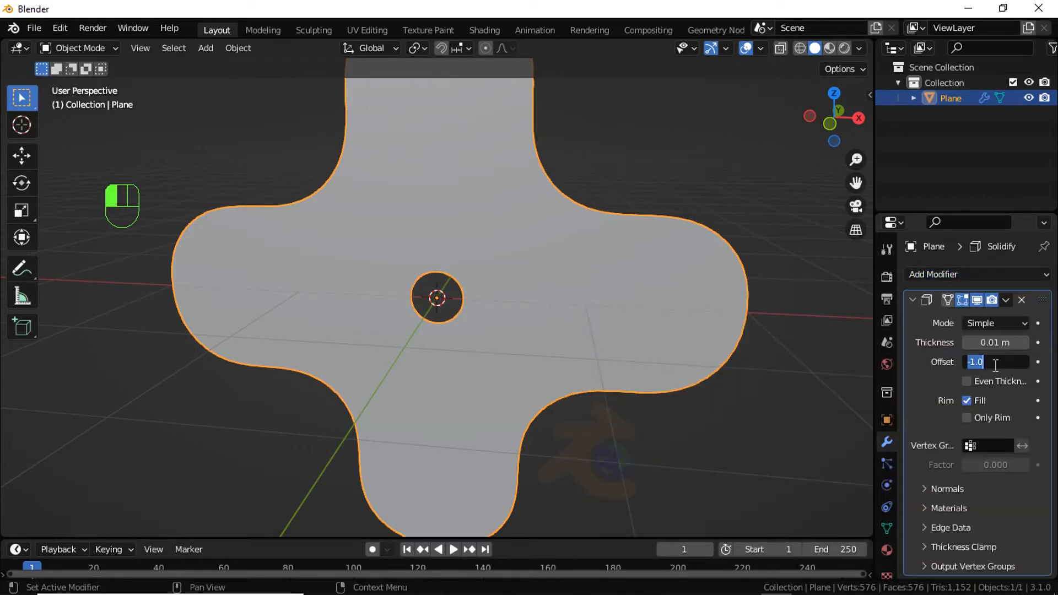
{"action": "type", "text": "0"}
{"action": "key", "text": "Return"}
{"action": "left_click", "coordinate": [1011, 326]}
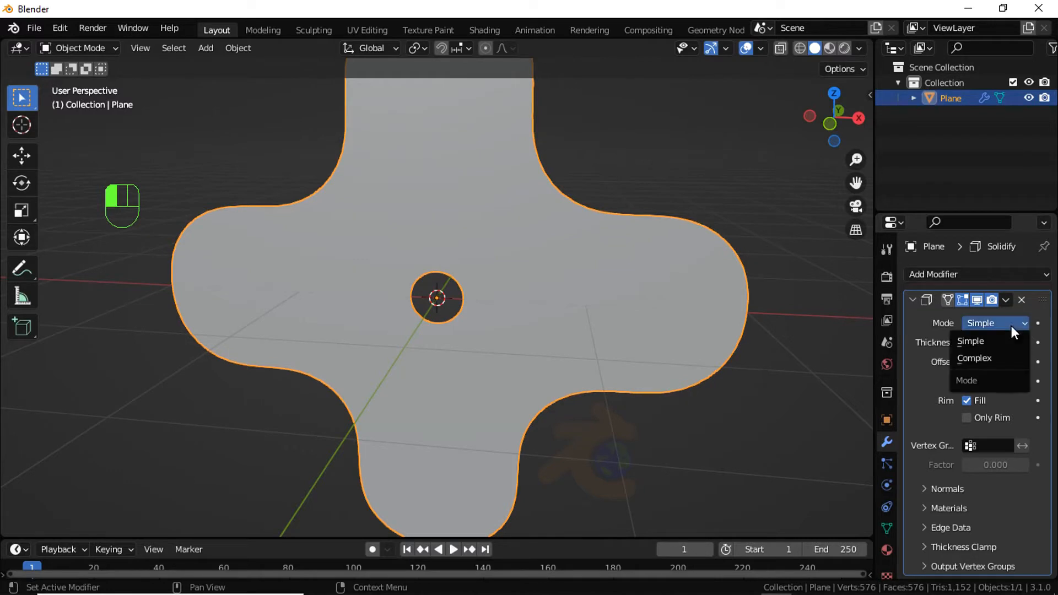
{"action": "left_click", "coordinate": [1005, 358]}
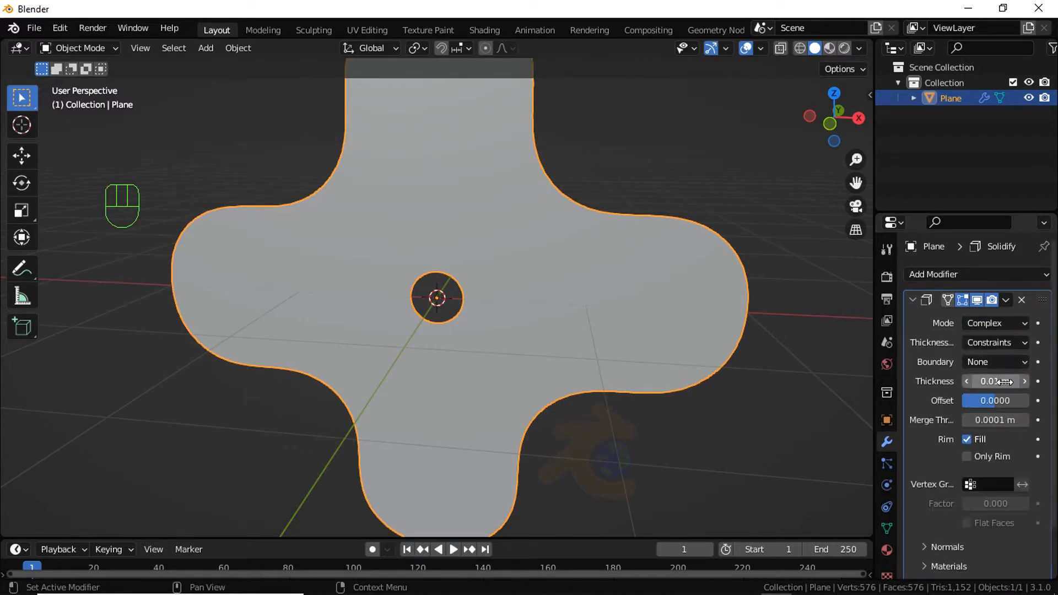
- Increase the cross's Solidify thickness to 0.59 m
{"action": "left_click_drag", "start_coordinate": [996, 380], "coordinate": [1050, 396]}
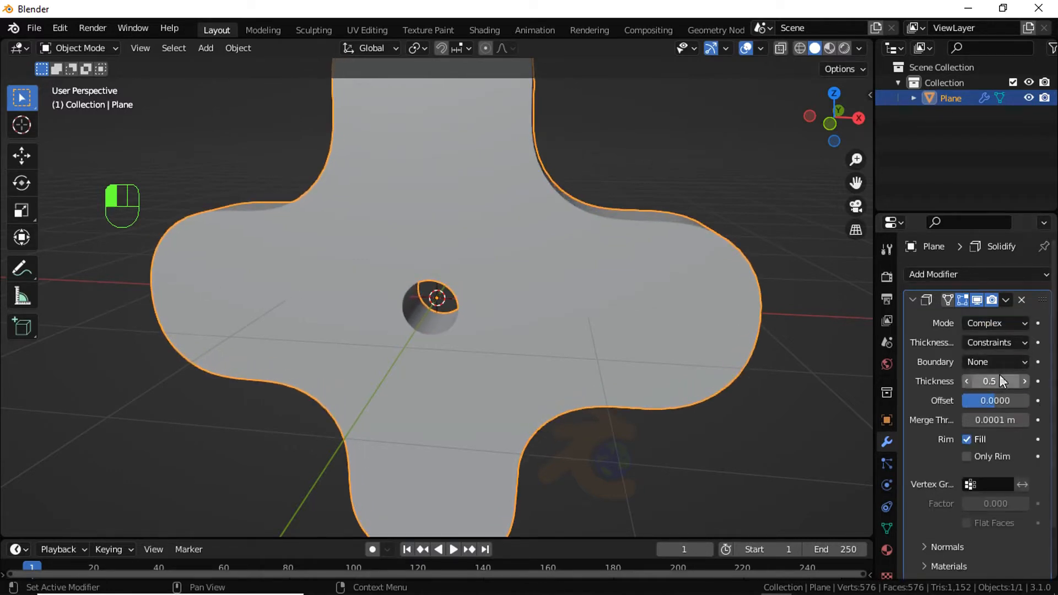
{"action": "middle_click_drag", "start_coordinate": [579, 309], "coordinate": [465, 286]}
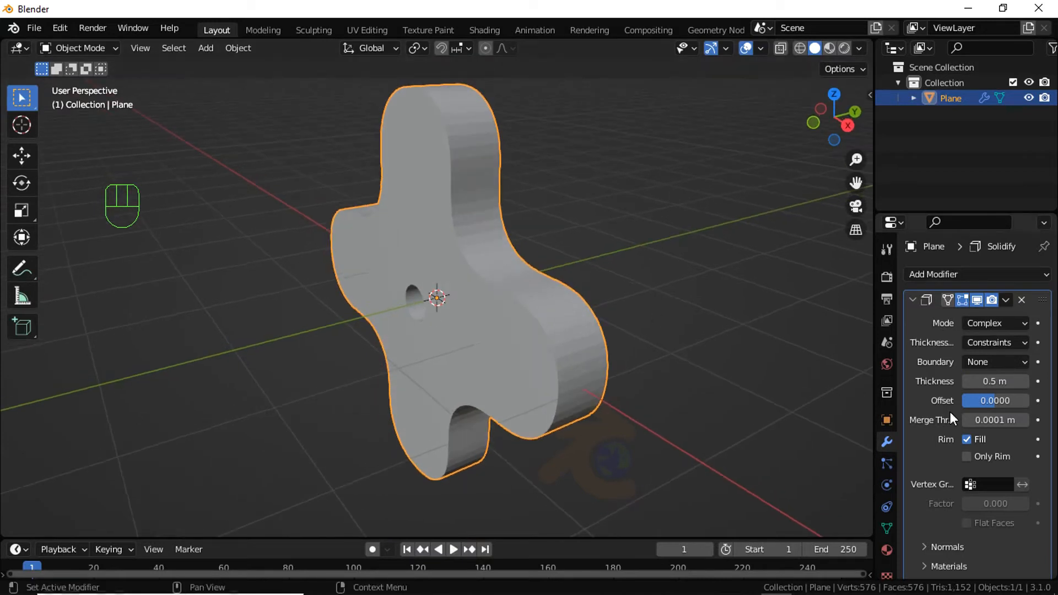
{"action": "scroll", "coordinate": [631, 284], "scroll_direction": "up", "scroll_amount": 2}
{"action": "middle_click_drag", "start_coordinate": [631, 284], "coordinate": [501, 254]}
{"action": "middle_click_drag", "start_coordinate": [588, 322], "coordinate": [662, 358]}
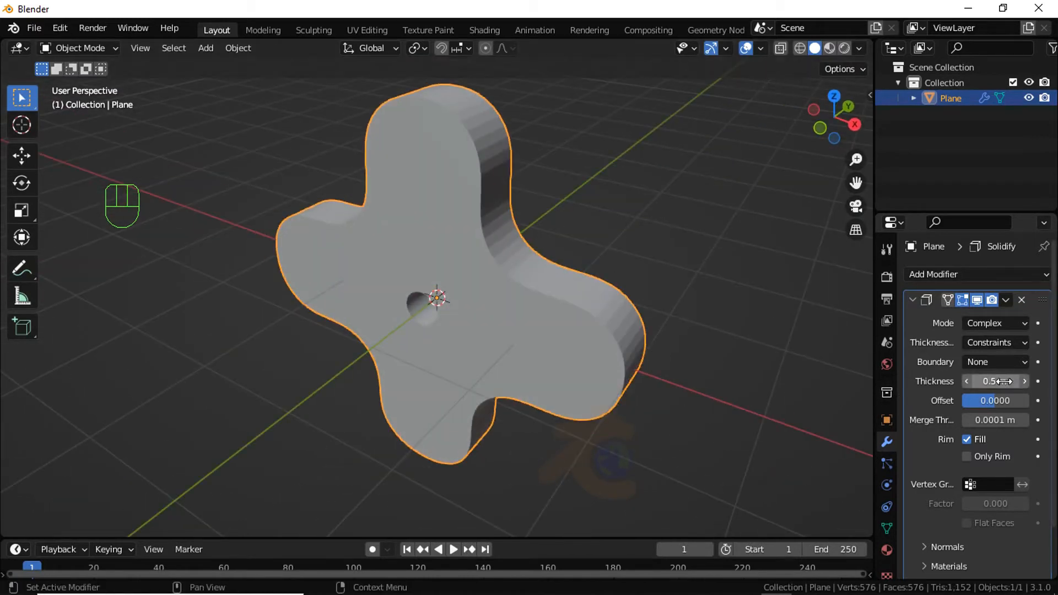
{"action": "left_click_drag", "start_coordinate": [1001, 382], "coordinate": [1015, 382]}
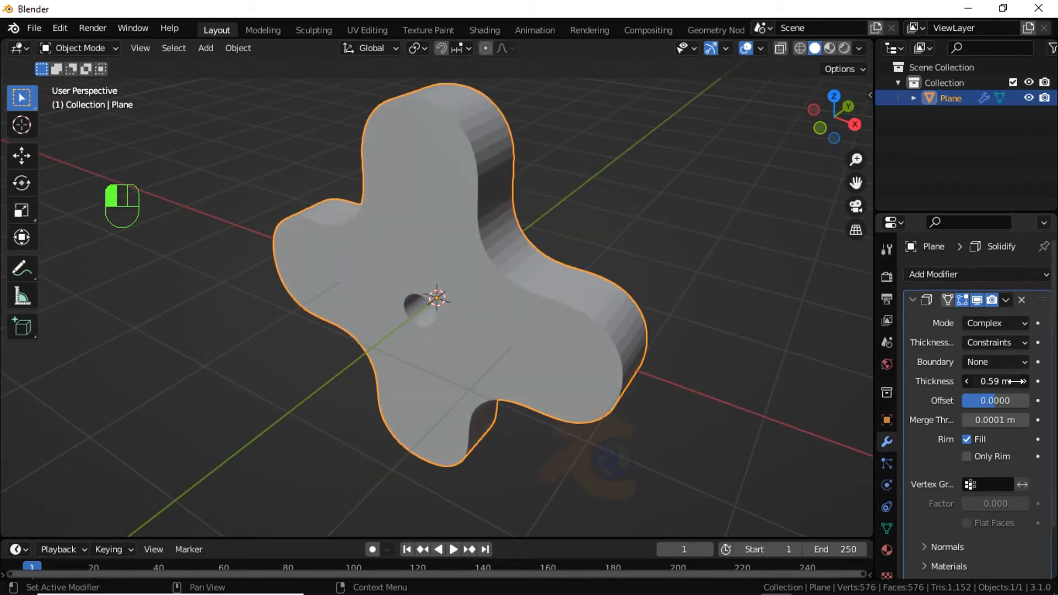
- Add a Bevel modifier to the cross with an amount of 0.028 m and 2 segments
{"action": "left_click", "coordinate": [937, 274]}
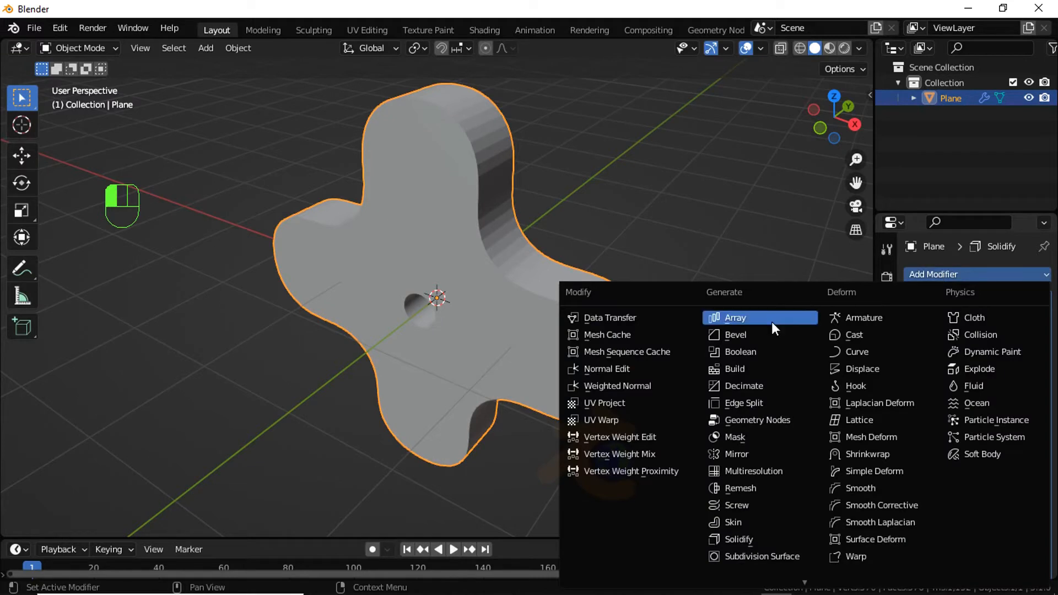
{"action": "left_click", "coordinate": [761, 333]}
{"action": "scroll", "coordinate": [1001, 397], "scroll_direction": "down", "scroll_amount": 4}
{"action": "scroll", "coordinate": [1001, 397], "scroll_direction": "down", "scroll_amount": 7}
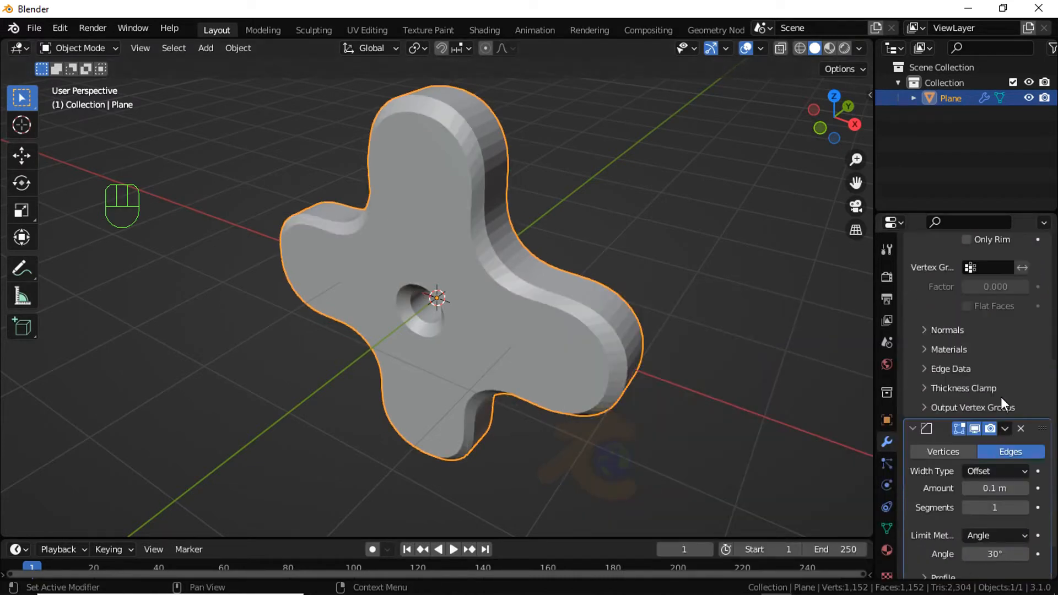
{"action": "left_click_drag", "start_coordinate": [992, 440], "coordinate": [937, 423], "text": "shift"}
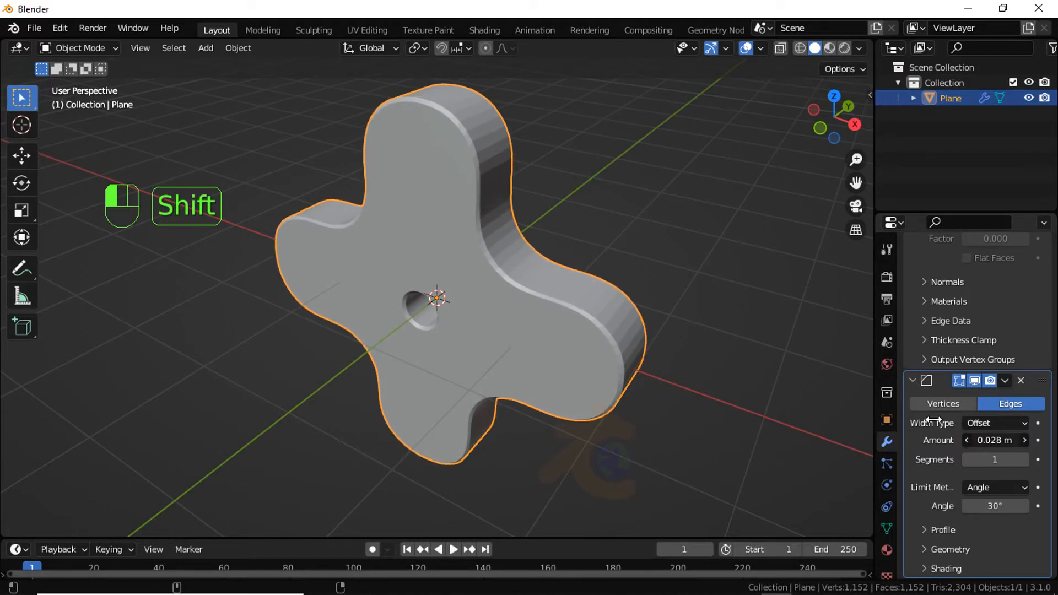
{"action": "left_click", "coordinate": [1025, 460]}
- Shade the cross smooth and enable Auto Smooth at 30° for its normals
{"action": "scroll", "coordinate": [712, 350], "scroll_direction": "up", "scroll_amount": 3}
{"action": "middle_click_drag", "start_coordinate": [644, 298], "coordinate": [384, 314], "text": "shift"}
{"action": "right_click", "coordinate": [531, 234]}
{"action": "key", "text": "Escape"}
{"action": "scroll", "coordinate": [531, 239], "scroll_direction": "down", "scroll_amount": 5}
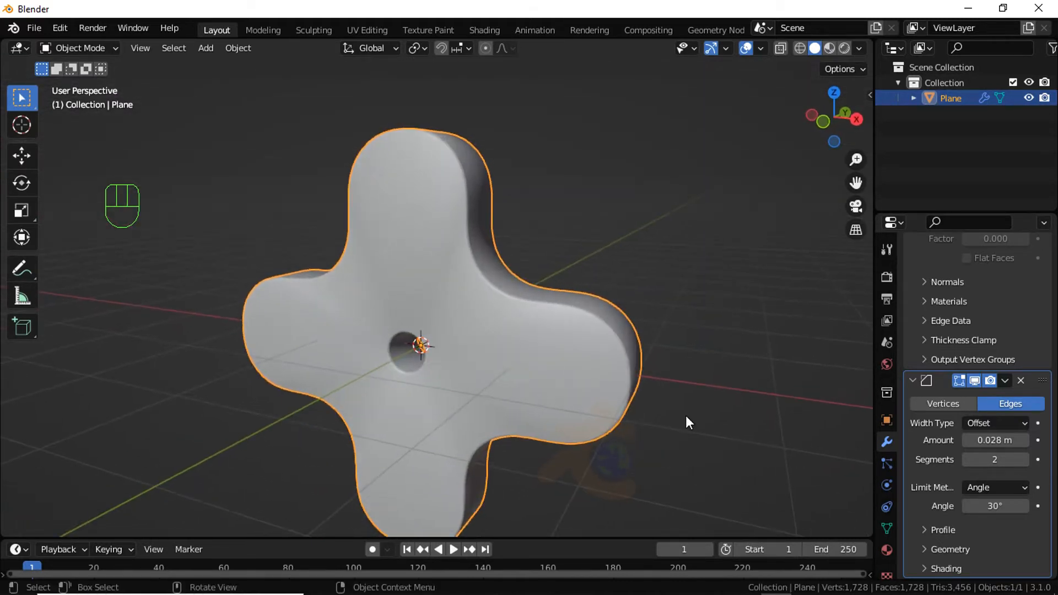
{"action": "left_click", "coordinate": [887, 529]}
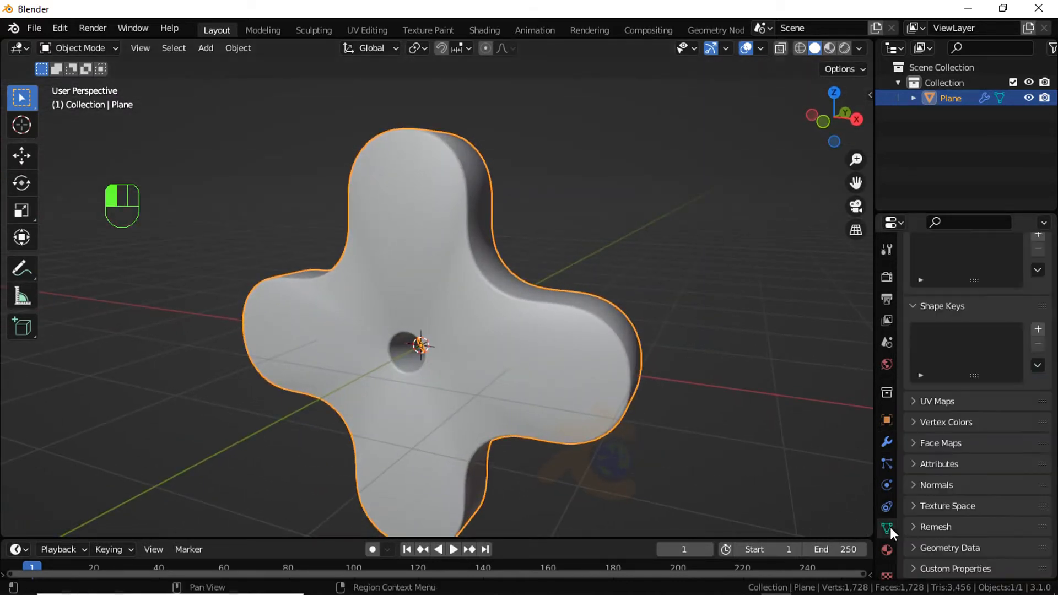
{"action": "left_click", "coordinate": [936, 486]}
{"action": "left_click", "coordinate": [969, 508]}
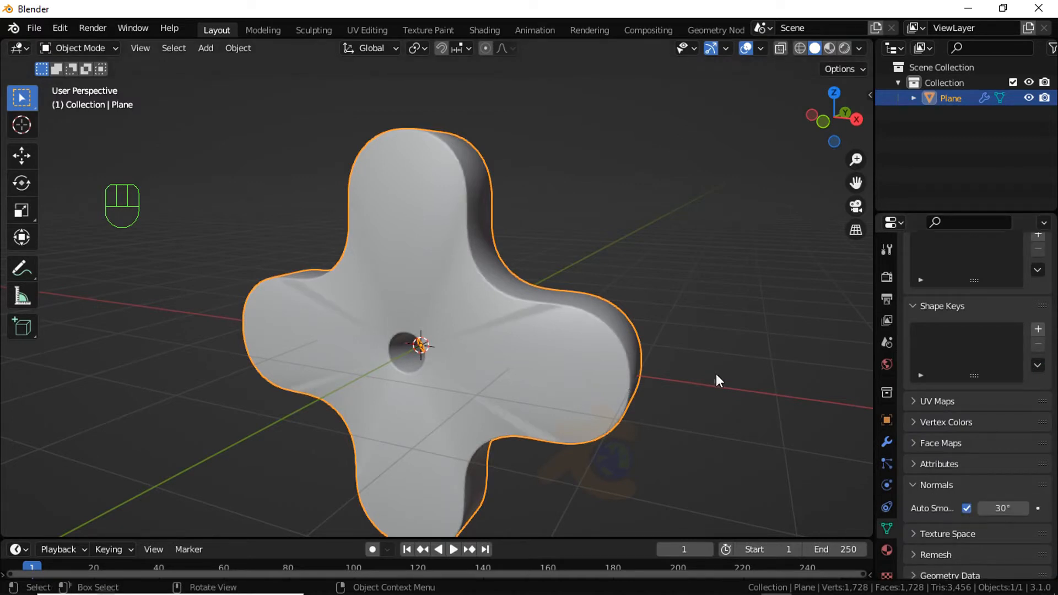
- Enable Harden Normals in the Bevel modifier's shading settings
{"action": "left_click", "coordinate": [888, 442]}
{"action": "scroll", "coordinate": [959, 429], "scroll_direction": "down", "scroll_amount": 5}
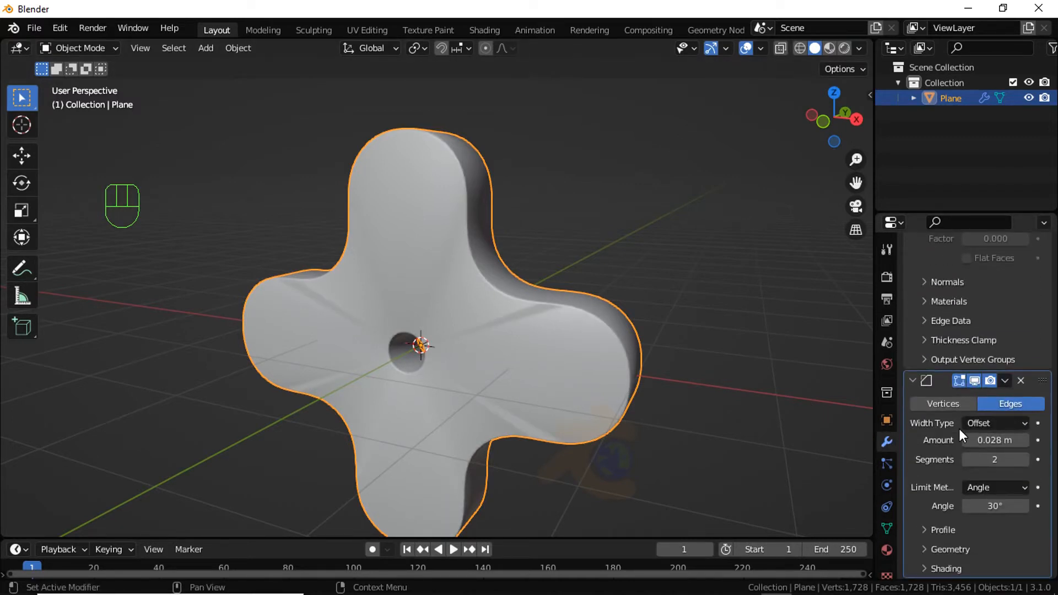
{"action": "scroll", "coordinate": [960, 429], "scroll_direction": "up", "scroll_amount": 4}
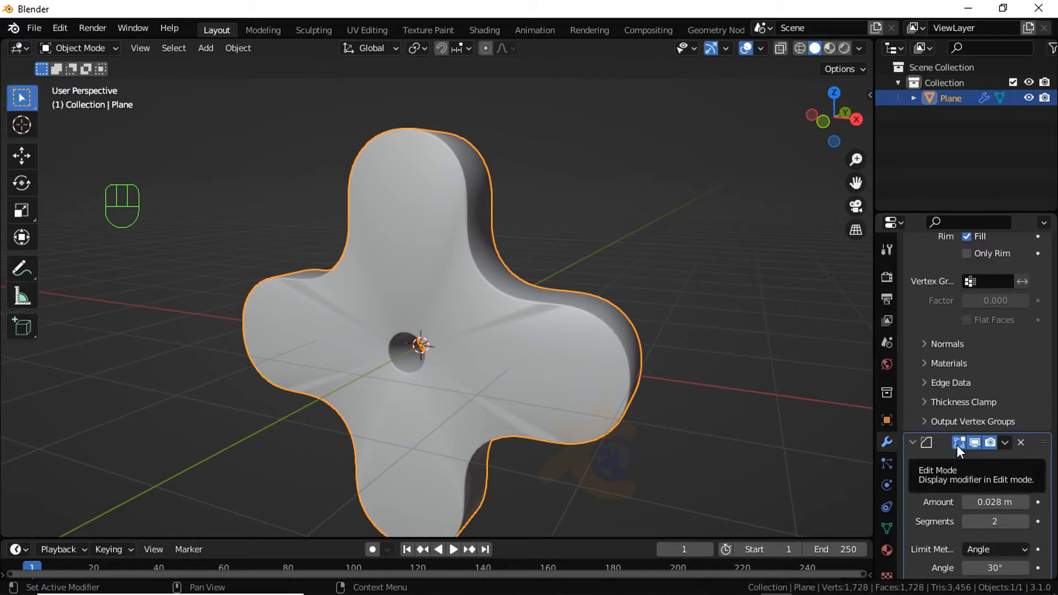
{"action": "scroll", "coordinate": [957, 445], "scroll_direction": "down", "scroll_amount": 3}
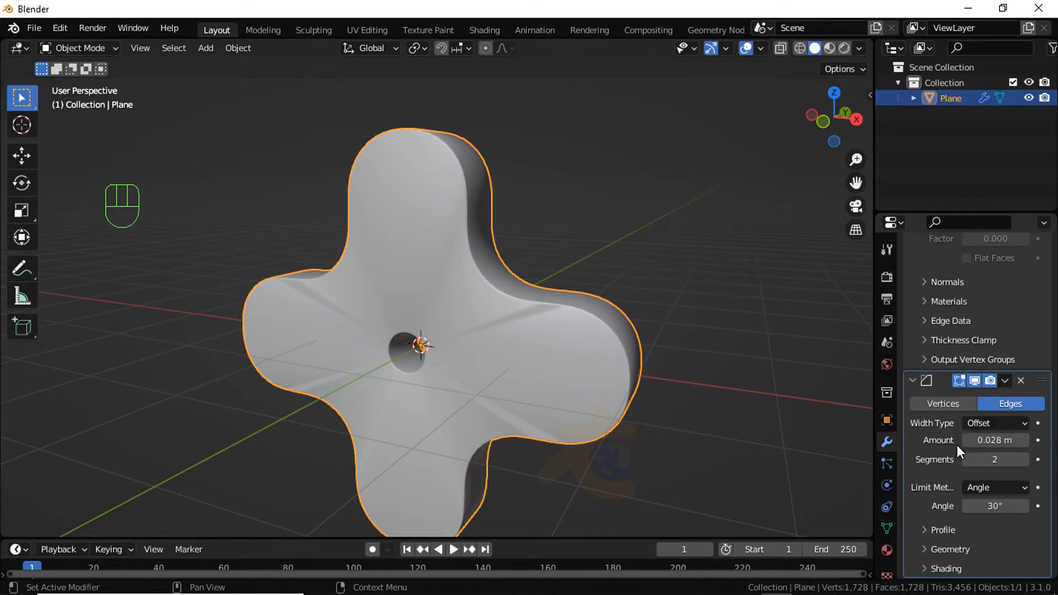
{"action": "left_click", "coordinate": [937, 568]}
{"action": "scroll", "coordinate": [958, 492], "scroll_direction": "down", "scroll_amount": 4}
{"action": "left_click", "coordinate": [967, 491]}
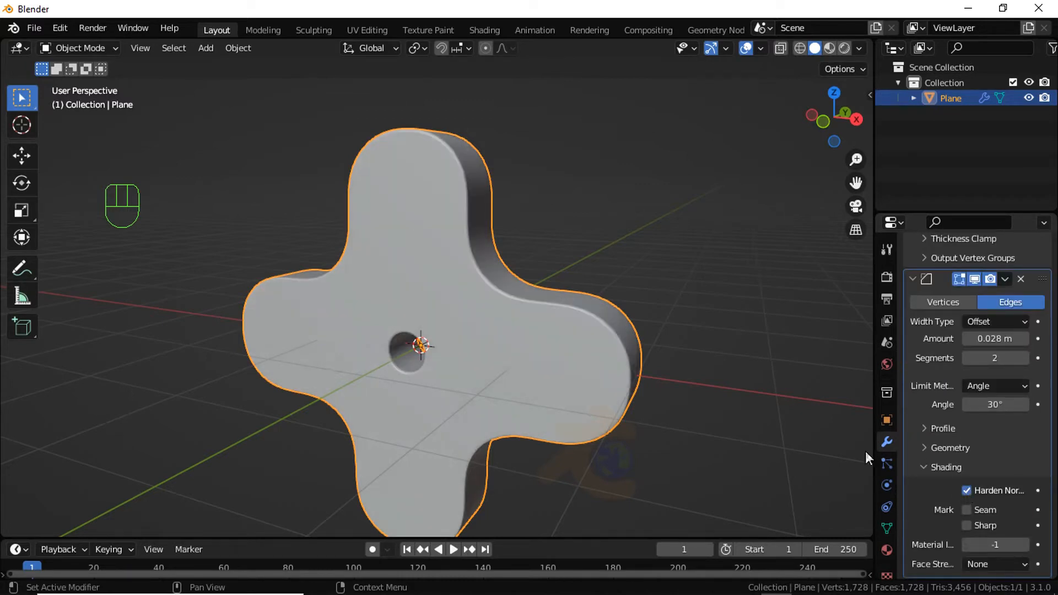
- Reduce the Bevel amount to 0.009 m and set its segments to 3
{"action": "mouse_move", "coordinate": [866, 451]}
{"action": "middle_mouse_down"}
{"action": "mouse_move", "coordinate": [636, 392]}
{"action": "mouse_move", "coordinate": [528, 295]}
{"action": "mouse_move", "coordinate": [538, 285]}
{"action": "middle_mouse_up"}
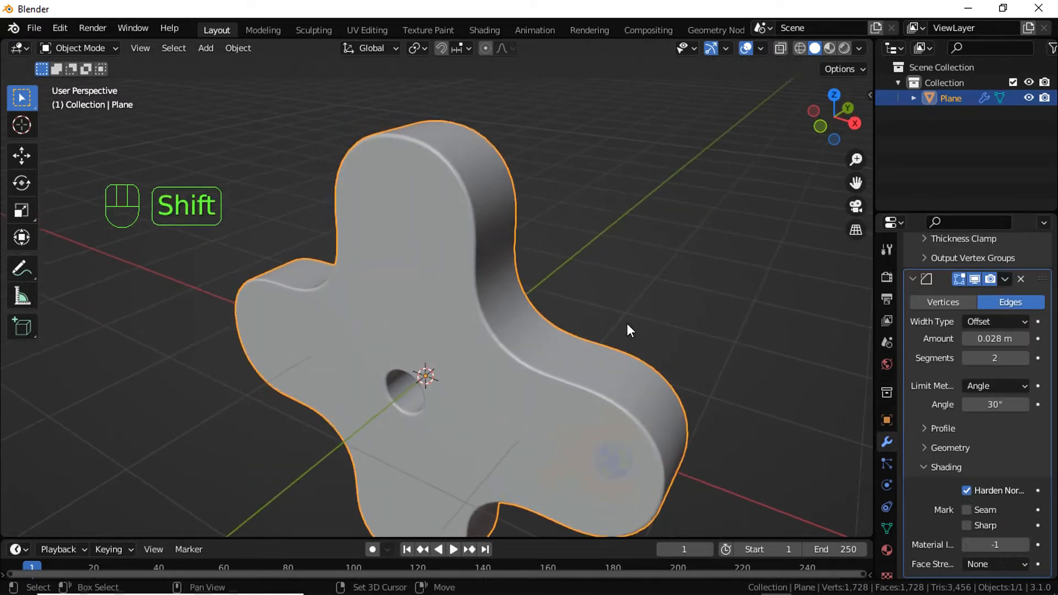
{"action": "scroll", "coordinate": [994, 386], "scroll_direction": "up", "scroll_amount": 3}
{"action": "scroll", "coordinate": [566, 269], "scroll_direction": "up", "scroll_amount": 4}
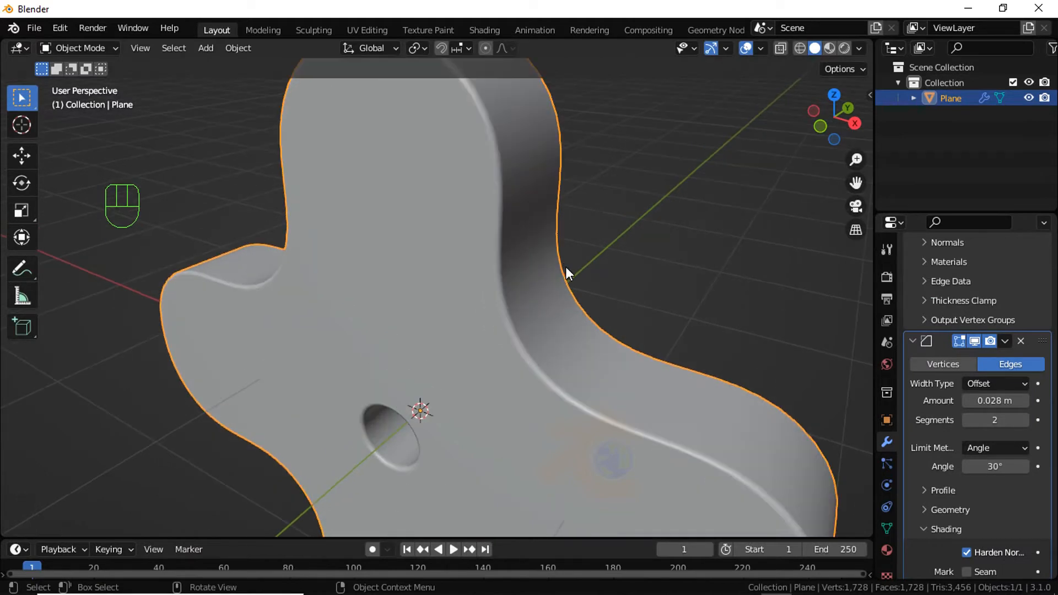
{"action": "left_click_drag", "start_coordinate": [1003, 401], "coordinate": [979, 394], "text": "shift"}
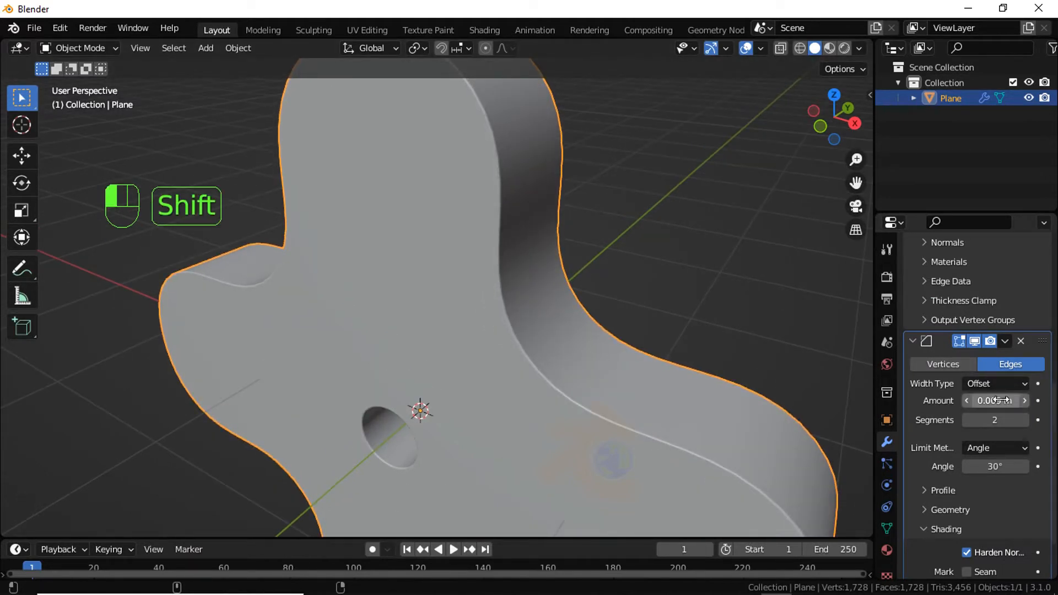
{"action": "left_click", "coordinate": [1027, 420]}
{"action": "scroll", "coordinate": [646, 281], "scroll_direction": "down", "scroll_amount": 3}
- Fine-tune the Solidify thickness to 0.598 m
{"action": "middle_click_drag", "start_coordinate": [646, 281], "coordinate": [799, 308]}
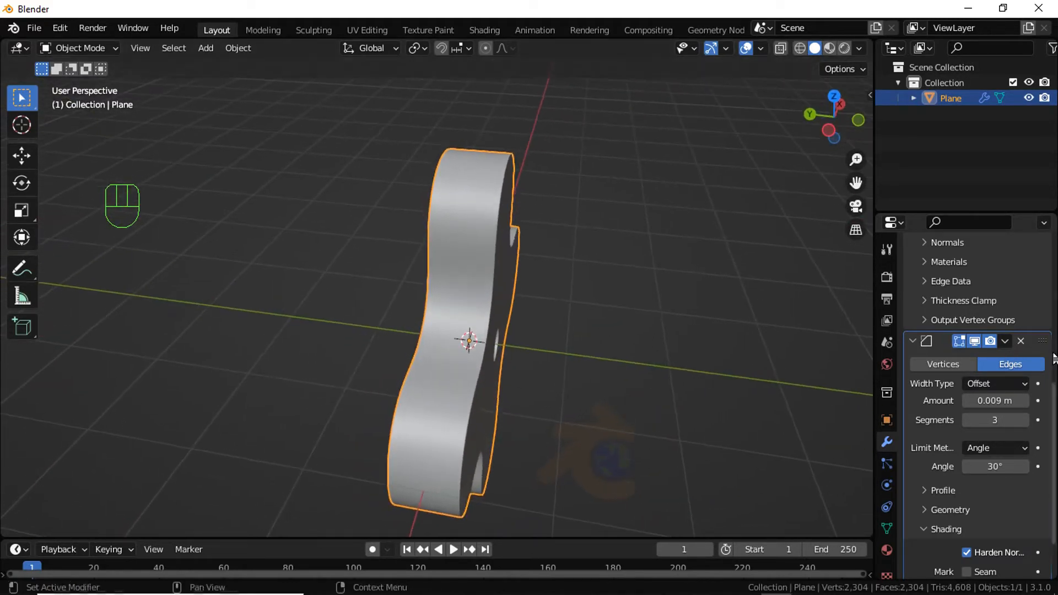
{"action": "scroll", "coordinate": [975, 325], "scroll_direction": "up", "scroll_amount": 10}
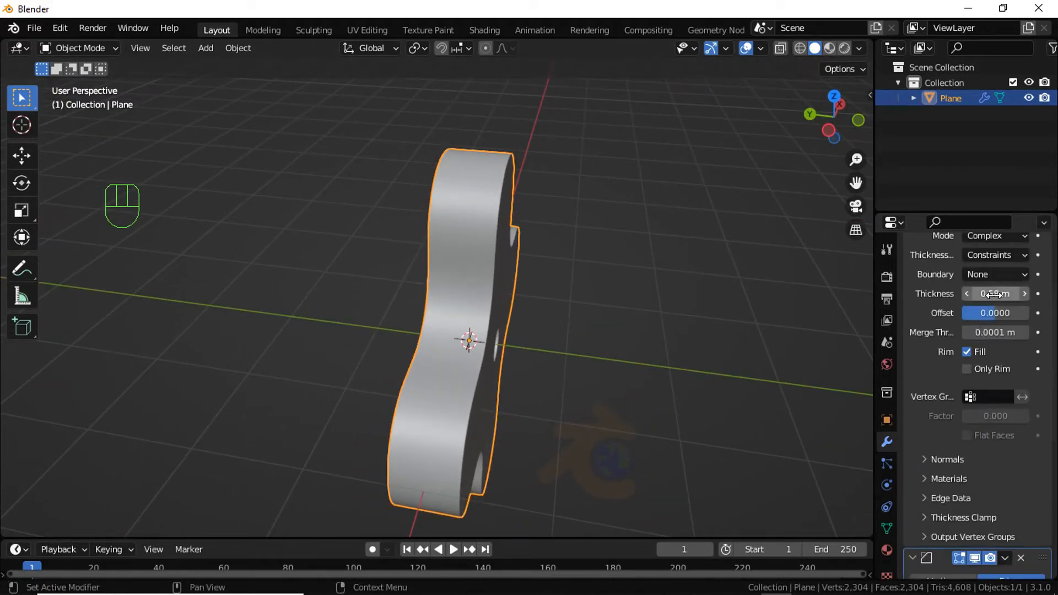
{"action": "left_click_drag", "start_coordinate": [992, 301], "coordinate": [1015, 303], "text": "shift"}
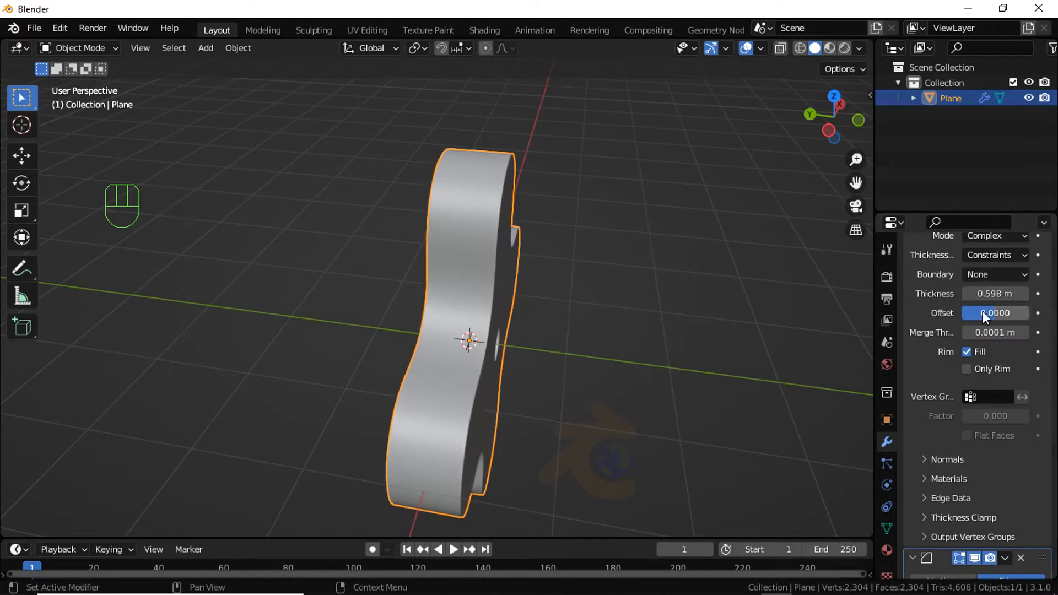
- Apply the Solidify and Bevel modifiers to the cross
{"action": "scroll", "coordinate": [980, 313], "scroll_direction": "up", "scroll_amount": 4}
{"action": "left_click", "coordinate": [1001, 300]}
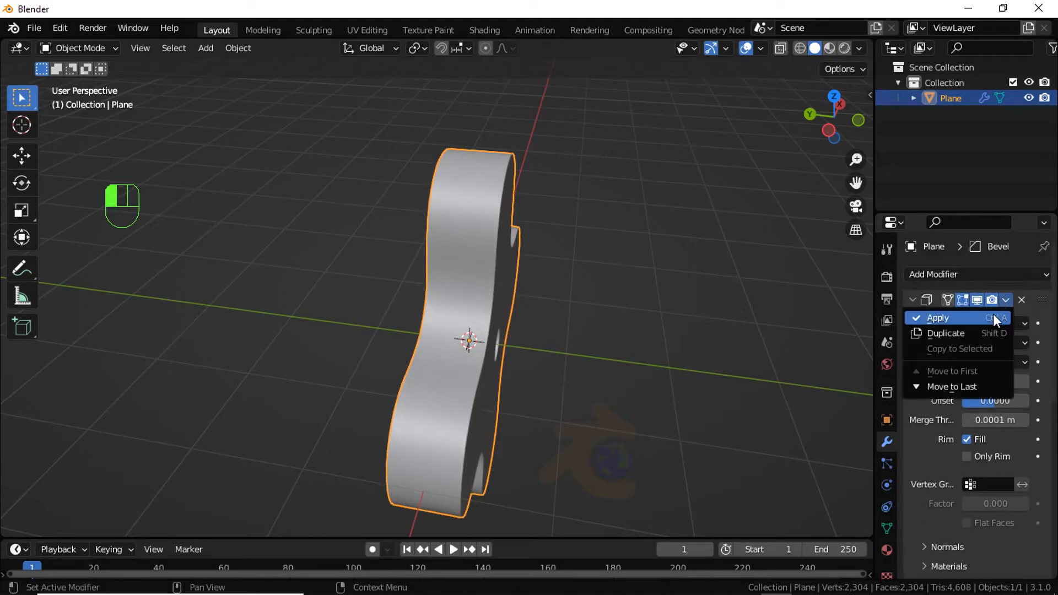
{"action": "left_click", "coordinate": [994, 314]}
{"action": "left_click", "coordinate": [1005, 299]}
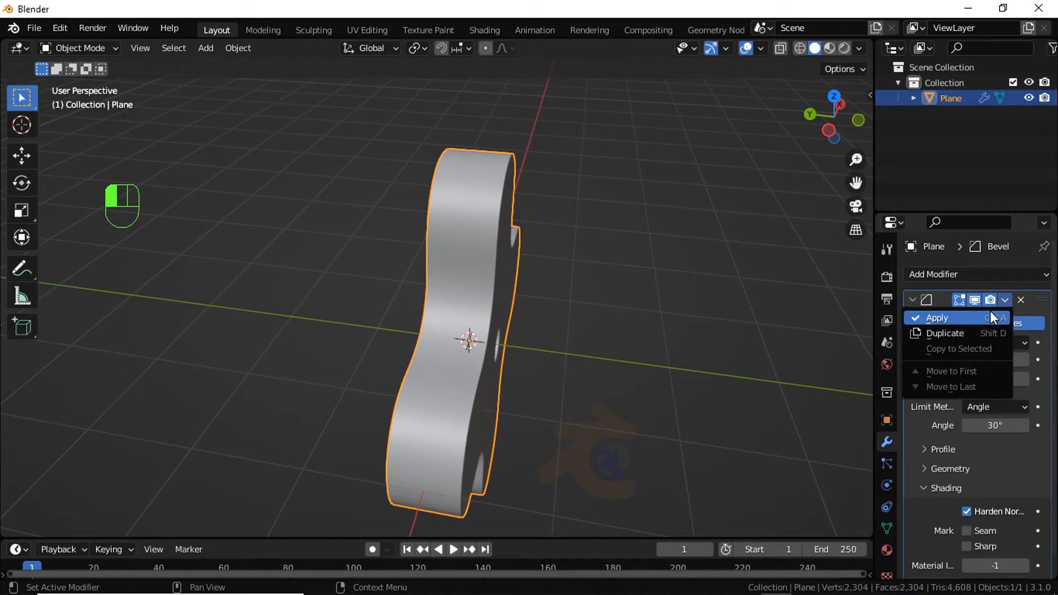
{"action": "left_click", "coordinate": [989, 316]}
- Switch to the front orthographic view and deselect the finished cross
{"action": "key", "text": "KP_1"}
{"action": "scroll", "coordinate": [571, 308], "scroll_direction": "down", "scroll_amount": 2, "text": "shift"}
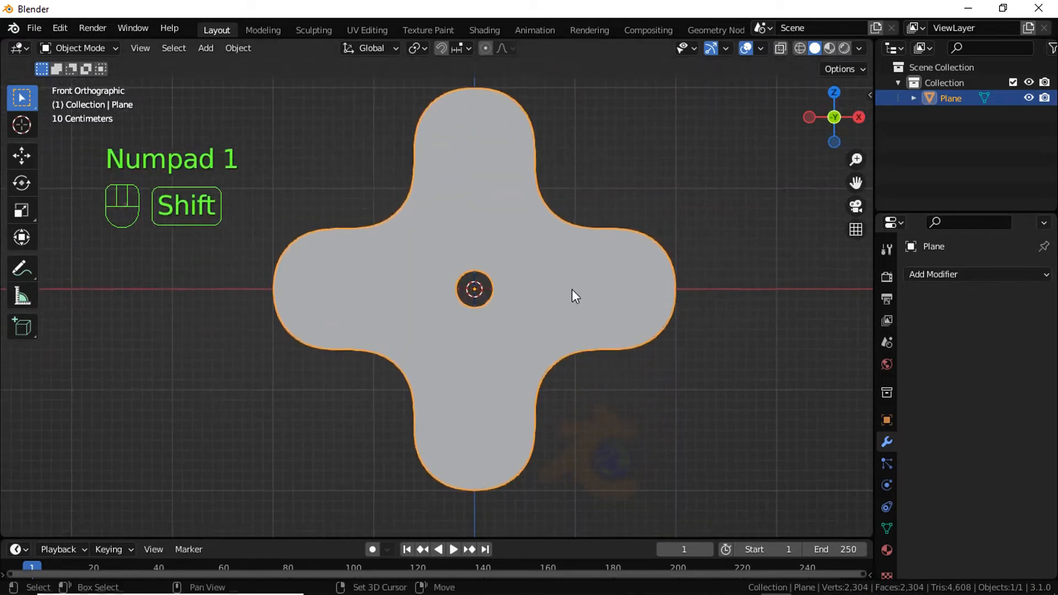
{"action": "scroll", "coordinate": [562, 305], "scroll_direction": "up", "scroll_amount": 2}
{"action": "scroll", "coordinate": [569, 331], "scroll_direction": "down", "scroll_amount": 2, "text": "shift"}
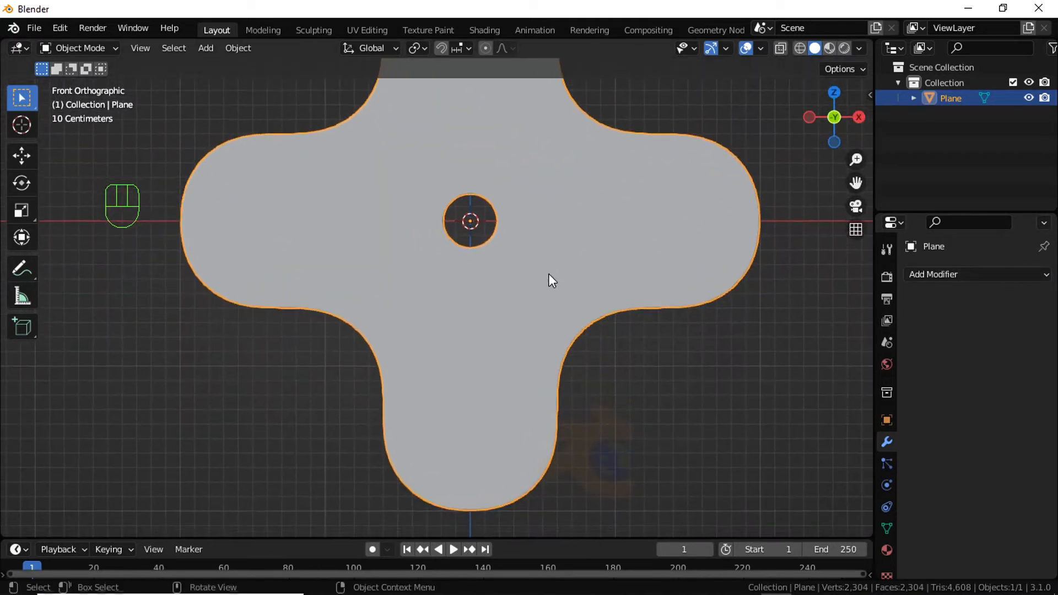
{"action": "left_click", "coordinate": [633, 408]}
{"action": "scroll", "coordinate": [632, 381], "scroll_direction": "down", "scroll_amount": 5}
{"action": "scroll", "coordinate": [466, 325], "scroll_direction": "up", "scroll_amount": 1}
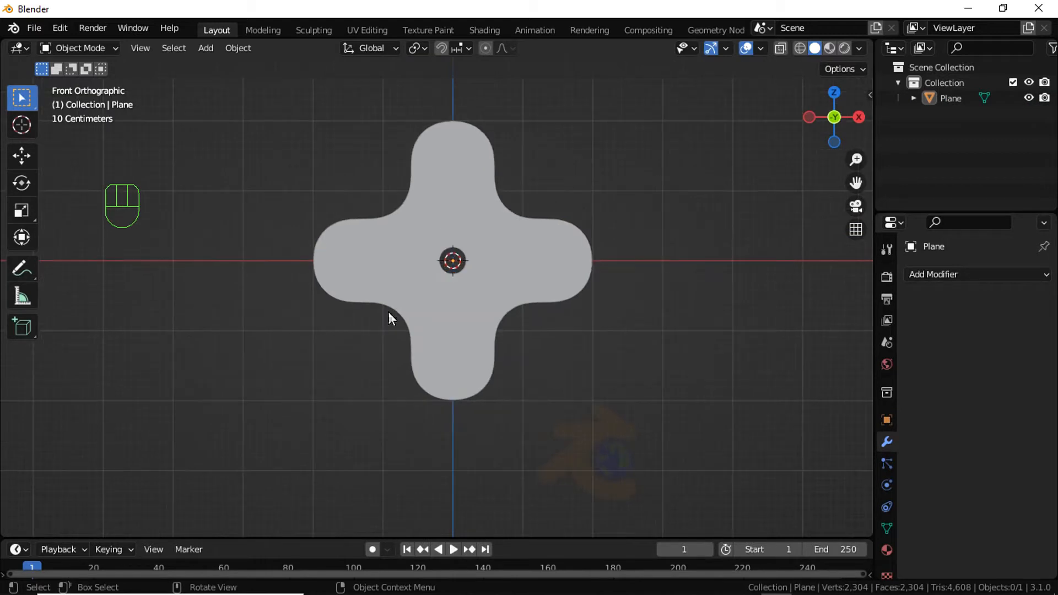
- Add a cube at the origin and scale its mesh uniformly to about 0.322 in Edit Mode
{"action": "key", "text": "shift+a"}
{"action": "mouse_move", "coordinate": [417, 260]}
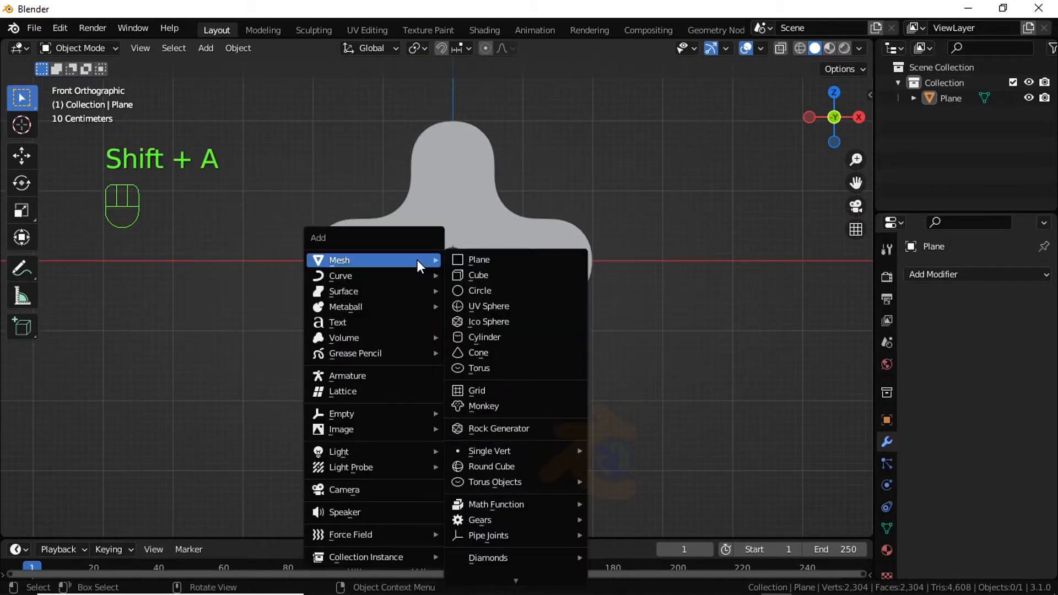
{"action": "left_click", "coordinate": [483, 276]}
{"action": "scroll", "coordinate": [483, 276], "scroll_direction": "down", "scroll_amount": 3}
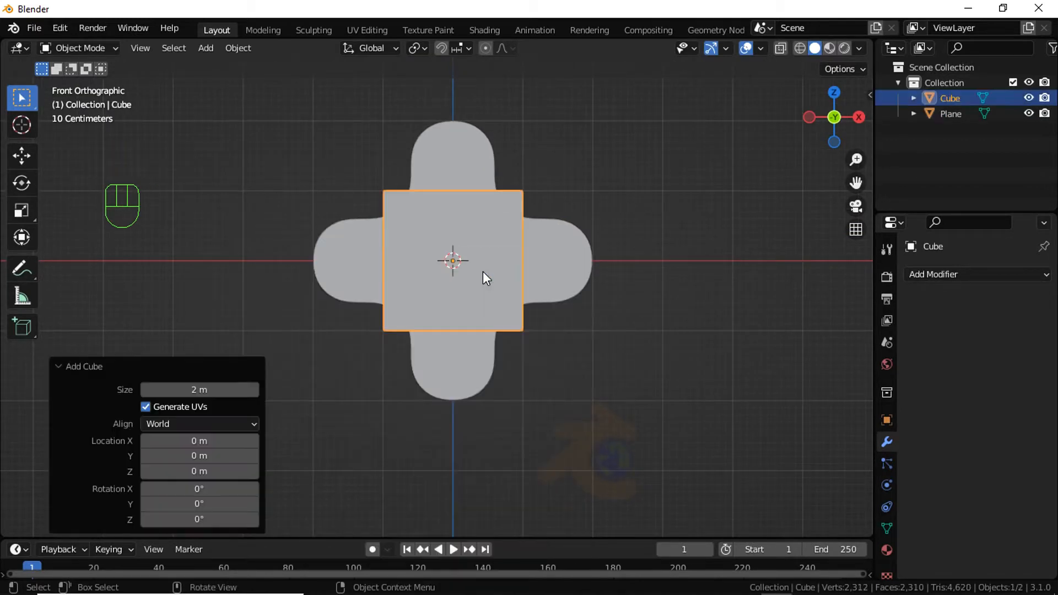
{"action": "middle_click_drag", "start_coordinate": [483, 277], "coordinate": [490, 321]}
{"action": "scroll", "coordinate": [531, 329], "scroll_direction": "up", "scroll_amount": 2}
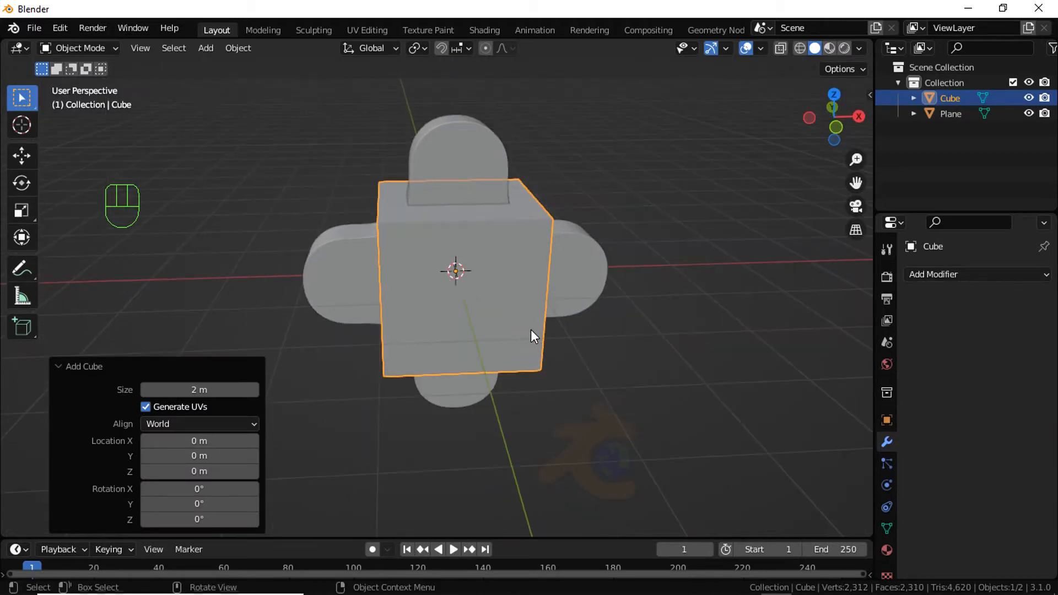
{"action": "key", "text": "Tab"}
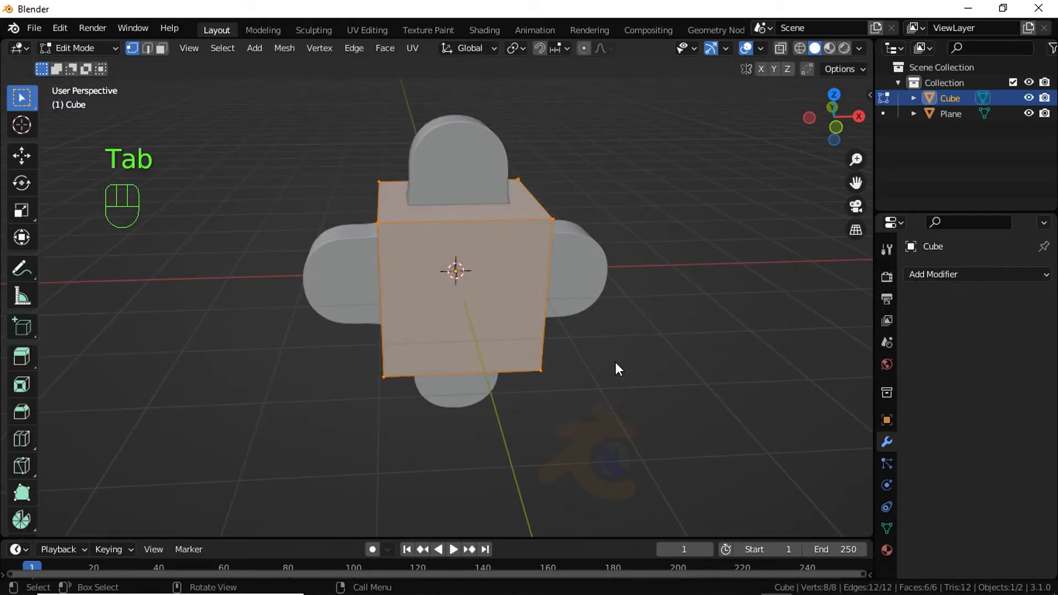
{"action": "key", "text": "s"}
{"action": "left_click", "coordinate": [496, 307]}
{"action": "key", "text": "KP_1"}
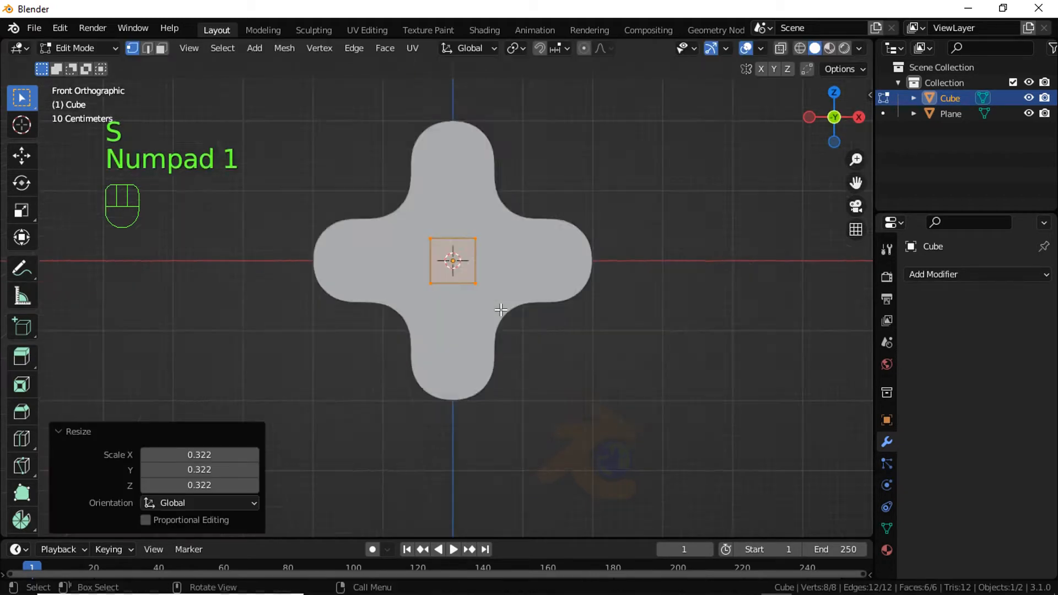
- Scale the cube's mesh by about 0.767 so its front outline sits just outside the cross's central hole
{"action": "scroll", "coordinate": [498, 307], "scroll_direction": "up", "scroll_amount": 4}
{"action": "key", "text": "shift+z"}
{"action": "scroll", "coordinate": [532, 322], "scroll_direction": "up", "scroll_amount": 2}
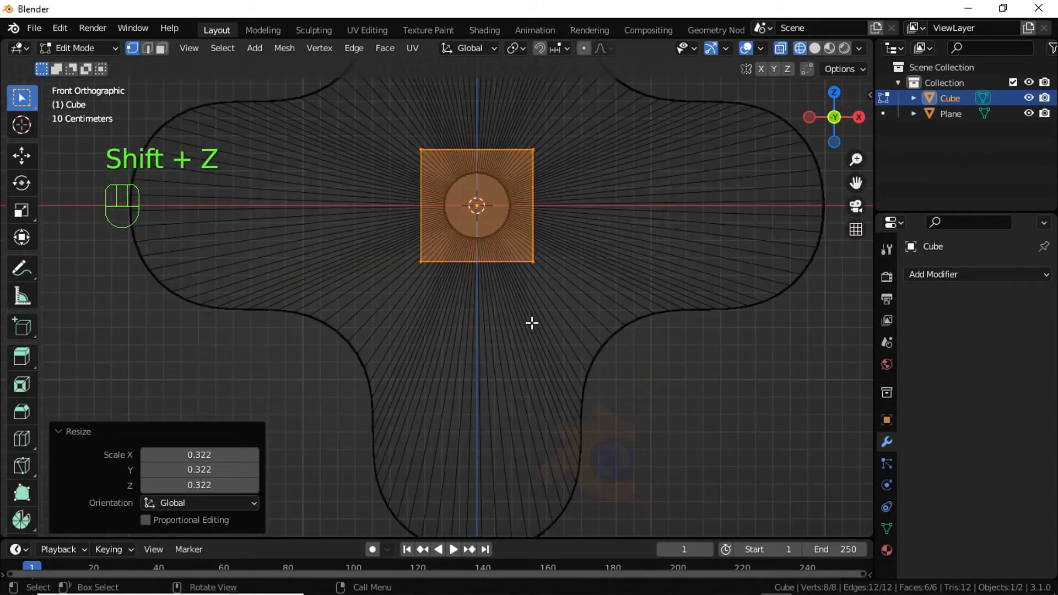
{"action": "key", "text": "s"}
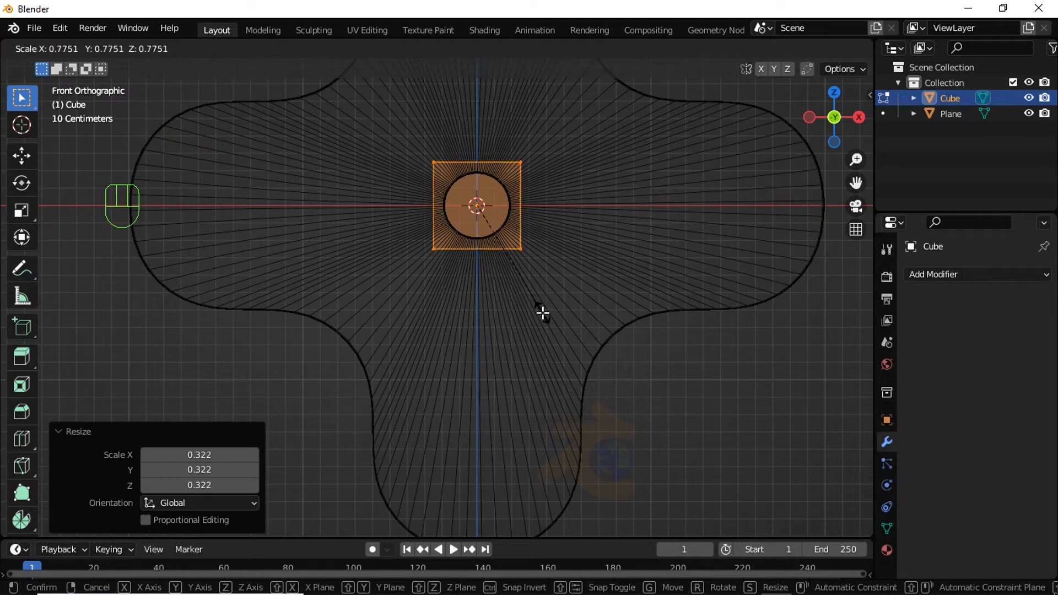
{"action": "left_click", "coordinate": [543, 312]}
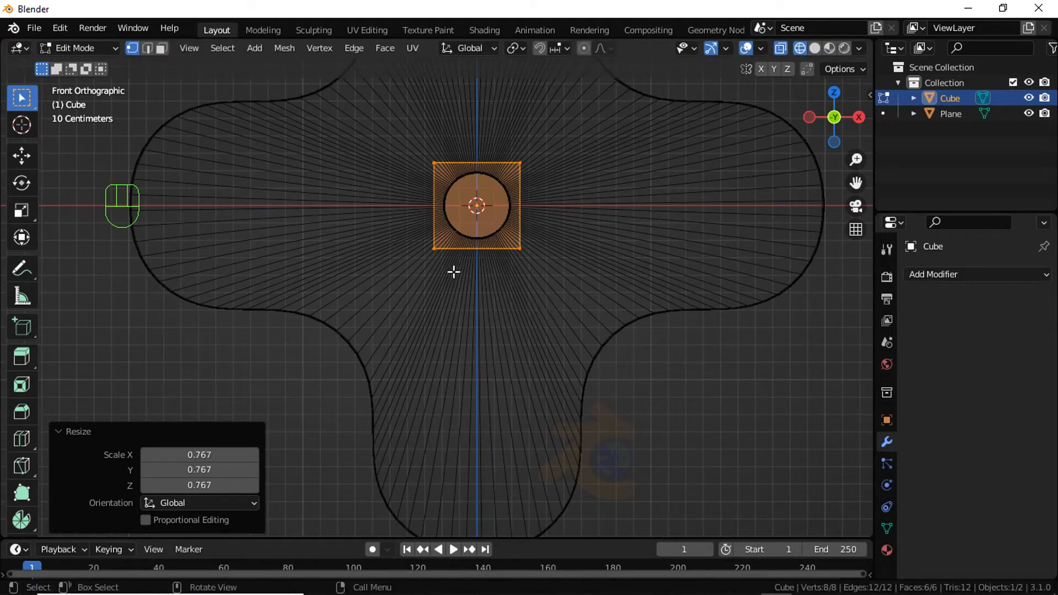
{"action": "key", "text": "shift+z"}
{"action": "mouse_move", "coordinate": [475, 259]}
{"action": "middle_mouse_down"}
{"action": "mouse_move", "coordinate": [485, 274]}
{"action": "mouse_move", "coordinate": [463, 309]}
{"action": "mouse_move", "coordinate": [482, 279]}
{"action": "middle_mouse_up"}
{"action": "key", "text": "KP_1"}
{"action": "key", "text": "shift+z"}
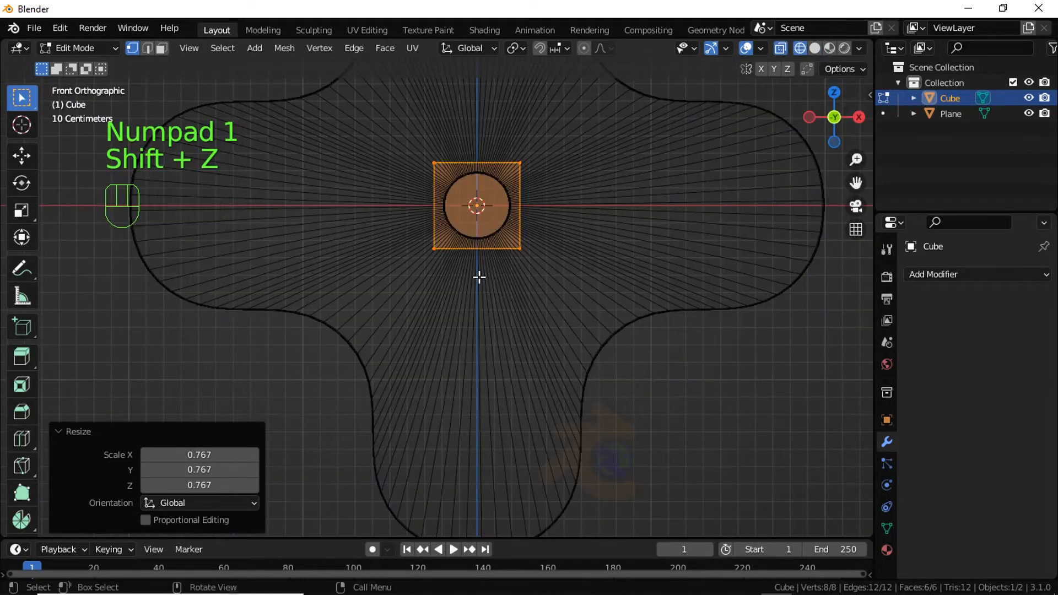
- Hide the Plane and extrude the cube's bottom face straight down along global Z into a long post
{"action": "left_click_drag", "start_coordinate": [399, 232], "coordinate": [557, 278]}
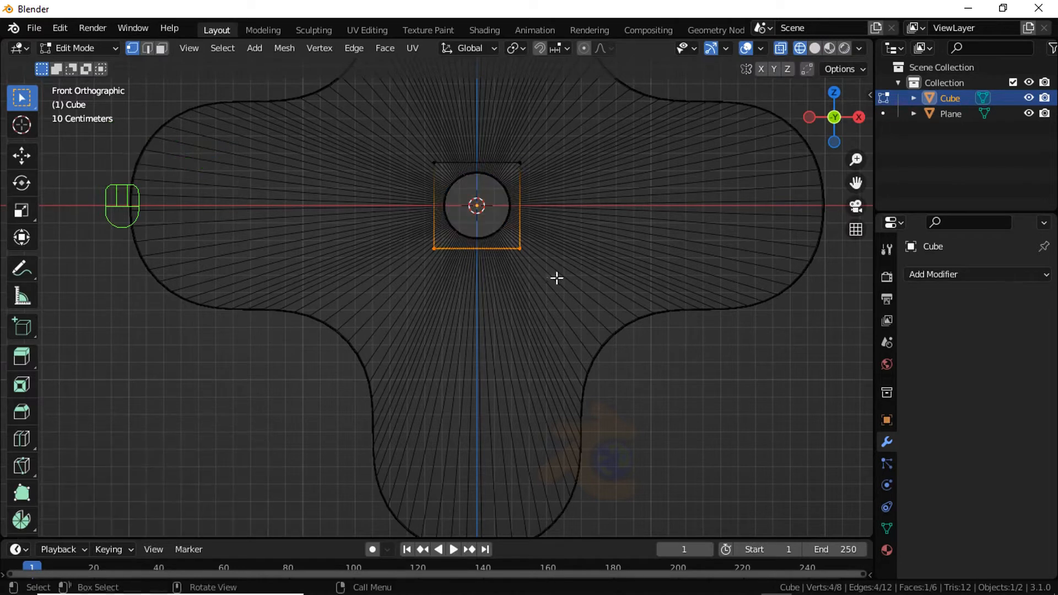
{"action": "left_click", "coordinate": [1029, 114]}
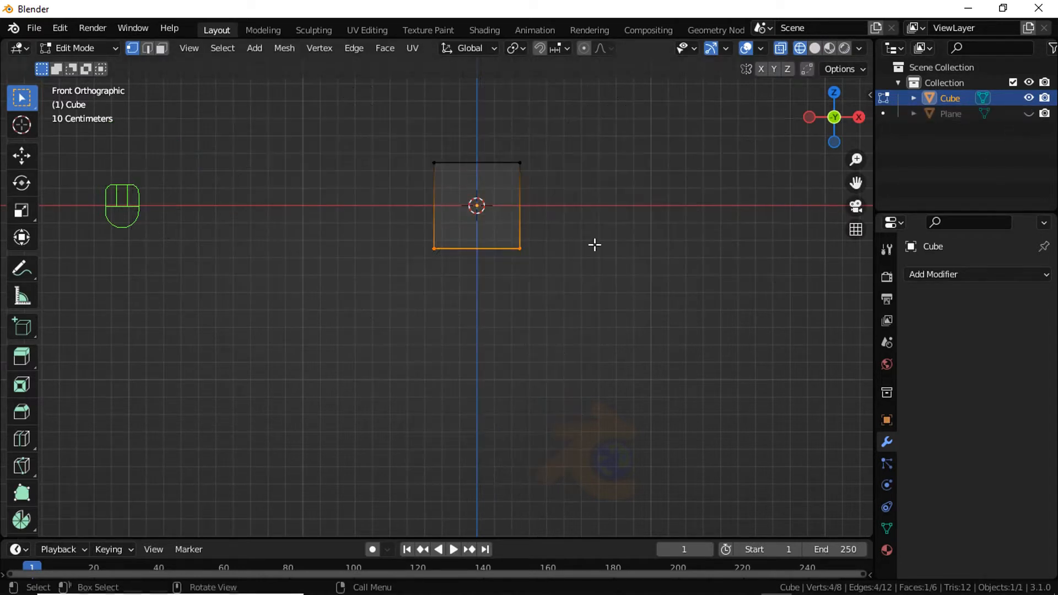
{"action": "key", "text": "e"}
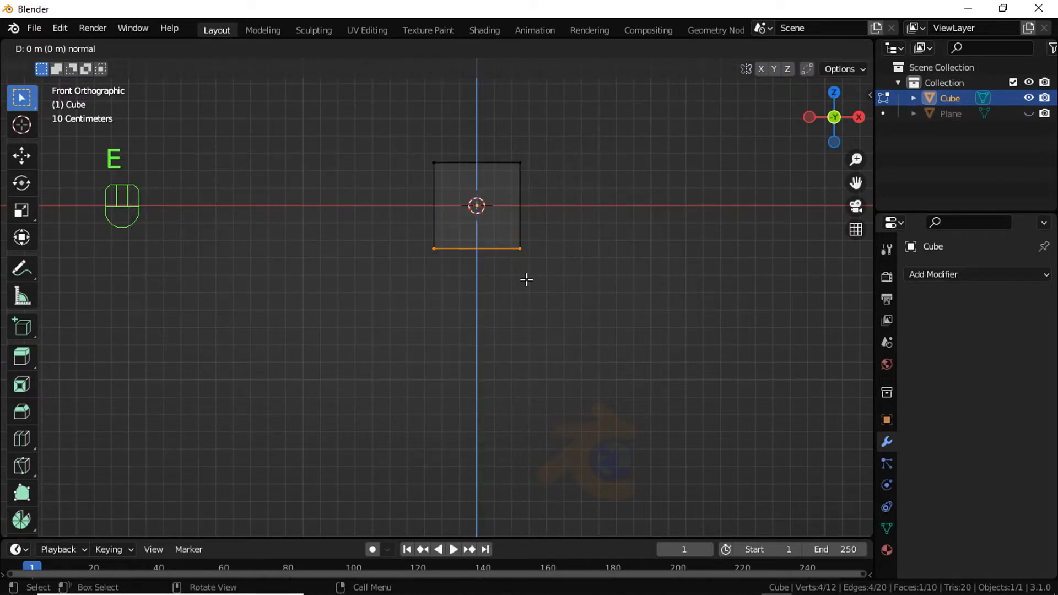
{"action": "key", "text": "z"}
{"action": "key", "text": "z"}
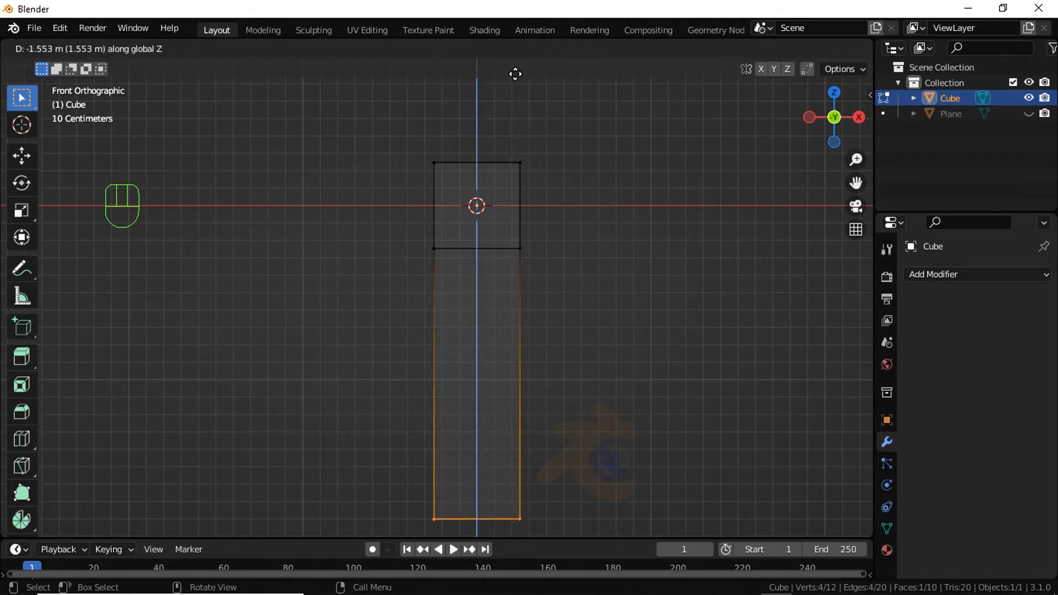
{"action": "left_click", "coordinate": [516, 123]}
- Inset the +Y face of the post's upper block by about 0.062 m
{"action": "middle_click_drag", "start_coordinate": [523, 114], "coordinate": [375, 212]}
{"action": "left_click", "coordinate": [162, 48]}
{"action": "middle_click_drag", "start_coordinate": [187, 110], "coordinate": [195, 154]}
{"action": "left_click", "coordinate": [384, 215]}
{"action": "middle_click_drag", "start_coordinate": [378, 206], "coordinate": [463, 277], "text": "shift"}
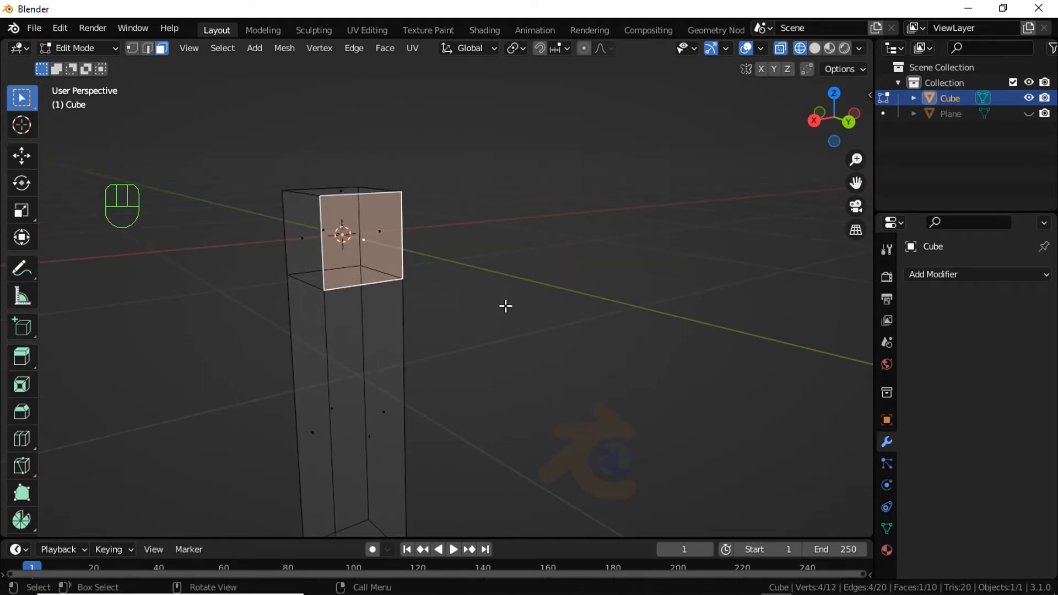
{"action": "key", "text": "i"}
{"action": "left_click", "coordinate": [487, 294], "text": "shift"}
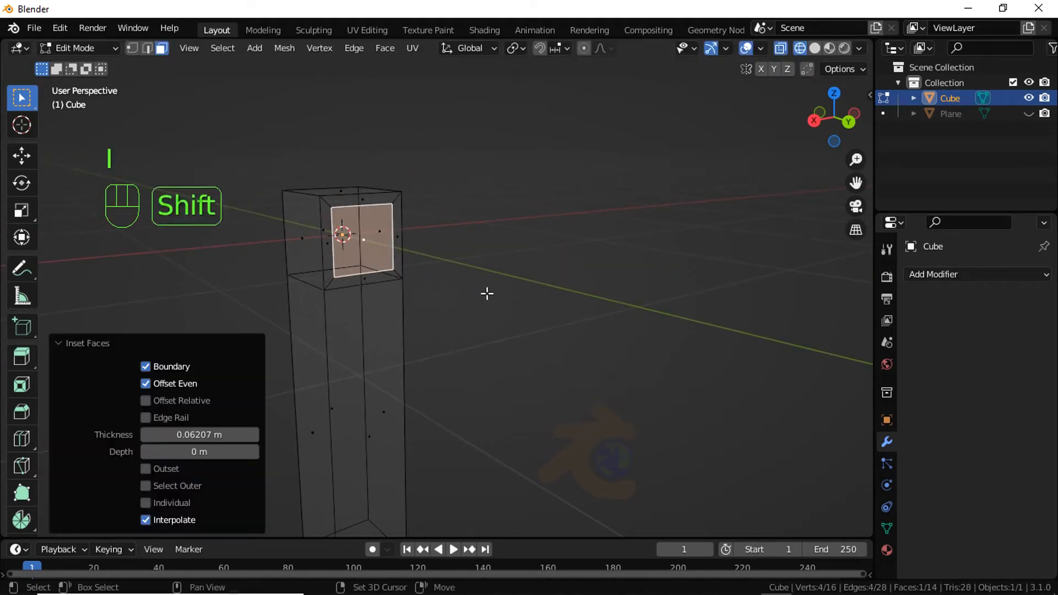
- Subdivide the inset face with 3 cuts
{"action": "key", "text": "shift+z"}
{"action": "scroll", "coordinate": [430, 223], "scroll_direction": "up", "scroll_amount": 2}
{"action": "middle_click_drag", "start_coordinate": [425, 215], "coordinate": [401, 251], "text": "shift"}
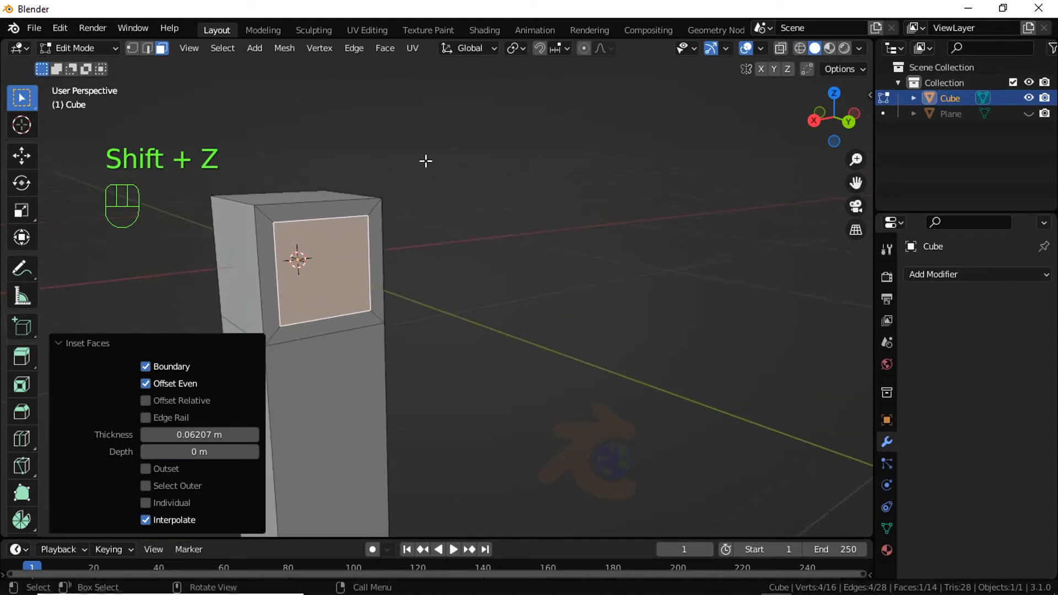
{"action": "right_click", "coordinate": [426, 161]}
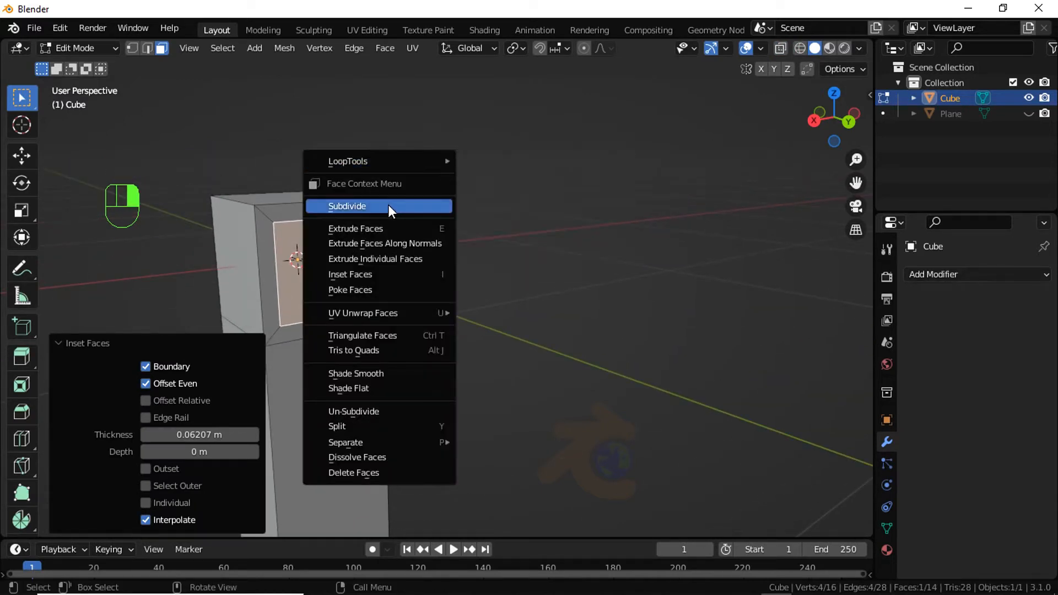
{"action": "left_click", "coordinate": [388, 206]}
{"action": "left_click", "coordinate": [255, 418]}
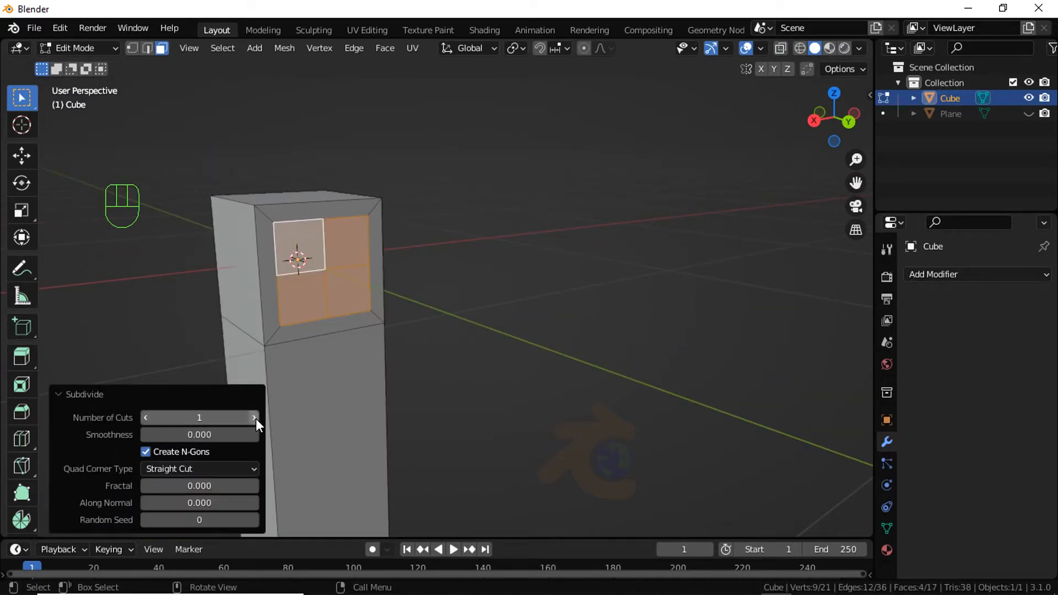
{"action": "left_click", "coordinate": [255, 418]}
{"action": "middle_click_drag", "start_coordinate": [292, 353], "coordinate": [275, 325]}
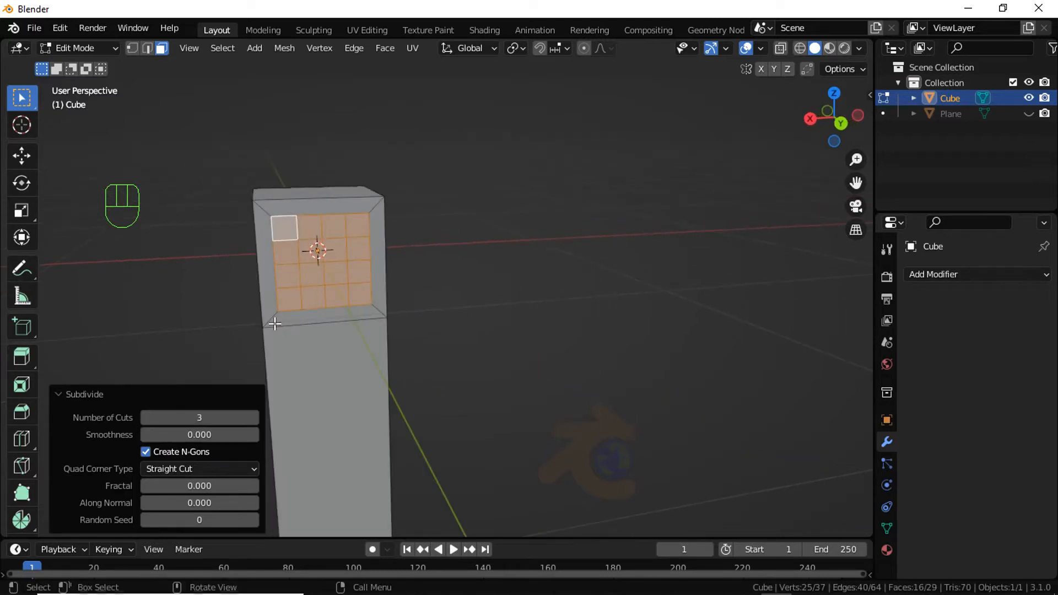
- Dissolve the inner vertices of the subdivided face, keeping only its boundary vertices
{"action": "left_click", "coordinate": [130, 48]}
{"action": "key", "text": "ctrl+KP_Subtract"}
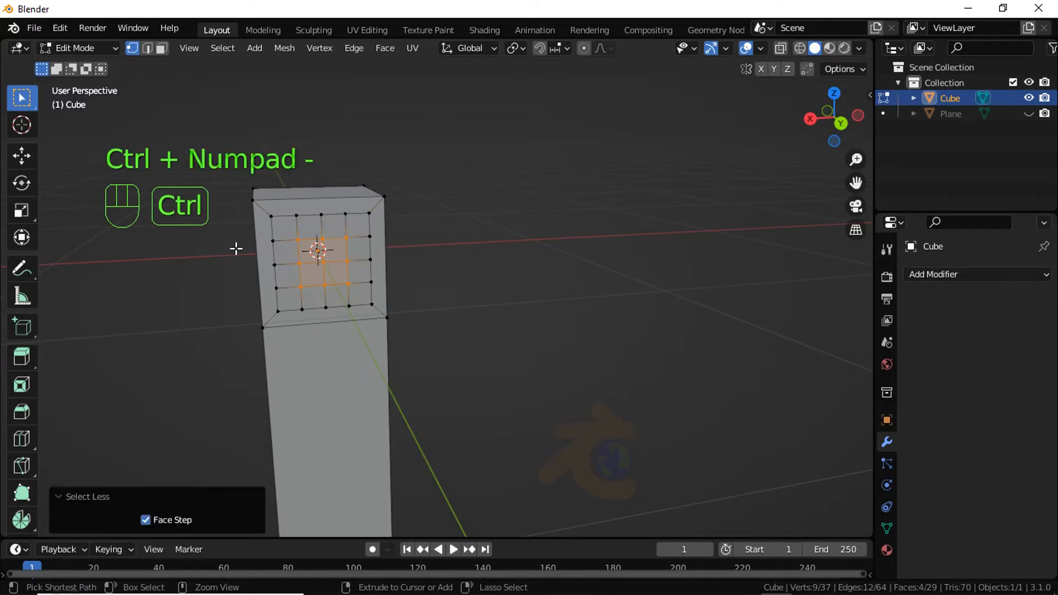
{"action": "key", "text": "ctrl+x"}
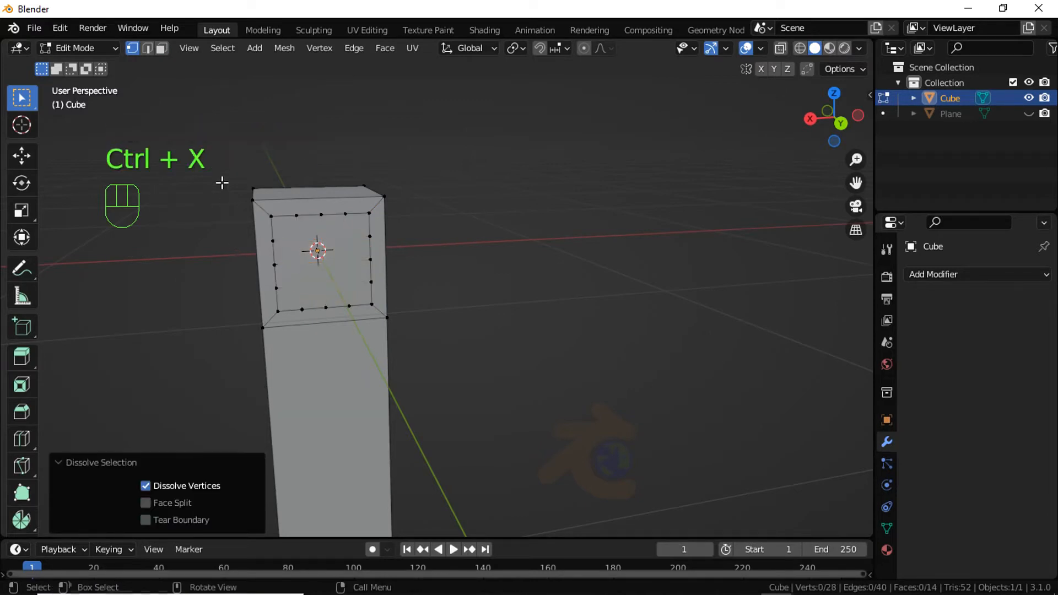
- Turn the inset face into a regular circle with LoopTools Circle
{"action": "left_click", "coordinate": [162, 48]}
{"action": "left_click", "coordinate": [318, 249]}
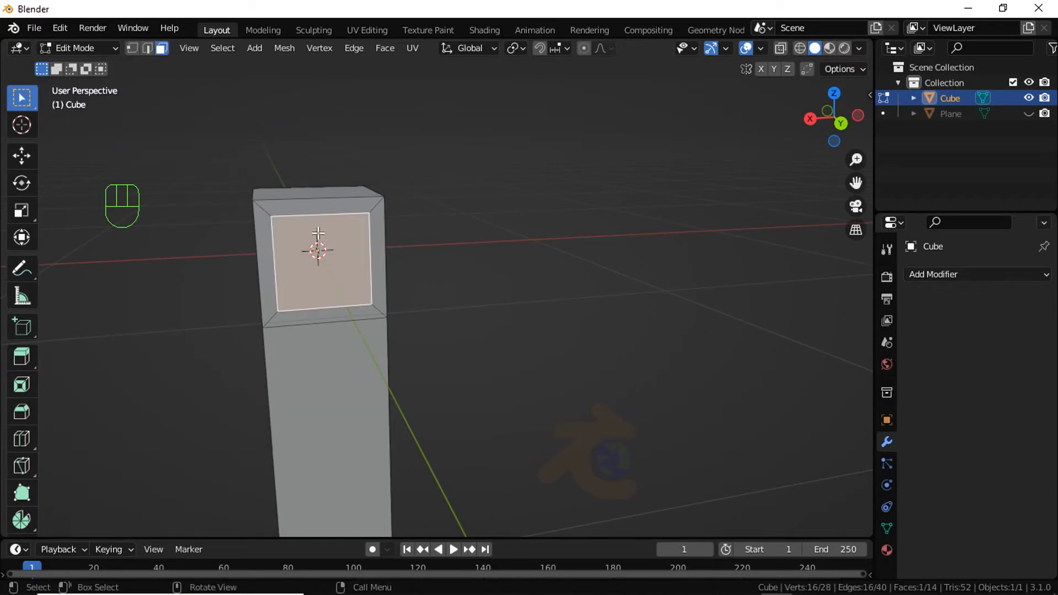
{"action": "right_click", "coordinate": [318, 233]}
{"action": "mouse_move", "coordinate": [298, 188]}
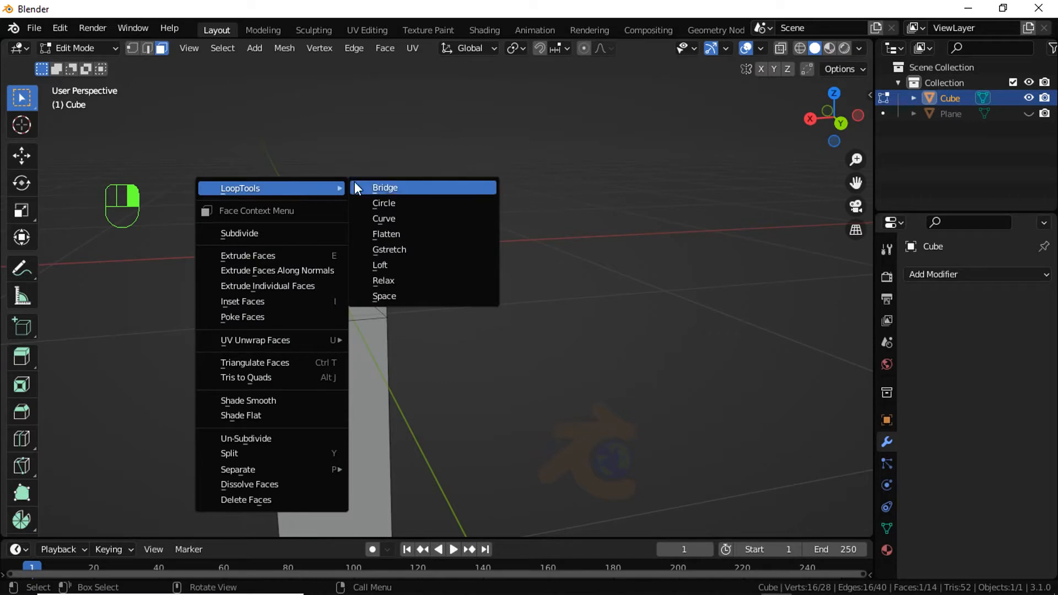
{"action": "left_click", "coordinate": [389, 209]}
{"action": "middle_click_drag", "start_coordinate": [414, 286], "coordinate": [485, 298]}
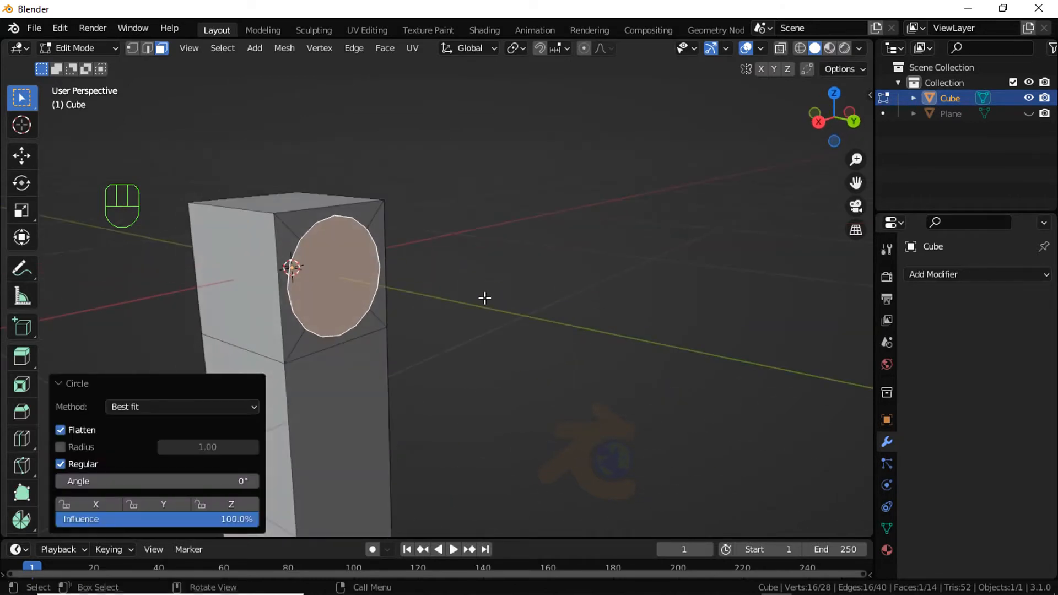
{"action": "middle_click_drag", "start_coordinate": [401, 308], "coordinate": [374, 323]}
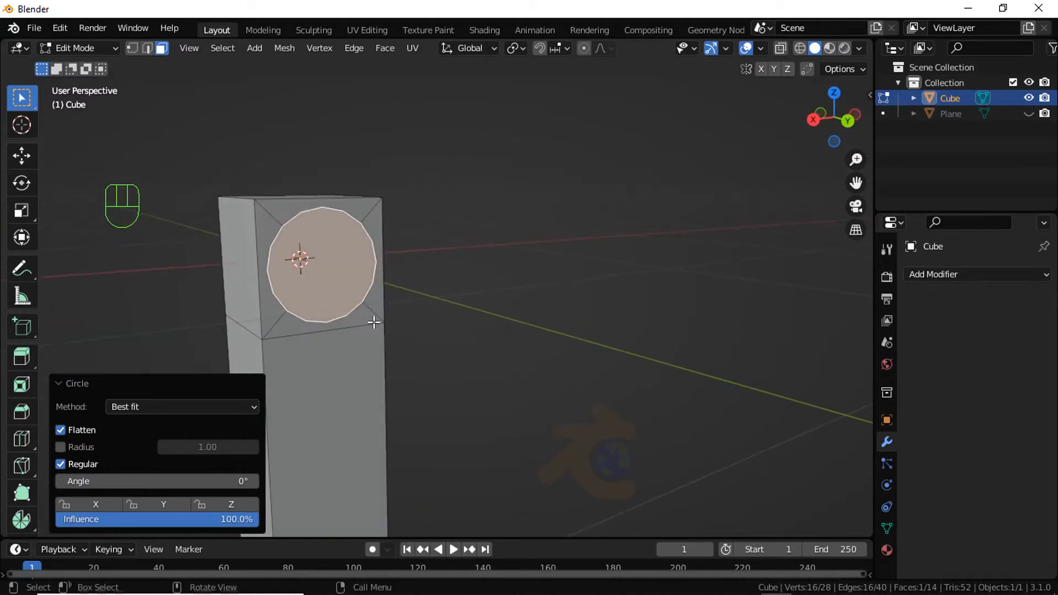
- Scale the circular face down uniformly to about 0.803
{"action": "key", "text": "s"}
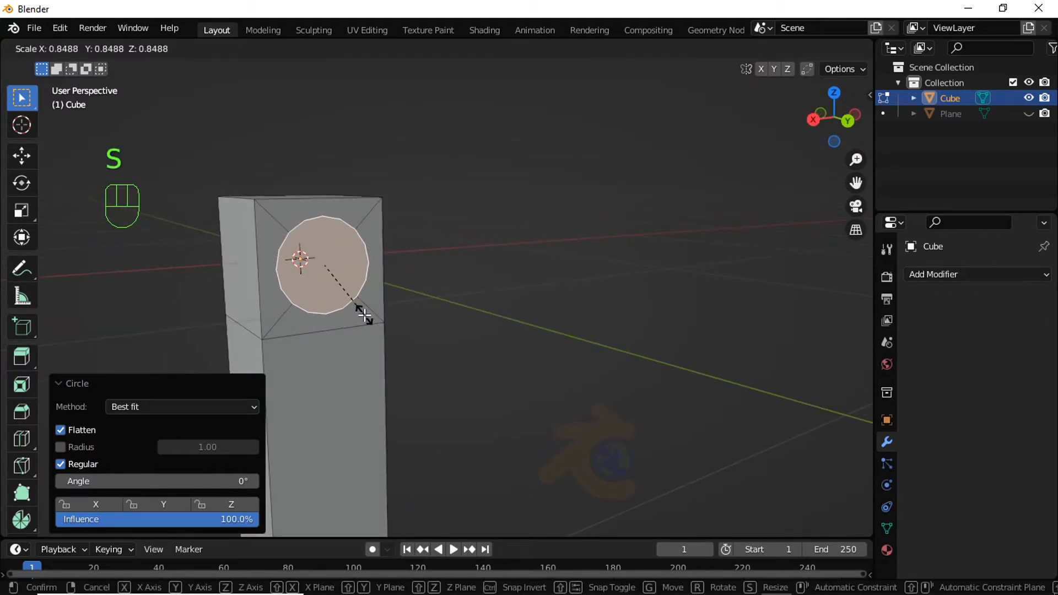
{"action": "left_click", "coordinate": [358, 308]}
{"action": "middle_click_drag", "start_coordinate": [357, 309], "coordinate": [407, 291]}
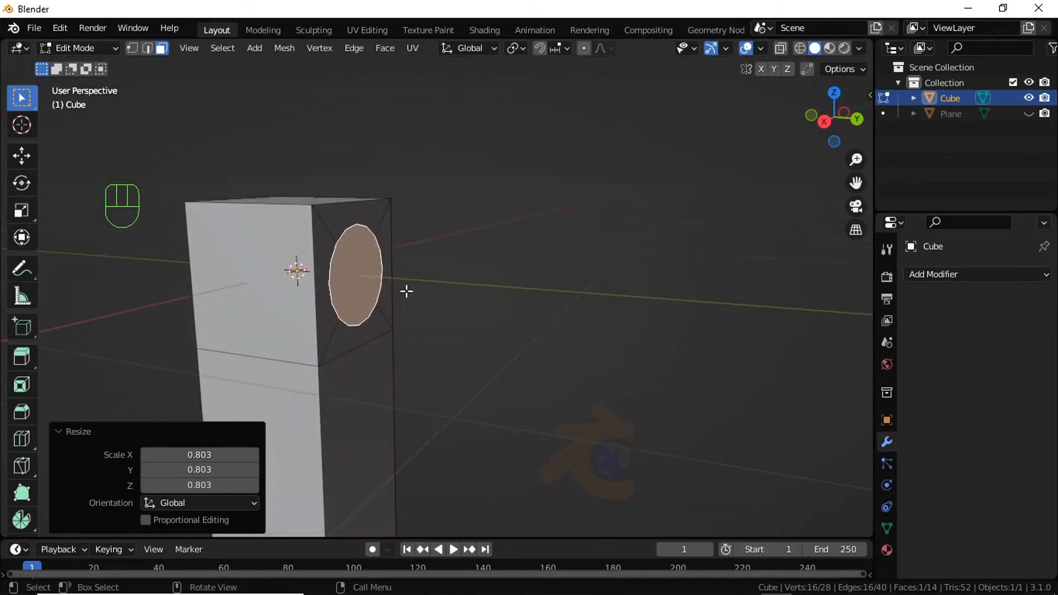
- Extrude the circular face about 0.871 m along global Y into a cylindrical peg
{"action": "key", "text": "e"}
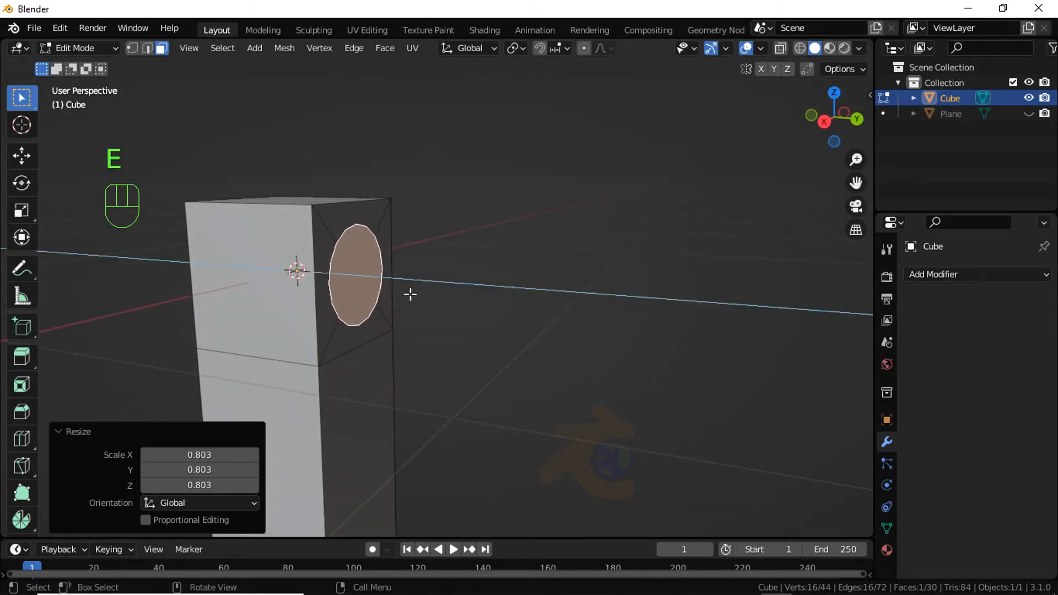
{"action": "key", "text": "y"}
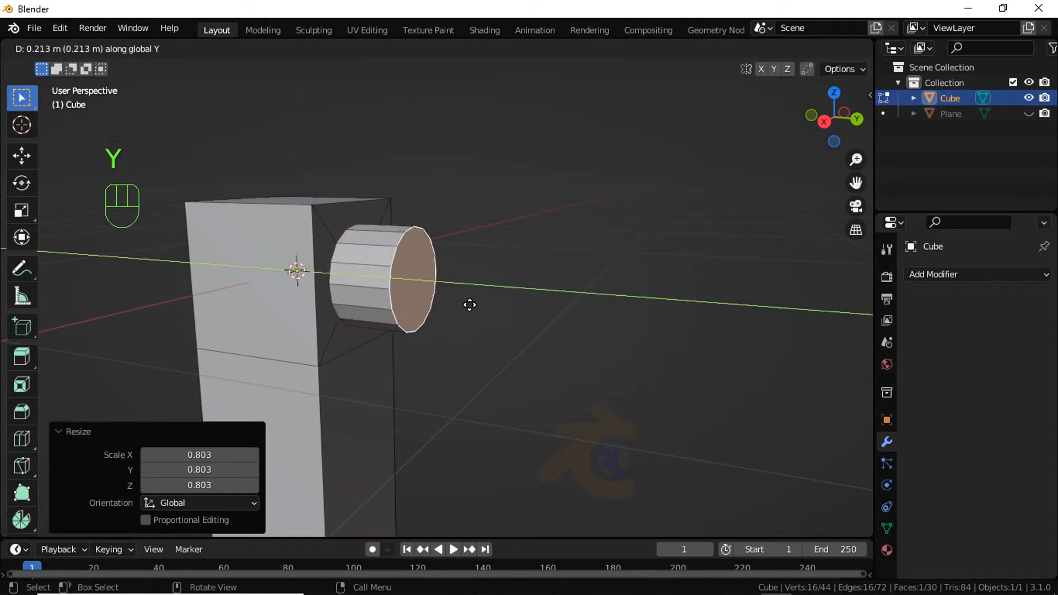
{"action": "left_click", "coordinate": [678, 326]}
{"action": "scroll", "coordinate": [661, 320], "scroll_direction": "down", "scroll_amount": 5}
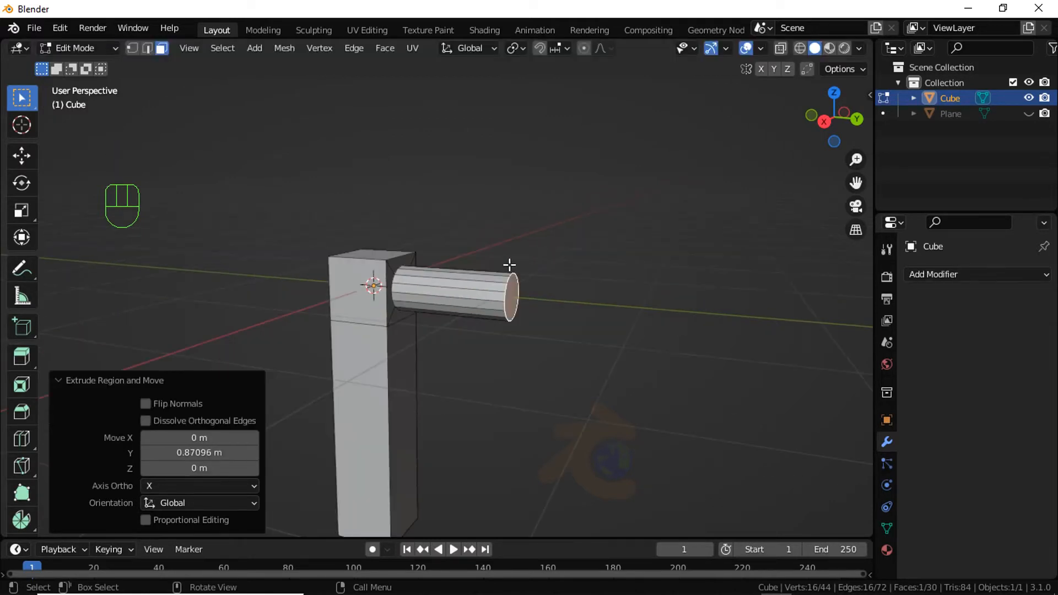
{"action": "middle_click_drag", "start_coordinate": [508, 267], "coordinate": [569, 321]}
- Move the whole post object about -1.26 m along Y in Object Mode
{"action": "key", "text": "Tab"}
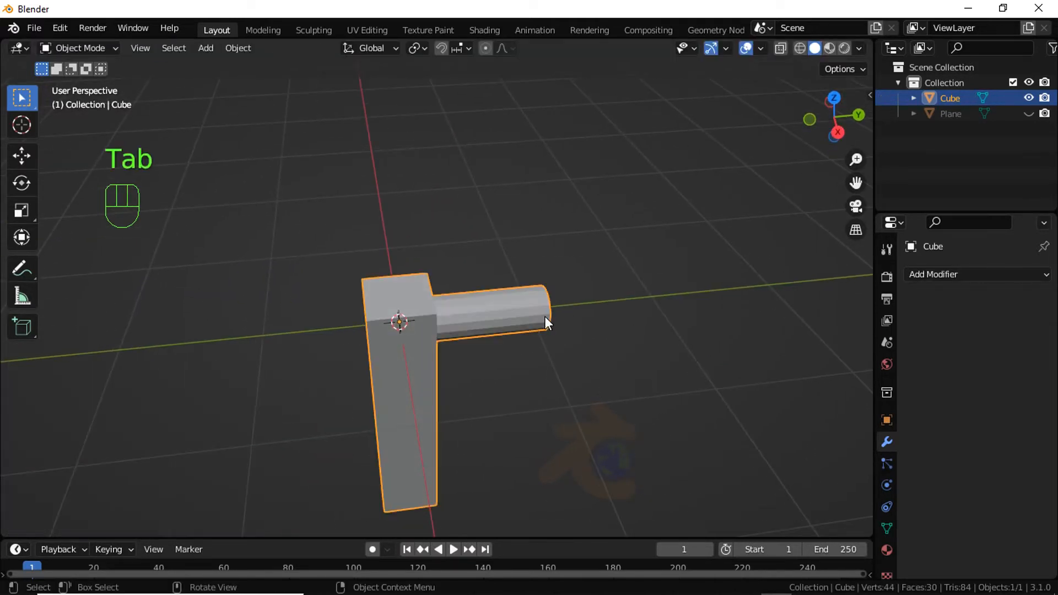
{"action": "key", "text": "g"}
{"action": "key", "text": "y"}
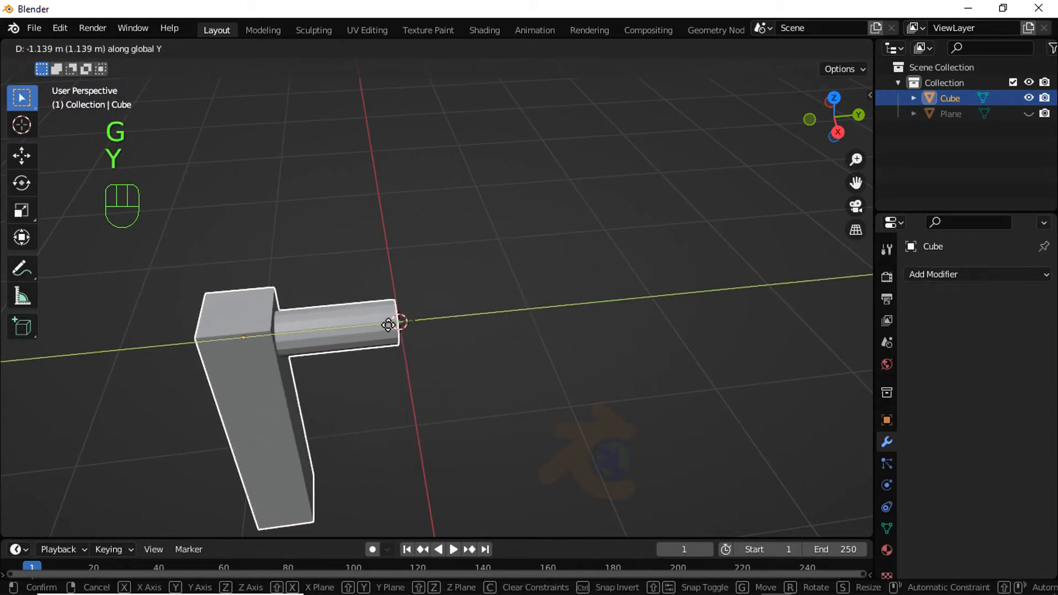
{"action": "left_click", "coordinate": [367, 326]}
{"action": "middle_click_drag", "start_coordinate": [371, 325], "coordinate": [444, 273]}
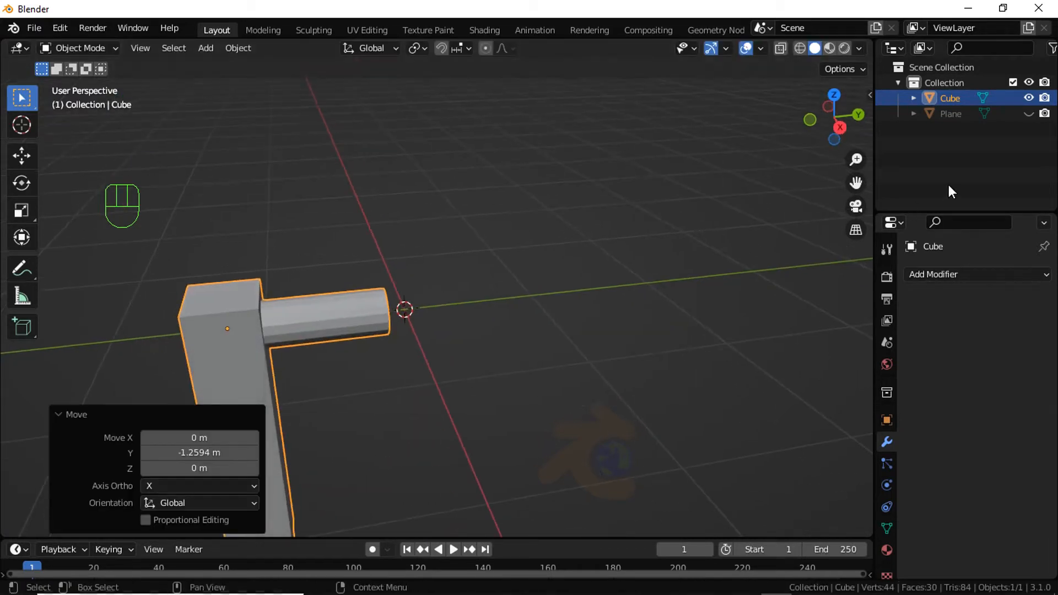
- Unhide the Plane and compare the peg with the cross's central hole in wireframe from the front
{"action": "left_click", "coordinate": [1028, 113]}
{"action": "key", "text": "KP_1"}
{"action": "scroll", "coordinate": [428, 325], "scroll_direction": "up", "scroll_amount": 2}
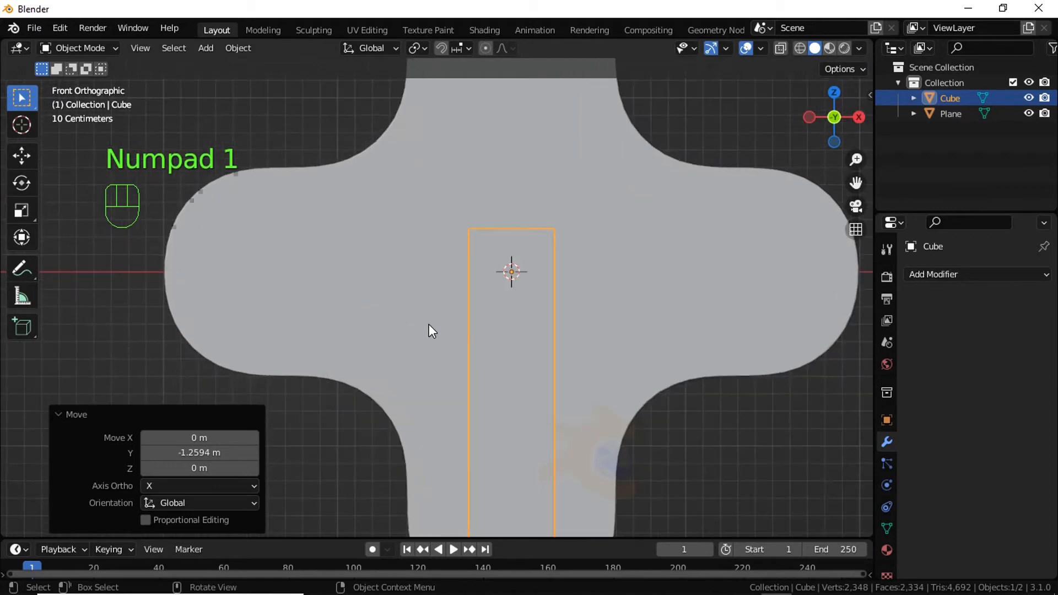
{"action": "key", "text": "shift+z"}
{"action": "middle_click_drag", "start_coordinate": [429, 324], "coordinate": [322, 312]}
{"action": "key", "text": "KP_1"}
{"action": "scroll", "coordinate": [481, 309], "scroll_direction": "up", "scroll_amount": 2}
{"action": "scroll", "coordinate": [349, 333], "scroll_direction": "up", "scroll_amount": 4}
- Select the peg's side and end faces and scale them up slightly, locking global Y, to fit closely inside the cross's hole
{"action": "key", "text": "Tab"}
{"action": "scroll", "coordinate": [296, 319], "scroll_direction": "down", "scroll_amount": 5}
{"action": "left_click", "coordinate": [244, 346], "text": "alt"}
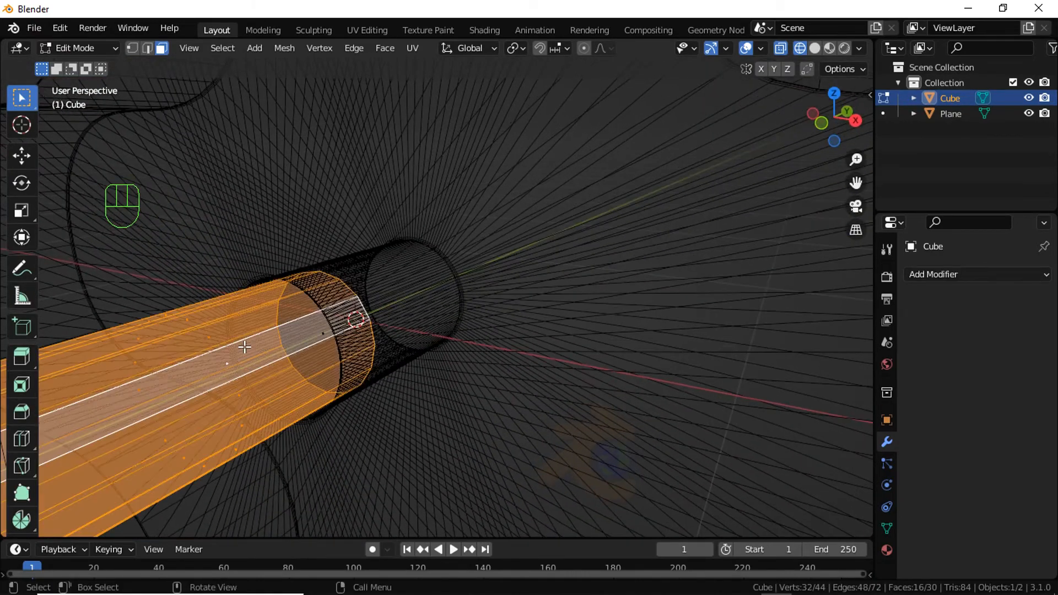
{"action": "left_click", "coordinate": [307, 333], "text": "shift"}
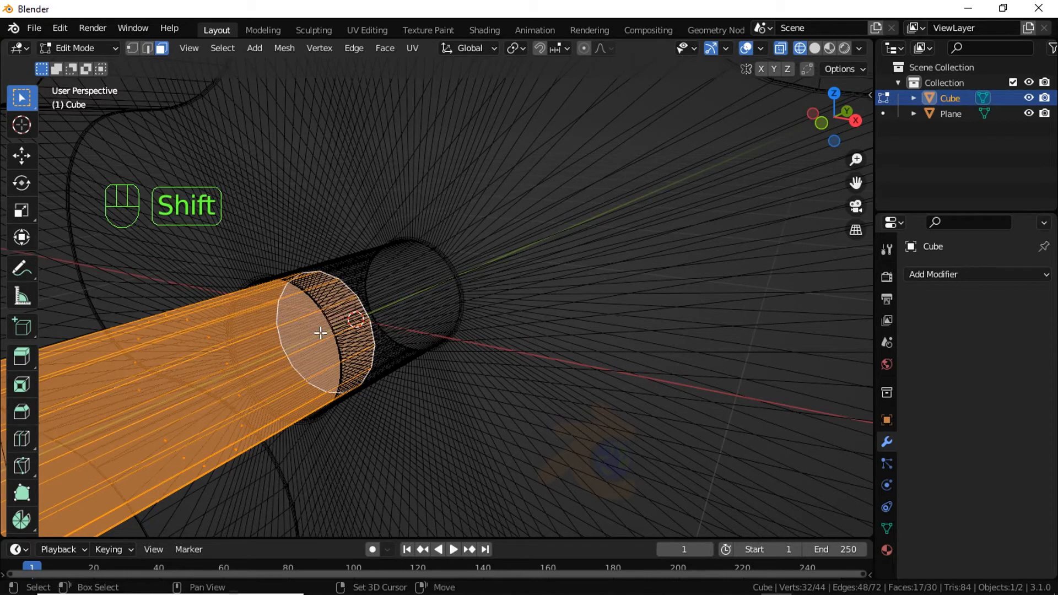
{"action": "key", "text": "KP_1"}
{"action": "scroll", "coordinate": [419, 329], "scroll_direction": "up", "scroll_amount": 4}
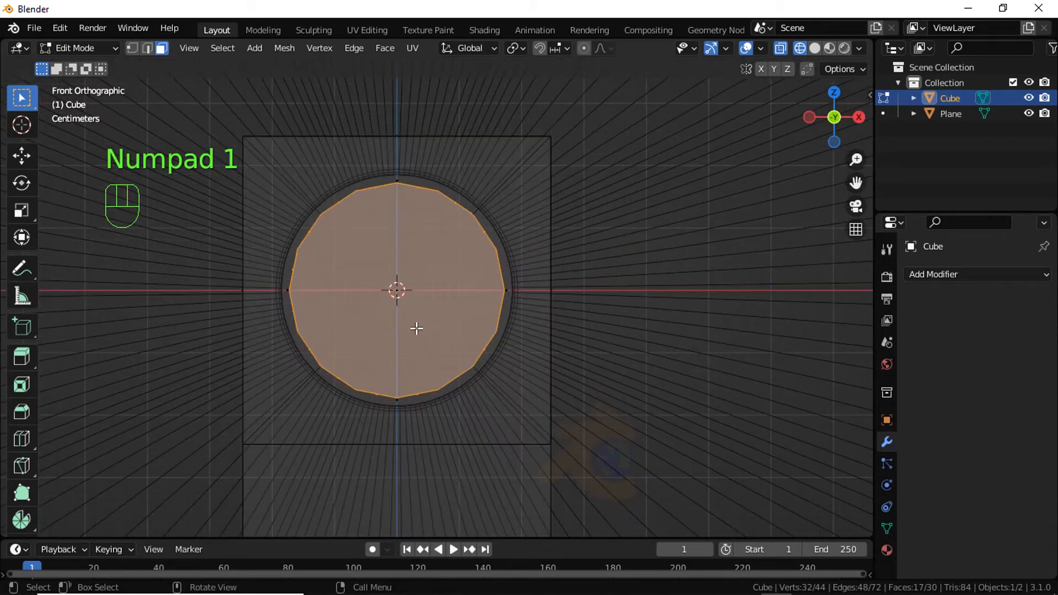
{"action": "key", "text": "s"}
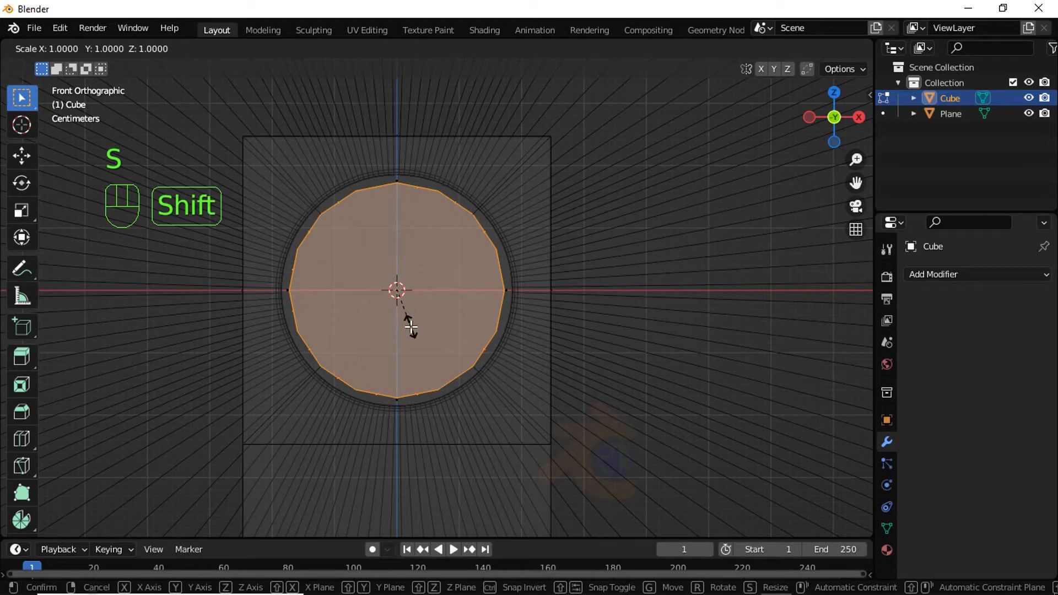
{"action": "key", "text": "shift+y"}
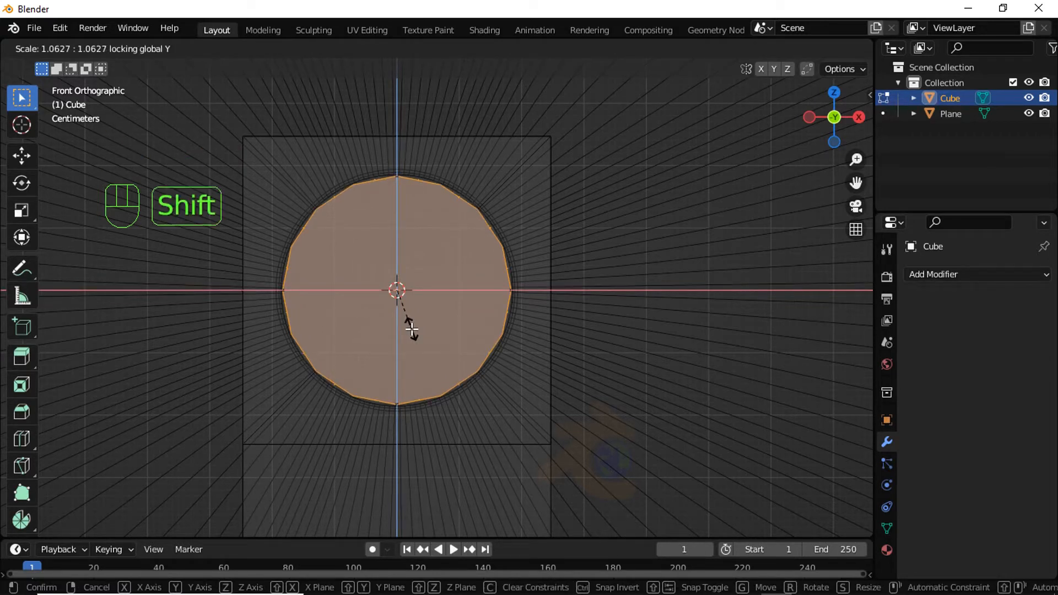
{"action": "left_click", "coordinate": [408, 321]}
{"action": "key", "text": "Tab"}
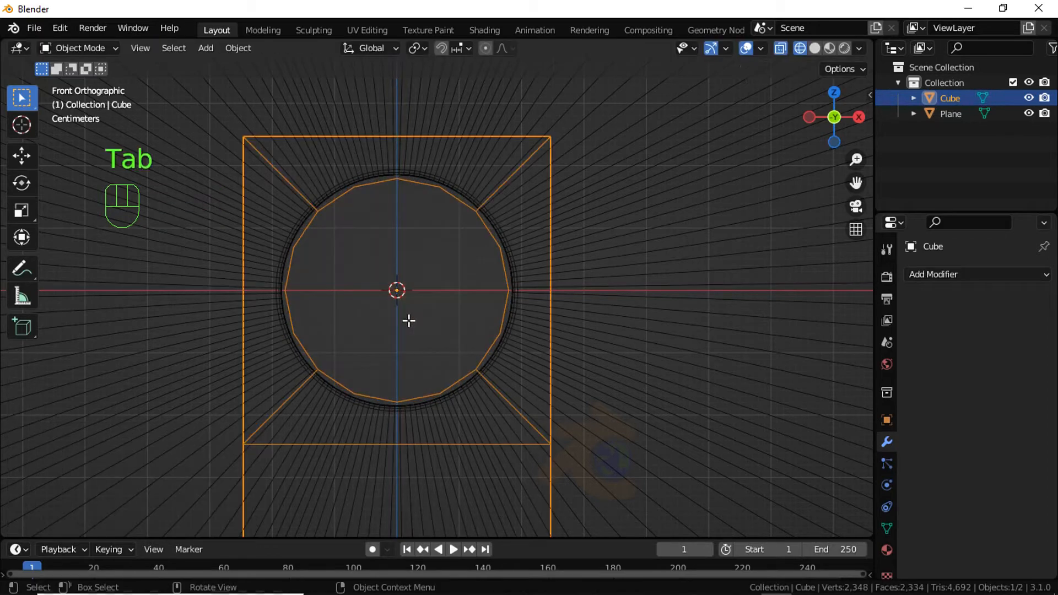
- Shade the post smooth and enable Auto Smooth at 30° in its normals settings
{"action": "mouse_move", "coordinate": [409, 320]}
{"action": "middle_mouse_down"}
{"action": "mouse_move", "coordinate": [382, 314]}
{"action": "mouse_move", "coordinate": [283, 344]}
{"action": "mouse_move", "coordinate": [228, 346]}
{"action": "middle_mouse_up"}
{"action": "key", "text": "shift+z"}
{"action": "scroll", "coordinate": [334, 323], "scroll_direction": "down", "scroll_amount": 3}
{"action": "right_click", "coordinate": [286, 271]}
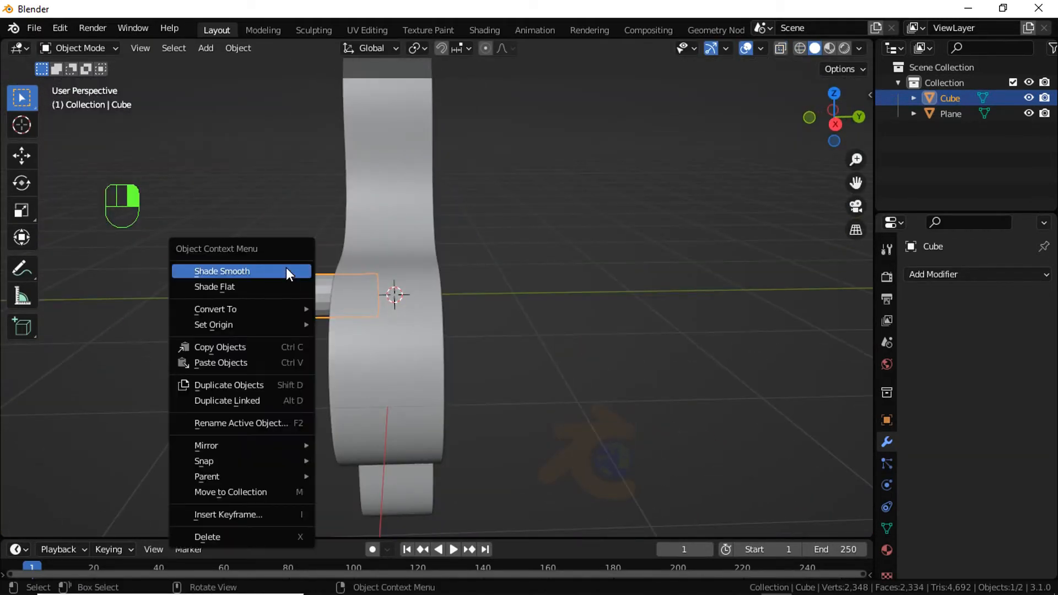
{"action": "left_click", "coordinate": [286, 272]}
{"action": "left_click", "coordinate": [887, 528]}
{"action": "scroll", "coordinate": [907, 519], "scroll_direction": "down", "scroll_amount": 5}
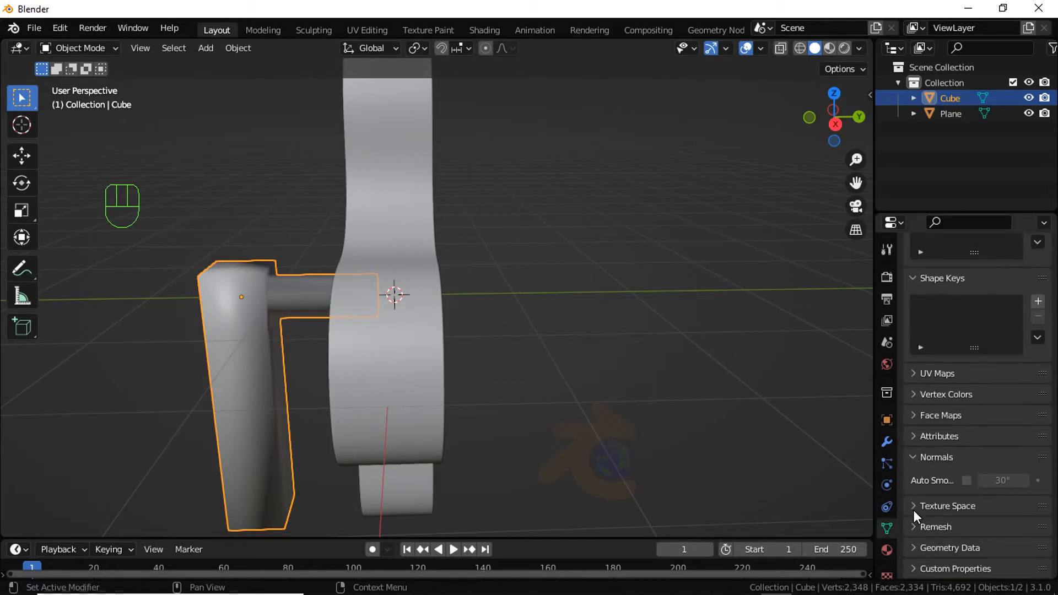
{"action": "left_click", "coordinate": [968, 481]}
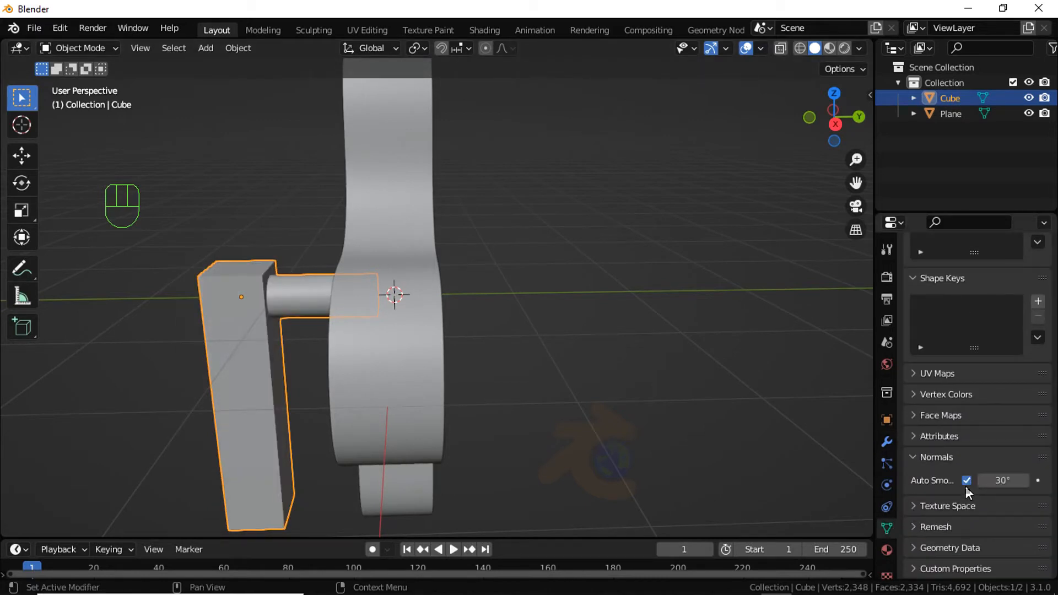
- Hide the Plane and add a Plain Axes empty with a 1 m radius at the world origin
{"action": "left_click", "coordinate": [1030, 113]}
{"action": "scroll", "coordinate": [378, 307], "scroll_direction": "up", "scroll_amount": 3}
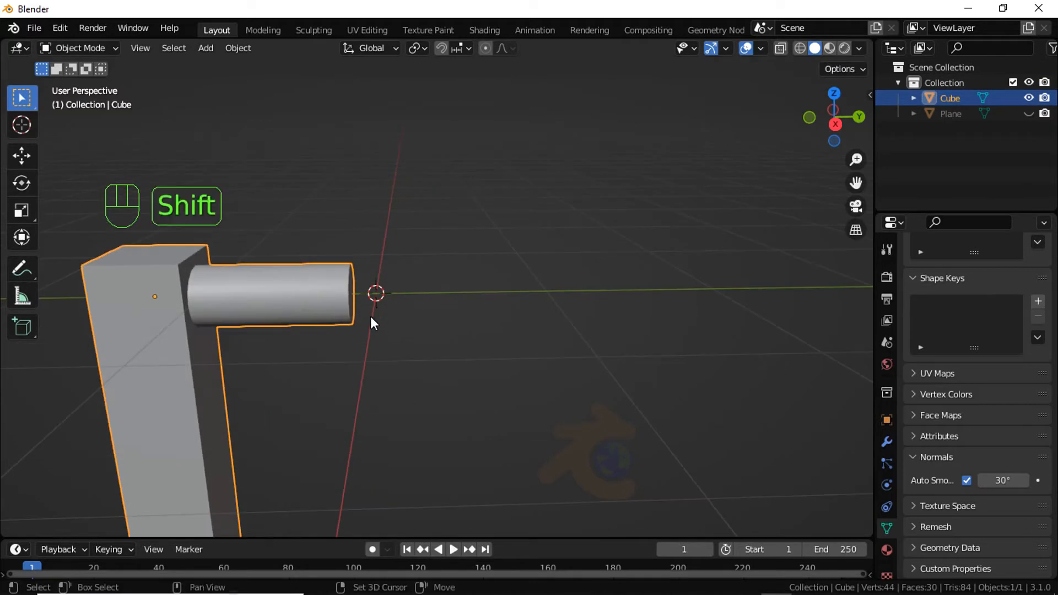
{"action": "key", "text": "shift+a"}
{"action": "mouse_move", "coordinate": [297, 434]}
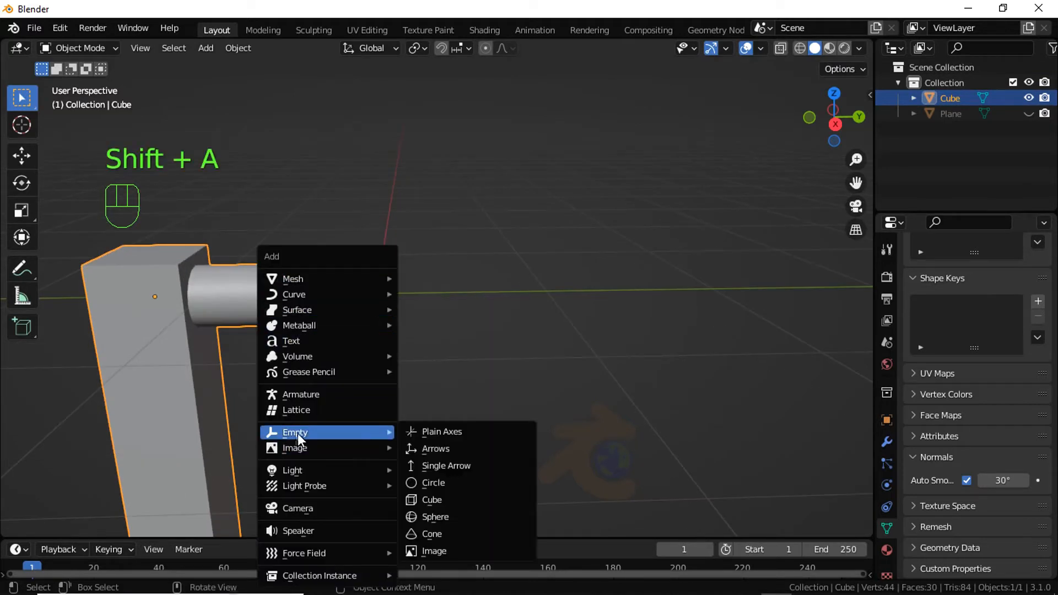
{"action": "left_click", "coordinate": [454, 432]}
{"action": "scroll", "coordinate": [358, 347], "scroll_direction": "up", "scroll_amount": 2}
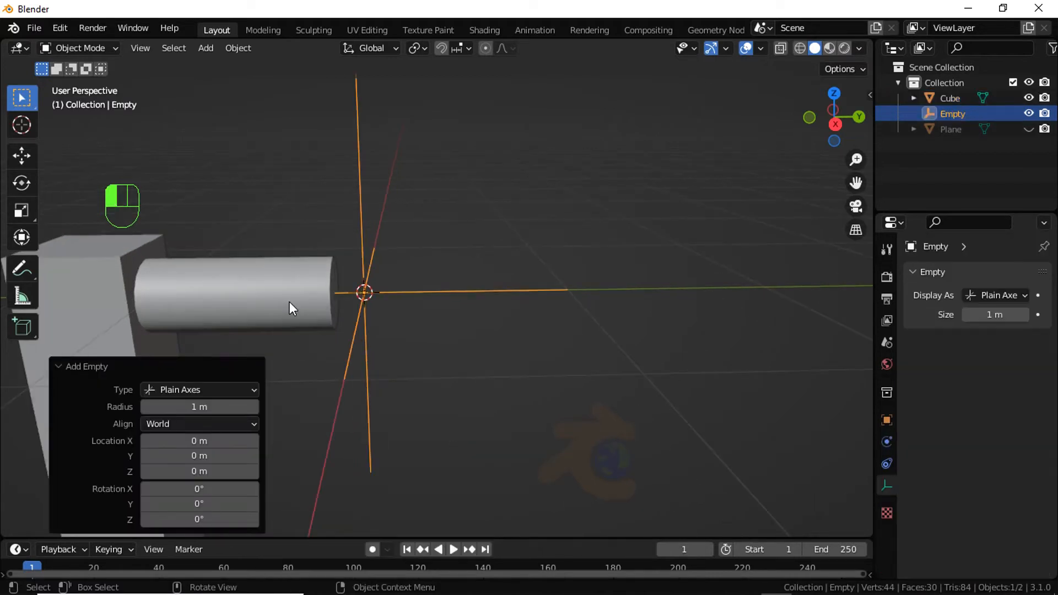
- Mirror the post along Y only with a Mirror modifier using the Empty as mirror object, and apply the modifier
{"action": "left_click", "coordinate": [291, 306]}
{"action": "left_click", "coordinate": [887, 441]}
{"action": "left_click", "coordinate": [964, 271]}
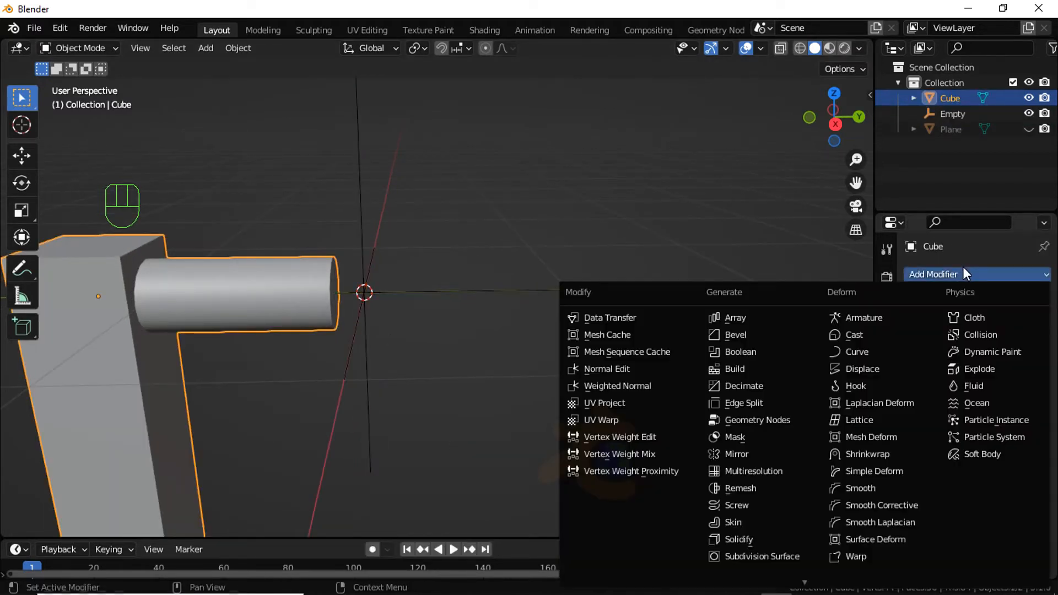
{"action": "left_click", "coordinate": [741, 455]}
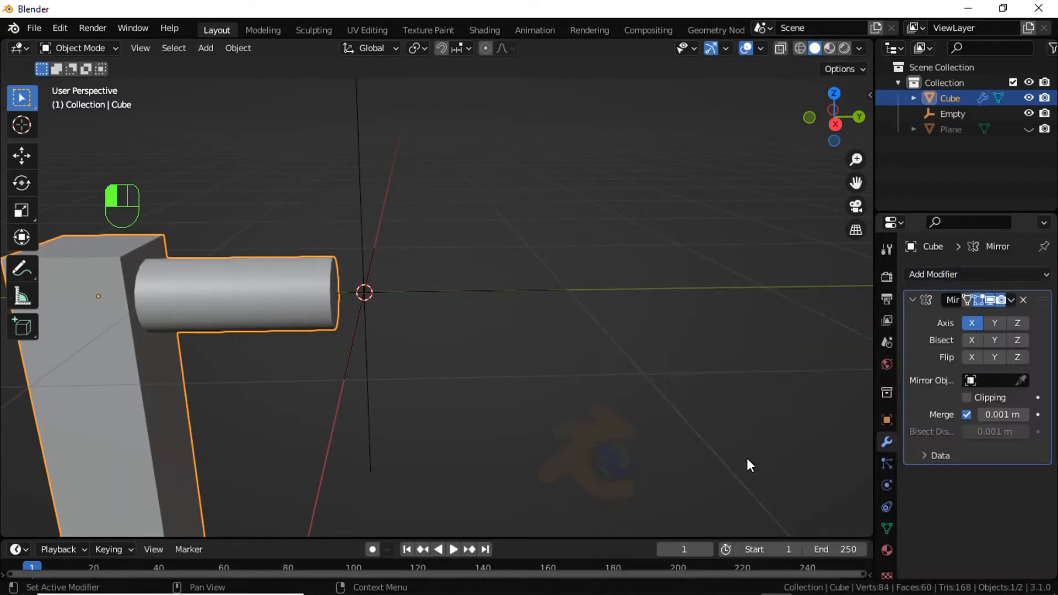
{"action": "left_click", "coordinate": [998, 328]}
{"action": "left_click", "coordinate": [973, 326]}
{"action": "left_click", "coordinate": [999, 386]}
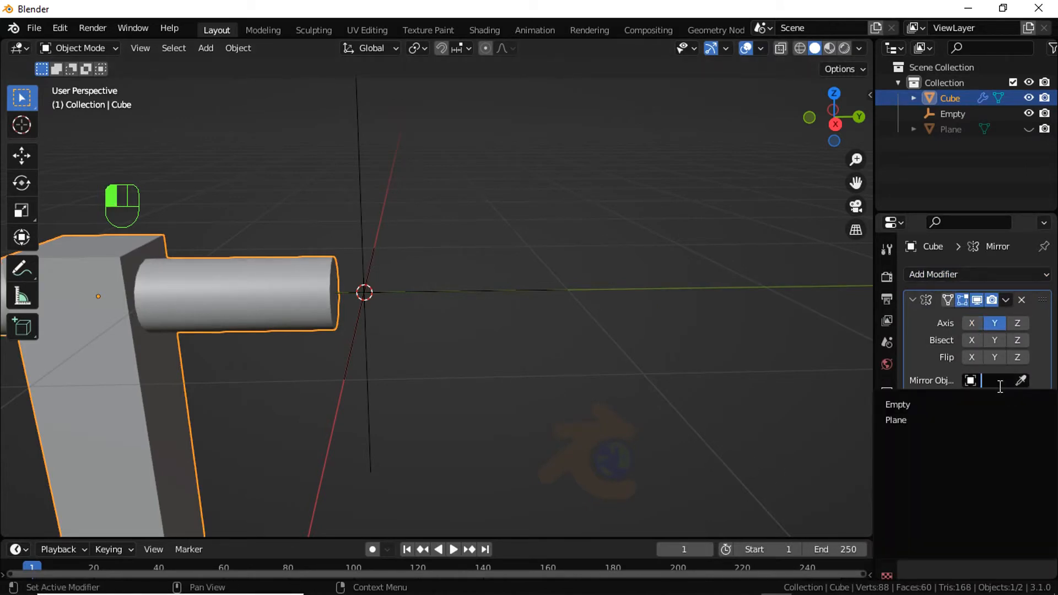
{"action": "left_click", "coordinate": [904, 405]}
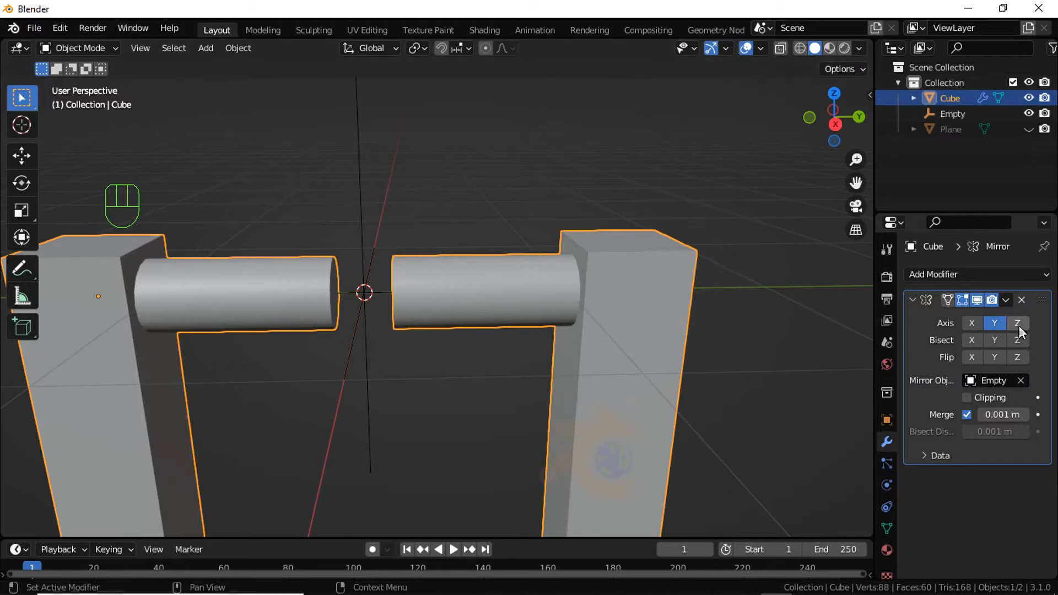
{"action": "left_click", "coordinate": [1004, 301]}
{"action": "left_click", "coordinate": [985, 314]}
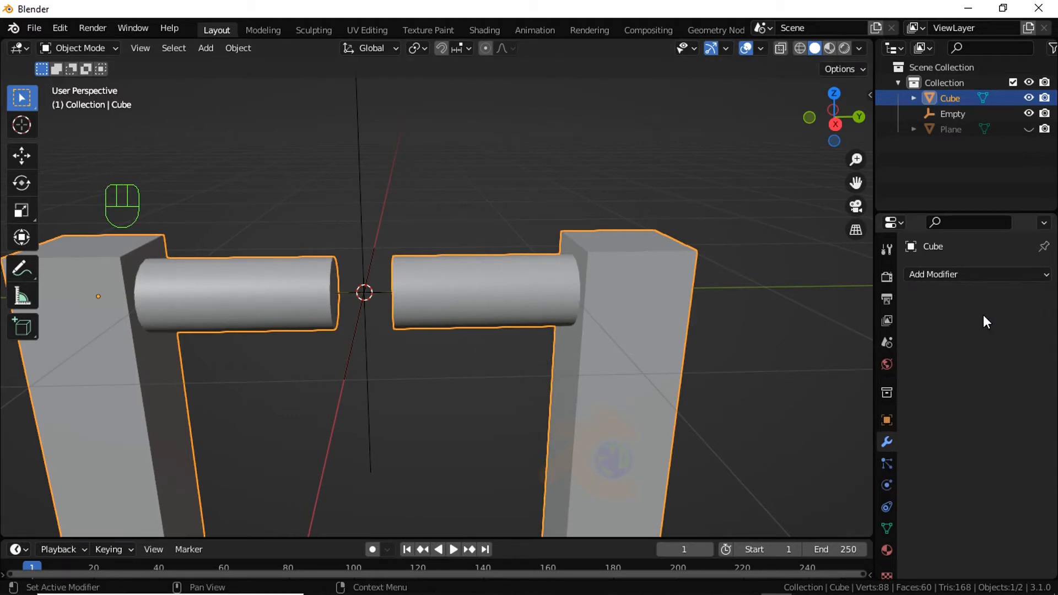
- Delete the two facing end-cap faces of the pegs in Edit Mode
{"action": "key", "text": "Tab"}
{"action": "scroll", "coordinate": [358, 336], "scroll_direction": "up", "scroll_amount": 3}
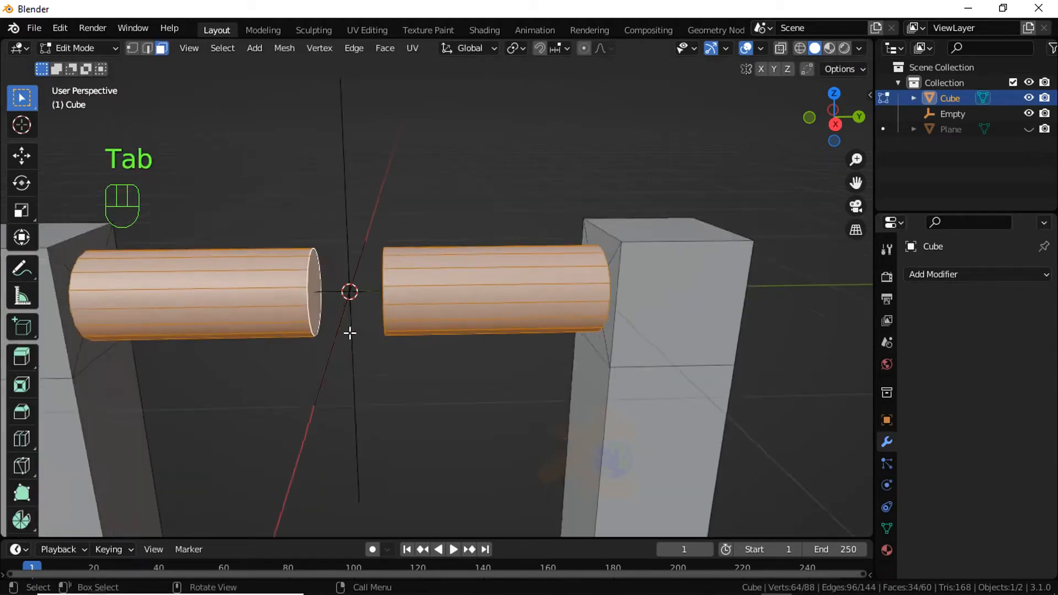
{"action": "left_click", "coordinate": [291, 269]}
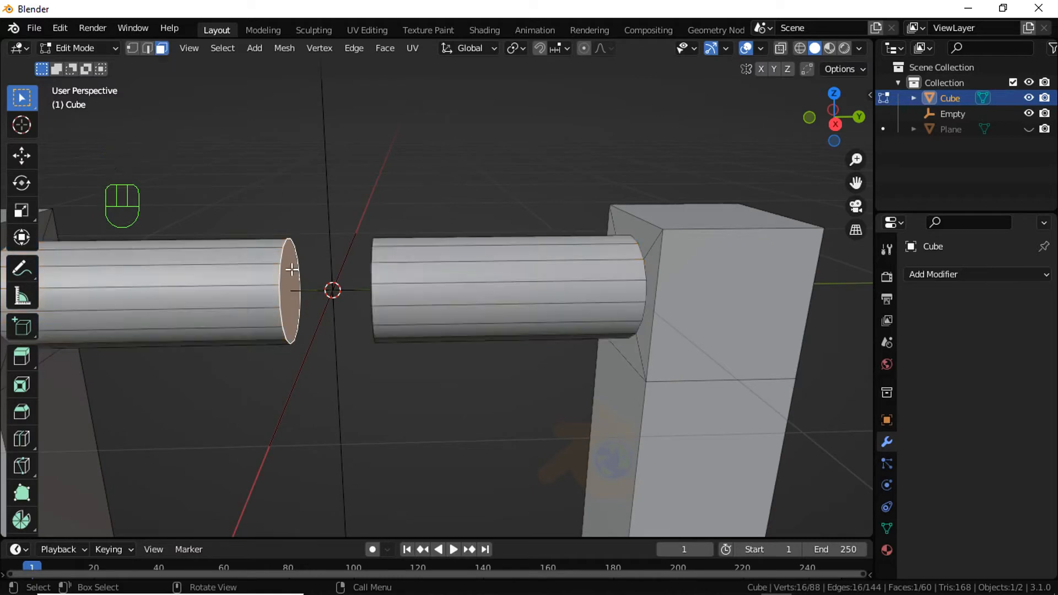
{"action": "middle_click_drag", "start_coordinate": [314, 327], "coordinate": [359, 316]}
{"action": "left_click", "coordinate": [384, 305], "text": "shift"}
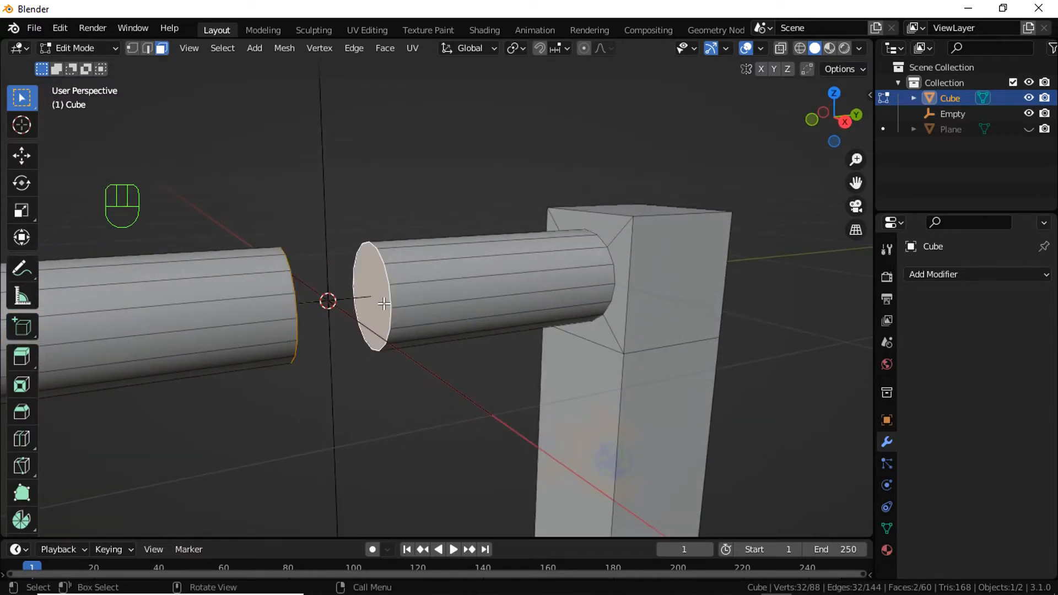
{"action": "key", "text": "x"}
{"action": "left_click", "coordinate": [367, 282]}
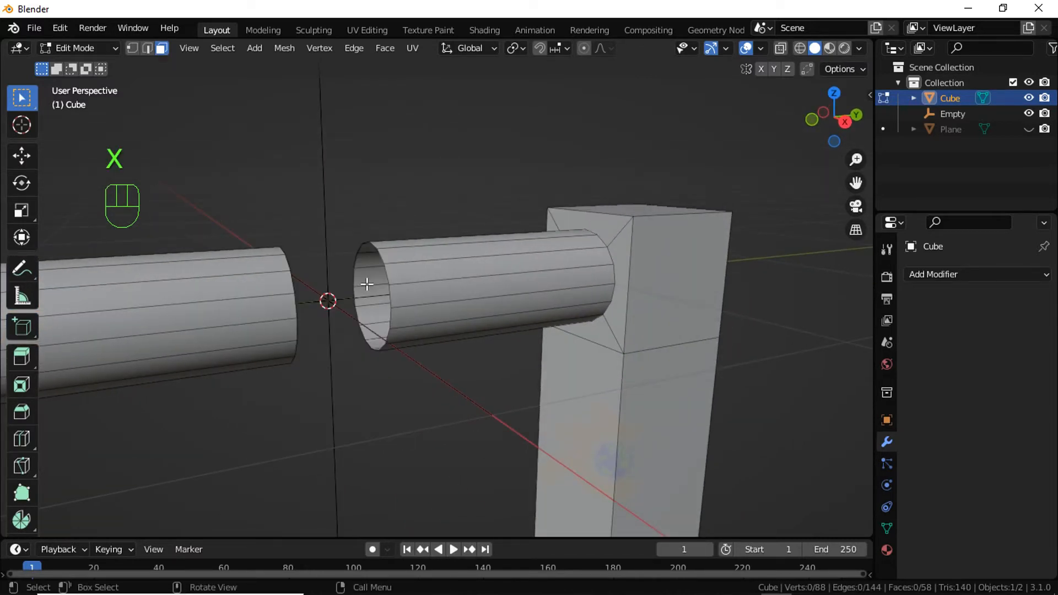
- Join the open ends of the two pegs with Bridge Edge Loops
{"action": "left_click", "coordinate": [146, 49]}
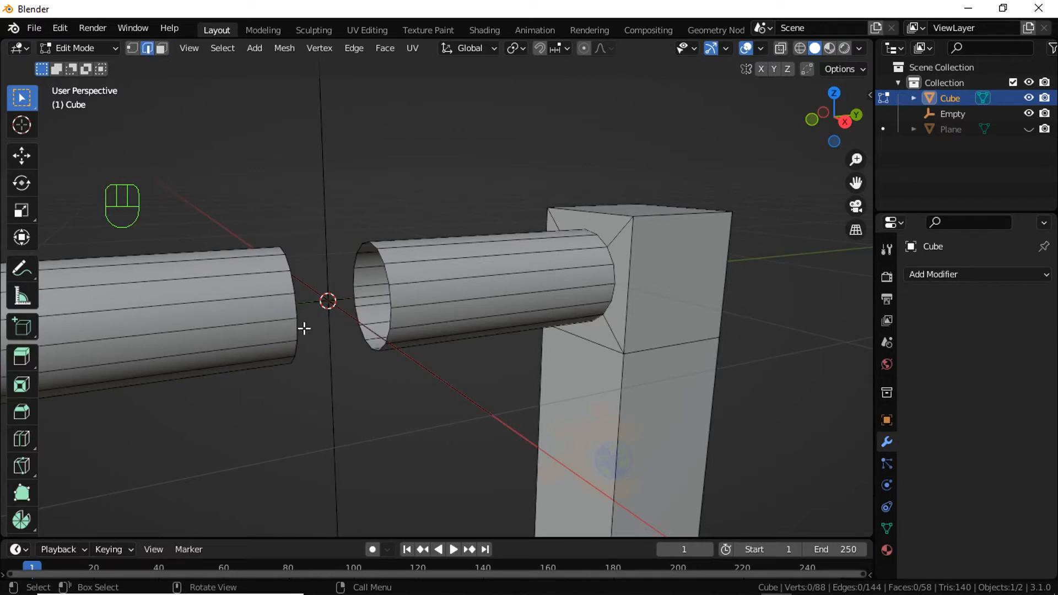
{"action": "left_click", "coordinate": [291, 305], "text": "alt"}
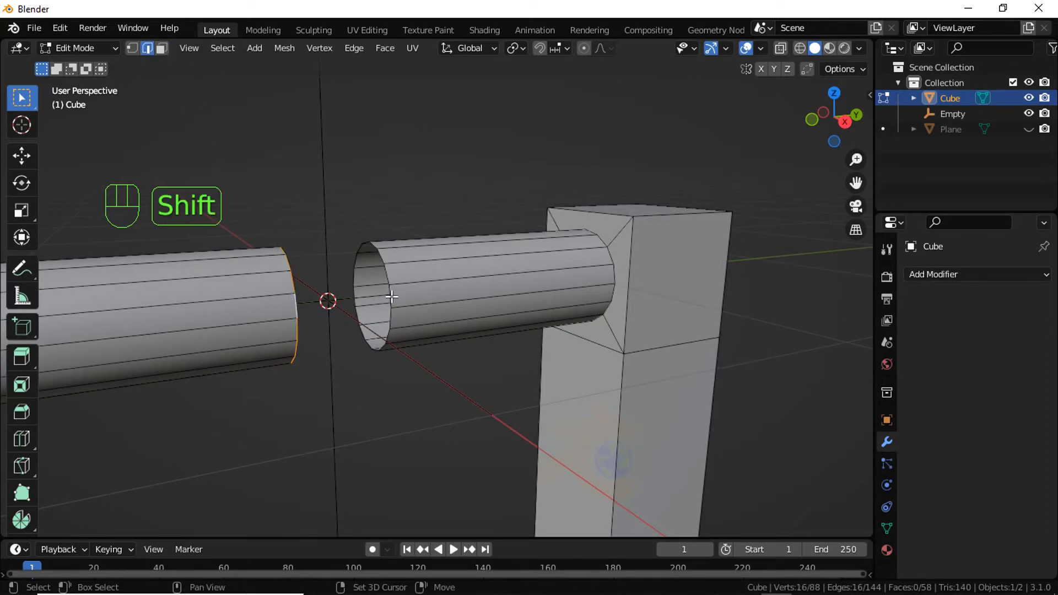
{"action": "middle_click_drag", "start_coordinate": [392, 298], "coordinate": [337, 317]}
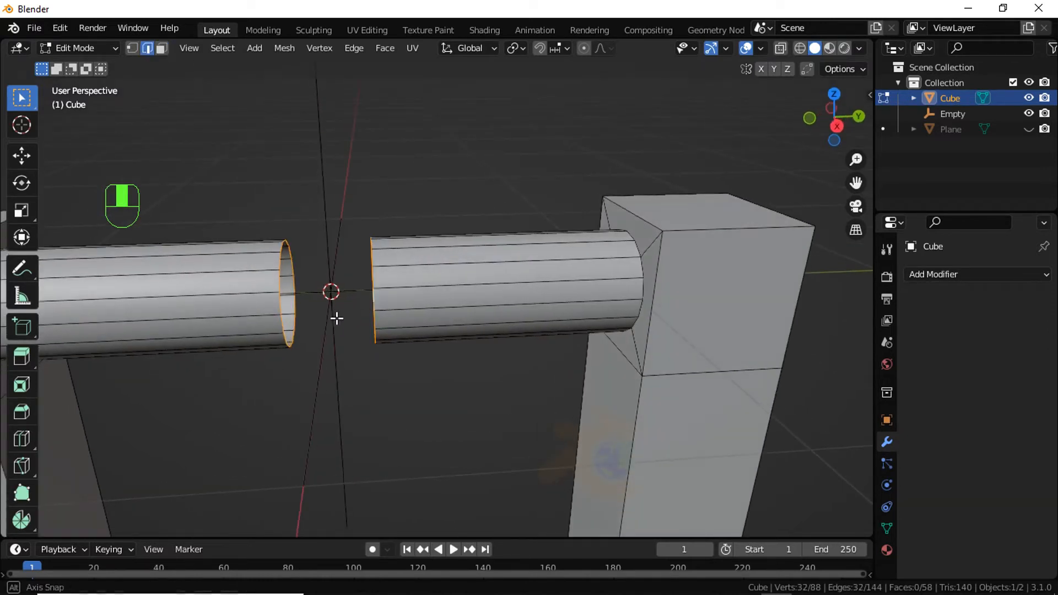
{"action": "left_click", "coordinate": [348, 53]}
{"action": "left_click", "coordinate": [395, 96]}
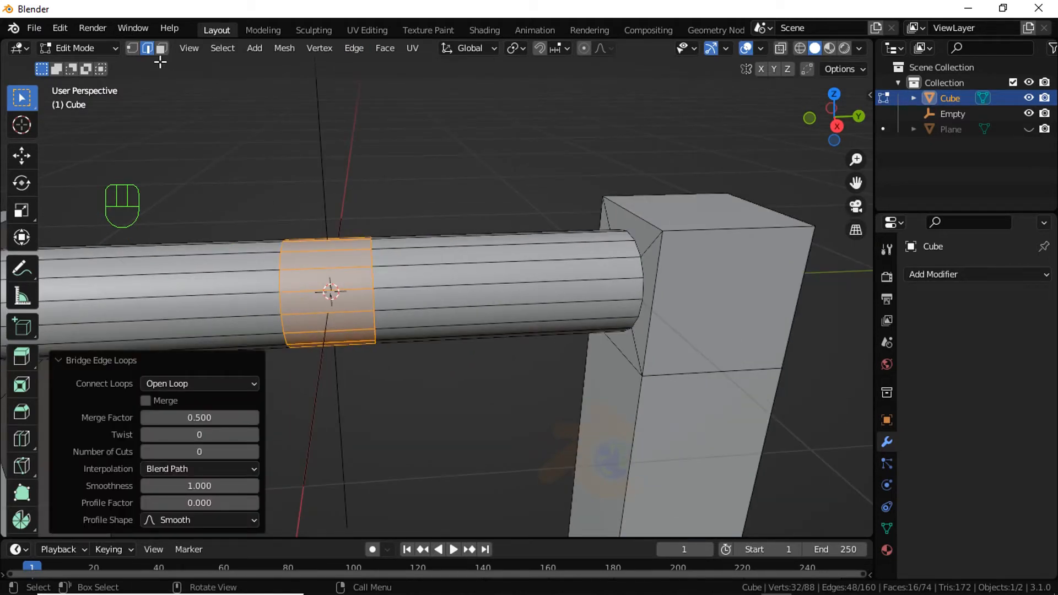
- Dissolve the two edge loops on either side of the bridged section so the rod is one continuous cylinder
{"action": "left_click", "coordinate": [150, 51]}
{"action": "double_click", "coordinate": [275, 306]}
{"action": "key", "text": "ctrl+x"}
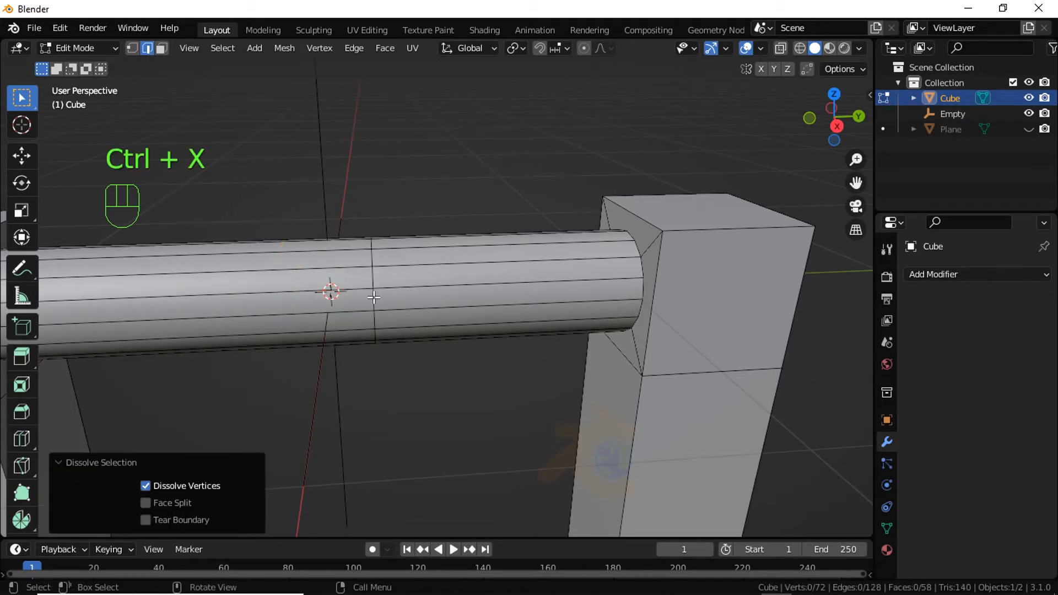
{"action": "double_click", "coordinate": [373, 298]}
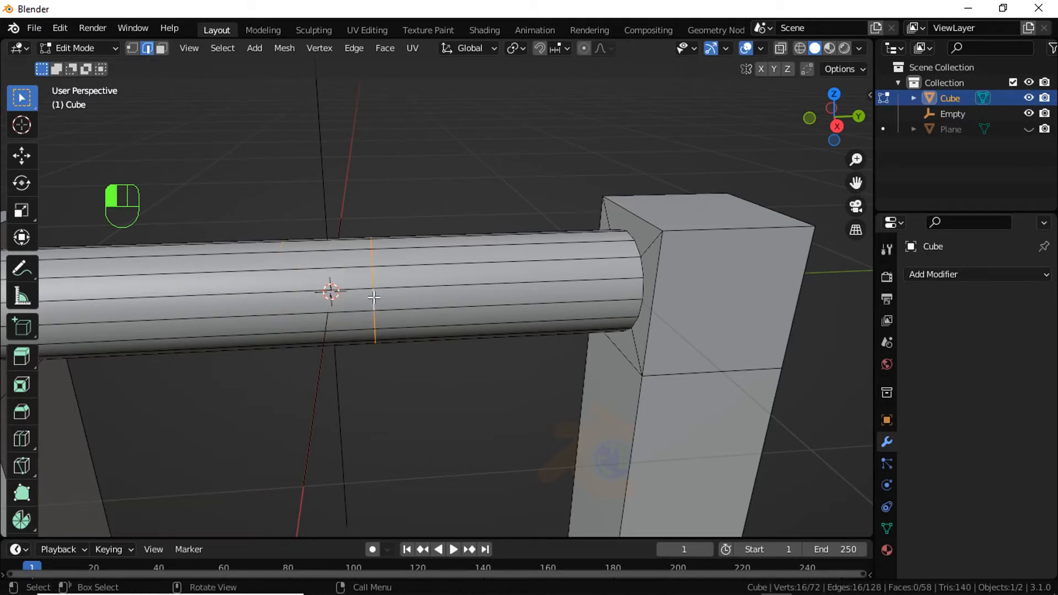
{"action": "key", "text": "ctrl+x"}
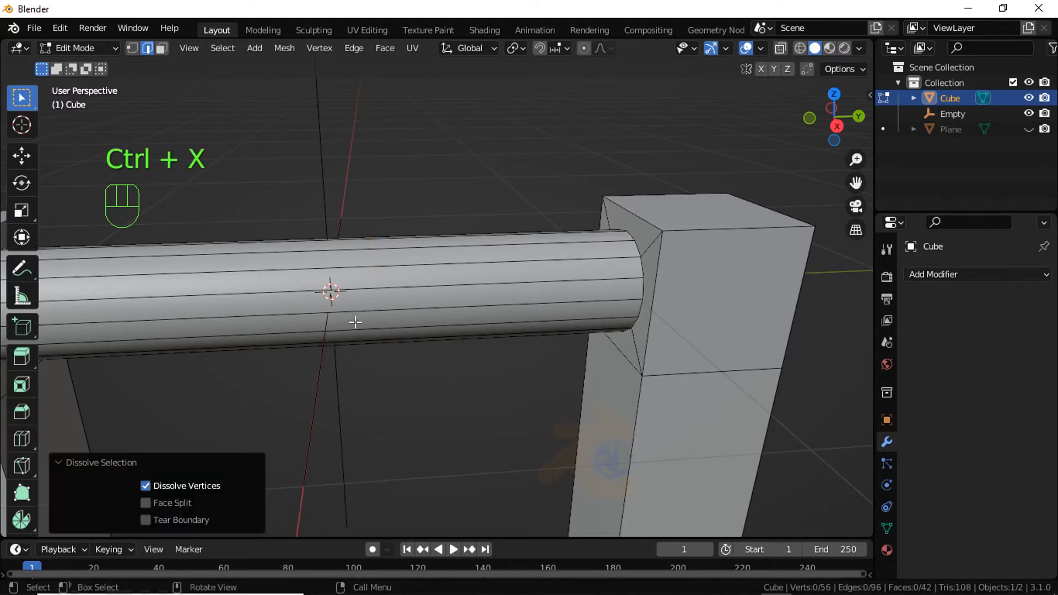
- Add one centred loop cut around the middle of the rod and return to Object Mode
{"action": "middle_click_drag", "start_coordinate": [355, 322], "coordinate": [350, 295]}
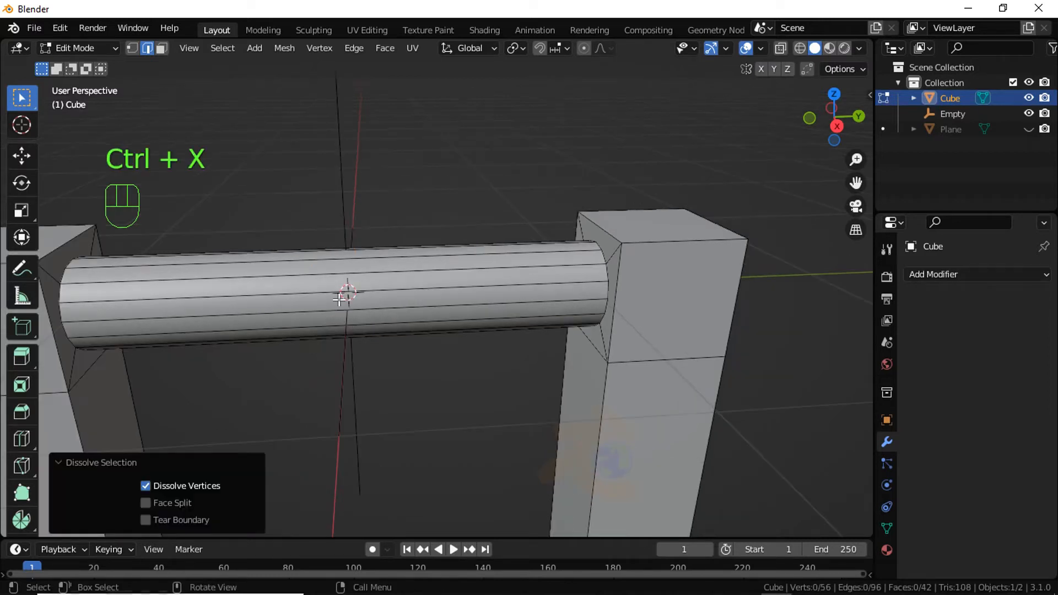
{"action": "key", "text": "ctrl+r"}
{"action": "left_click", "coordinate": [338, 296]}
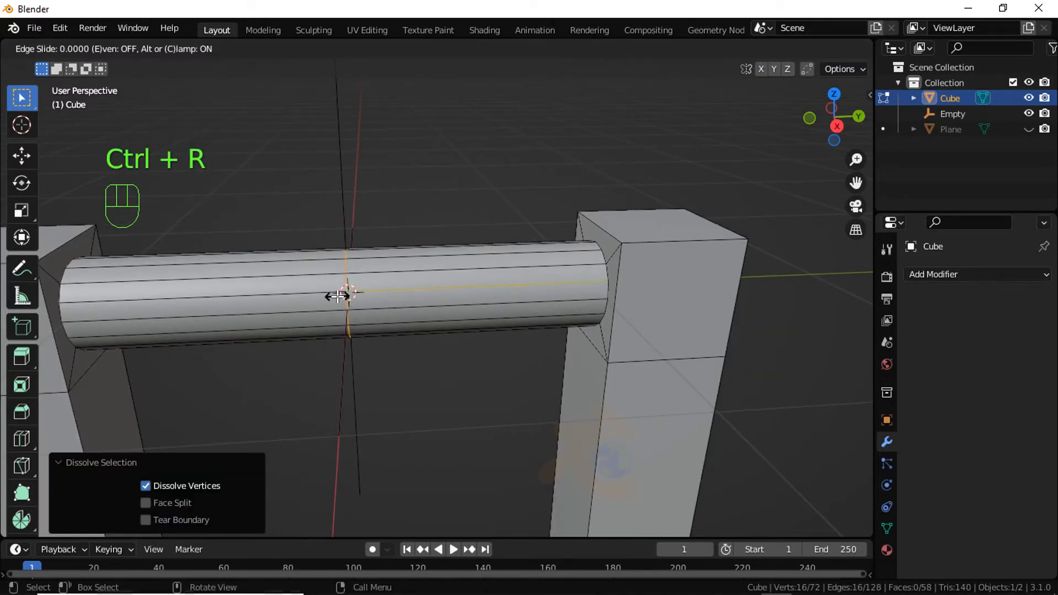
{"action": "right_click", "coordinate": [333, 292]}
{"action": "middle_click_drag", "start_coordinate": [359, 345], "coordinate": [369, 326]}
{"action": "key", "text": "Tab"}
{"action": "scroll", "coordinate": [373, 347], "scroll_direction": "down", "scroll_amount": 5}
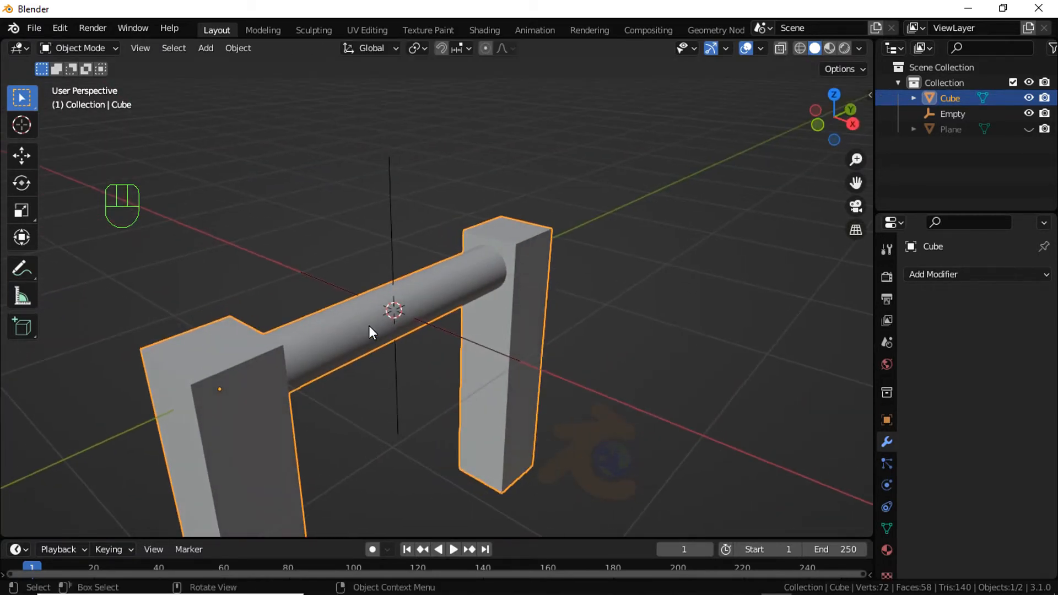
- Set the joined post object's origin to the 3D cursor
{"action": "right_click", "coordinate": [369, 326]}
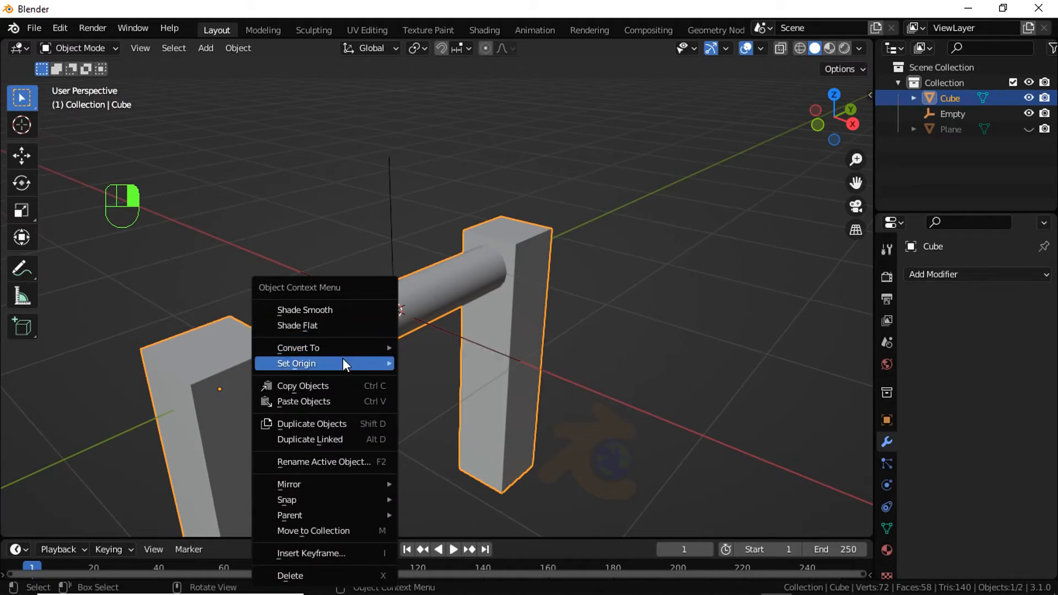
{"action": "mouse_move", "coordinate": [312, 363]}
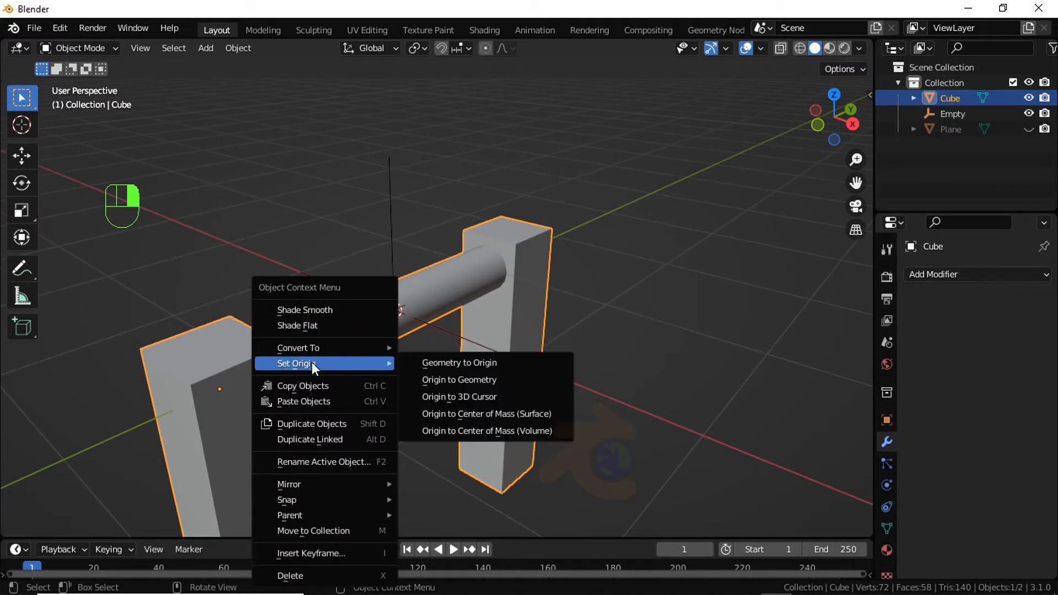
{"action": "left_click", "coordinate": [442, 395]}
{"action": "middle_click_drag", "start_coordinate": [442, 395], "coordinate": [422, 356]}
{"action": "key", "text": "KP_1"}
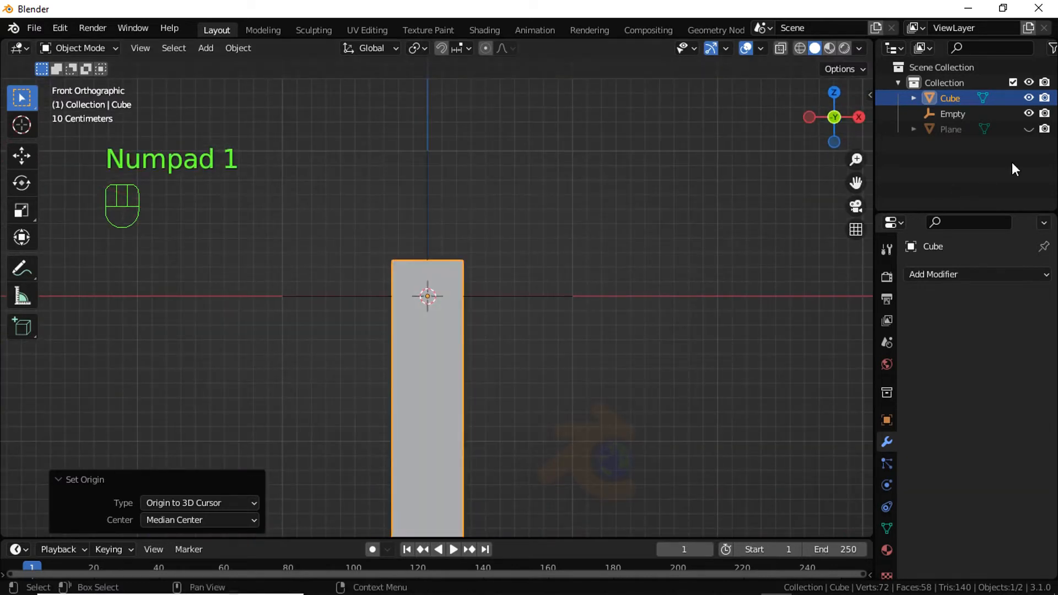
- Unhide the cross-shaped Plane and clear the selection
{"action": "left_click", "coordinate": [1029, 129]}
{"action": "scroll", "coordinate": [402, 289], "scroll_direction": "down", "scroll_amount": 3}
{"action": "middle_click_drag", "start_coordinate": [402, 289], "coordinate": [503, 268]}
{"action": "left_click", "coordinate": [561, 429]}
- Add a plane and move it about 2.69 m down the Z axis, below the cross and the stand
{"action": "key", "text": "KP_1"}
{"action": "scroll", "coordinate": [521, 415], "scroll_direction": "up", "scroll_amount": 1}
{"action": "key", "text": "shift+a"}
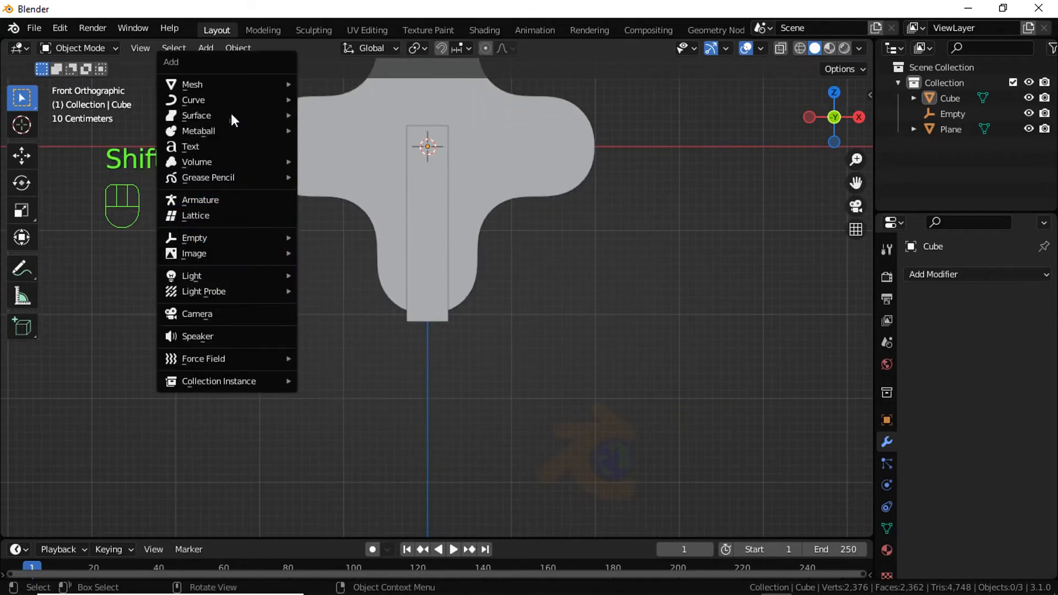
{"action": "mouse_move", "coordinate": [246, 83]}
{"action": "left_click", "coordinate": [350, 80]}
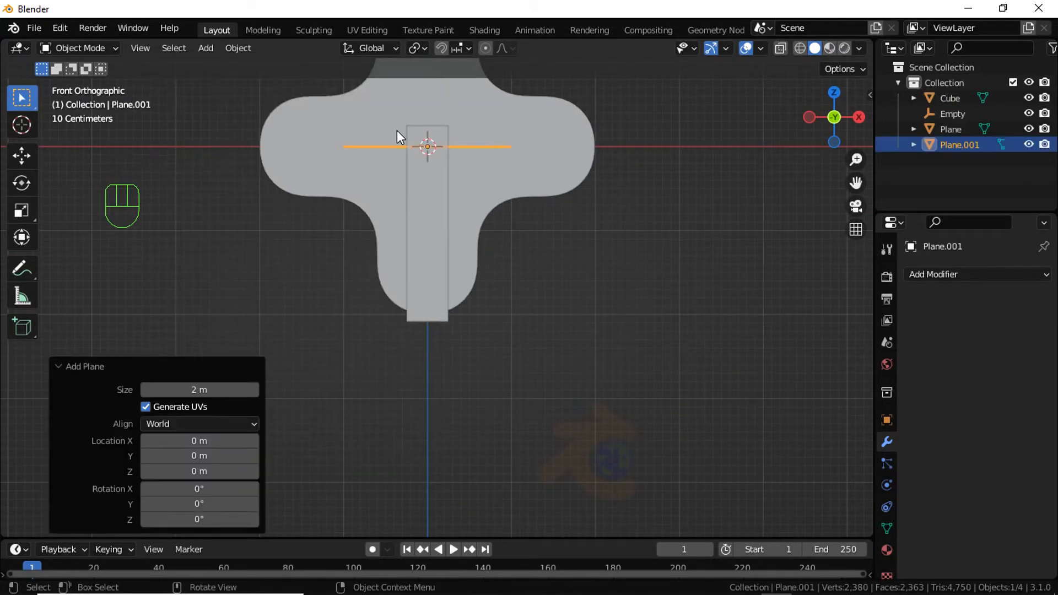
{"action": "key", "text": "g"}
{"action": "key", "text": "z"}
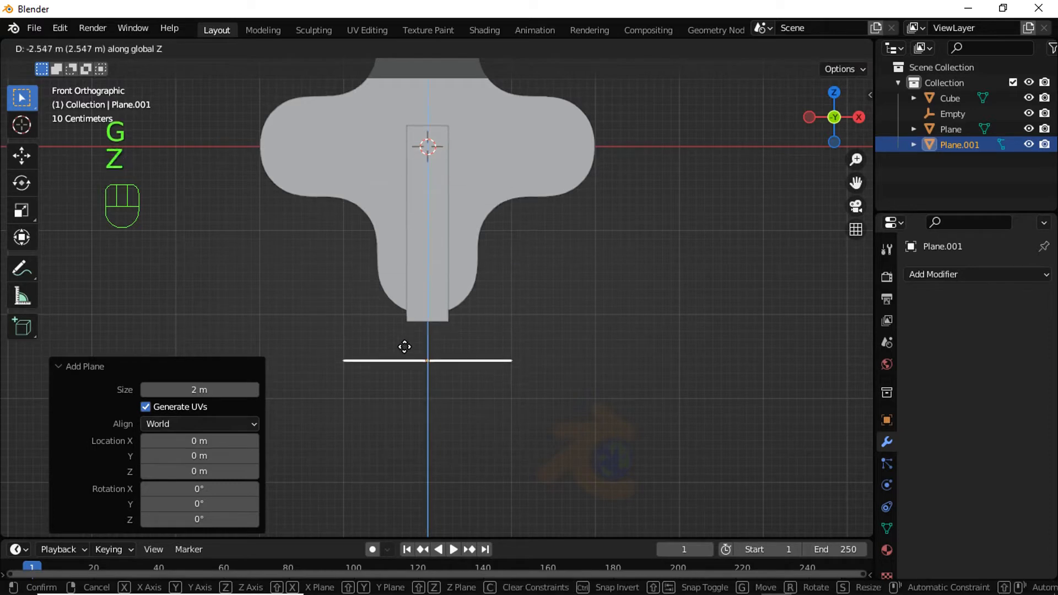
{"action": "left_click", "coordinate": [407, 361]}
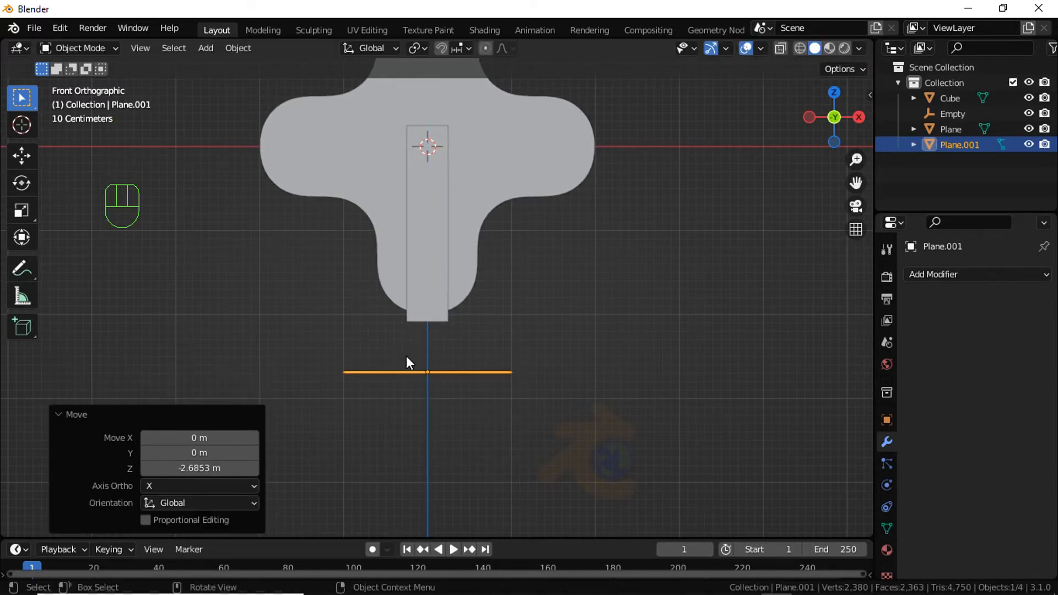
- Scale up the new plane's mesh about 15 times and again about 33 times to form a wide ground surface
{"action": "key", "text": "Tab"}
{"action": "key", "text": "s"}
{"action": "left_click", "coordinate": [121, 425]}
{"action": "middle_click_drag", "start_coordinate": [121, 425], "coordinate": [418, 319]}
{"action": "scroll", "coordinate": [418, 319], "scroll_direction": "down", "scroll_amount": 2}
{"action": "key", "text": "s"}
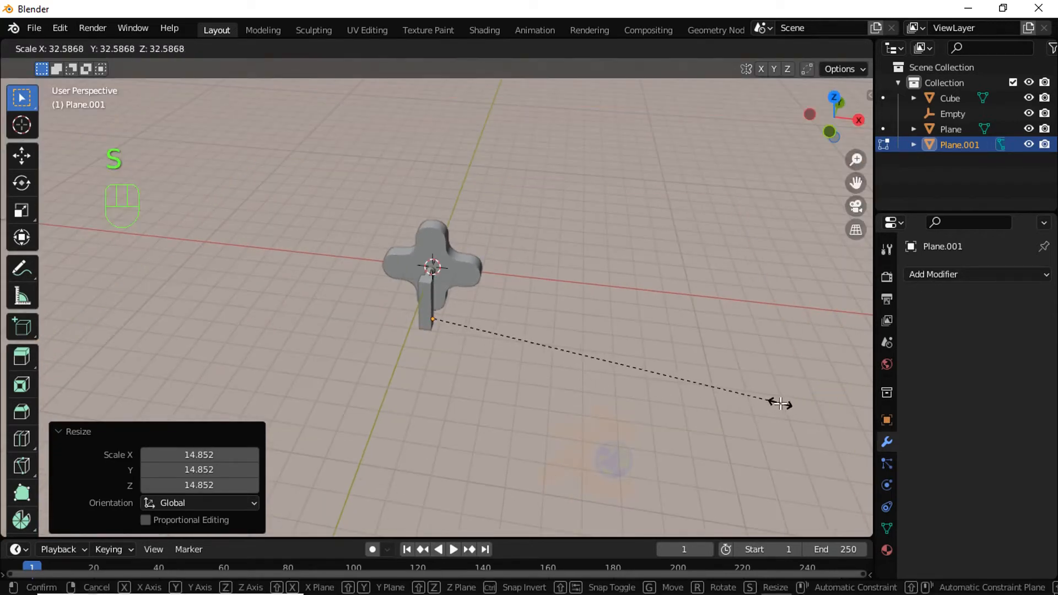
{"action": "left_click", "coordinate": [782, 404]}
{"action": "scroll", "coordinate": [495, 307], "scroll_direction": "up", "scroll_amount": 4}
{"action": "middle_click_drag", "start_coordinate": [478, 307], "coordinate": [489, 265]}
{"action": "key", "text": "Tab"}
{"action": "key", "text": "KP_1"}
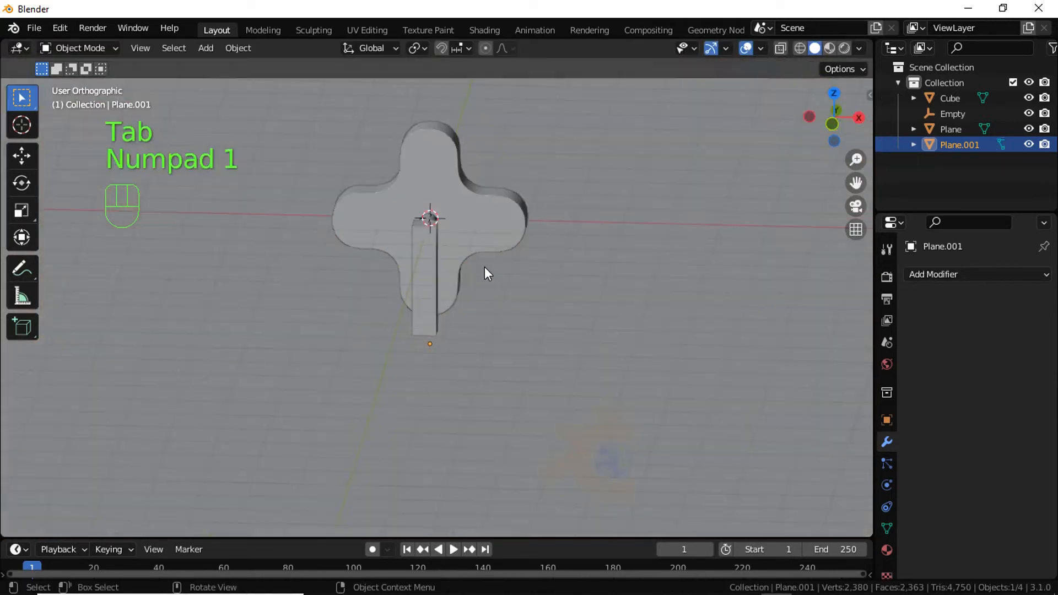
- Select the bottom faces of both stand posts and move them about 0.44 m down along Z towards the ground
{"action": "key", "text": "shift+z"}
{"action": "scroll", "coordinate": [459, 279], "scroll_direction": "up", "scroll_amount": 3}
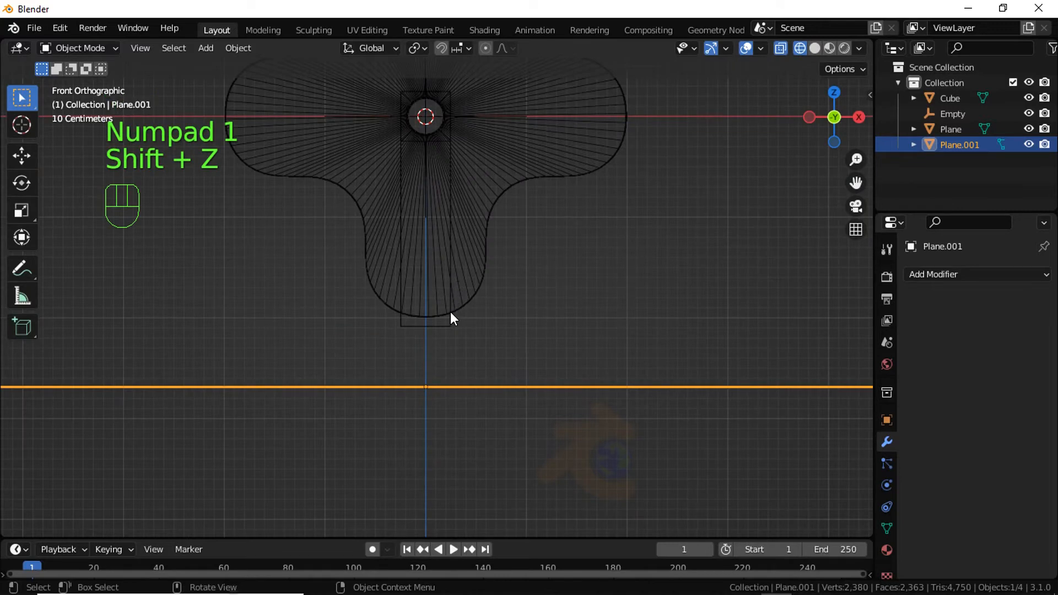
{"action": "scroll", "coordinate": [441, 321], "scroll_direction": "up", "scroll_amount": 2}
{"action": "left_click", "coordinate": [432, 342]}
{"action": "key", "text": "Tab"}
{"action": "middle_click_drag", "start_coordinate": [431, 342], "coordinate": [367, 312]}
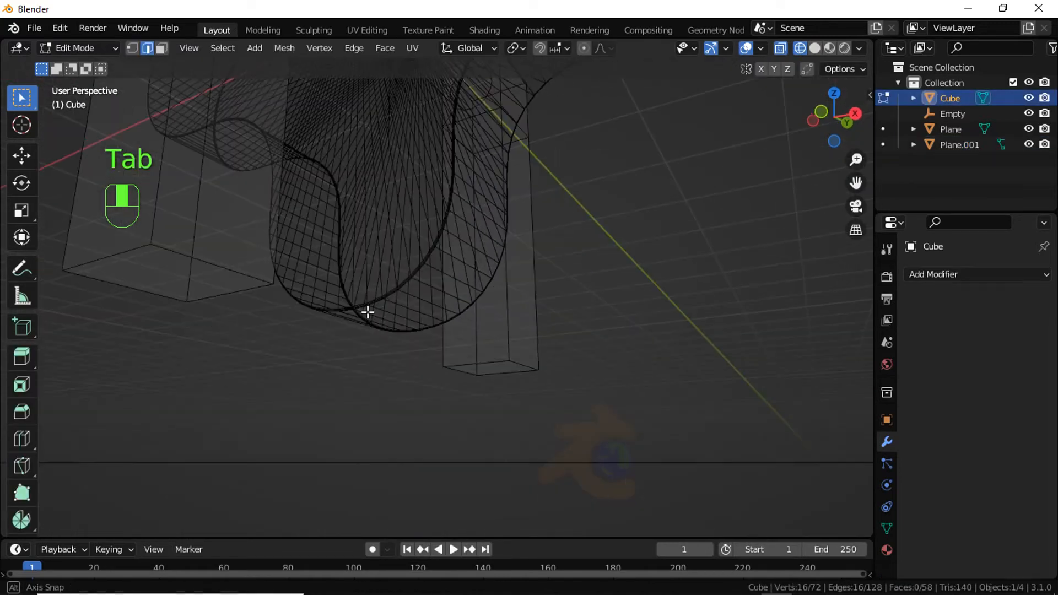
{"action": "left_click", "coordinate": [191, 273], "text": "shift"}
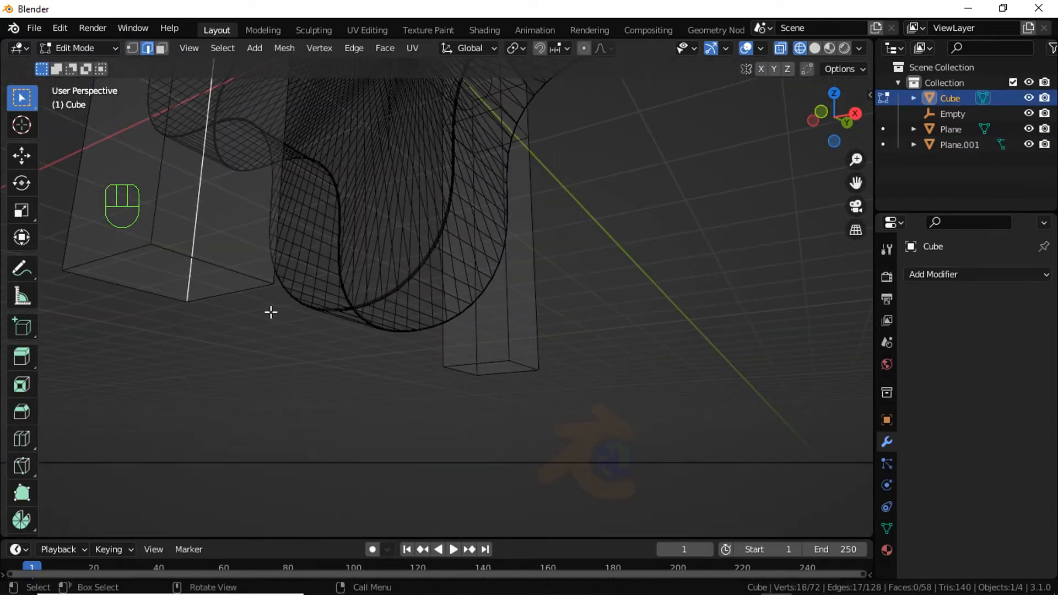
{"action": "left_click", "coordinate": [161, 49]}
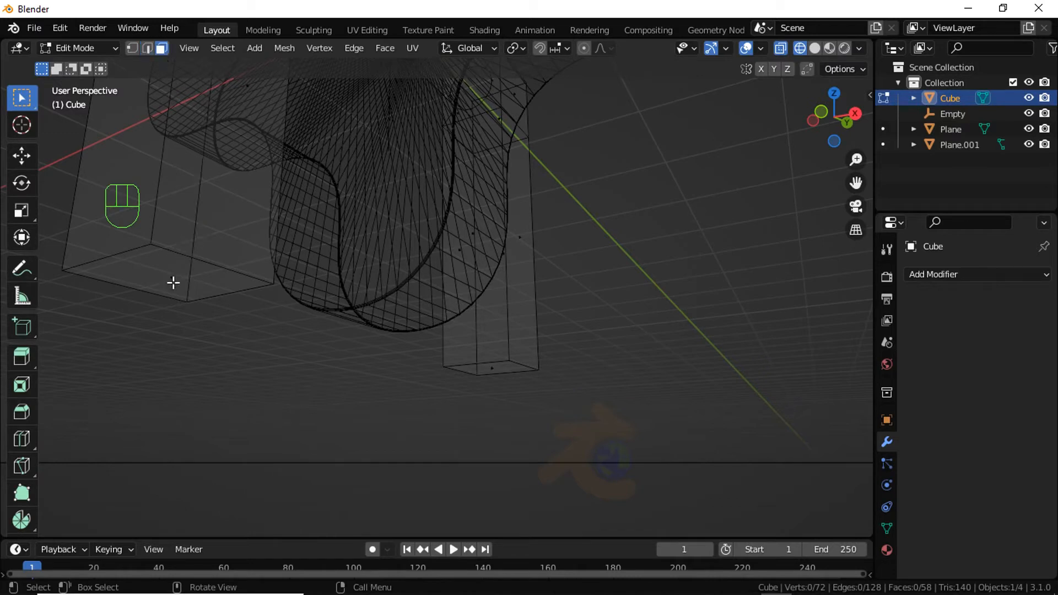
{"action": "left_click", "coordinate": [173, 283]}
{"action": "left_click", "coordinate": [491, 367], "text": "shift"}
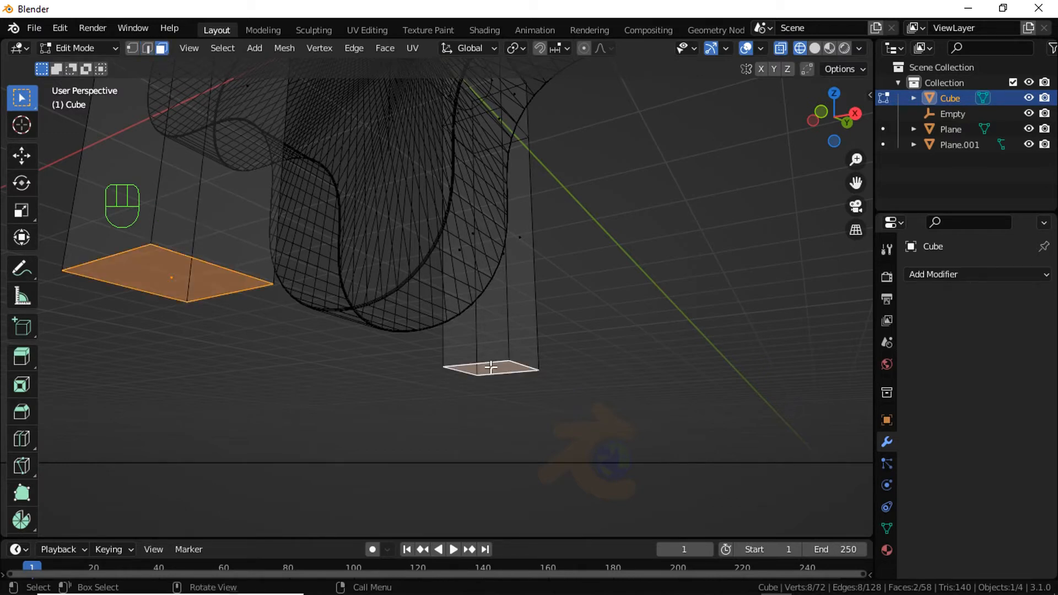
{"action": "key", "text": "KP_1"}
{"action": "key", "text": "g"}
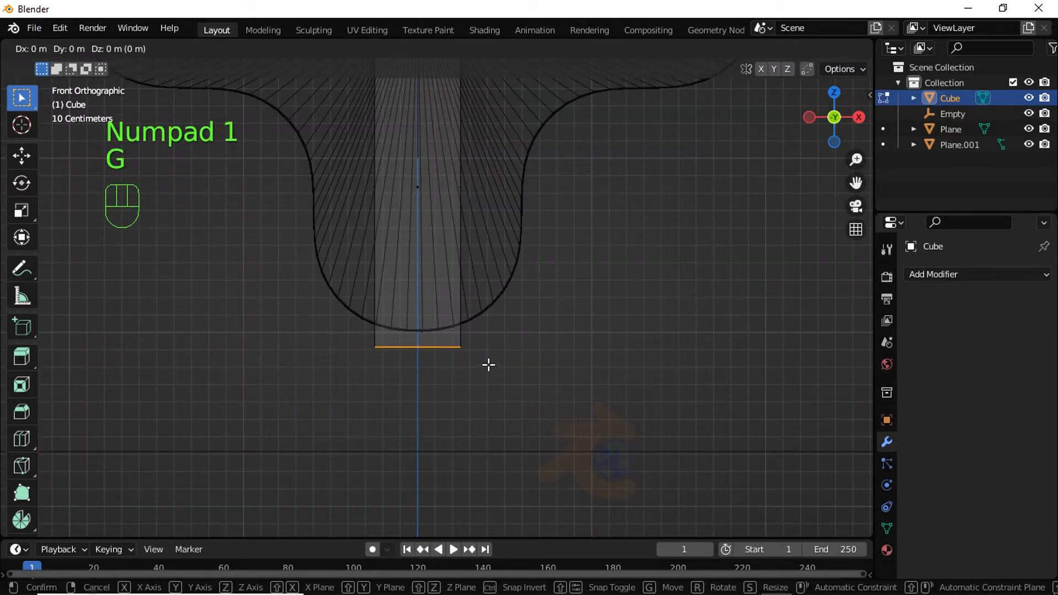
{"action": "key", "text": "z"}
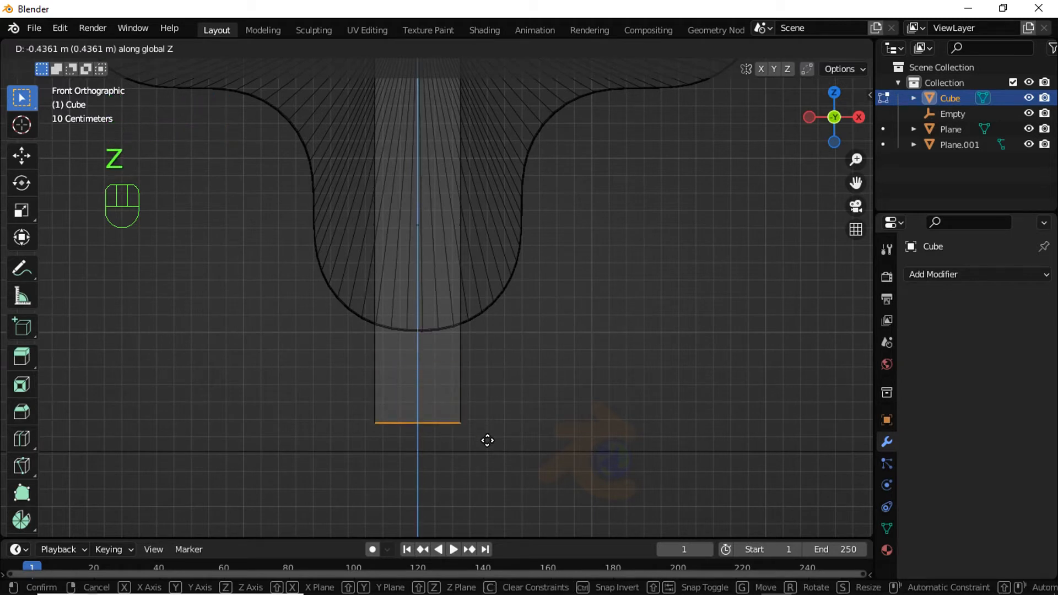
{"action": "left_click", "coordinate": [486, 443]}
- Lower the two post bottom faces by about 0.07 m more and set the transform pivot to Individual Origins
{"action": "left_click_drag", "start_coordinate": [511, 48], "coordinate": [530, 100]}
{"action": "left_click", "coordinate": [531, 100]}
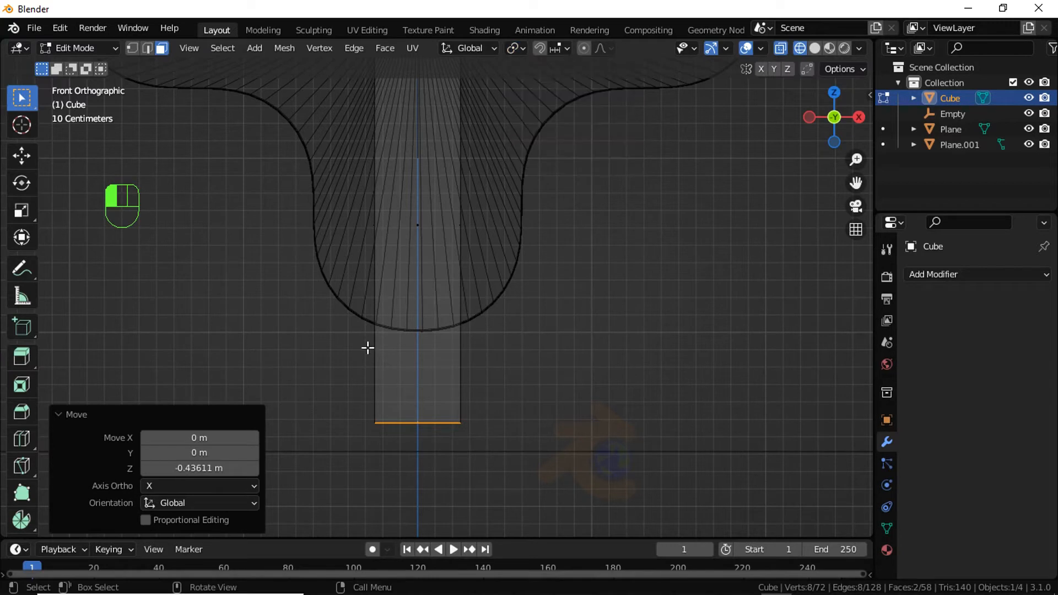
{"action": "key", "text": "g"}
{"action": "key", "text": "z"}
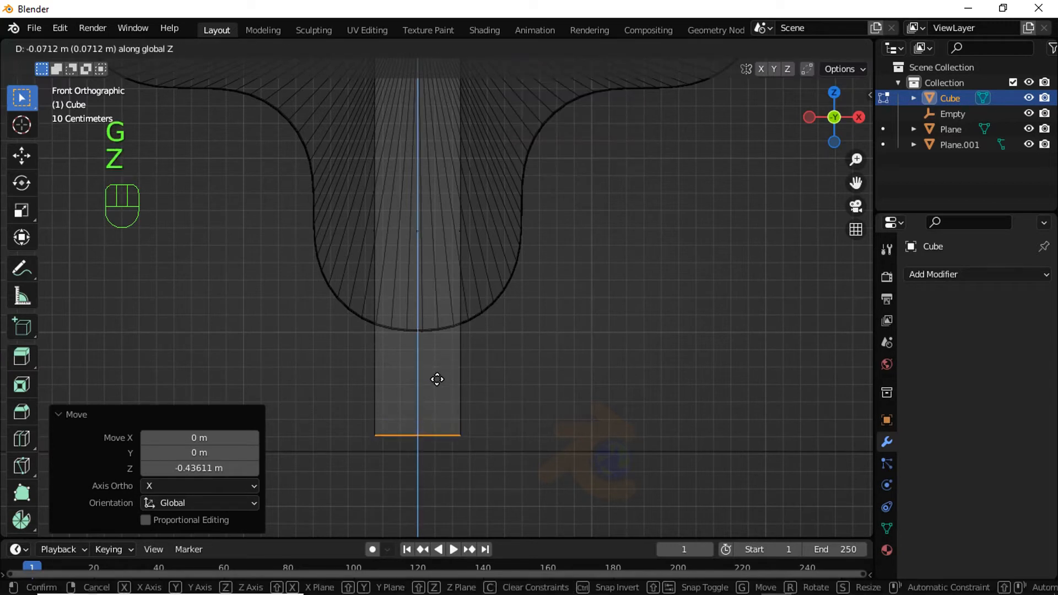
{"action": "left_click", "coordinate": [437, 379]}
{"action": "left_click", "coordinate": [519, 54]}
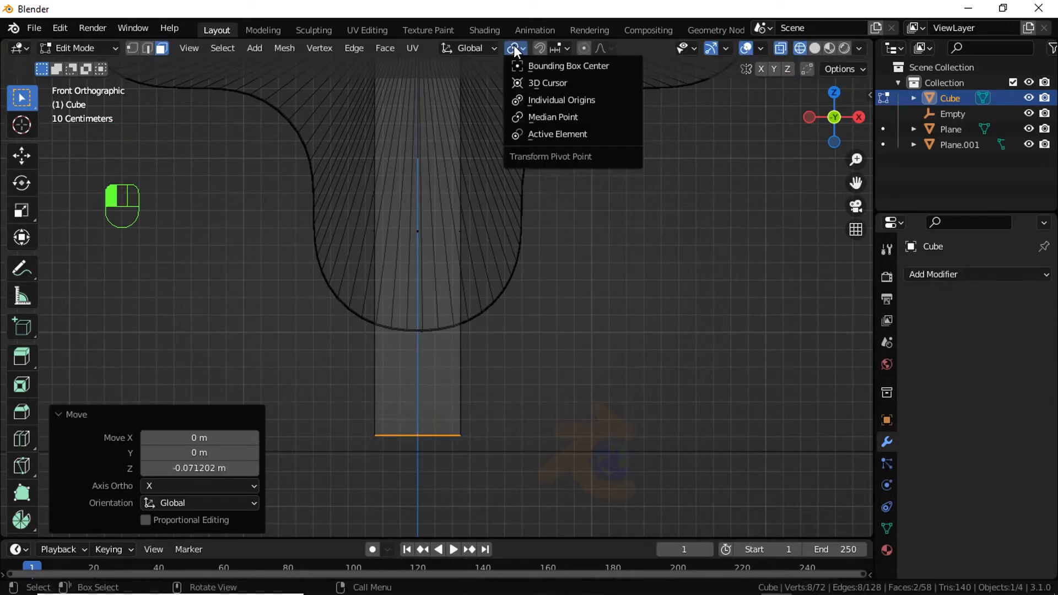
{"action": "left_click", "coordinate": [537, 100]}
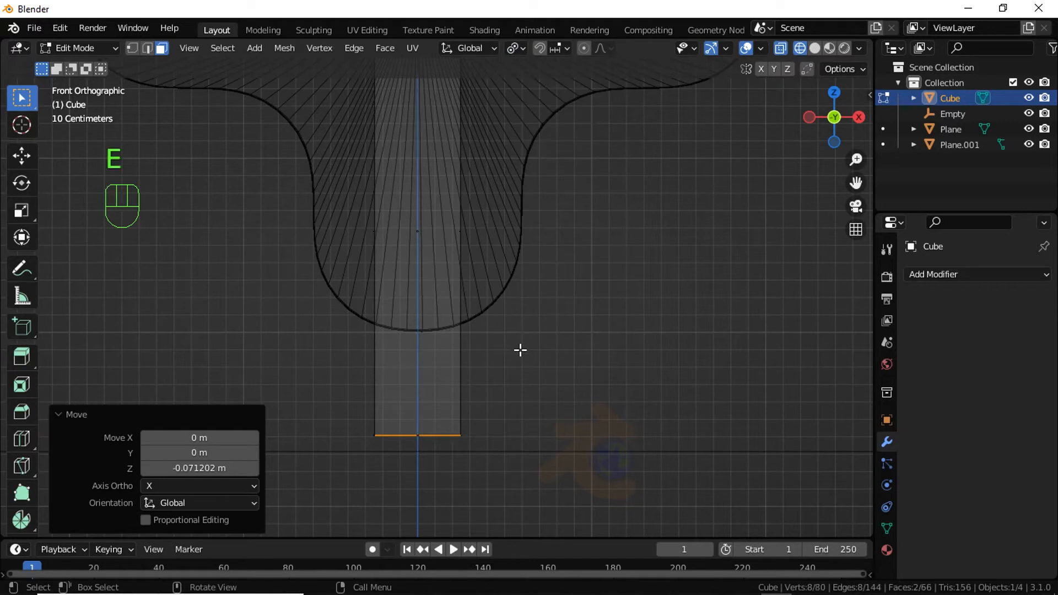
- Extrude both post bottom faces in place and scale them outward to about 1.68
{"action": "key", "text": "e"}
{"action": "key", "text": "Return"}
{"action": "key", "text": "s"}
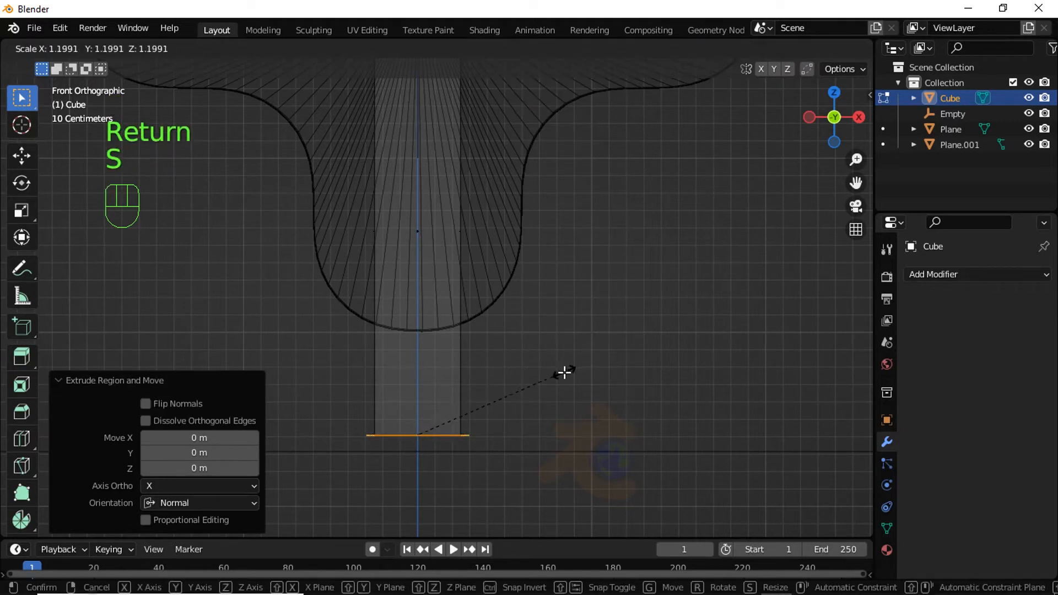
{"action": "left_click", "coordinate": [640, 414]}
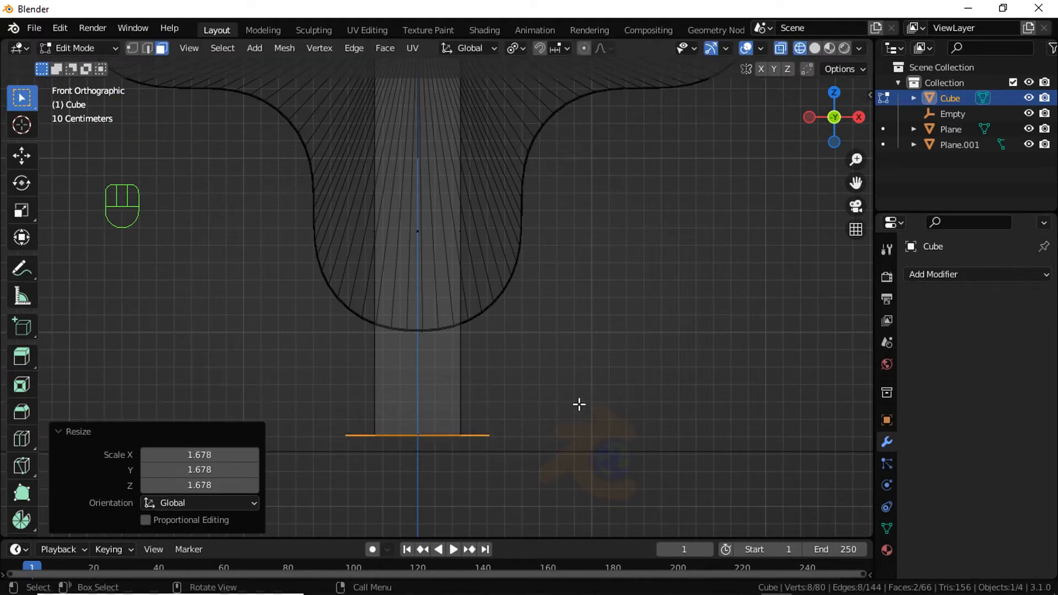
- Move the widened faces about 0.12 m down along Z to form flared feet and return to Object Mode
{"action": "key", "text": "g"}
{"action": "key", "text": "z"}
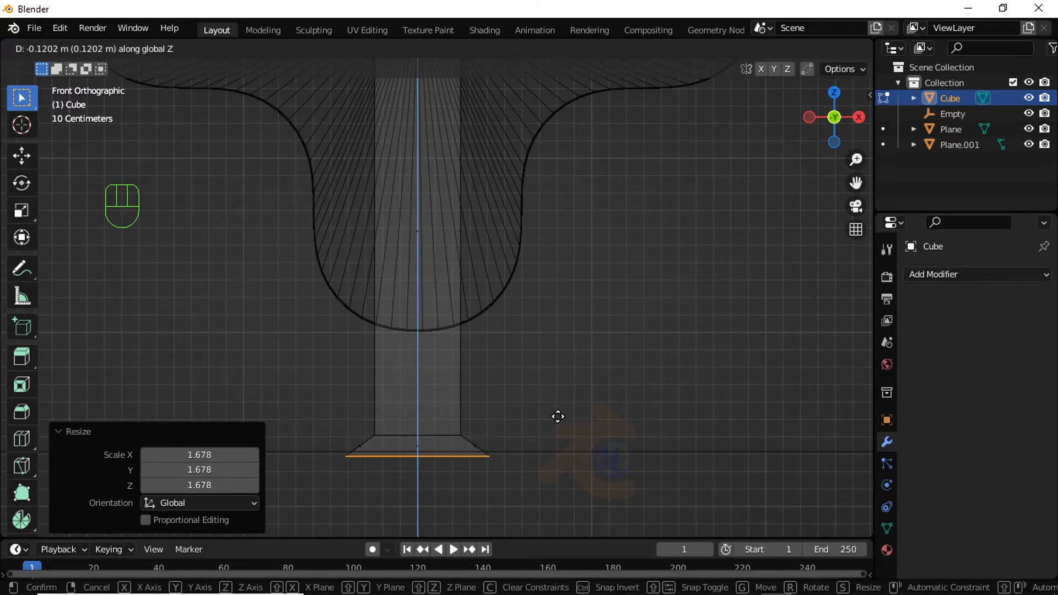
{"action": "left_click", "coordinate": [558, 417]}
{"action": "middle_click_drag", "start_coordinate": [557, 416], "coordinate": [425, 390]}
{"action": "key", "text": "Tab"}
{"action": "scroll", "coordinate": [425, 386], "scroll_direction": "down", "scroll_amount": 3}
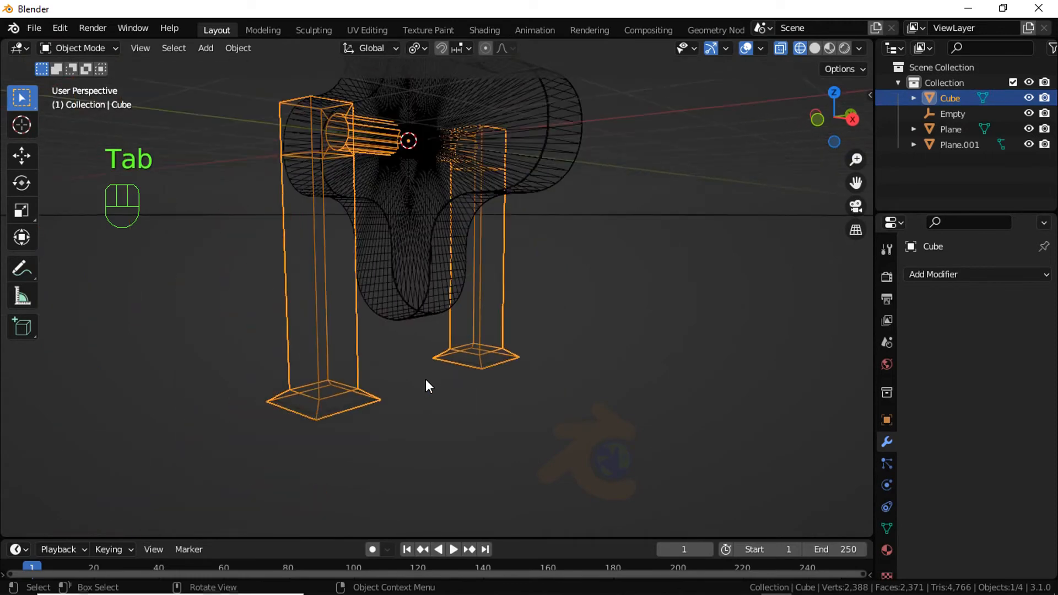
- Return to solid shading and add a Bevel modifier to the two-post stand
{"action": "key", "text": "shift+z"}
{"action": "mouse_move", "coordinate": [376, 342]}
{"action": "middle_mouse_down"}
{"action": "mouse_move", "coordinate": [358, 365]}
{"action": "mouse_move", "coordinate": [316, 290]}
{"action": "mouse_move", "coordinate": [307, 353]}
{"action": "middle_mouse_up"}
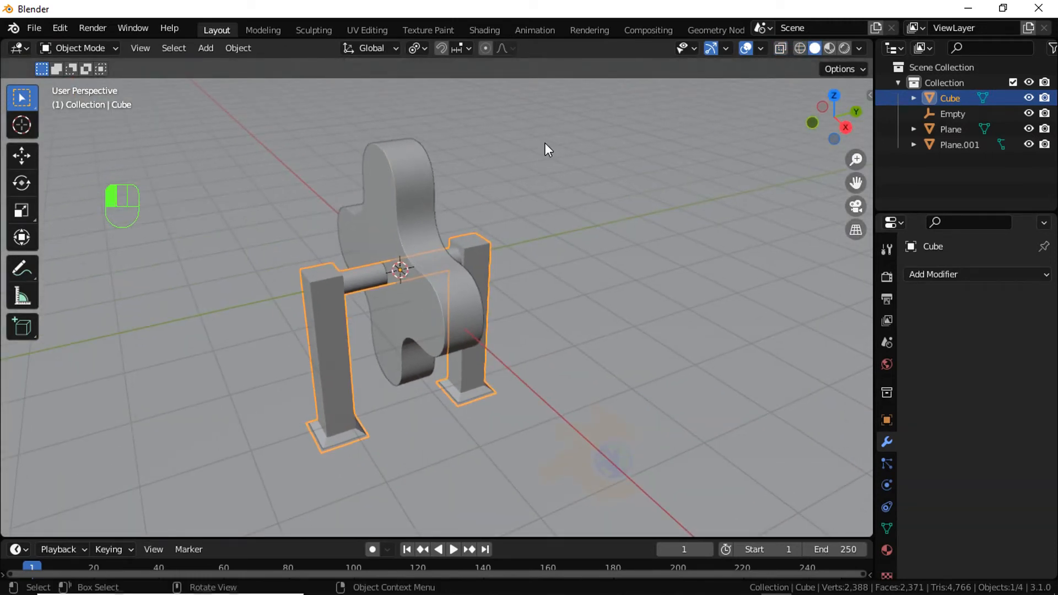
{"action": "left_click", "coordinate": [386, 355]}
{"action": "left_click", "coordinate": [330, 362]}
{"action": "left_click", "coordinate": [940, 275]}
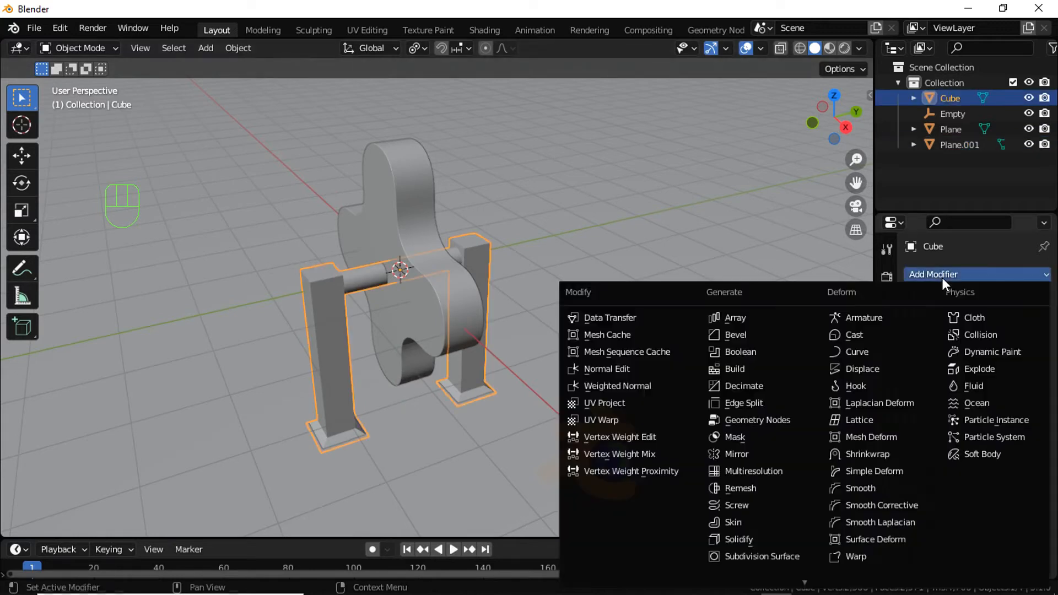
{"action": "left_click", "coordinate": [740, 336]}
- Set the stand's bevel amount to 0.007 m with 2 segments
{"action": "scroll", "coordinate": [347, 293], "scroll_direction": "up", "scroll_amount": 4}
{"action": "middle_click_drag", "start_coordinate": [347, 294], "coordinate": [266, 290]}
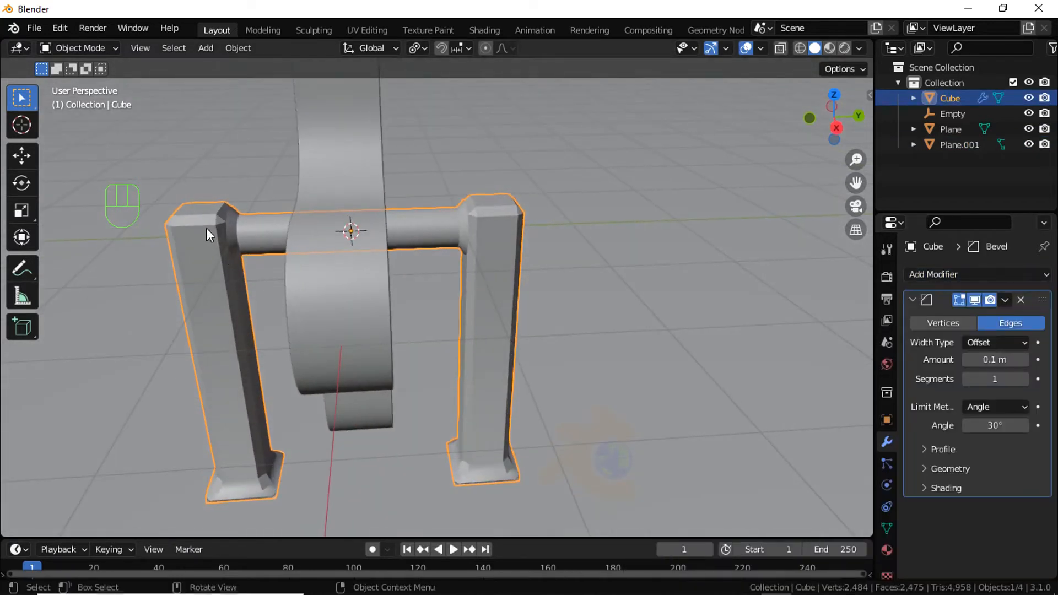
{"action": "middle_click_drag", "start_coordinate": [206, 227], "coordinate": [378, 299], "text": "shift"}
{"action": "scroll", "coordinate": [383, 310], "scroll_direction": "up", "scroll_amount": 5}
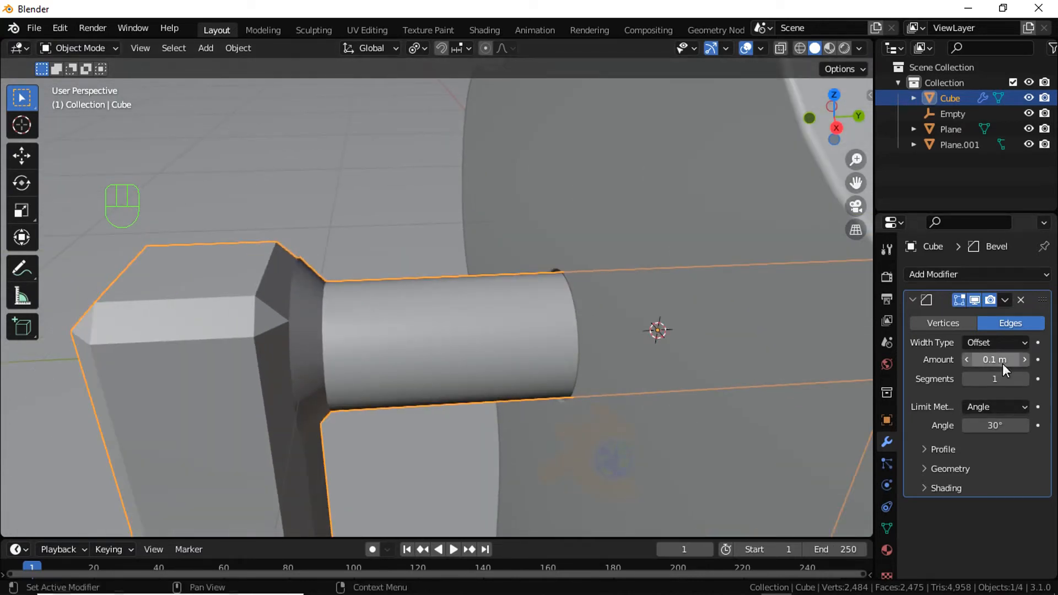
{"action": "left_click_drag", "start_coordinate": [989, 359], "coordinate": [916, 375], "text": "shift"}
{"action": "left_click", "coordinate": [1025, 379]}
{"action": "middle_click_drag", "start_coordinate": [386, 331], "coordinate": [308, 346]}
- Turn on Harden Normals for the stand's bevel and display the mesh's Normals settings
{"action": "left_click", "coordinate": [946, 488]}
{"action": "scroll", "coordinate": [961, 494], "scroll_direction": "down", "scroll_amount": 1}
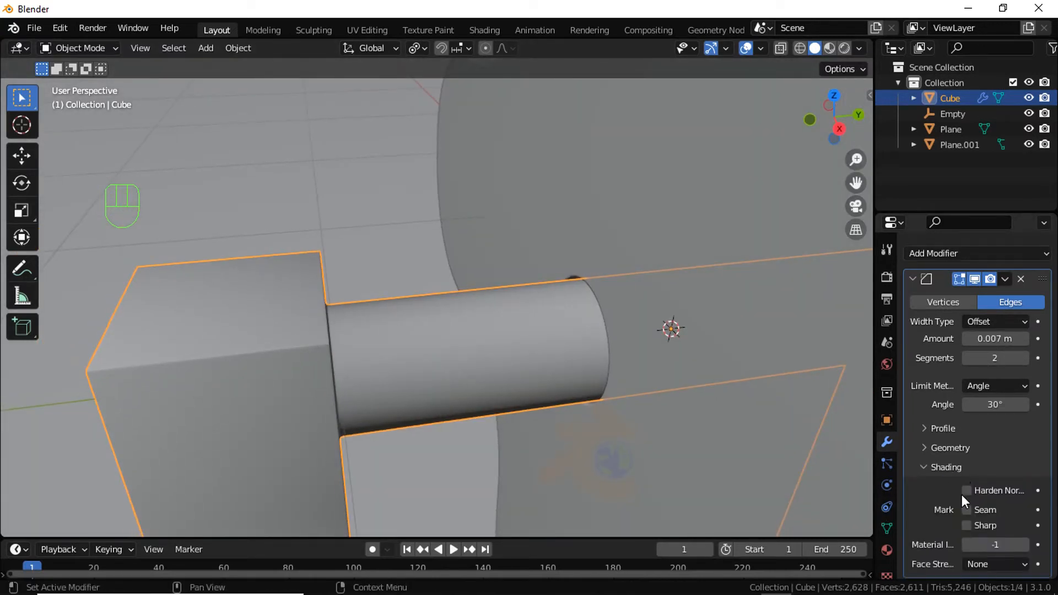
{"action": "left_click", "coordinate": [968, 493]}
{"action": "left_click", "coordinate": [888, 528]}
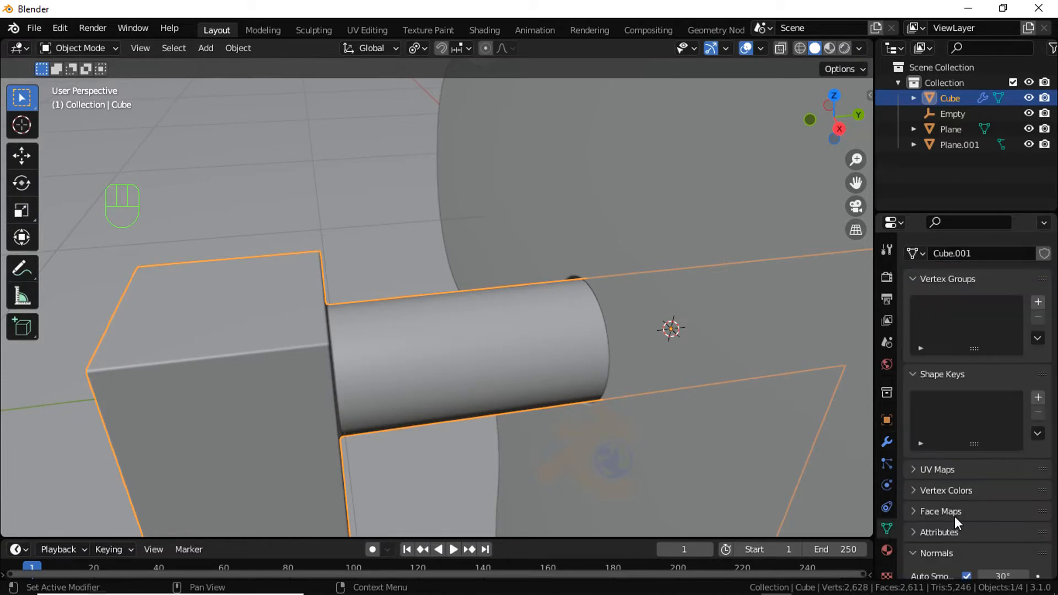
{"action": "scroll", "coordinate": [954, 520], "scroll_direction": "down", "scroll_amount": 2}
{"action": "middle_click_drag", "start_coordinate": [472, 392], "coordinate": [436, 382]}
- Apply the Bevel modifier to the two-post stand
{"action": "left_click", "coordinate": [382, 376]}
{"action": "scroll", "coordinate": [426, 368], "scroll_direction": "down", "scroll_amount": 3}
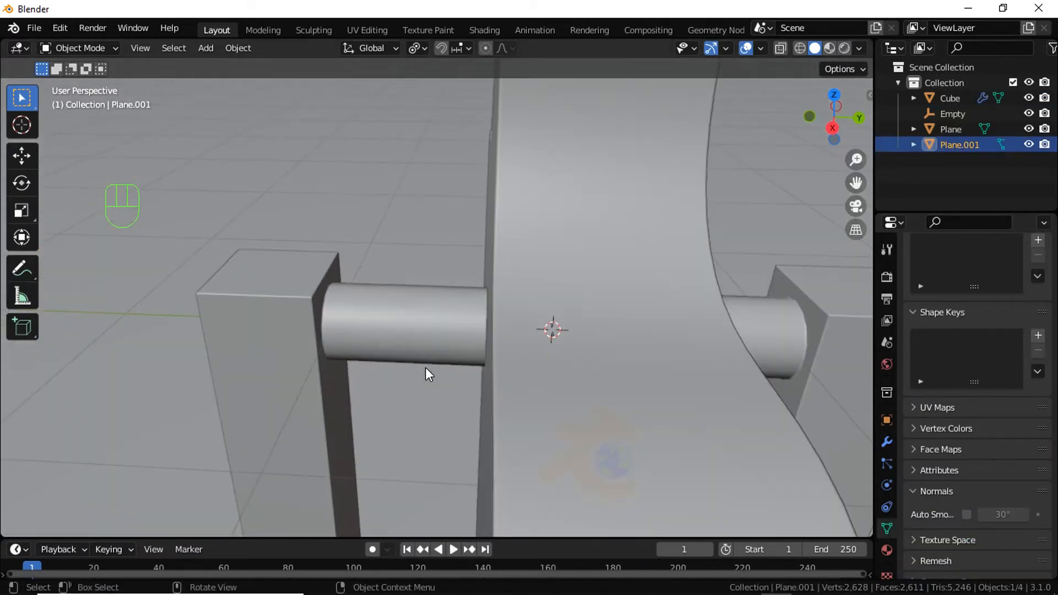
{"action": "left_click", "coordinate": [887, 440]}
{"action": "scroll", "coordinate": [462, 319], "scroll_direction": "down", "scroll_amount": 6}
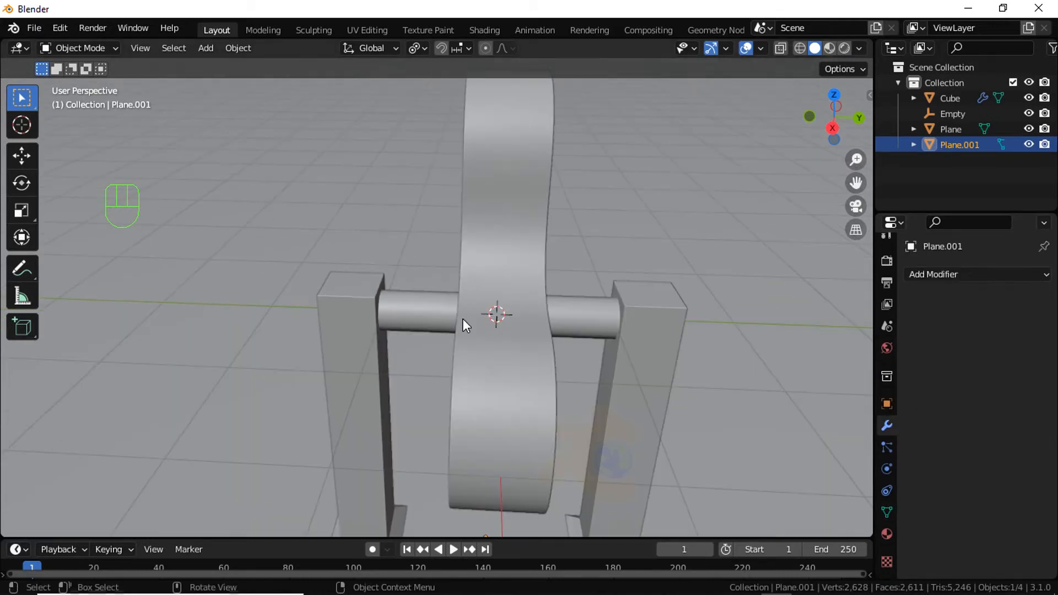
{"action": "middle_click_drag", "start_coordinate": [462, 318], "coordinate": [570, 332]}
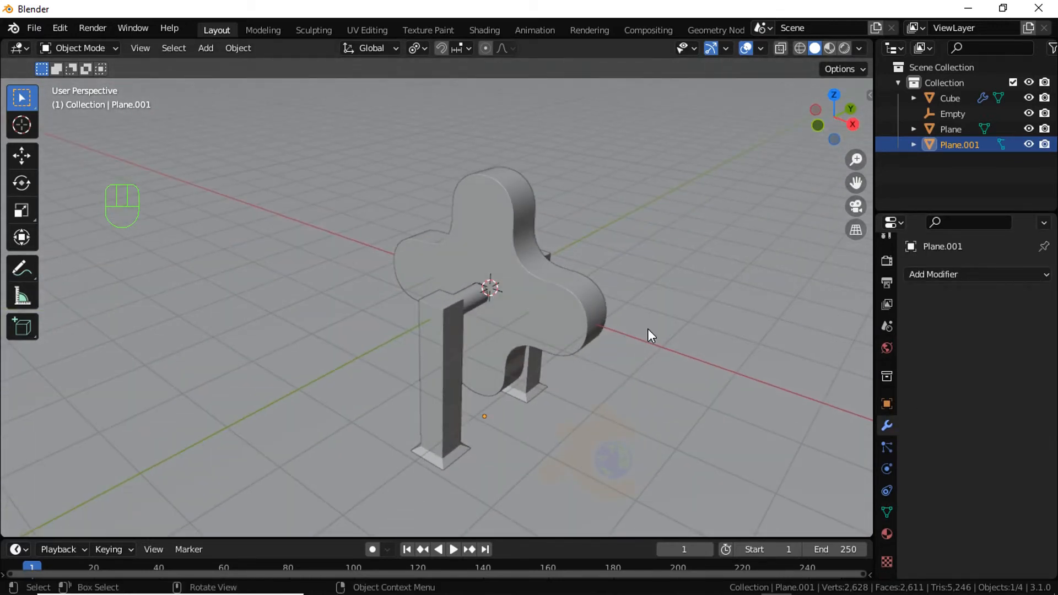
{"action": "left_click", "coordinate": [450, 323]}
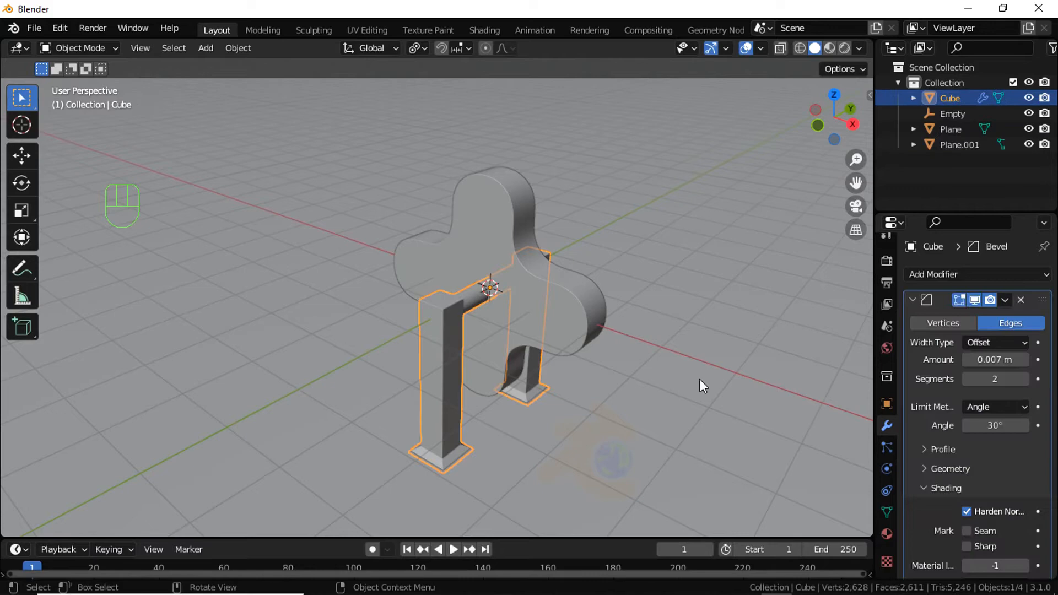
{"action": "left_click", "coordinate": [1005, 301]}
{"action": "left_click", "coordinate": [1002, 318]}
- Hide the ground plane Plane.001 and view the model from the front
{"action": "key", "text": "KP_1"}
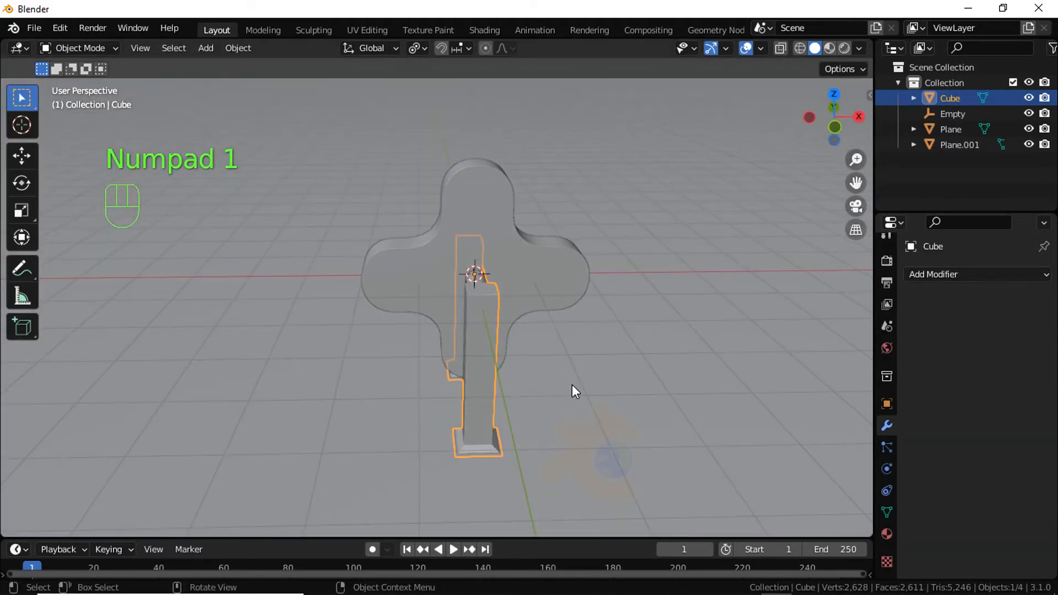
{"action": "middle_click_drag", "start_coordinate": [561, 256], "coordinate": [533, 385], "text": "shift"}
{"action": "scroll", "coordinate": [532, 385], "scroll_direction": "down", "scroll_amount": 3}
{"action": "left_click", "coordinate": [545, 283]}
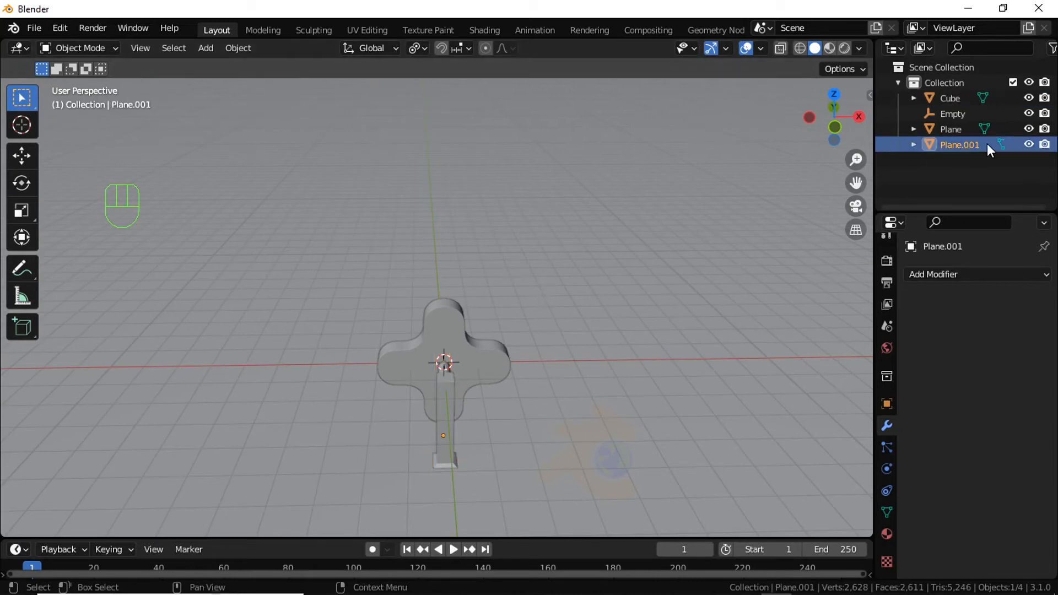
{"action": "left_click", "coordinate": [1030, 145]}
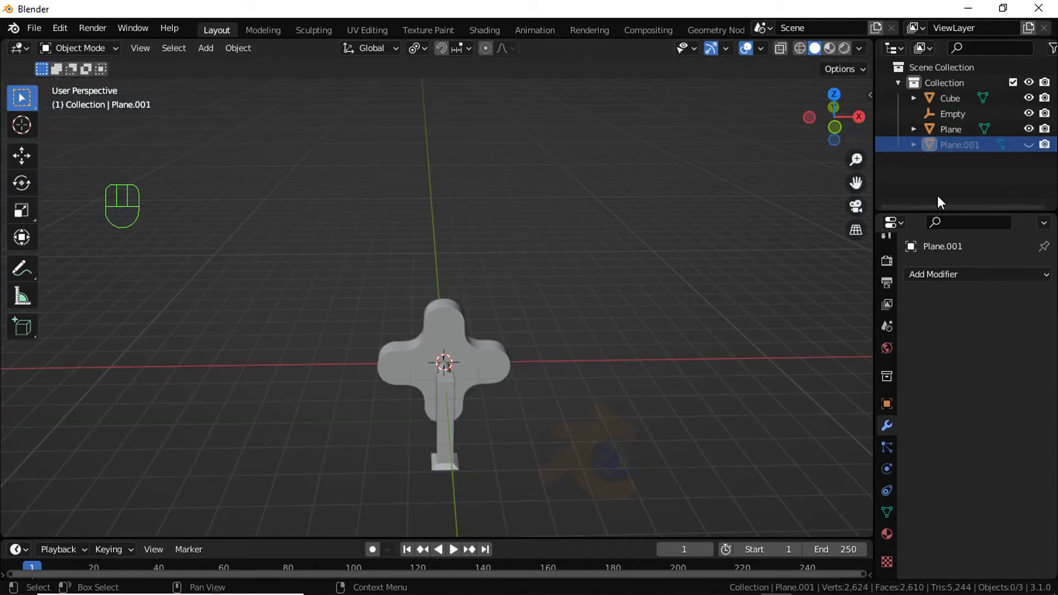
{"action": "key", "text": "KP_1"}
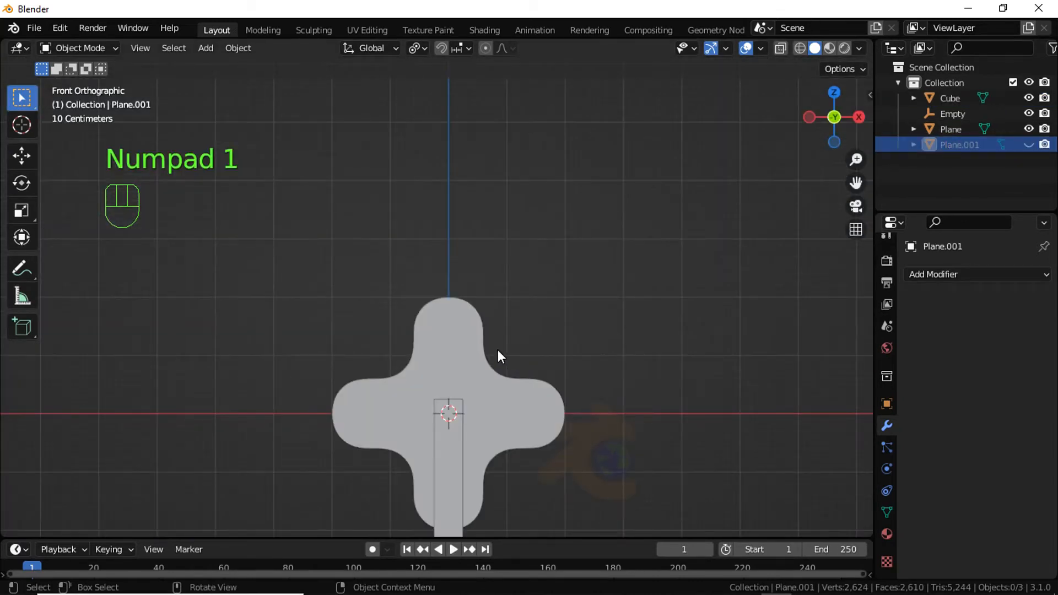
- Hide the two-post stand while keeping the cross-shaped part shown
{"action": "left_click", "coordinate": [1029, 129]}
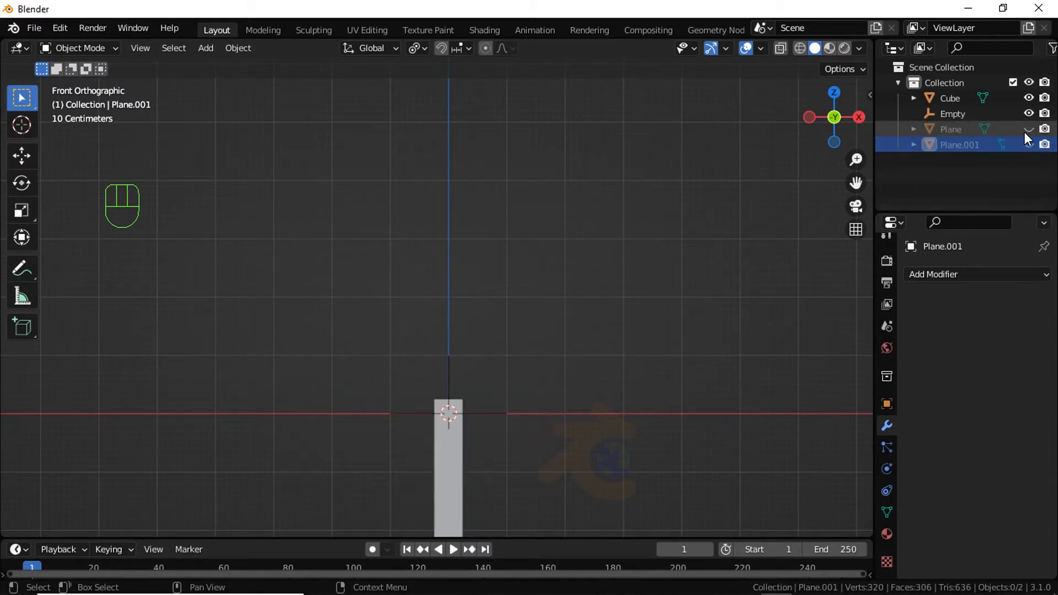
{"action": "left_click", "coordinate": [1029, 129]}
{"action": "left_click", "coordinate": [1029, 98]}
{"action": "scroll", "coordinate": [577, 300], "scroll_direction": "up", "scroll_amount": 2}
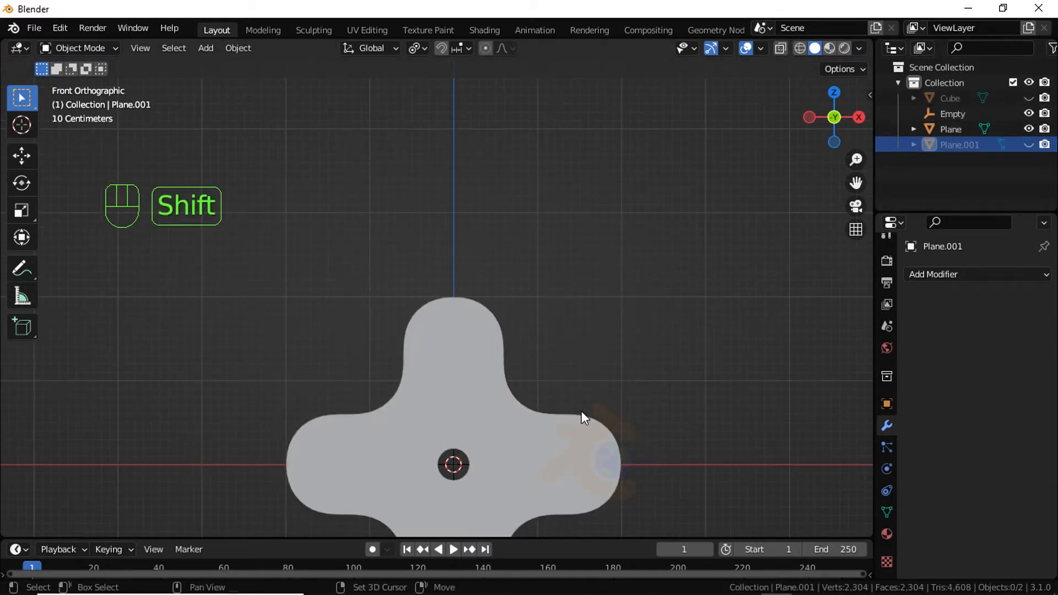
{"action": "middle_click_drag", "start_coordinate": [581, 411], "coordinate": [559, 259], "text": "shift"}
{"action": "scroll", "coordinate": [558, 257], "scroll_direction": "up", "scroll_amount": 2}
- Rotate the whole mesh of the cross-shaped part 45° about the Y axis in Edit Mode
{"action": "left_click", "coordinate": [538, 362]}
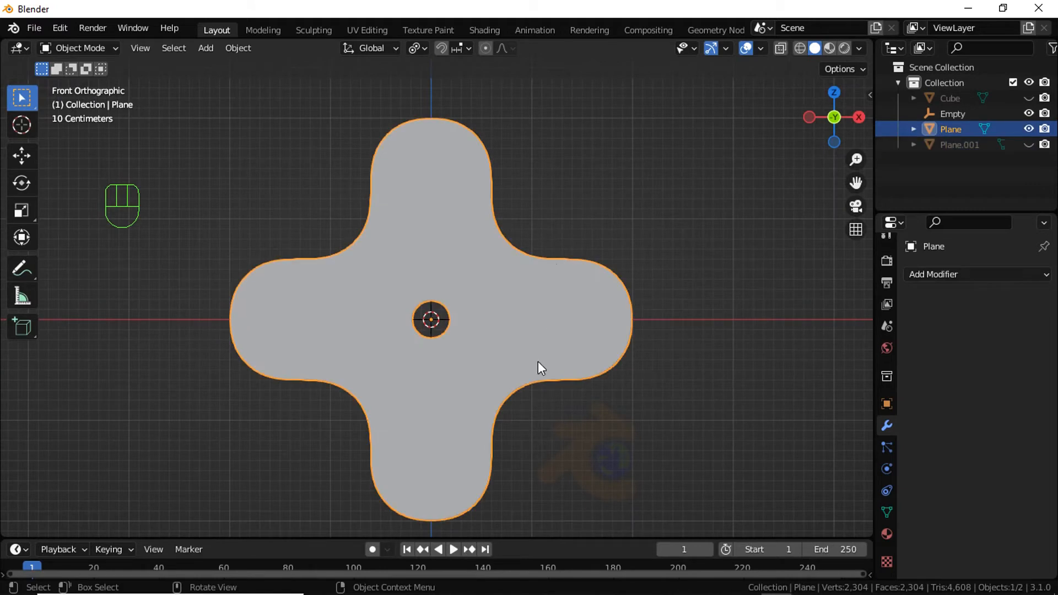
{"action": "scroll", "coordinate": [515, 424], "scroll_direction": "down", "scroll_amount": 2, "text": "shift"}
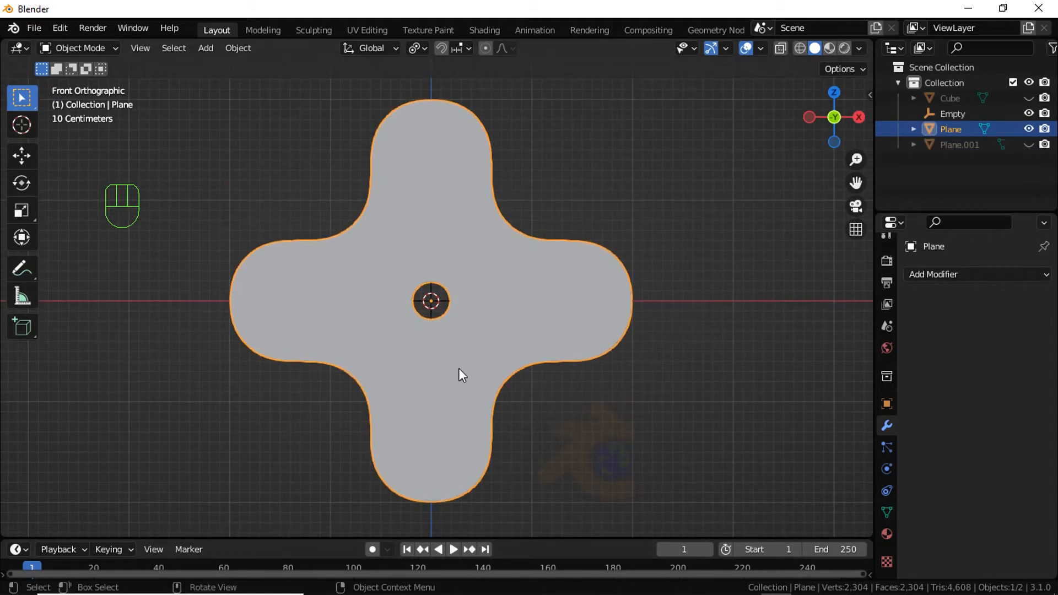
{"action": "key", "text": "Tab"}
{"action": "key", "text": "a"}
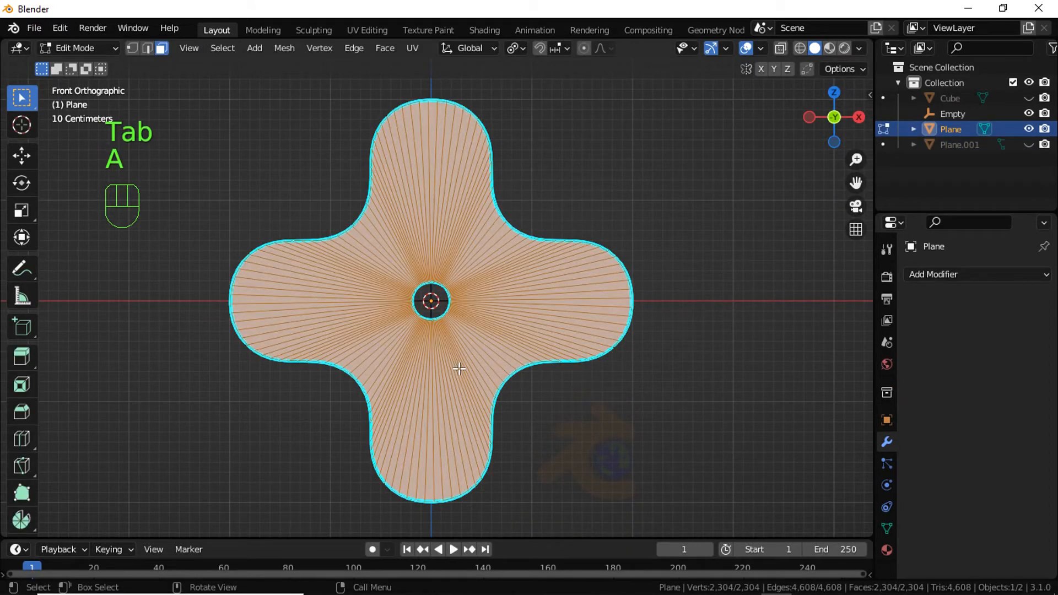
{"action": "type", "text": "ry"}
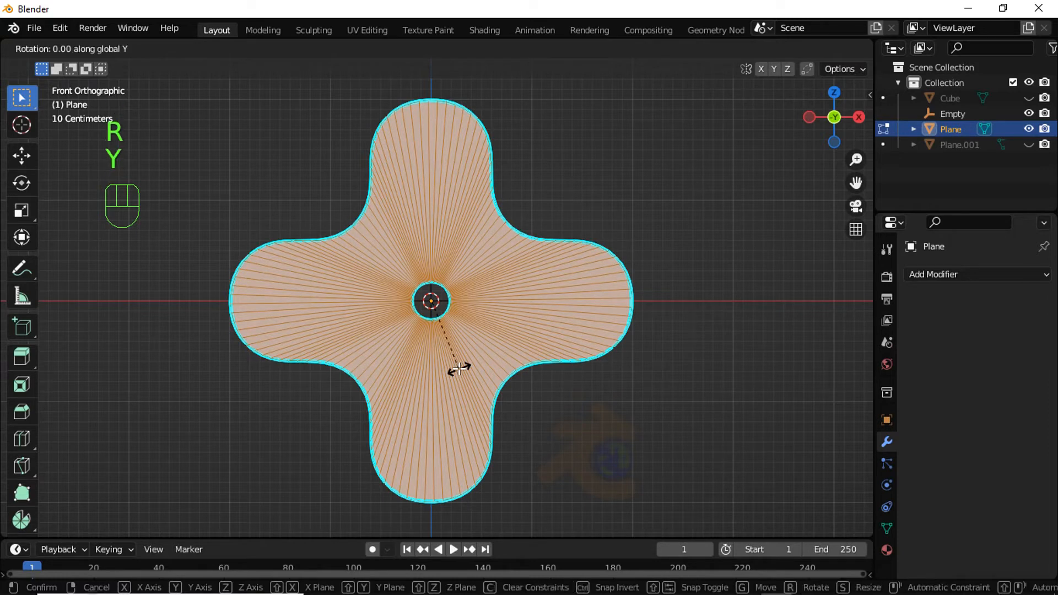
{"action": "type", "text": "45"}
{"action": "key", "text": "KP_Enter"}
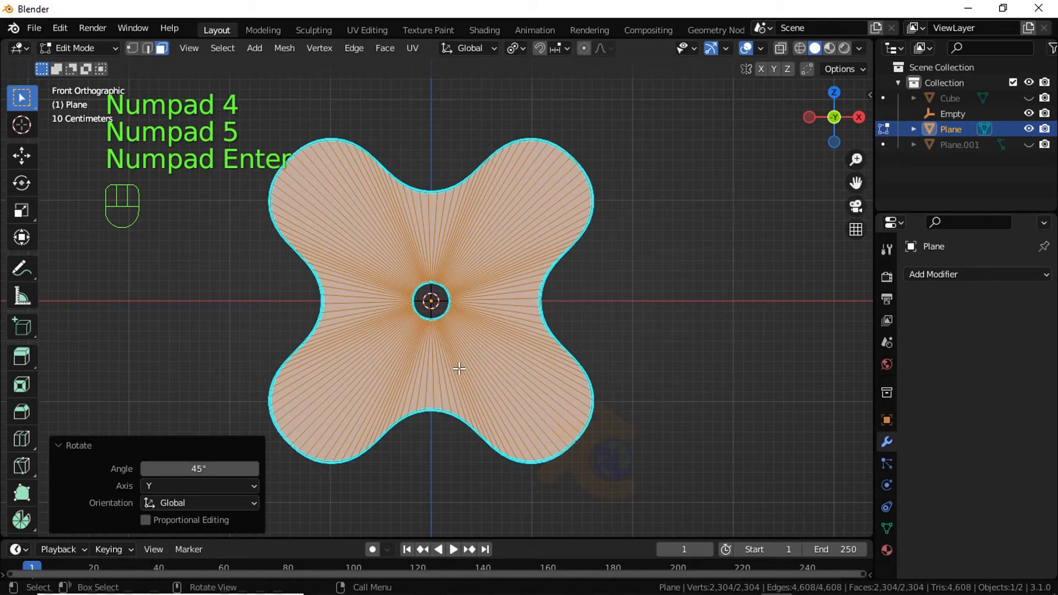
{"action": "key", "text": "Tab"}
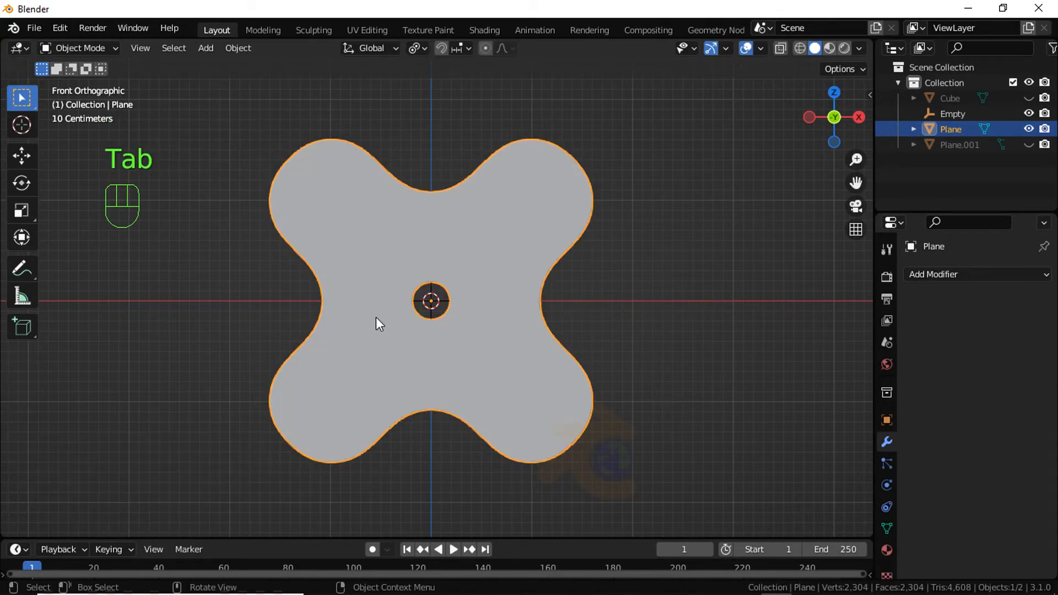
- With the transform values shown and the timeline enlarged, keyframe the cross-shaped part's Y rotation of 0° at frame 1
{"action": "key", "text": "shift"}
{"action": "key", "text": "n"}
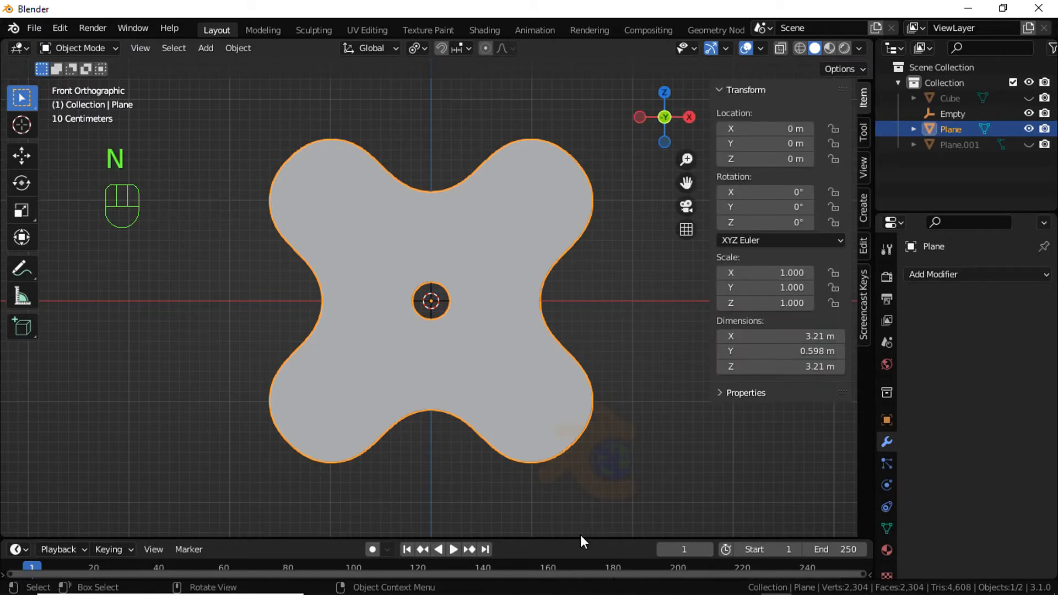
{"action": "left_click_drag", "start_coordinate": [581, 536], "coordinate": [580, 492]}
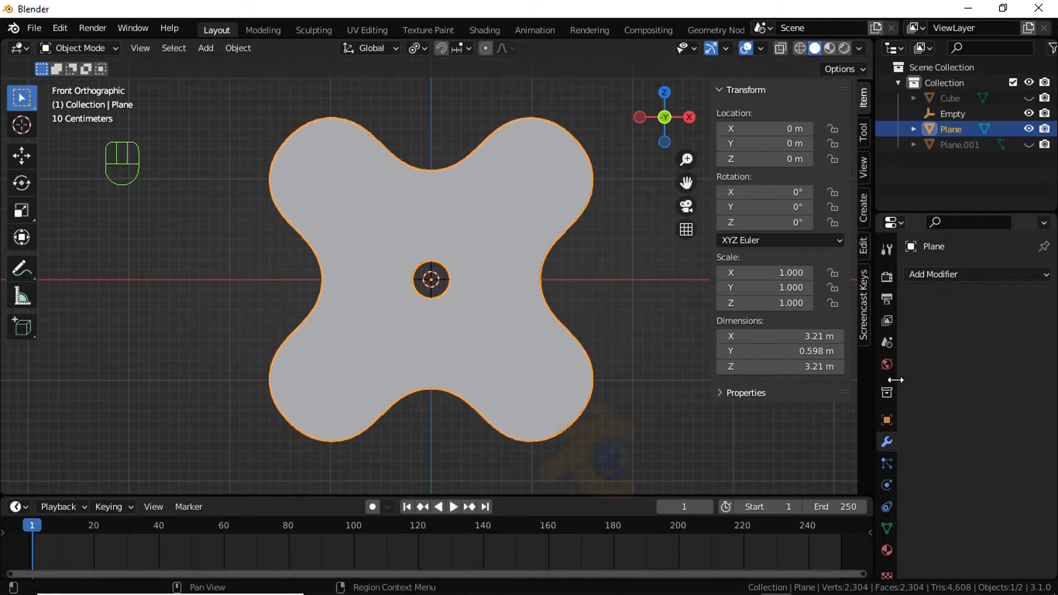
{"action": "left_click", "coordinate": [887, 419]}
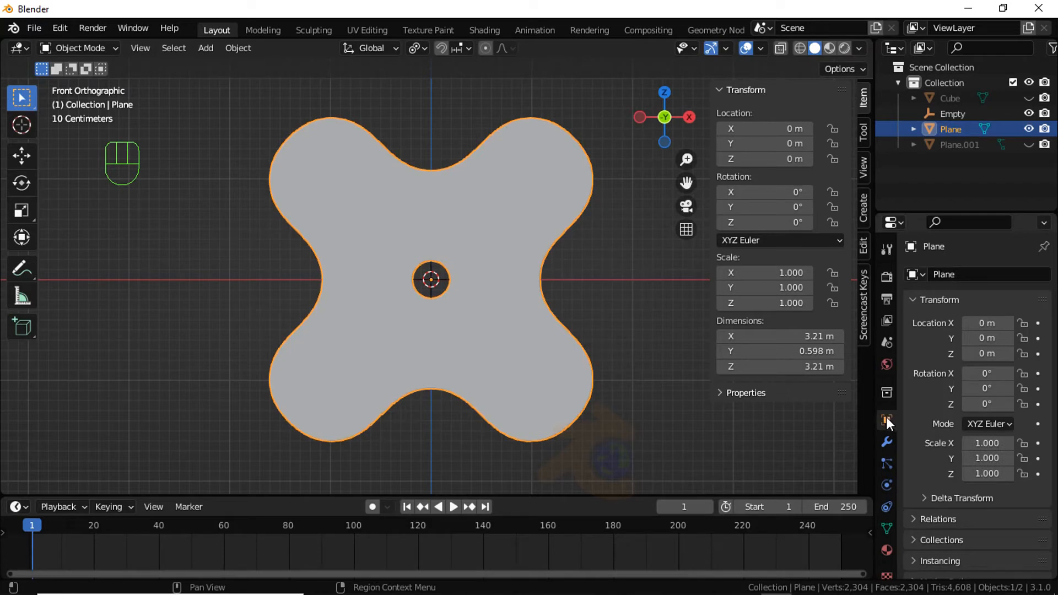
{"action": "left_click", "coordinate": [1038, 389]}
- Set the cross-shaped part's Y rotation to -360° at frame 250 and keyframe it
{"action": "left_click", "coordinate": [486, 507]}
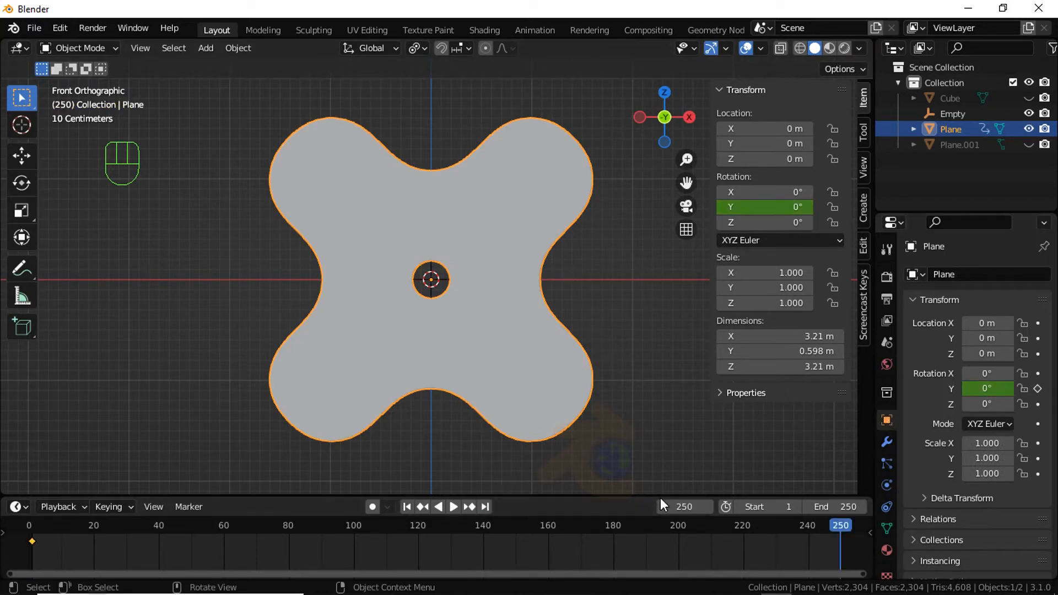
{"action": "left_click", "coordinate": [989, 389]}
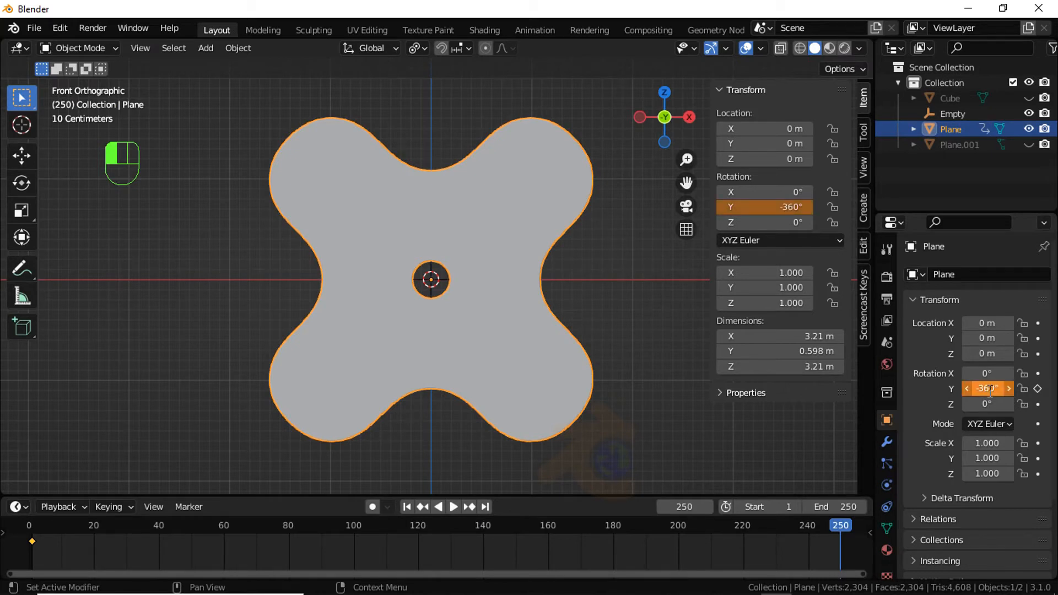
{"action": "left_click", "coordinate": [1038, 389]}
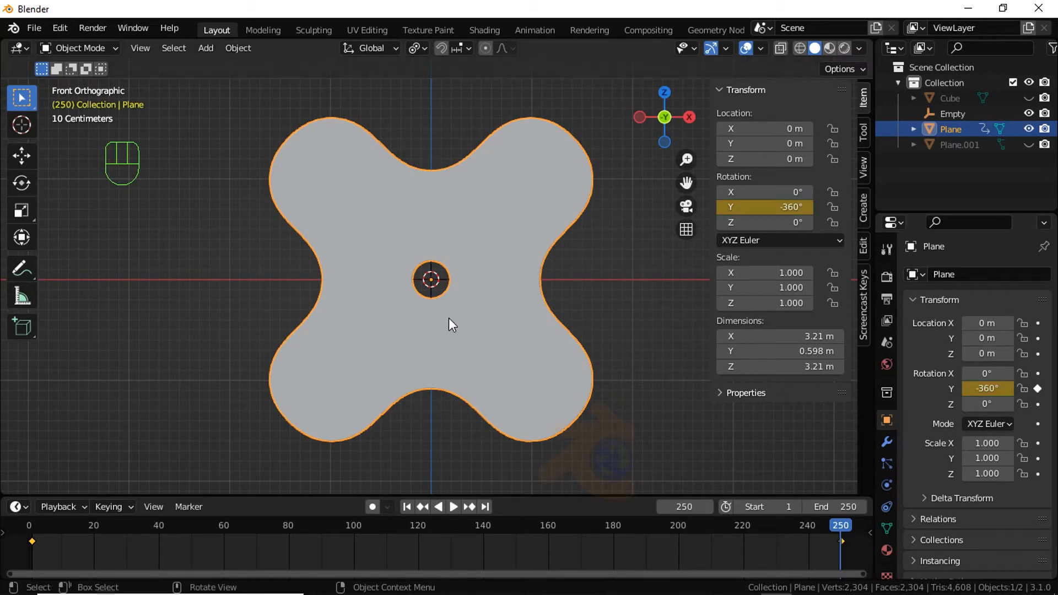
- Play the cross-shaped part's rotation animation, stop it, and return to frame 1
{"action": "key", "text": "space"}
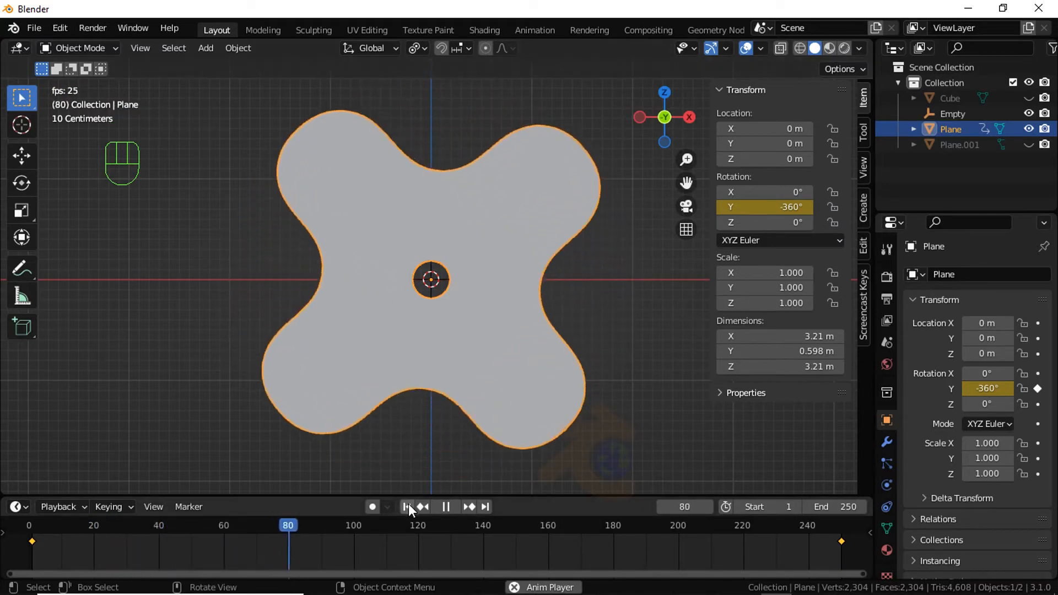
{"action": "key", "text": "space"}
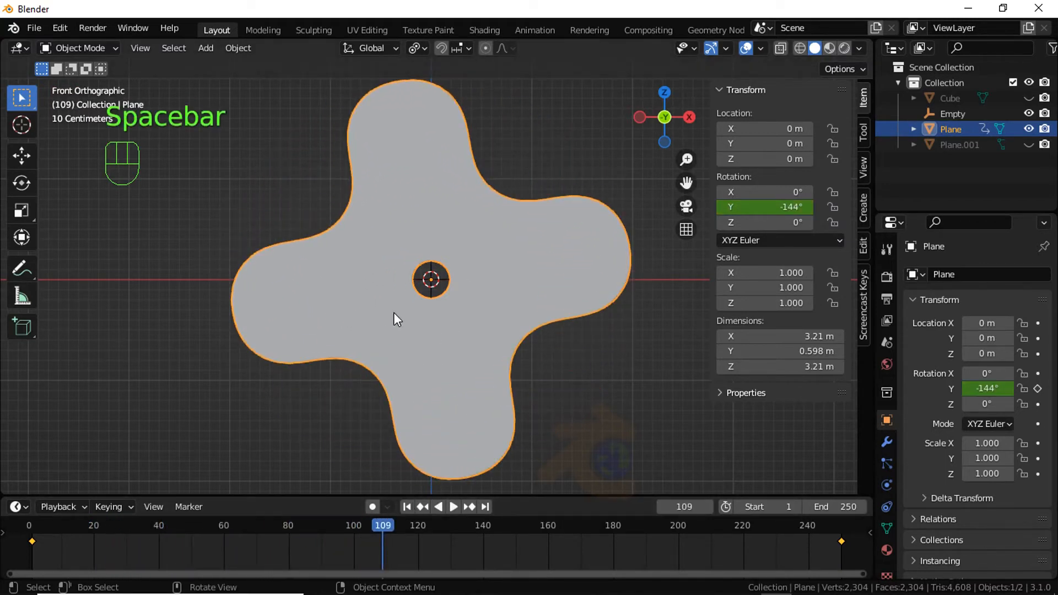
{"action": "left_click", "coordinate": [409, 505]}
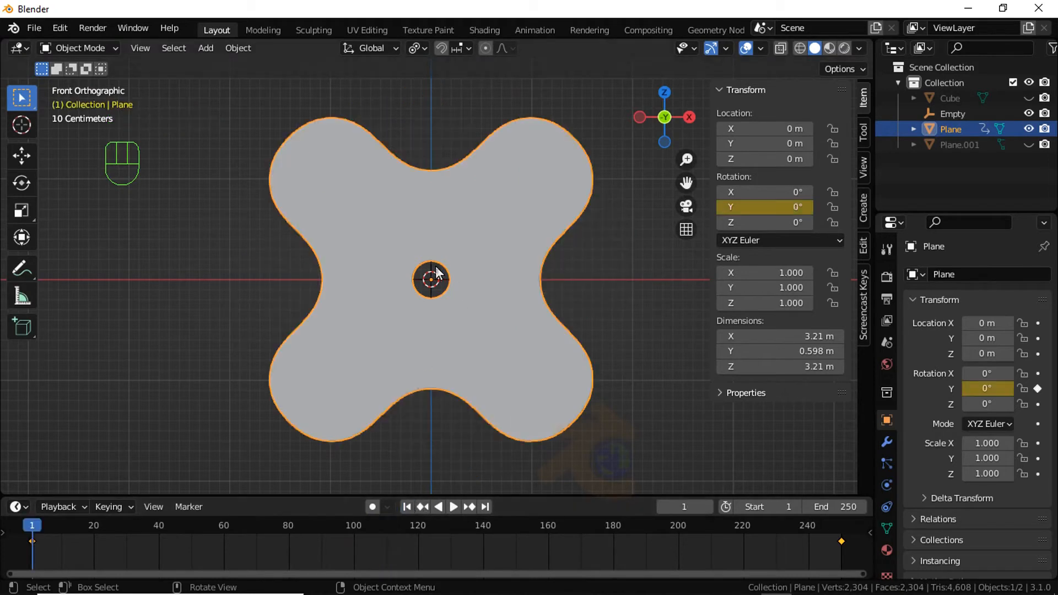
- Add a UV sphere at the origin and scale its mesh down to about 0.94 m across
{"action": "key", "text": "shift+a"}
{"action": "mouse_move", "coordinate": [416, 267]}
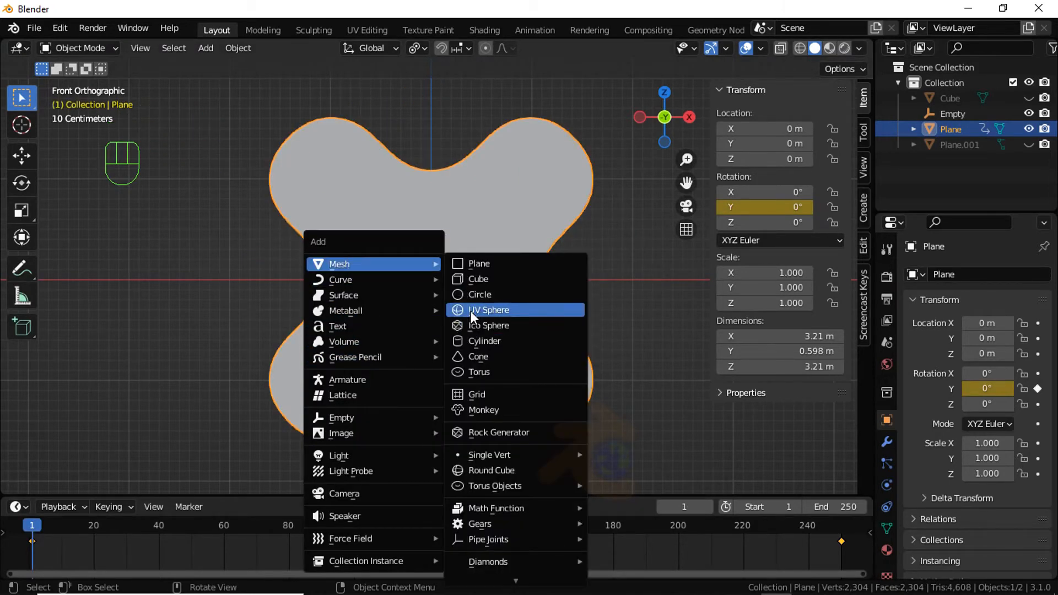
{"action": "left_click", "coordinate": [471, 311]}
{"action": "key", "text": "Tab"}
{"action": "key", "text": "s"}
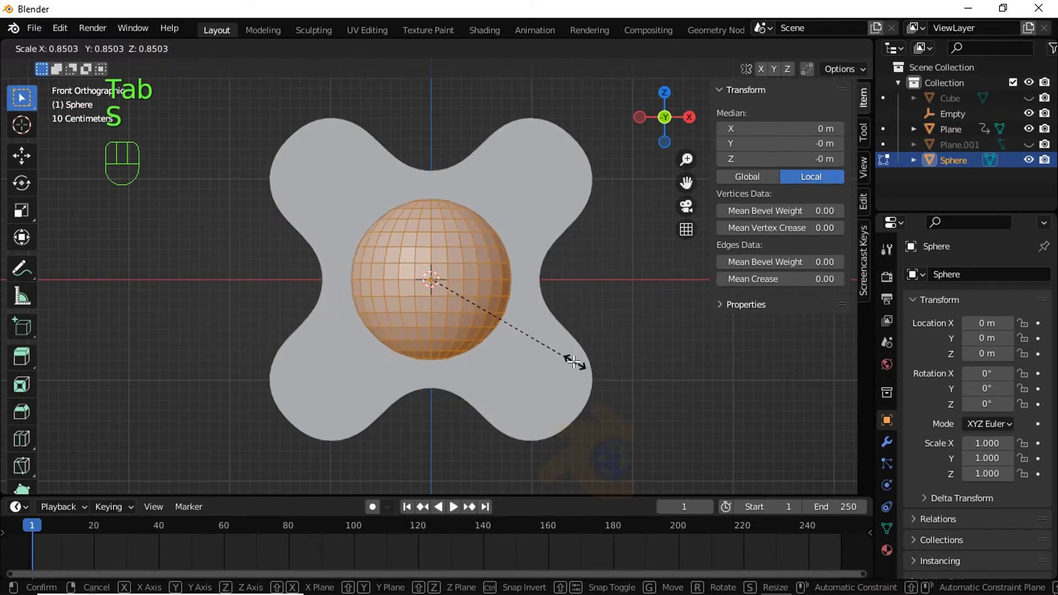
{"action": "left_click", "coordinate": [510, 329]}
{"action": "key", "text": "Tab"}
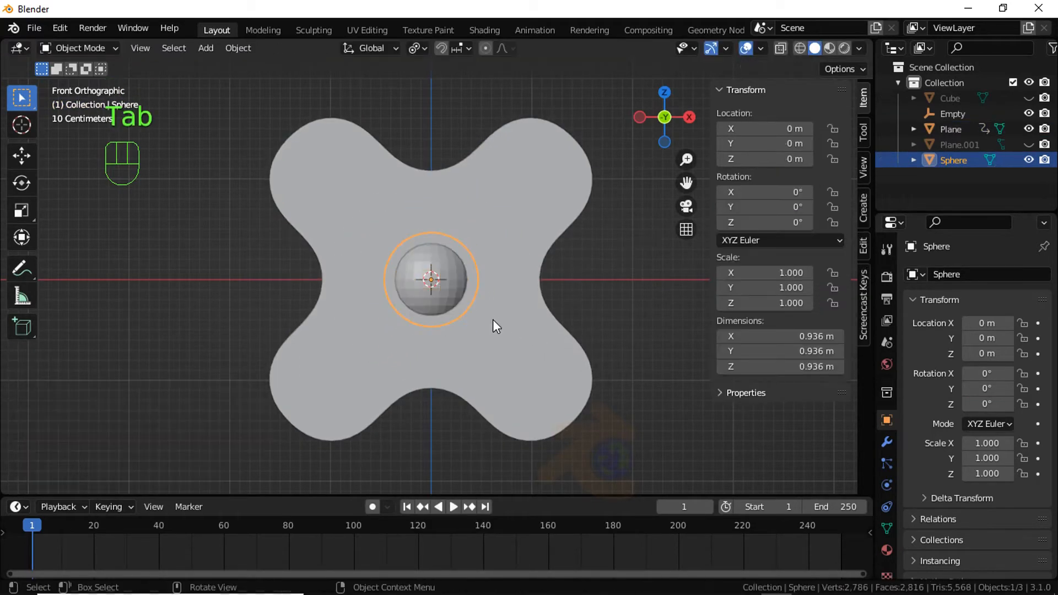
- Shrink the sphere's mesh slightly further to about 0.9 m across
{"action": "scroll", "coordinate": [492, 324], "scroll_direction": "up", "scroll_amount": 2}
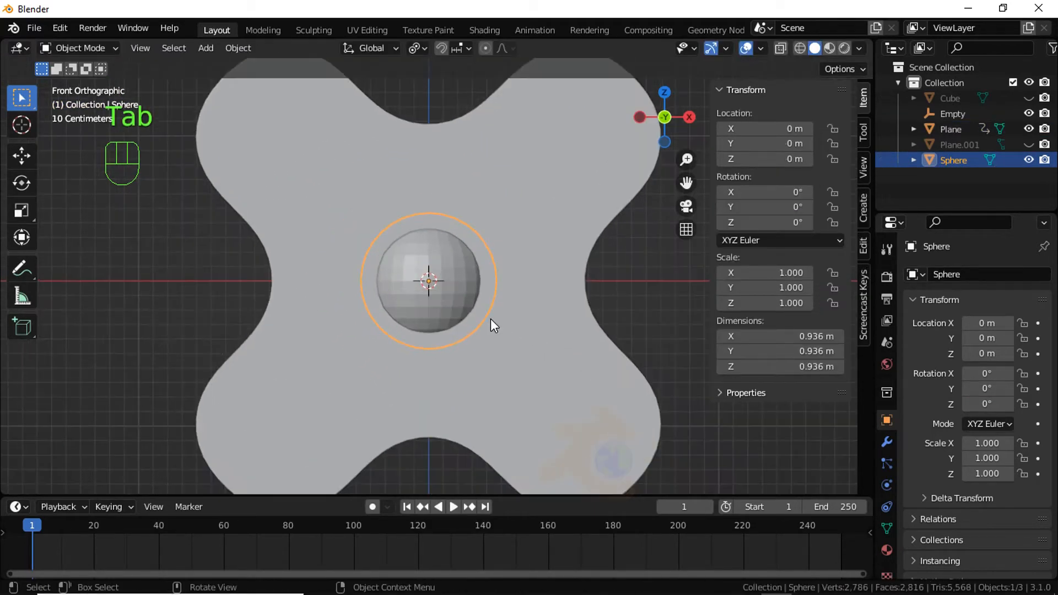
{"action": "key", "text": "Tab"}
{"action": "key", "text": "s"}
{"action": "left_click", "coordinate": [556, 326]}
{"action": "key", "text": "Tab"}
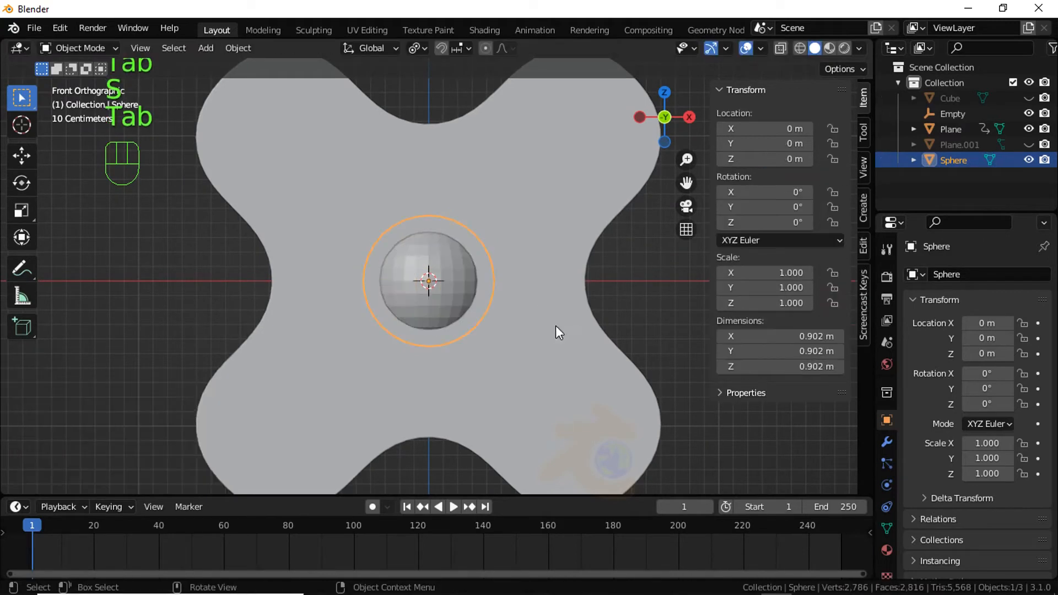
- Shade the sphere smooth and turn on Auto Smooth in its Normals settings
{"action": "right_click", "coordinate": [537, 264]}
{"action": "left_click", "coordinate": [512, 214]}
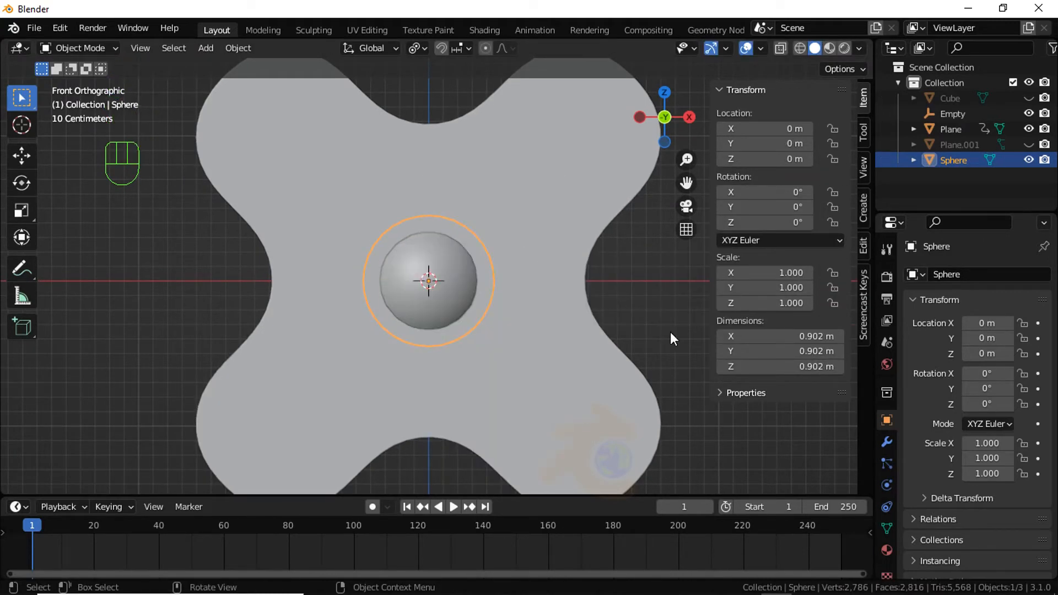
{"action": "left_click", "coordinate": [887, 529]}
{"action": "scroll", "coordinate": [967, 511], "scroll_direction": "down", "scroll_amount": 3}
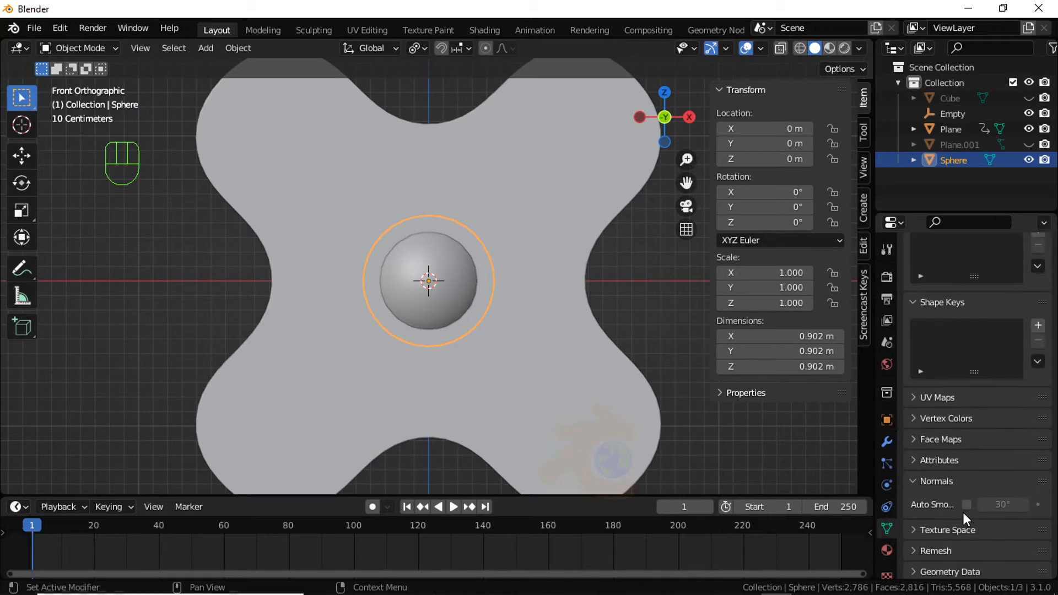
{"action": "left_click", "coordinate": [967, 505]}
- Add a Subdivision Surface modifier with 1 viewport level to the sphere and apply it
{"action": "left_click", "coordinate": [887, 441]}
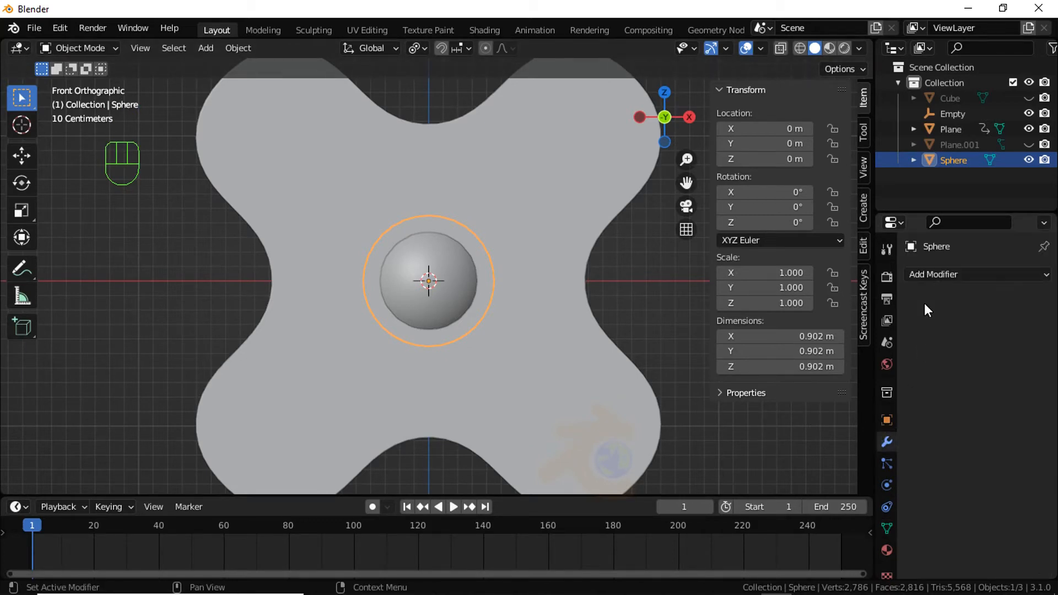
{"action": "left_click", "coordinate": [938, 275]}
{"action": "left_click", "coordinate": [761, 557]}
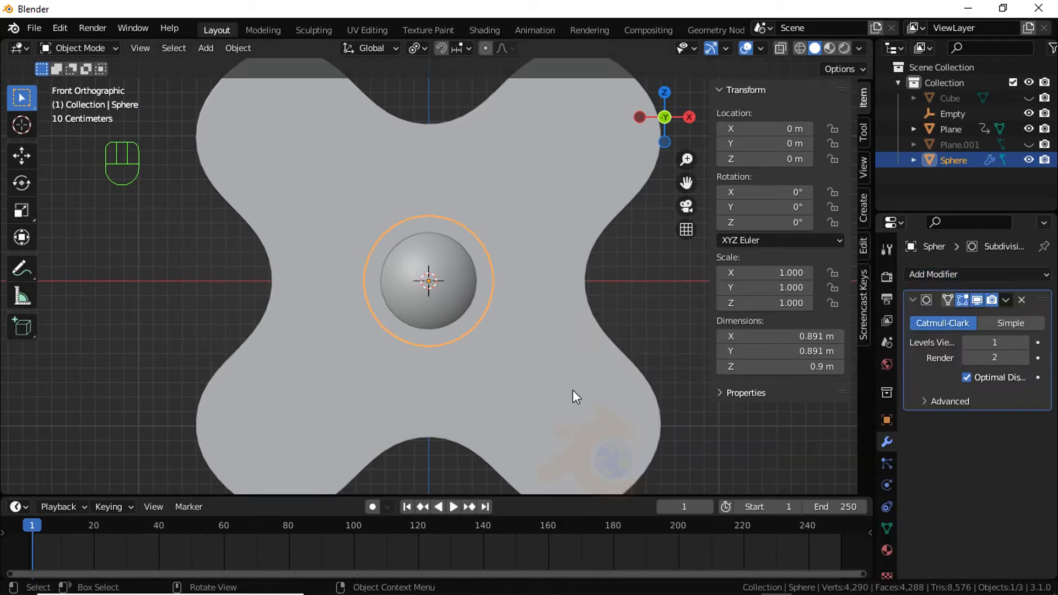
{"action": "left_click", "coordinate": [1006, 300]}
{"action": "left_click", "coordinate": [925, 318]}
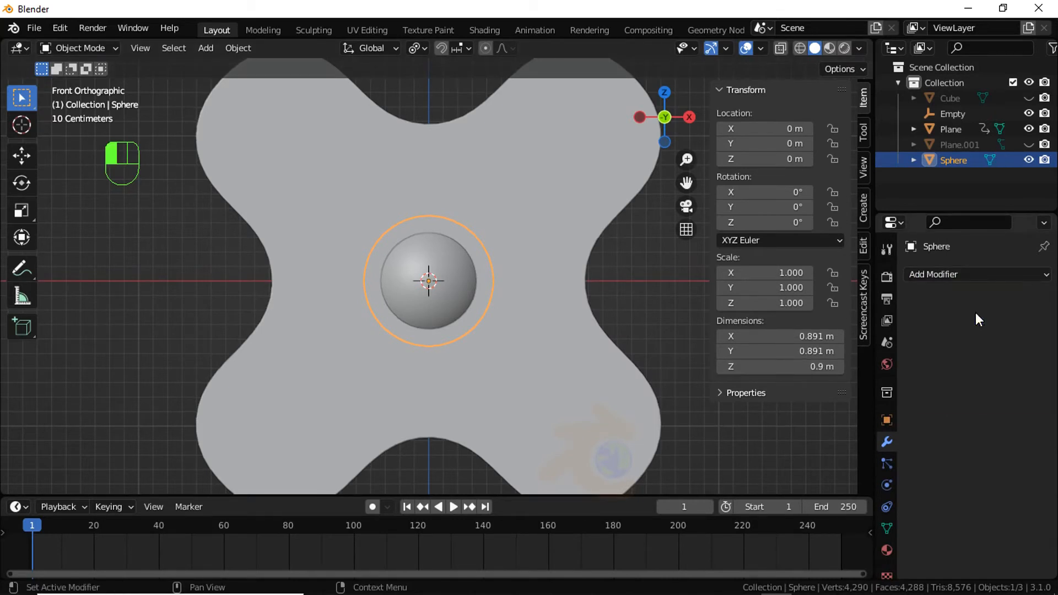
- Move the sphere up along Z by about 1.54 m to the cross-shaped part's upper notch
{"action": "scroll", "coordinate": [521, 300], "scroll_direction": "down", "scroll_amount": 2}
{"action": "scroll", "coordinate": [478, 312], "scroll_direction": "up", "scroll_amount": 1}
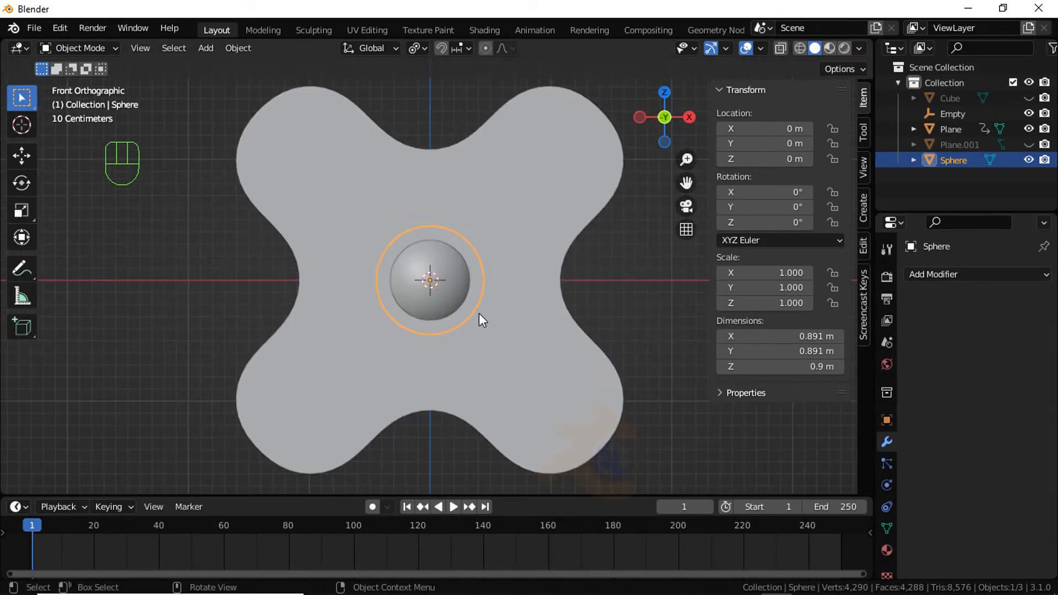
{"action": "scroll", "coordinate": [478, 313], "scroll_direction": "up", "scroll_amount": 2}
{"action": "key", "text": "g"}
{"action": "key", "text": "z"}
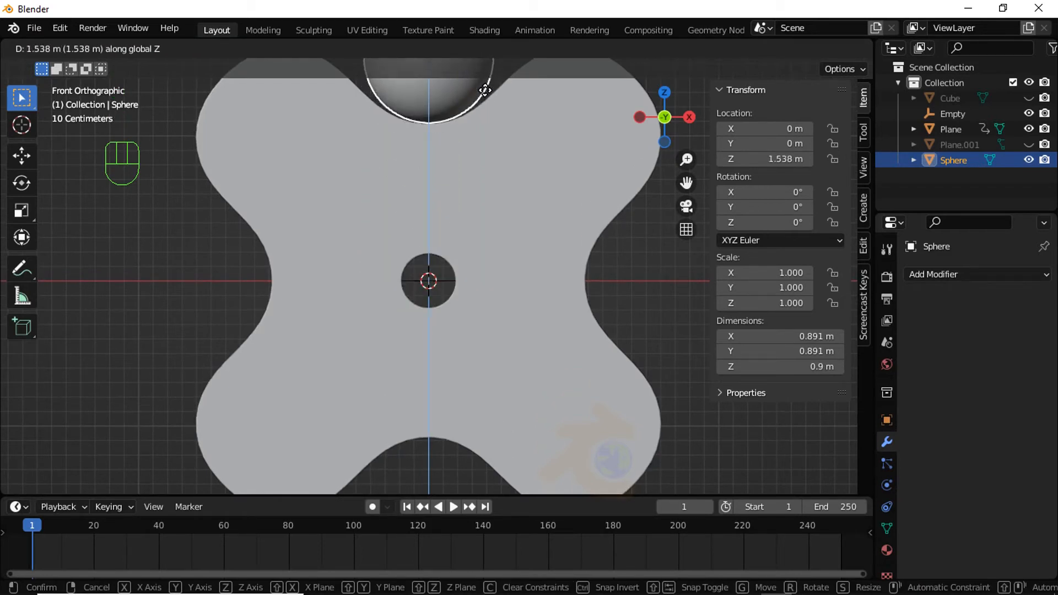
{"action": "left_click", "coordinate": [485, 90]}
- Scale the sphere by about 0.8, apply its scale, and return to the front view
{"action": "middle_click_drag", "start_coordinate": [437, 147], "coordinate": [515, 248]}
{"action": "key", "text": "s"}
{"action": "left_click", "coordinate": [518, 258]}
{"action": "scroll", "coordinate": [515, 248], "scroll_direction": "up", "scroll_amount": 3}
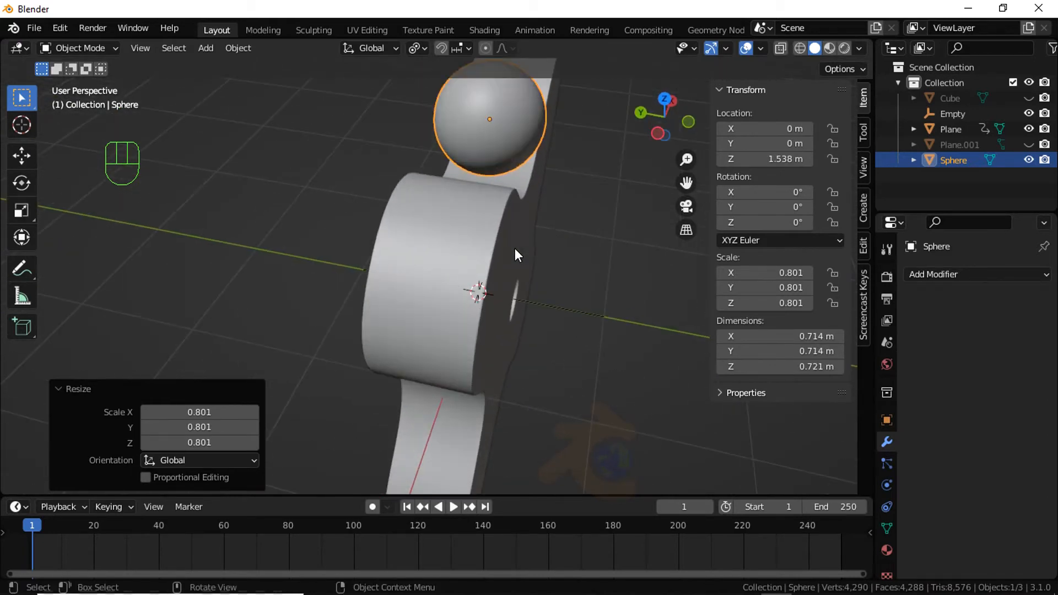
{"action": "key", "text": "ctrl+a"}
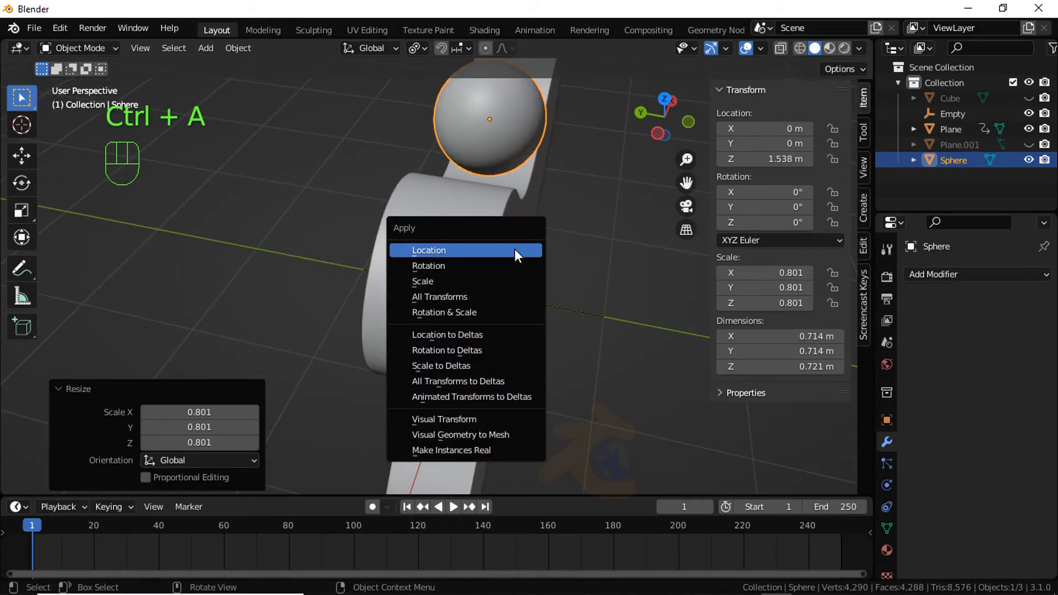
{"action": "left_click", "coordinate": [481, 280]}
{"action": "key", "text": "KP_1"}
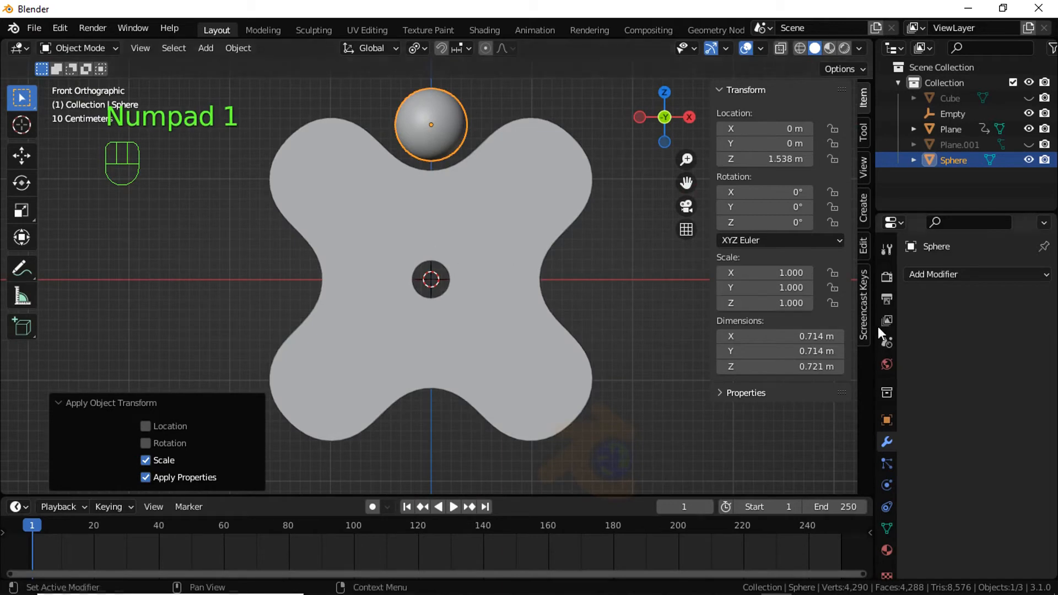
- Add a Shrinkwrap constraint to the sphere targeting the cross-shaped part, preview the animation, and return to frame 1
{"action": "left_click", "coordinate": [886, 507]}
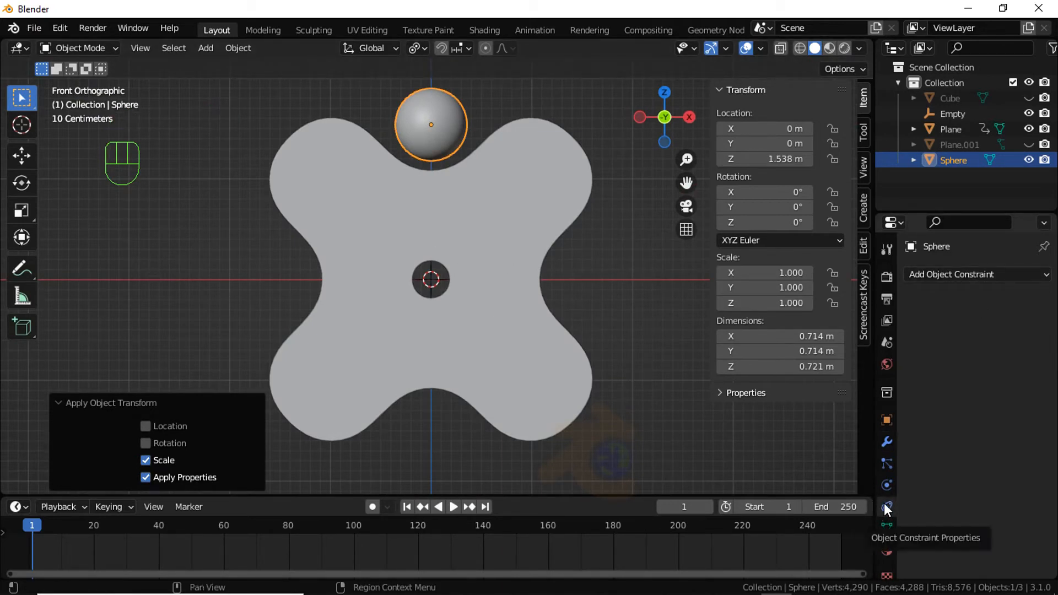
{"action": "left_click", "coordinate": [1006, 274]}
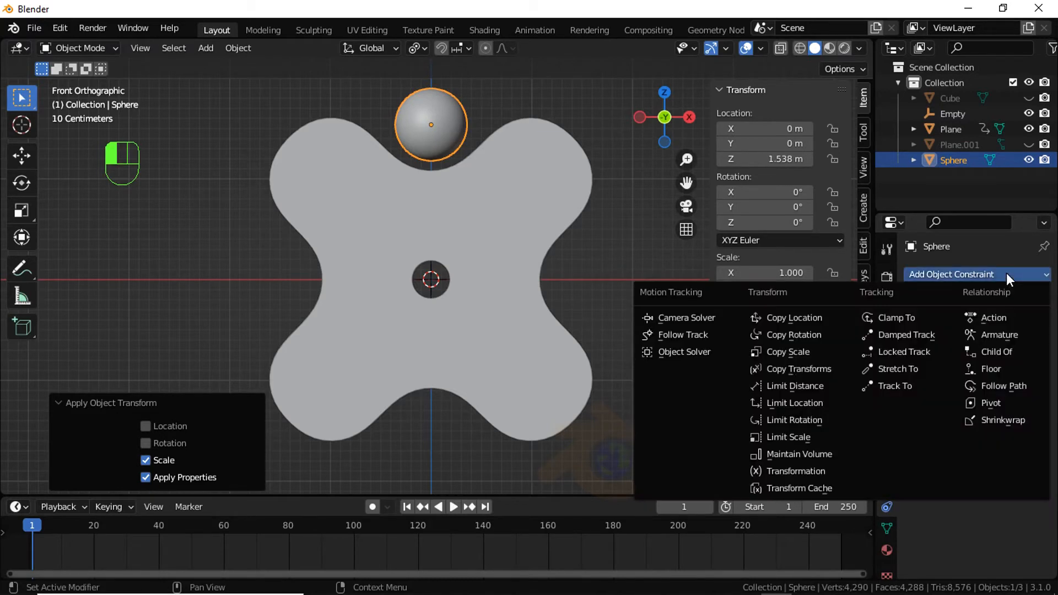
{"action": "left_click", "coordinate": [1004, 420]}
{"action": "left_click", "coordinate": [1021, 323]}
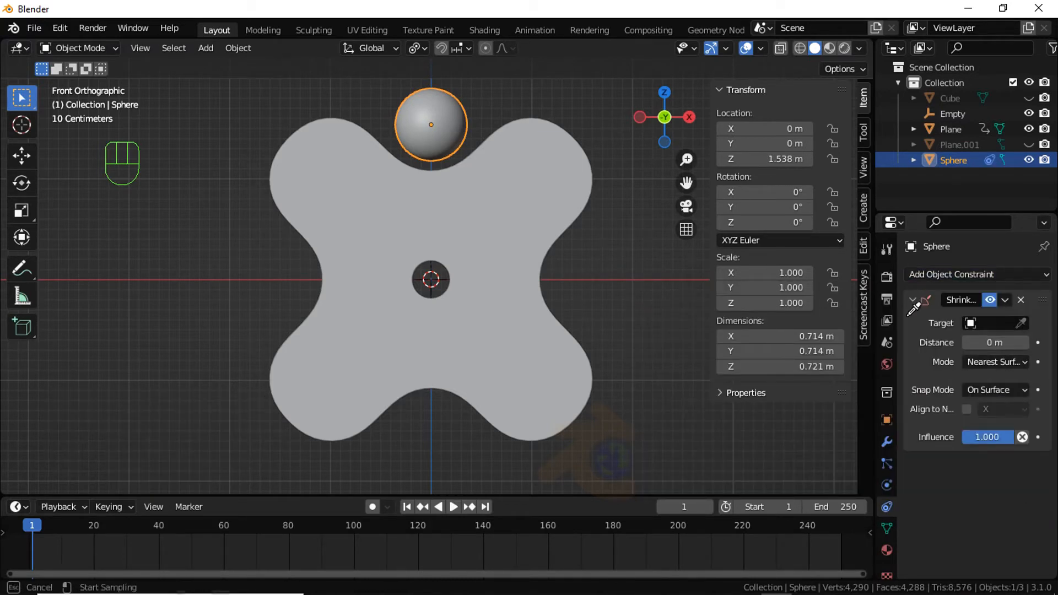
{"action": "left_click", "coordinate": [532, 231]}
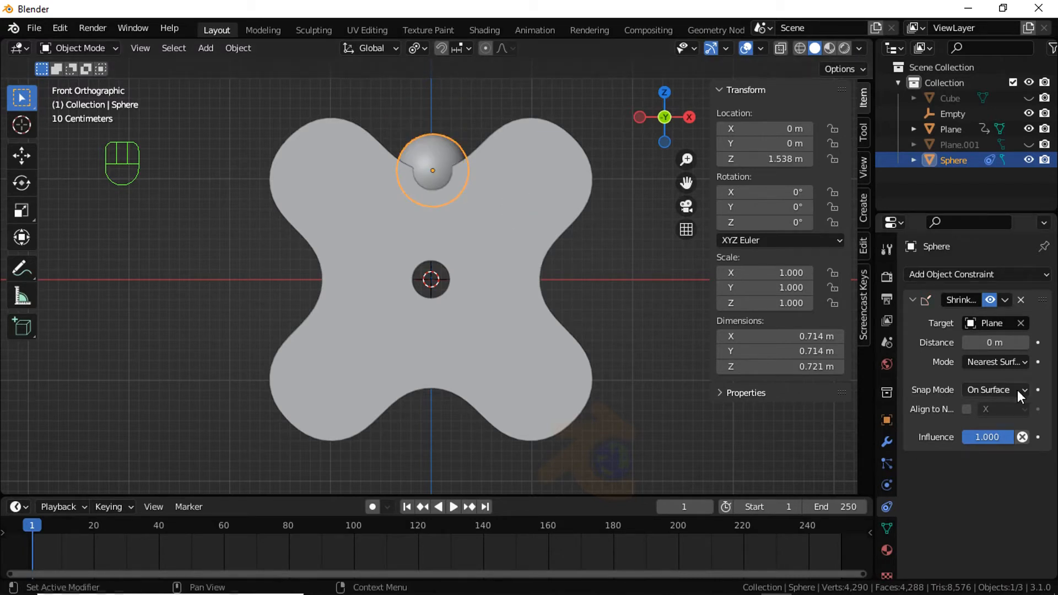
{"action": "key", "text": "space"}
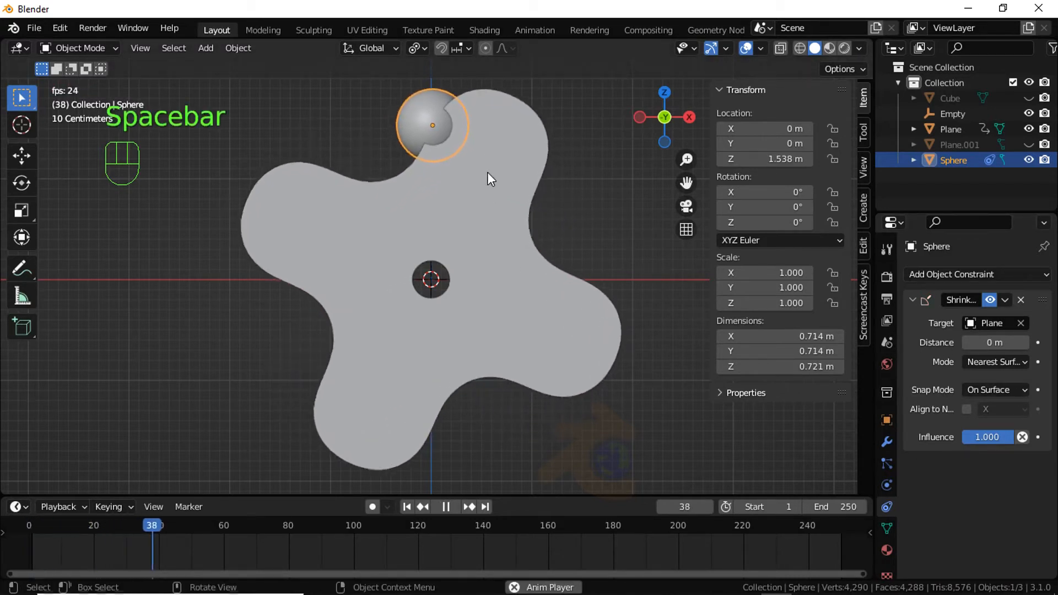
{"action": "key", "text": "space"}
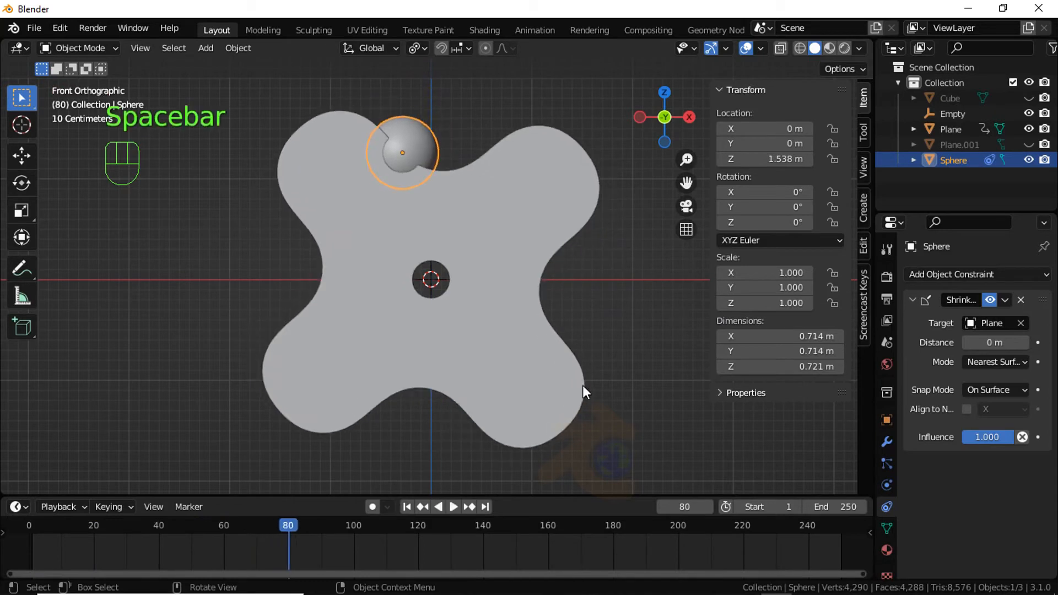
{"action": "left_click", "coordinate": [408, 507]}
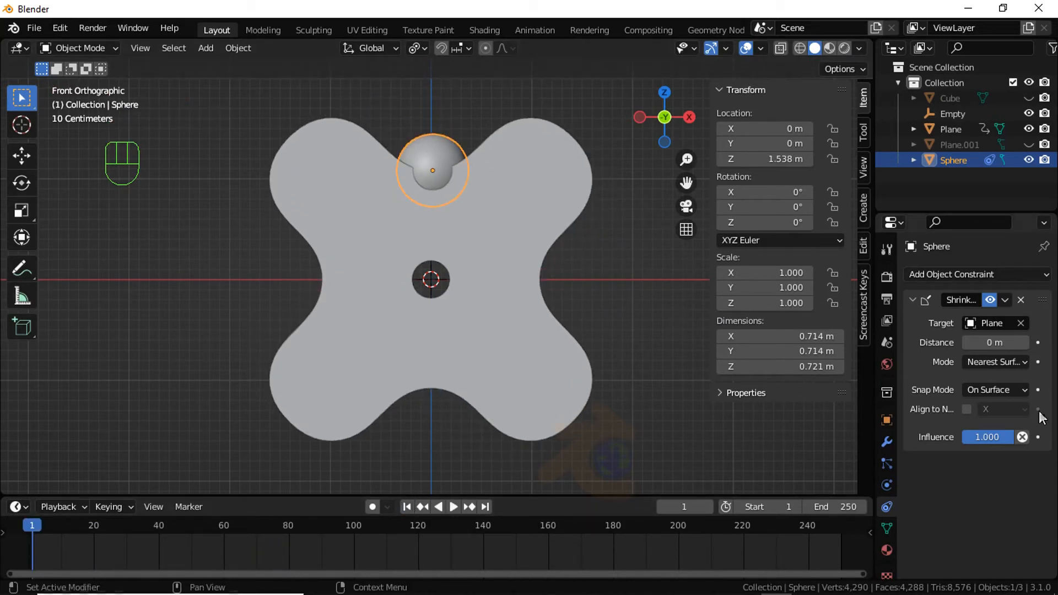
- Set the Shrinkwrap mode to Project and Snap Mode to Above Surface, then preview the animation and return to frame 1
{"action": "left_click", "coordinate": [997, 363]}
{"action": "left_click", "coordinate": [934, 393]}
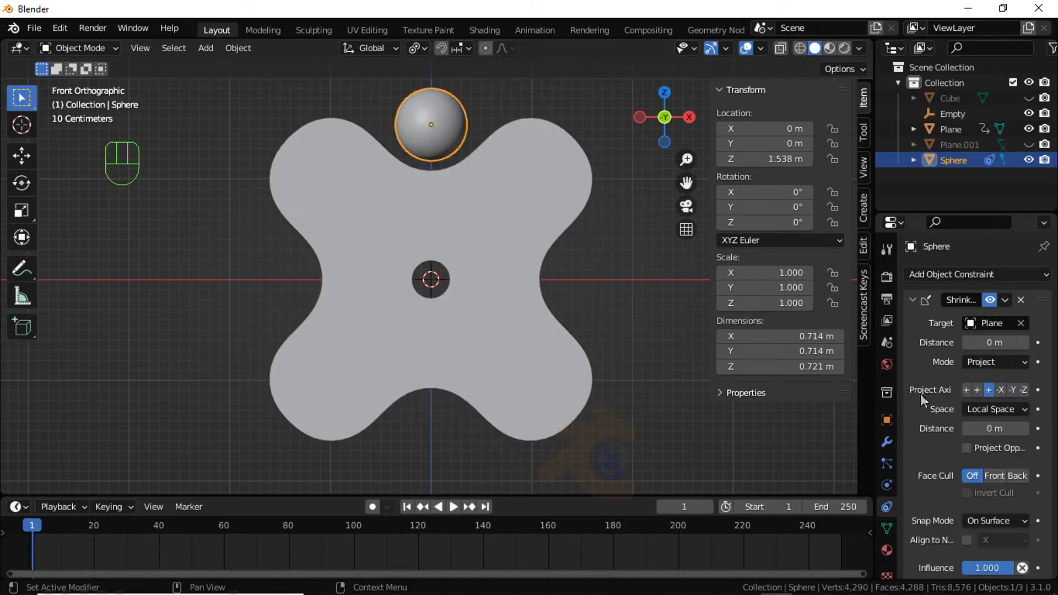
{"action": "scroll", "coordinate": [1048, 490], "scroll_direction": "down", "scroll_amount": 1}
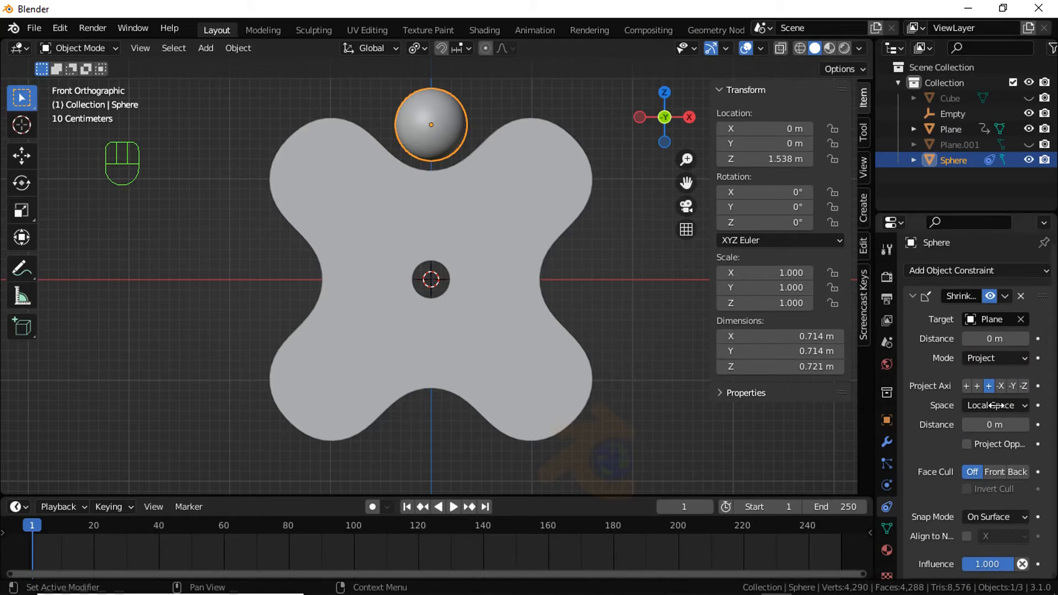
{"action": "left_click", "coordinate": [1002, 512]}
{"action": "left_click", "coordinate": [966, 433]}
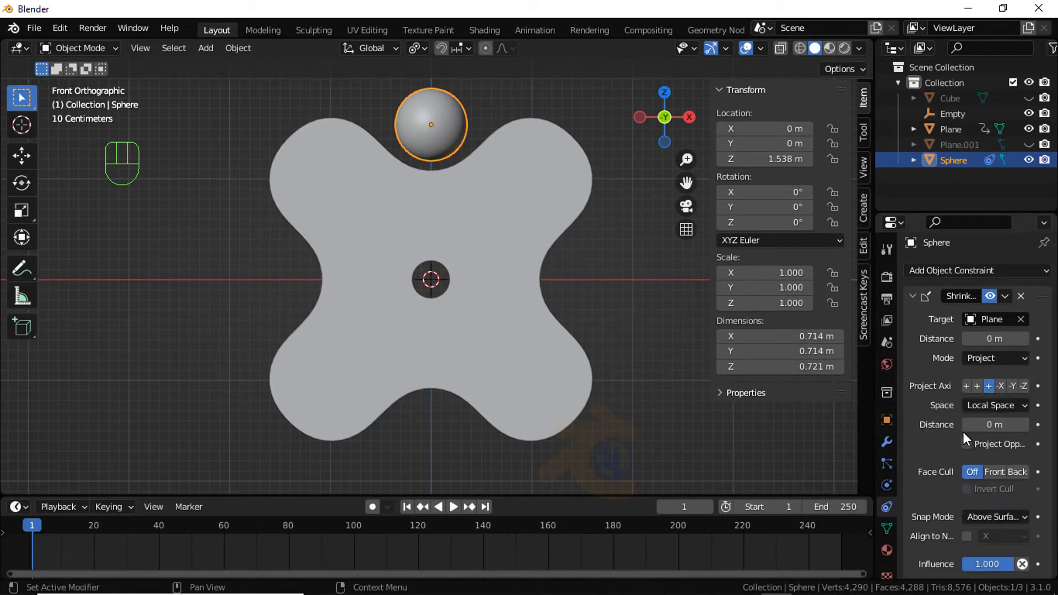
{"action": "key", "text": "space"}
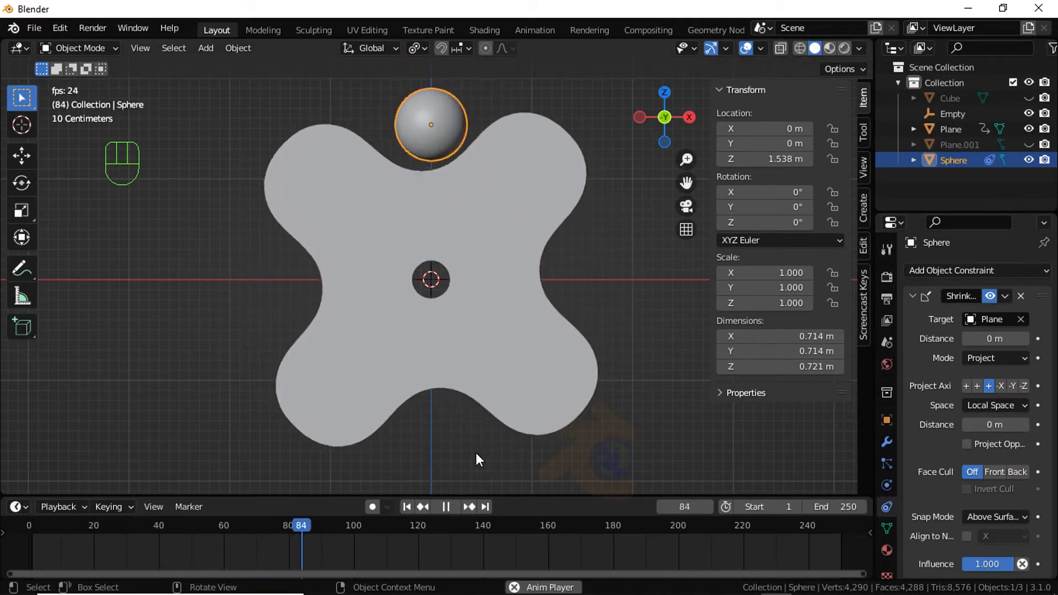
{"action": "key", "text": "space"}
{"action": "left_click", "coordinate": [408, 506]}
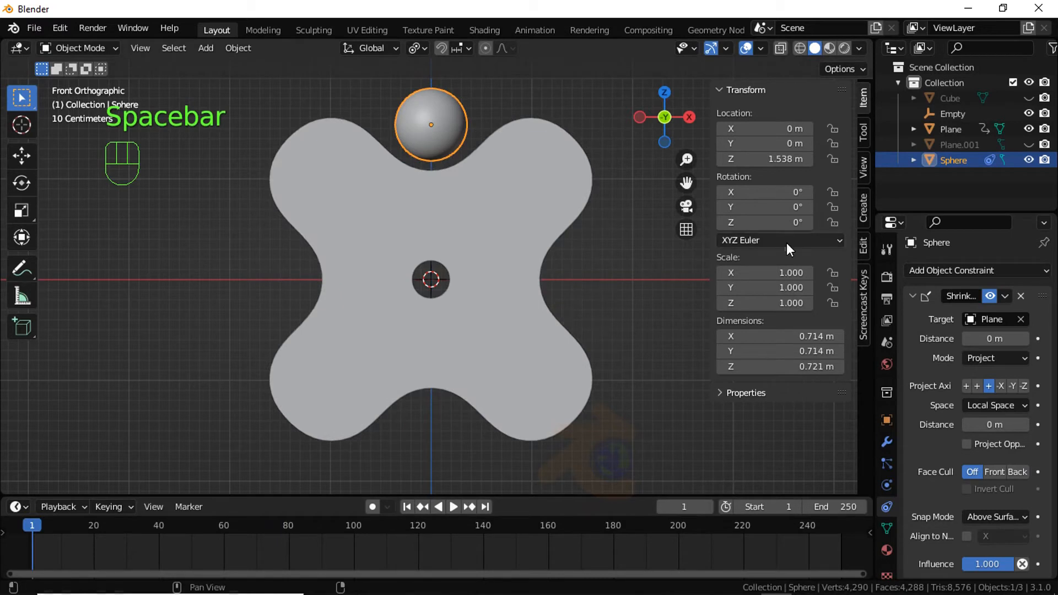
- Lower the sphere's Z location to 0.35796 m and check its placement in wireframe
{"action": "left_click_drag", "start_coordinate": [772, 160], "coordinate": [678, 199], "text": "shift"}
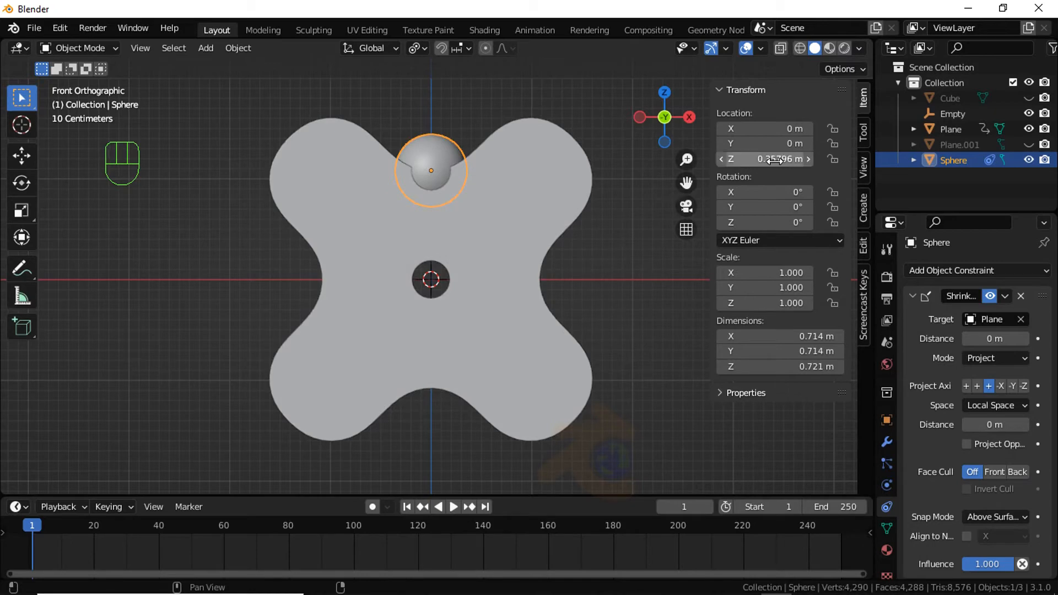
{"action": "scroll", "coordinate": [473, 153], "scroll_direction": "up", "scroll_amount": 2}
{"action": "key", "text": "shift+z"}
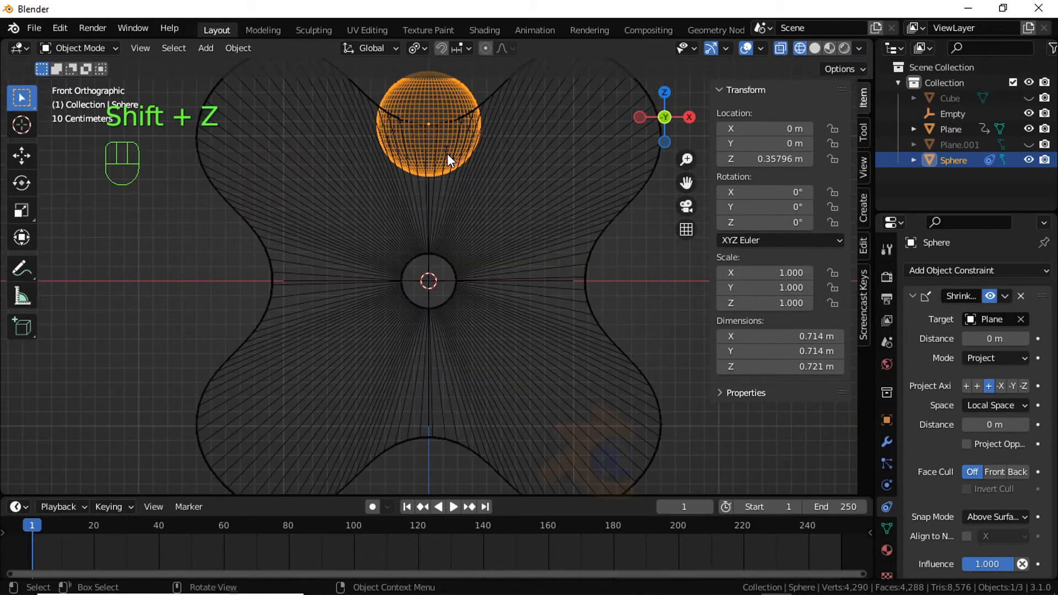
{"action": "key", "text": "shift+z"}
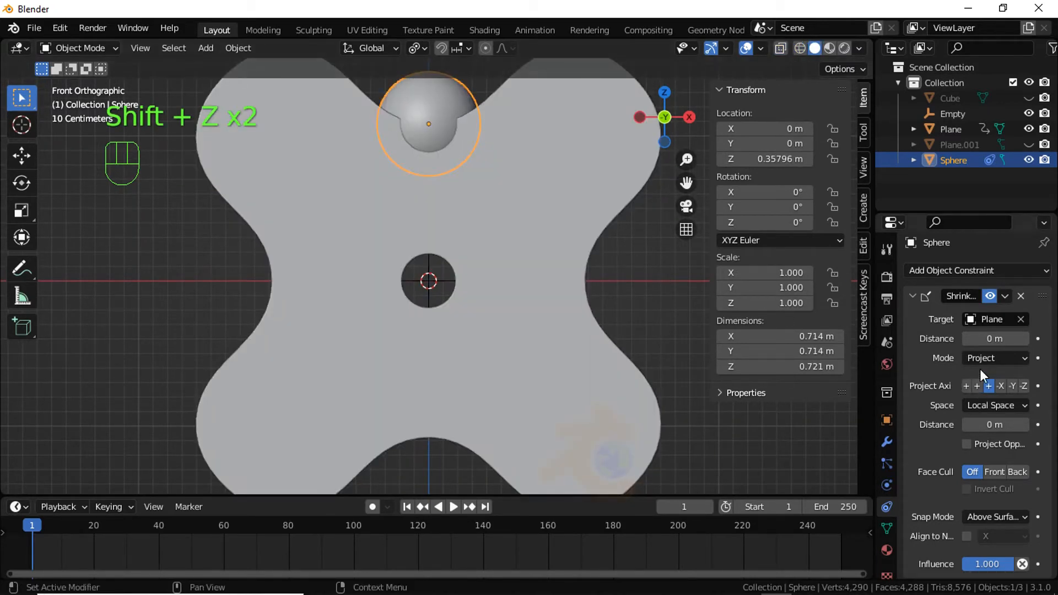
- Set the Shrinkwrap distance to 0.36 m and inspect the contact between sphere and notch up close in wireframe
{"action": "left_click_drag", "start_coordinate": [995, 339], "coordinate": [1032, 345], "text": "shift"}
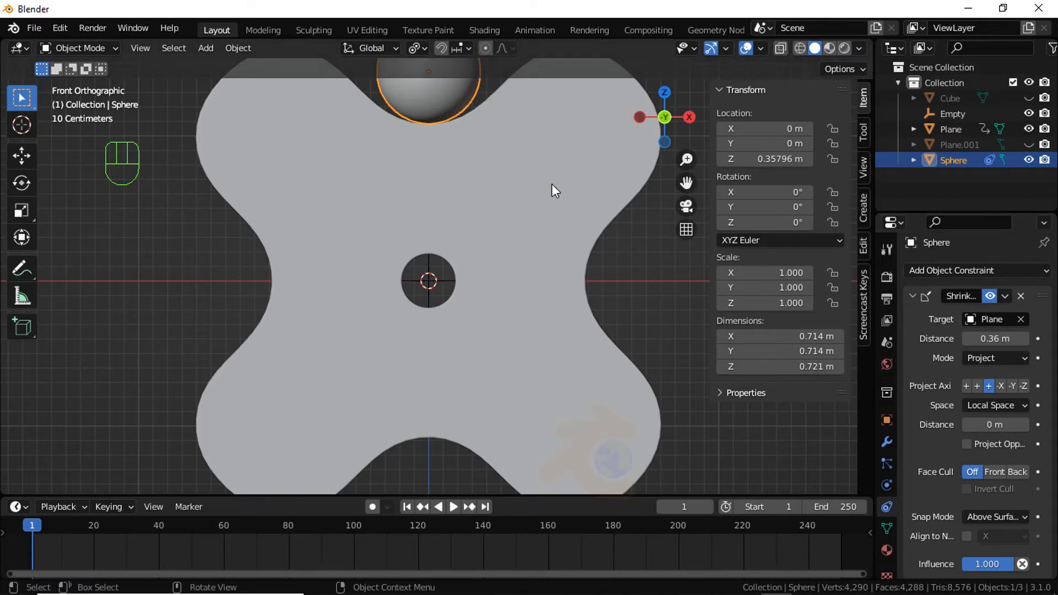
{"action": "middle_click_drag", "start_coordinate": [459, 198], "coordinate": [435, 292], "text": "shift"}
{"action": "scroll", "coordinate": [432, 258], "scroll_direction": "up", "scroll_amount": 5}
{"action": "key", "text": "shift+z"}
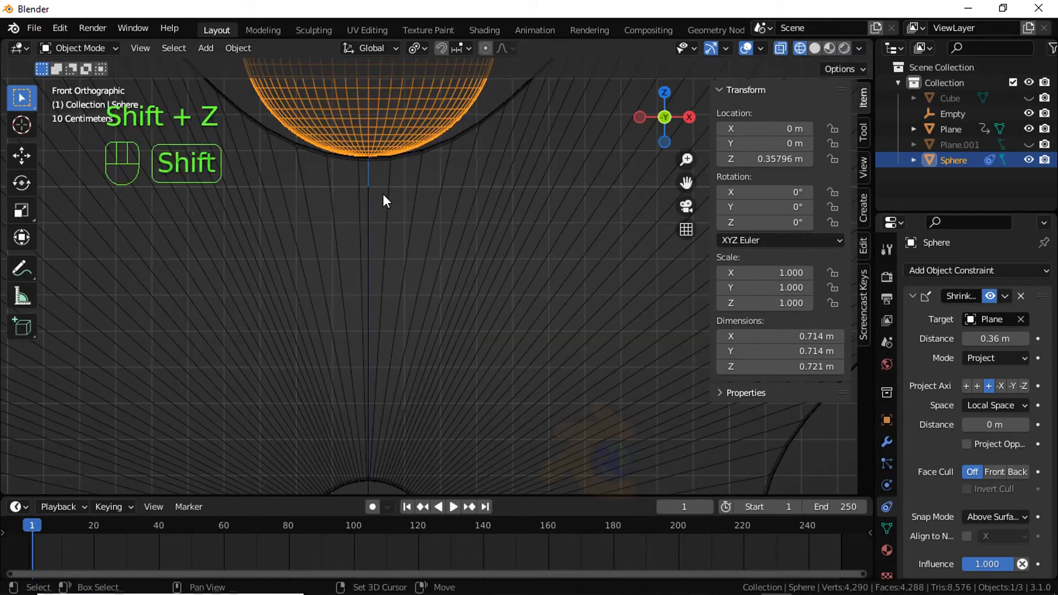
{"action": "scroll", "coordinate": [379, 185], "scroll_direction": "up", "scroll_amount": 3}
{"action": "middle_click_drag", "start_coordinate": [379, 186], "coordinate": [518, 463], "text": "shift"}
{"action": "scroll", "coordinate": [441, 366], "scroll_direction": "up", "scroll_amount": 4}
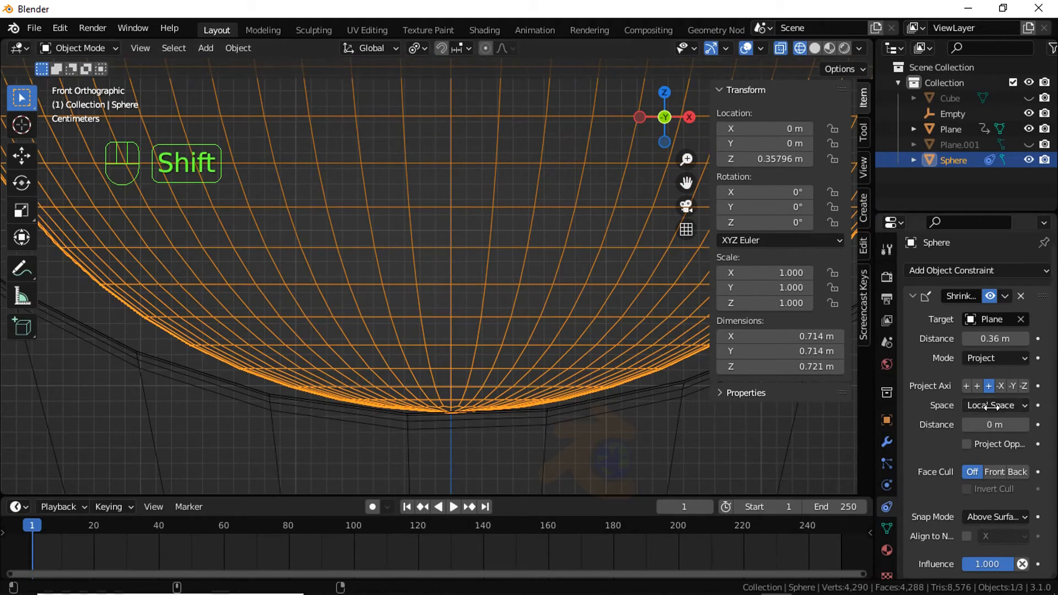
{"action": "left_click_drag", "start_coordinate": [997, 339], "coordinate": [999, 339]}
{"action": "left_click_drag", "start_coordinate": [1001, 342], "coordinate": [1001, 347], "text": "shift"}
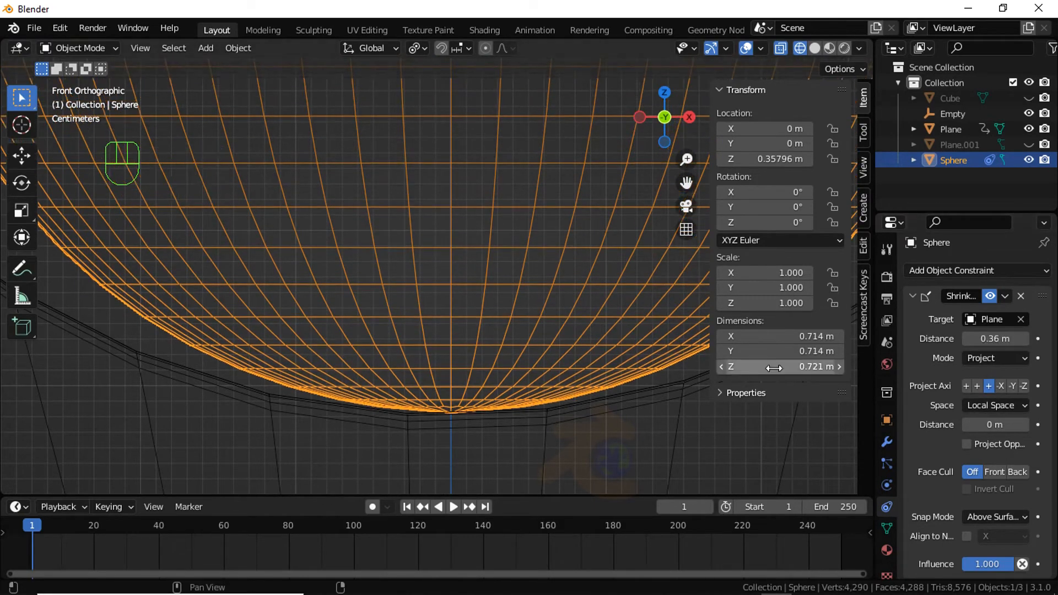
- Play the animation in solid shading to check how the sphere follows the rotating part, and return to frame 1
{"action": "key", "text": "shift+z"}
{"action": "scroll", "coordinate": [491, 339], "scroll_direction": "down", "scroll_amount": 5}
{"action": "key", "text": "space"}
{"action": "scroll", "coordinate": [491, 339], "scroll_direction": "down", "scroll_amount": 6}
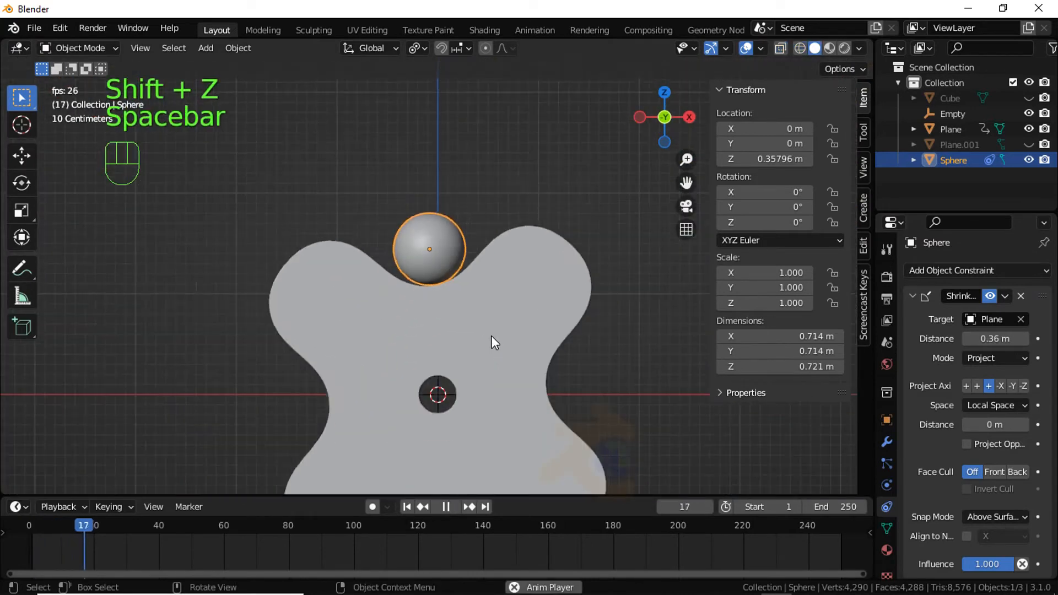
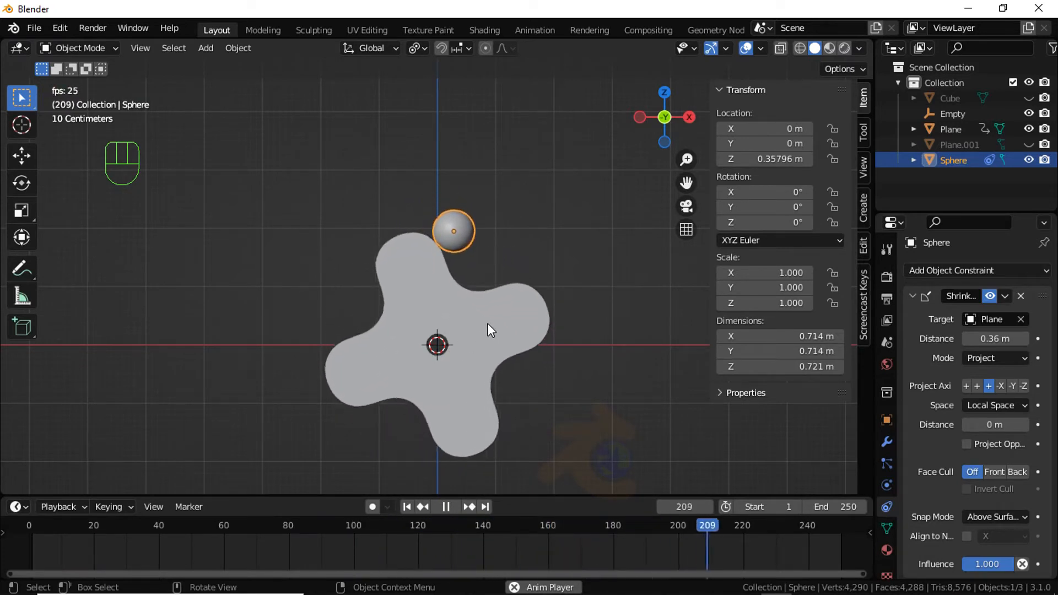
{"action": "key", "text": "space"}
{"action": "left_click", "coordinate": [407, 506]}
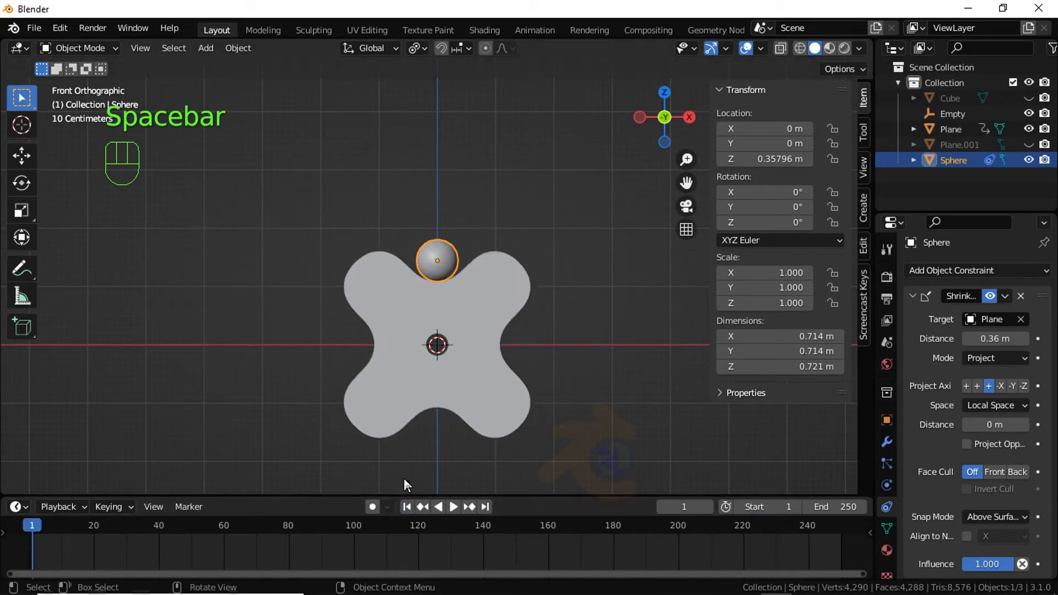
- Unhide the ground plane and the stand and select the ground plane
{"action": "middle_click_drag", "start_coordinate": [405, 479], "coordinate": [413, 429]}
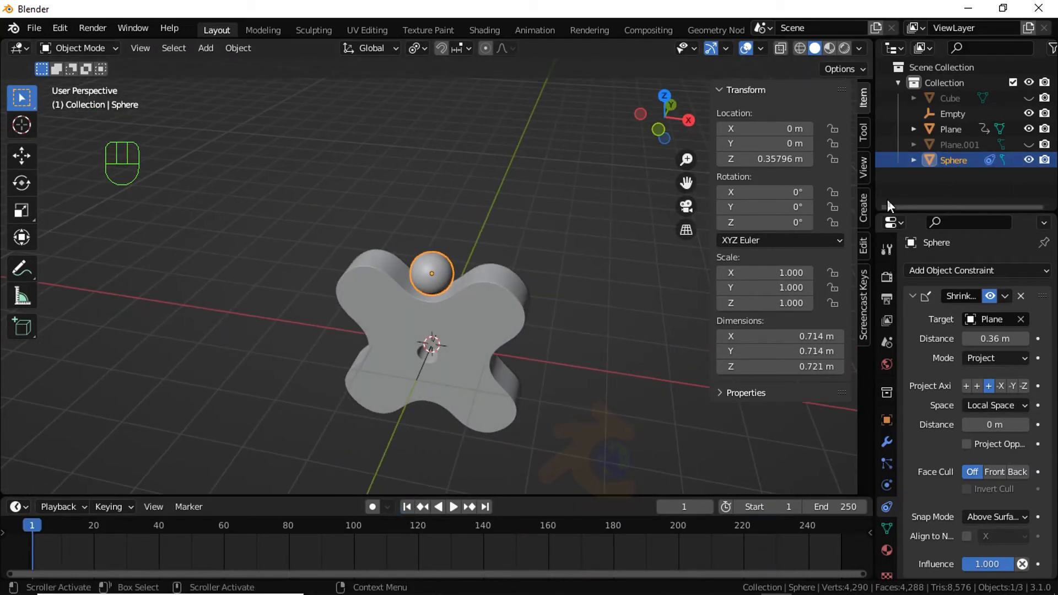
{"action": "left_click", "coordinate": [1029, 144]}
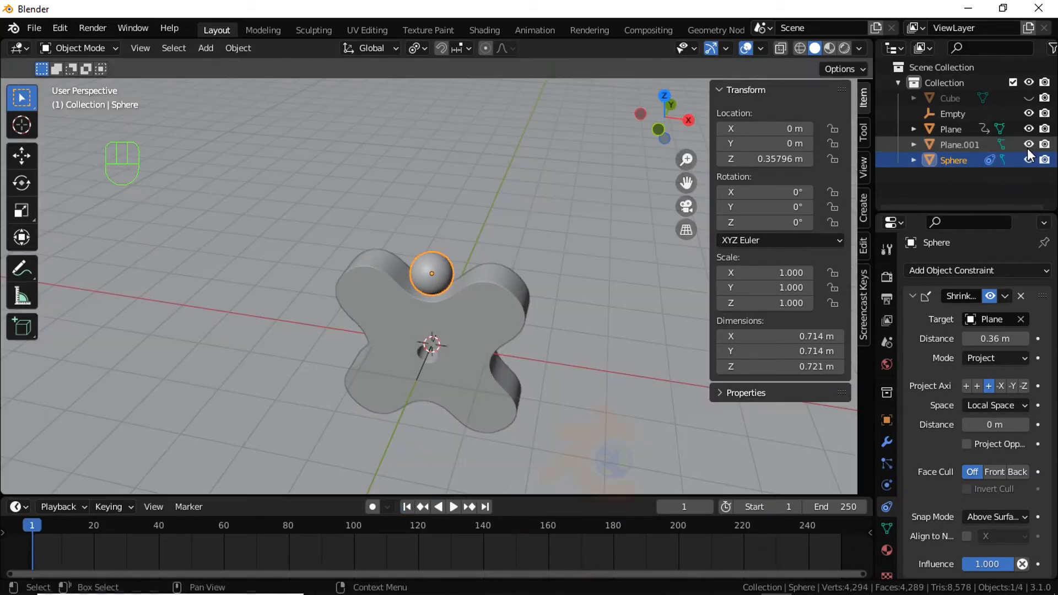
{"action": "left_click", "coordinate": [1029, 98]}
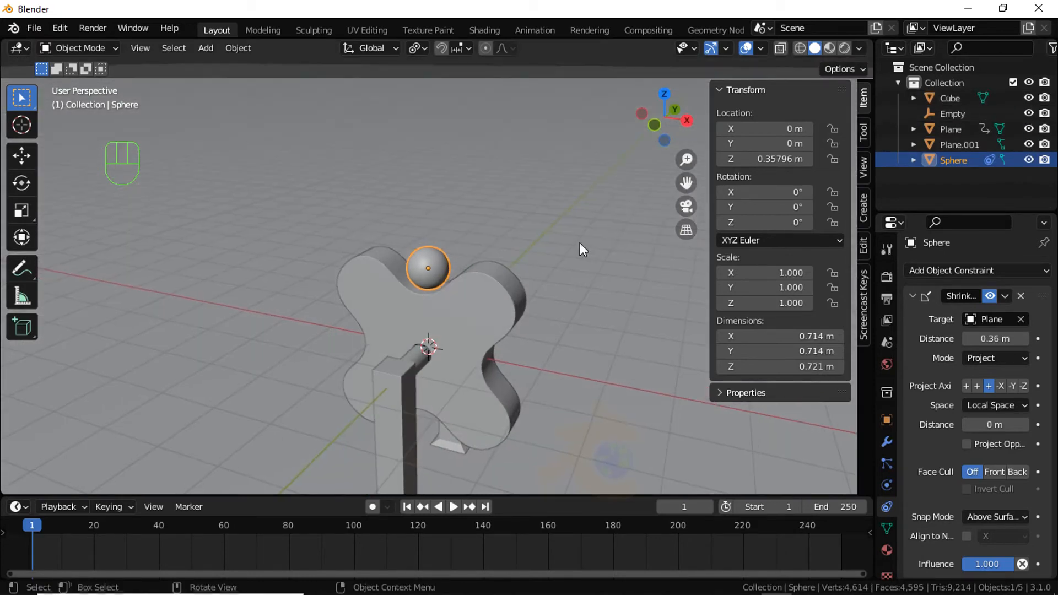
{"action": "left_click", "coordinate": [576, 244]}
{"action": "middle_click_drag", "start_coordinate": [505, 273], "coordinate": [471, 299]}
{"action": "scroll", "coordinate": [470, 302], "scroll_direction": "up", "scroll_amount": 1}
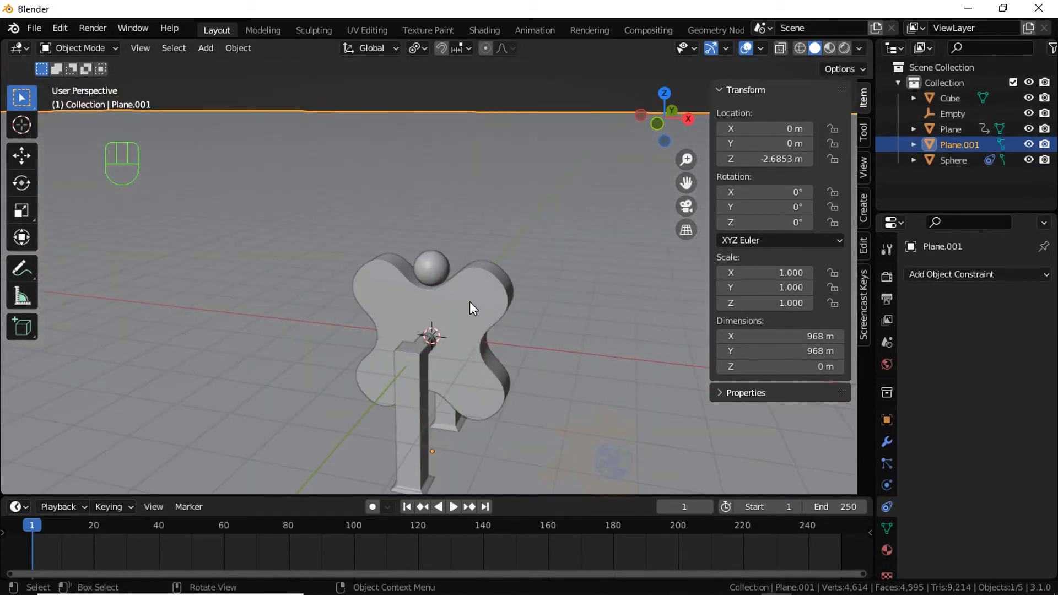
- Add a camera and align it to an angled view of the stand and the cross-shaped part
{"action": "key", "text": "shift+a"}
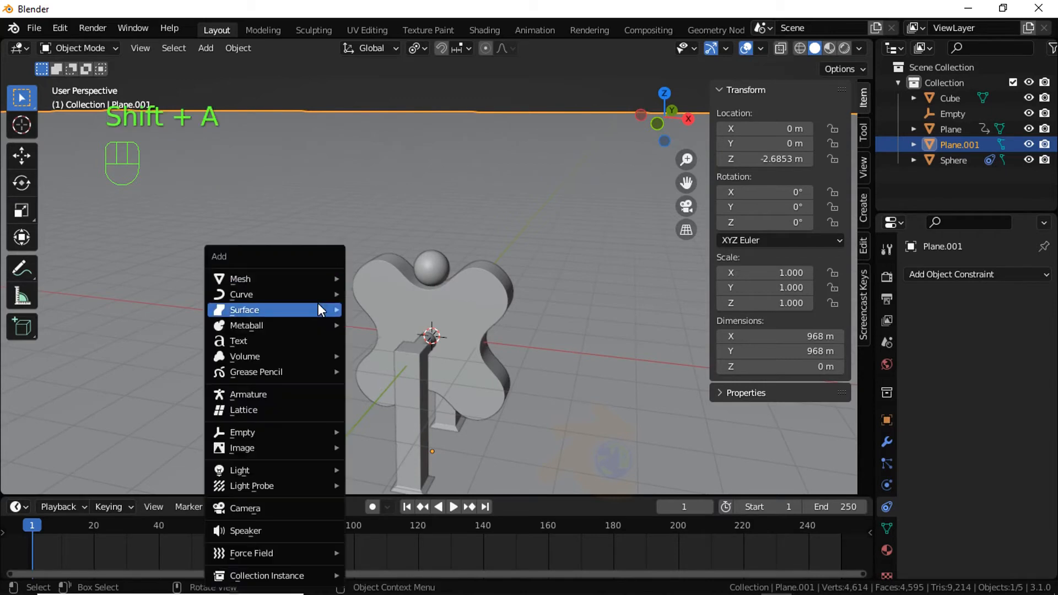
{"action": "key", "text": "shift+a"}
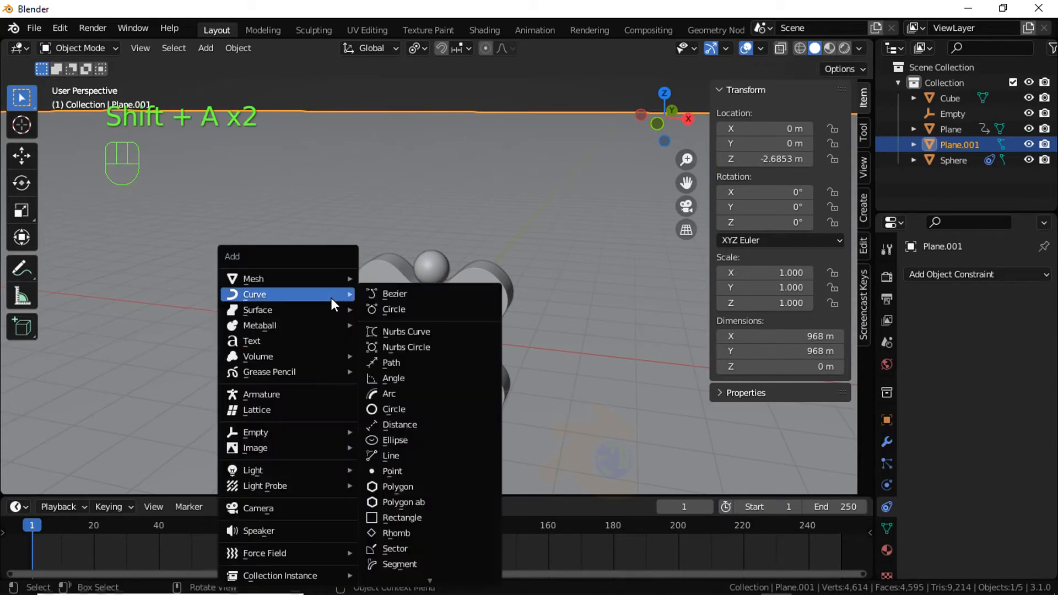
{"action": "mouse_move", "coordinate": [276, 474]}
{"action": "left_click", "coordinate": [274, 508]}
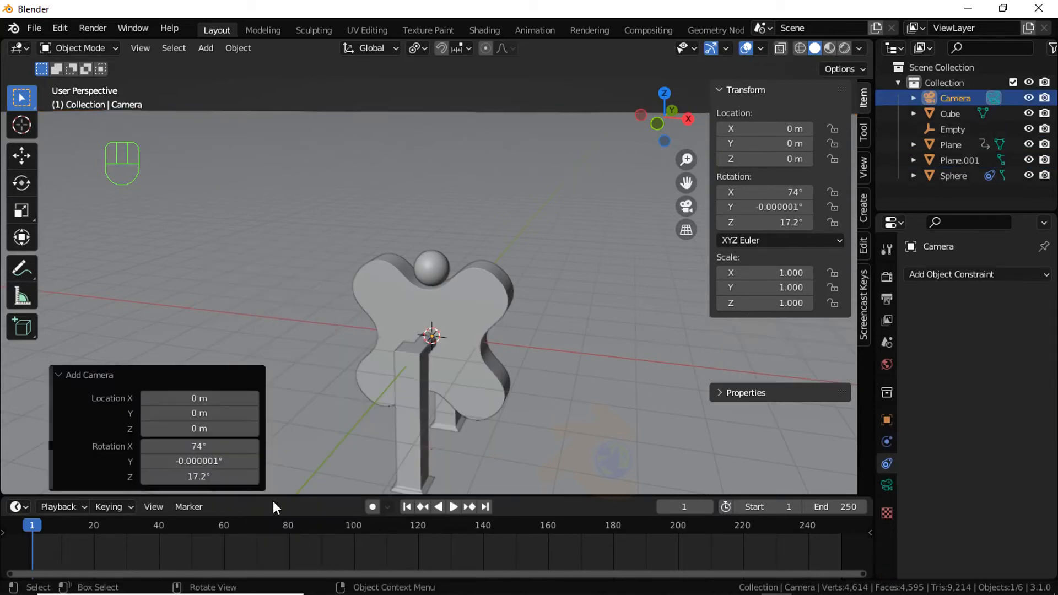
{"action": "middle_click_drag", "start_coordinate": [438, 359], "coordinate": [439, 306]}
{"action": "key", "text": "ctrl+alt+KP_0"}
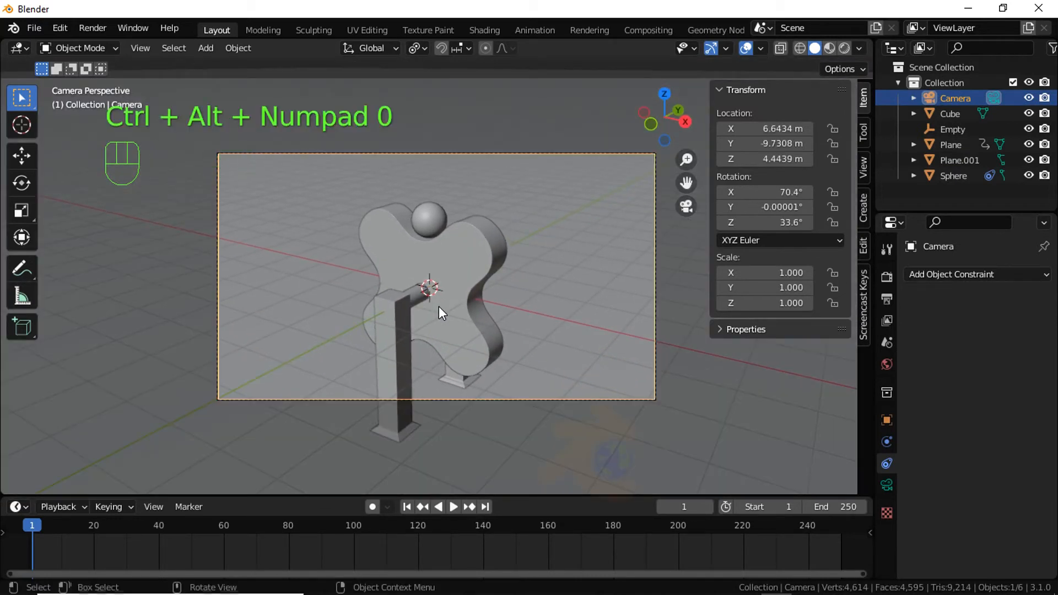
- Lock the camera to the view, pull it back to frame the whole stand, and check the framing by playing the animation
{"action": "left_click", "coordinate": [864, 168]}
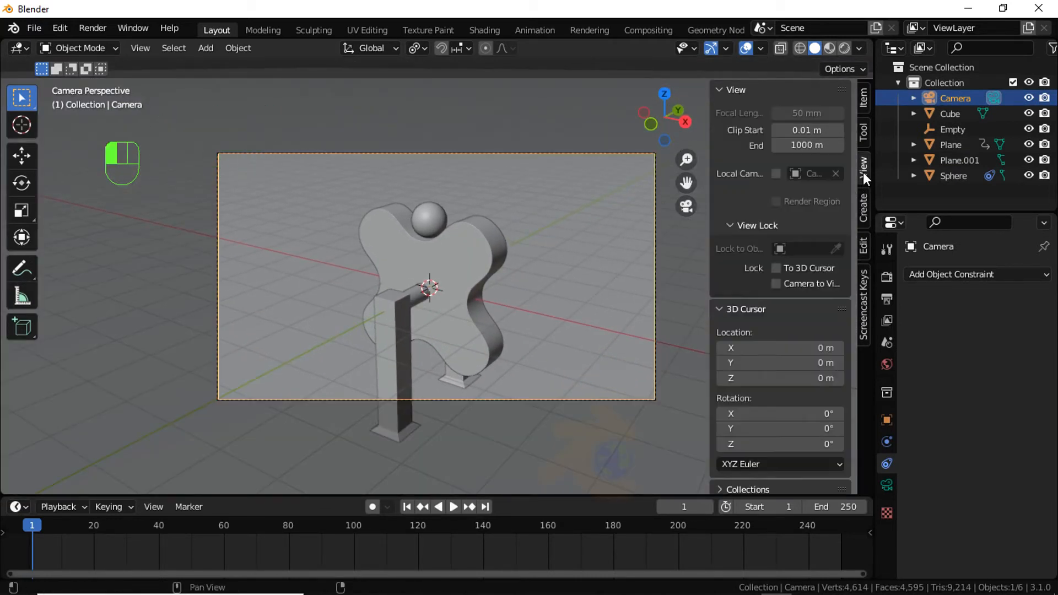
{"action": "left_click", "coordinate": [795, 283]}
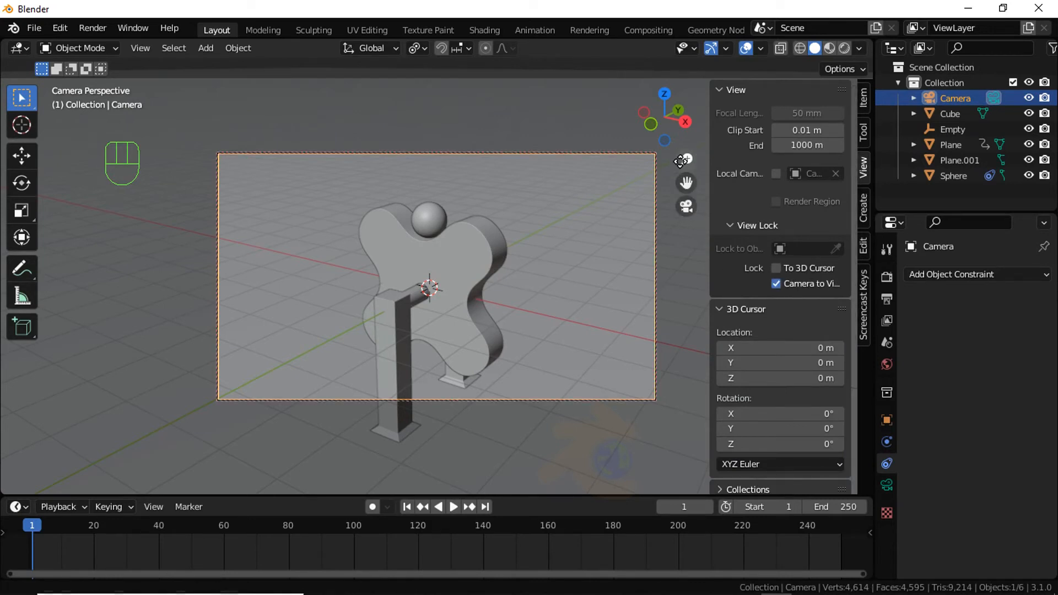
{"action": "left_click_drag", "start_coordinate": [686, 160], "coordinate": [688, 168]}
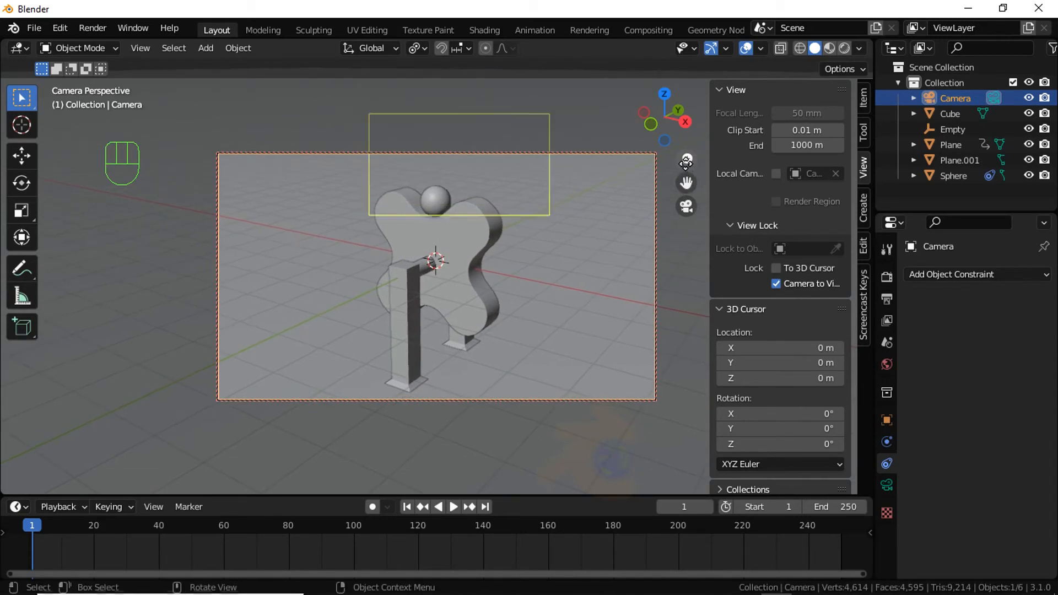
{"action": "key", "text": "space"}
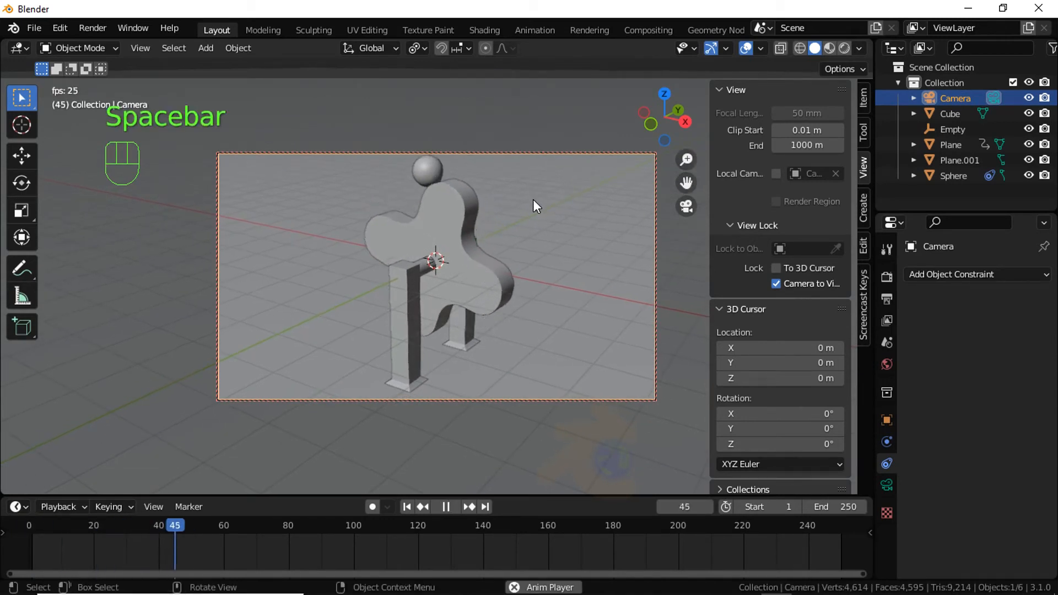
{"action": "key", "text": "space"}
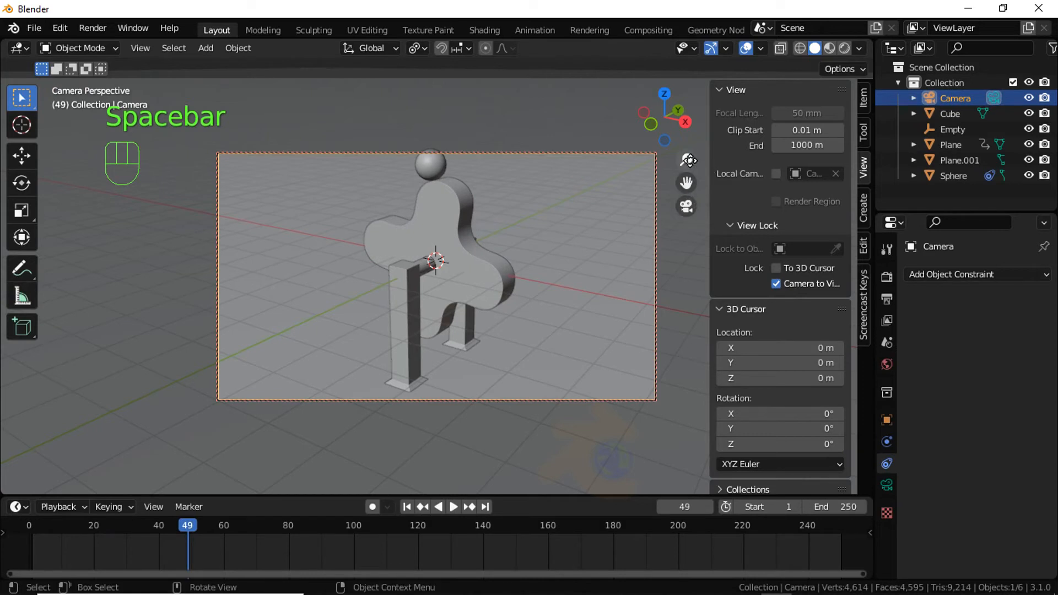
- Pull the camera back slightly so the sphere stays inside the frame, and play the animation to check the framing
{"action": "left_click_drag", "start_coordinate": [687, 159], "coordinate": [686, 188]}
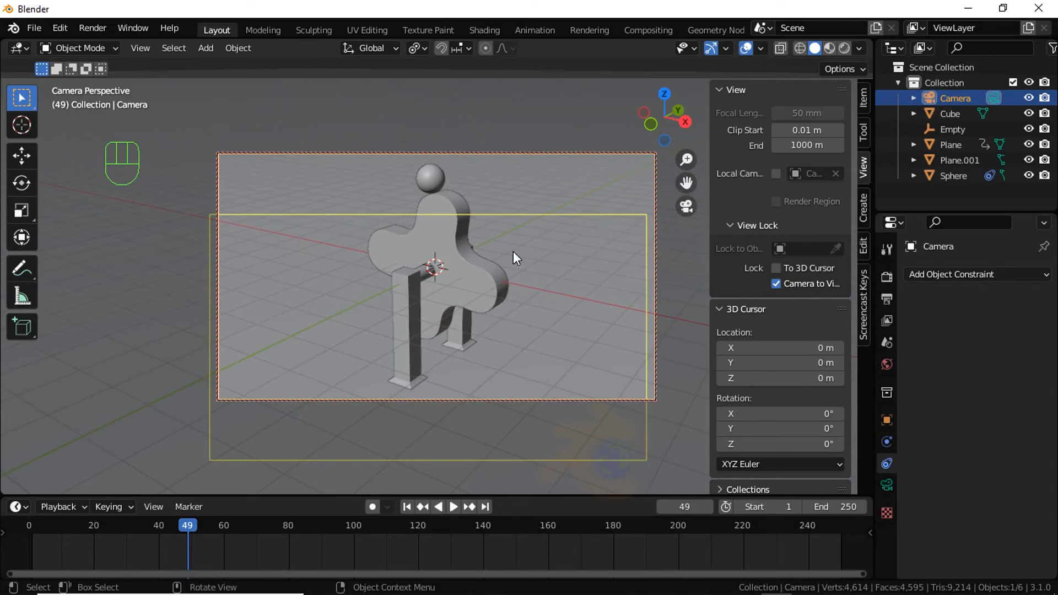
{"action": "key", "text": "space"}
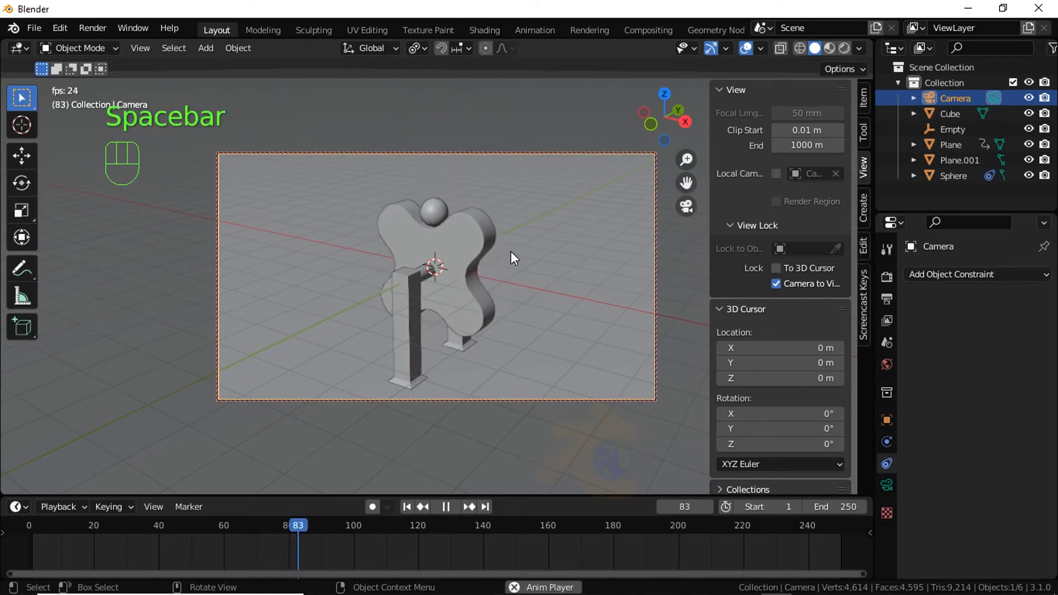
{"action": "key", "text": "space"}
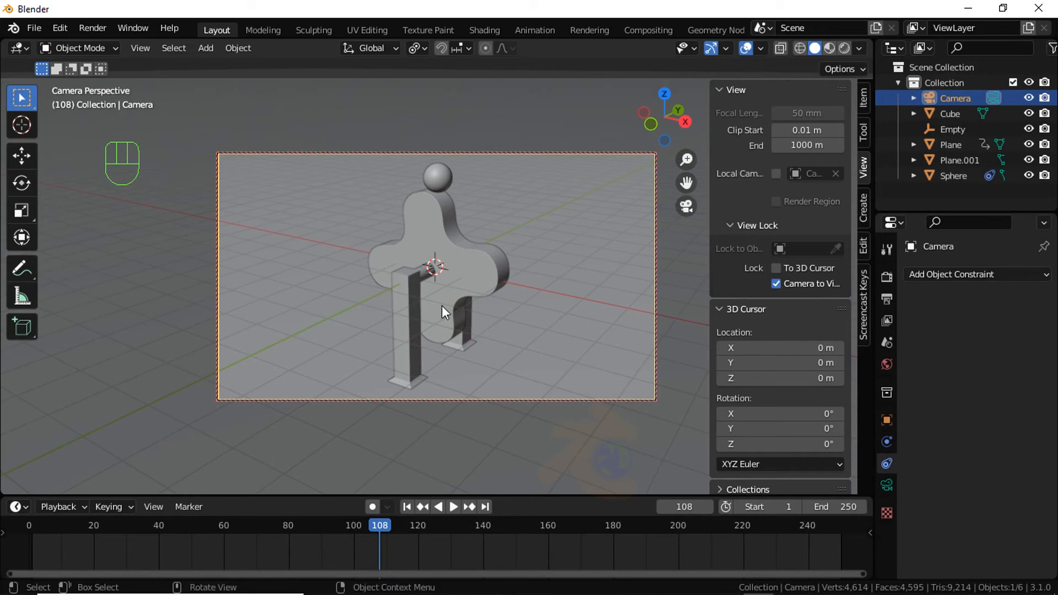
- Switch the viewport to Material Preview shading and enable Ambient Occlusion and Screen Space Reflections for the Eevee renderer
{"action": "left_click", "coordinate": [833, 54]}
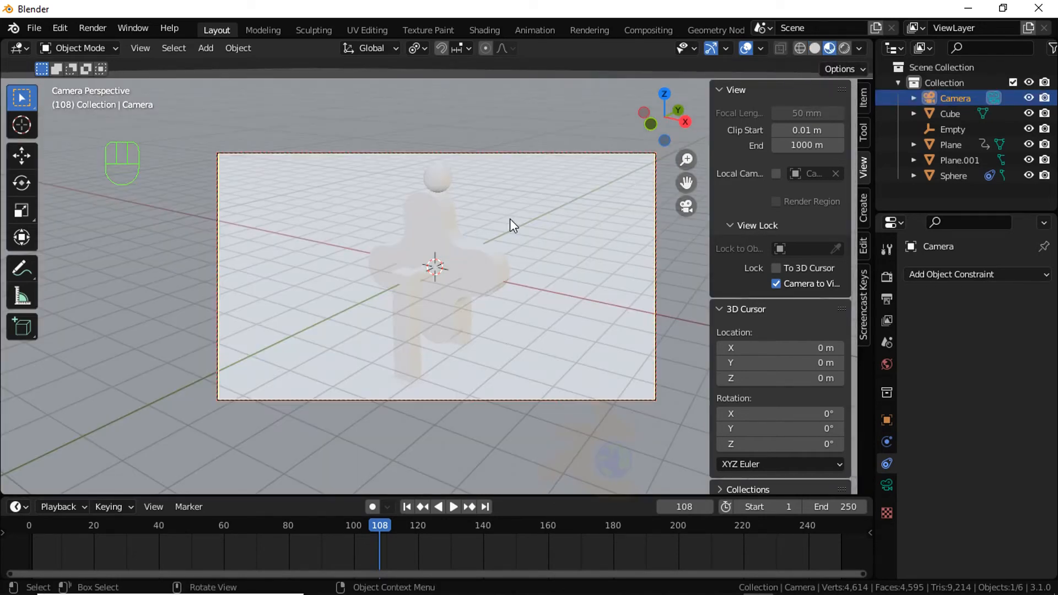
{"action": "left_click", "coordinate": [885, 280]}
{"action": "left_click", "coordinate": [925, 383]}
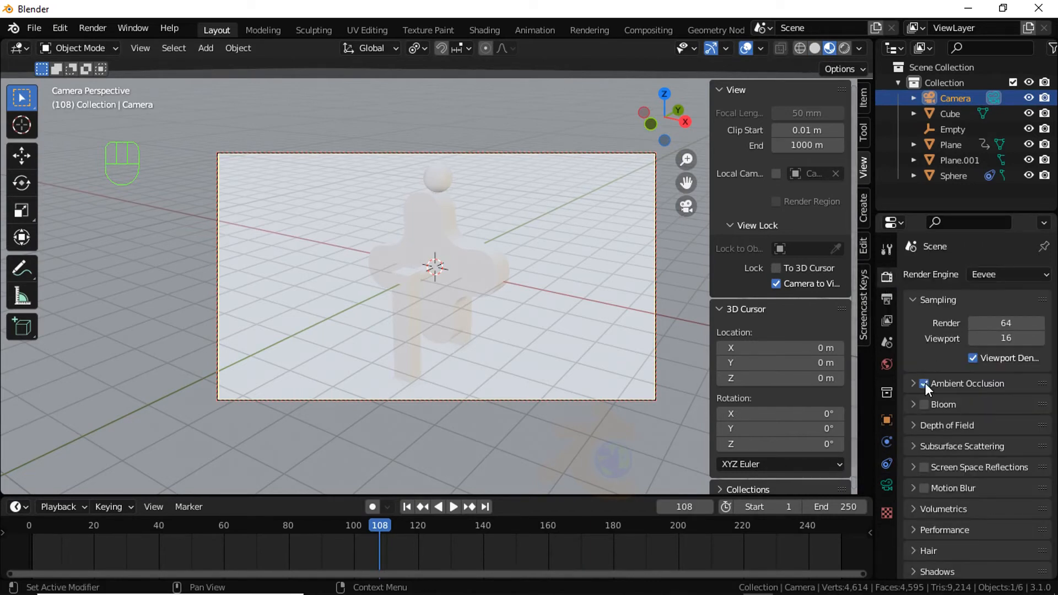
{"action": "left_click", "coordinate": [929, 464]}
- Set the Color Management look to High Contrast
{"action": "scroll", "coordinate": [943, 457], "scroll_direction": "down", "scroll_amount": 5}
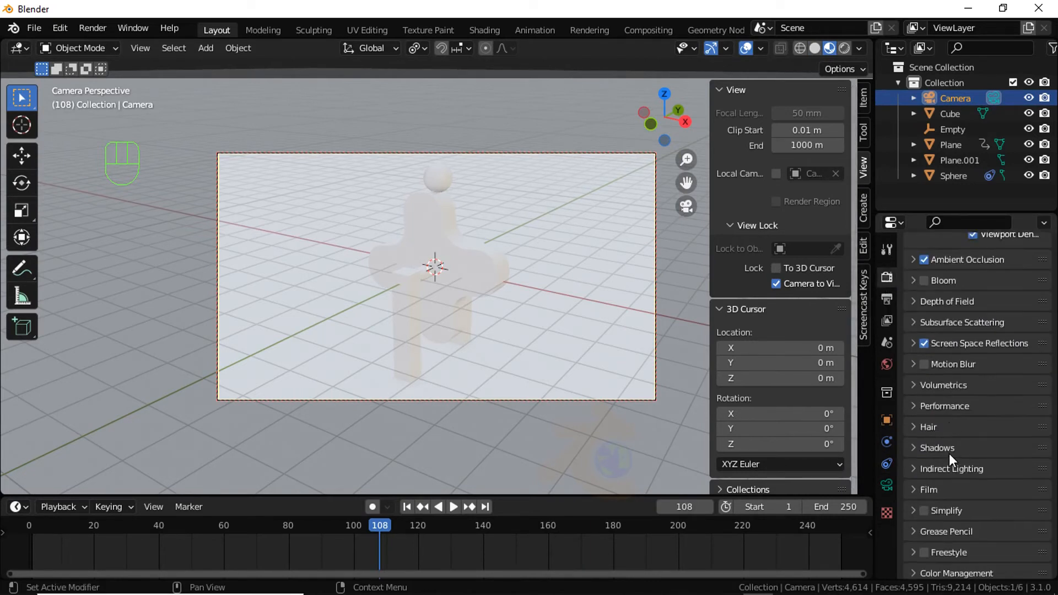
{"action": "left_click", "coordinate": [945, 566]}
{"action": "scroll", "coordinate": [954, 546], "scroll_direction": "down", "scroll_amount": 4}
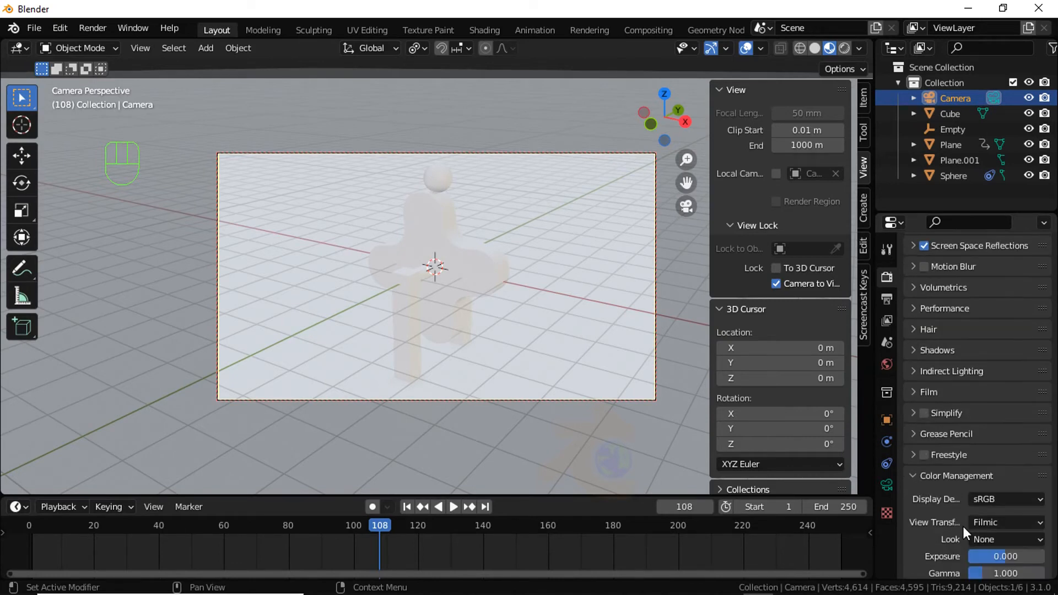
{"action": "left_click", "coordinate": [986, 537]}
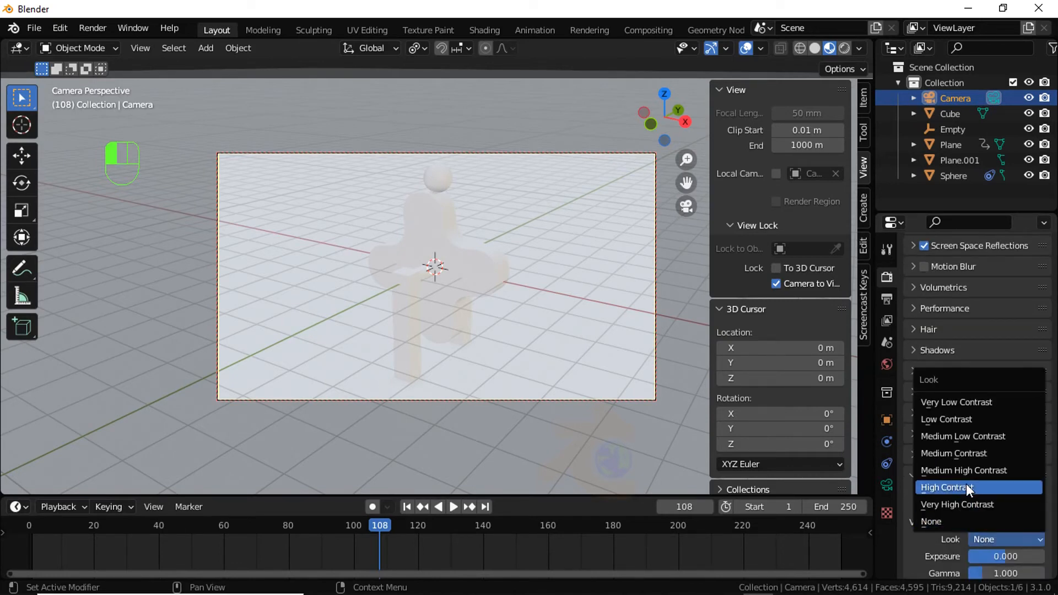
{"action": "left_click", "coordinate": [967, 486]}
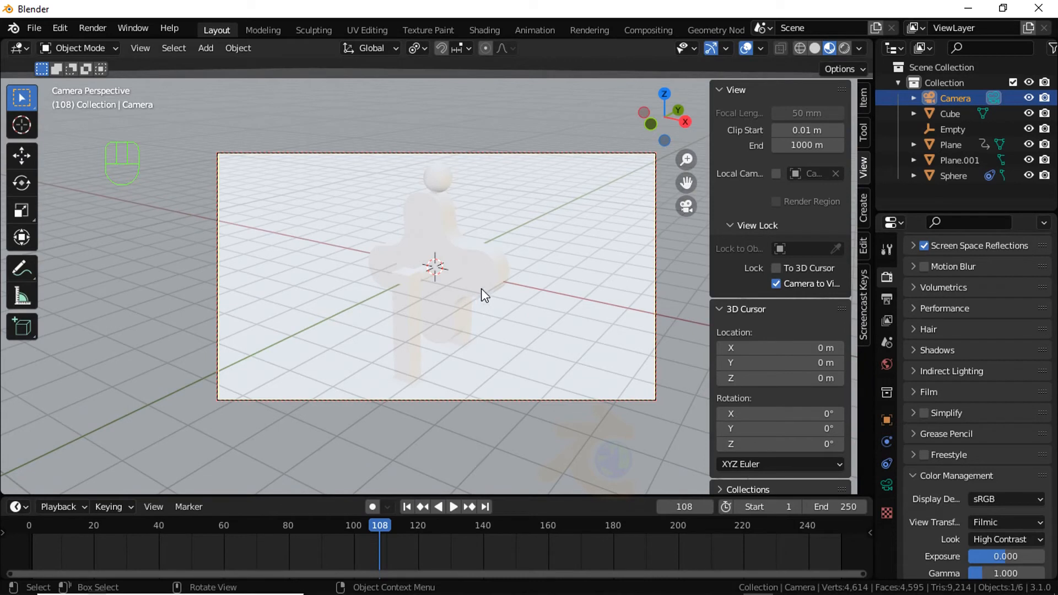
- Give the cross-shaped part a new material with a Glossy BSDF surface and a saturated orange-red color
{"action": "left_click", "coordinate": [481, 288]}
{"action": "left_click", "coordinate": [888, 551]}
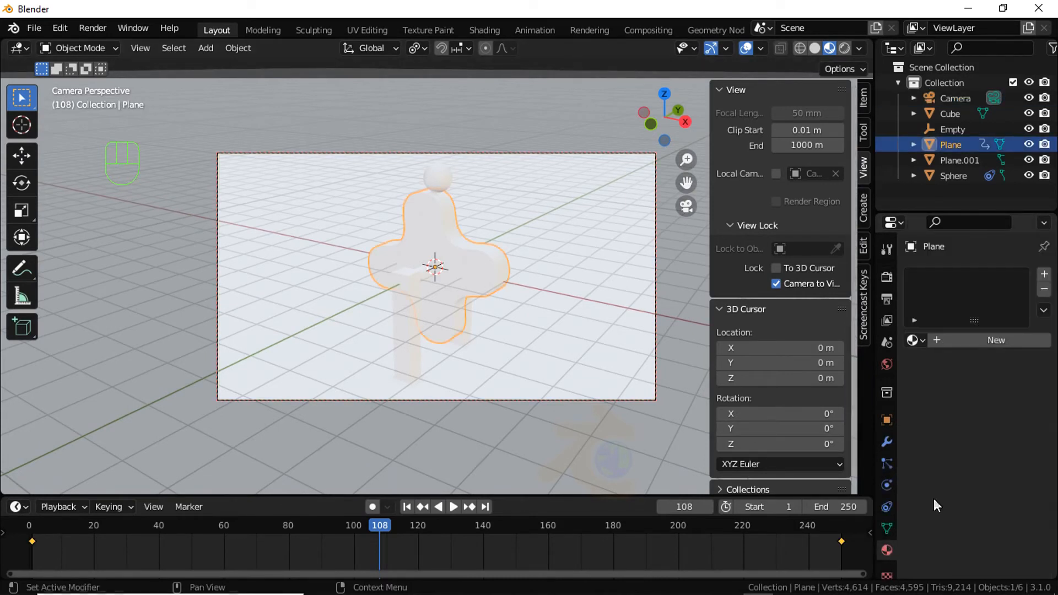
{"action": "left_click", "coordinate": [952, 341]}
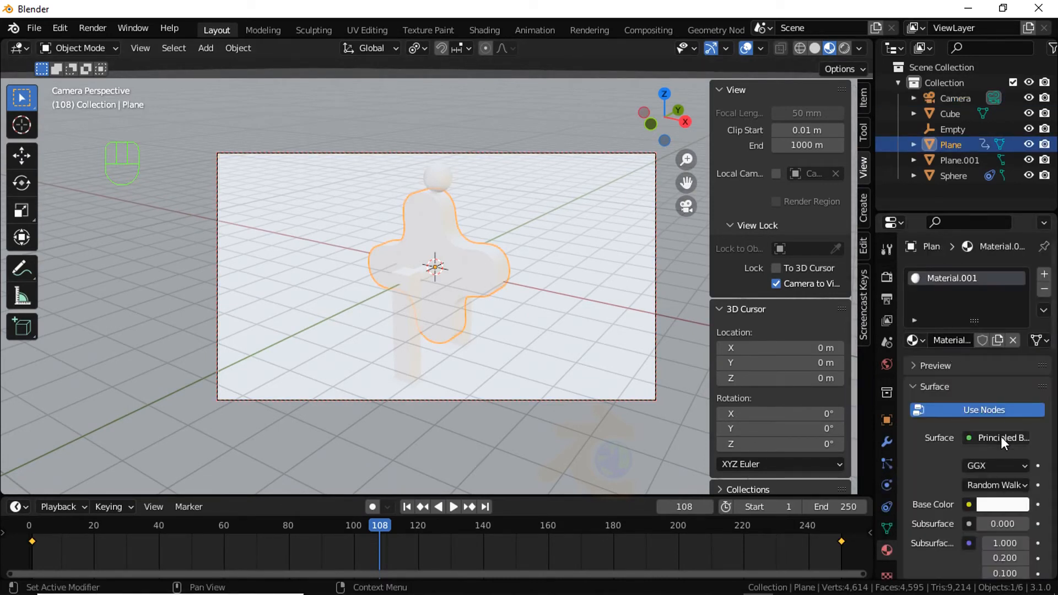
{"action": "left_click", "coordinate": [1001, 437]}
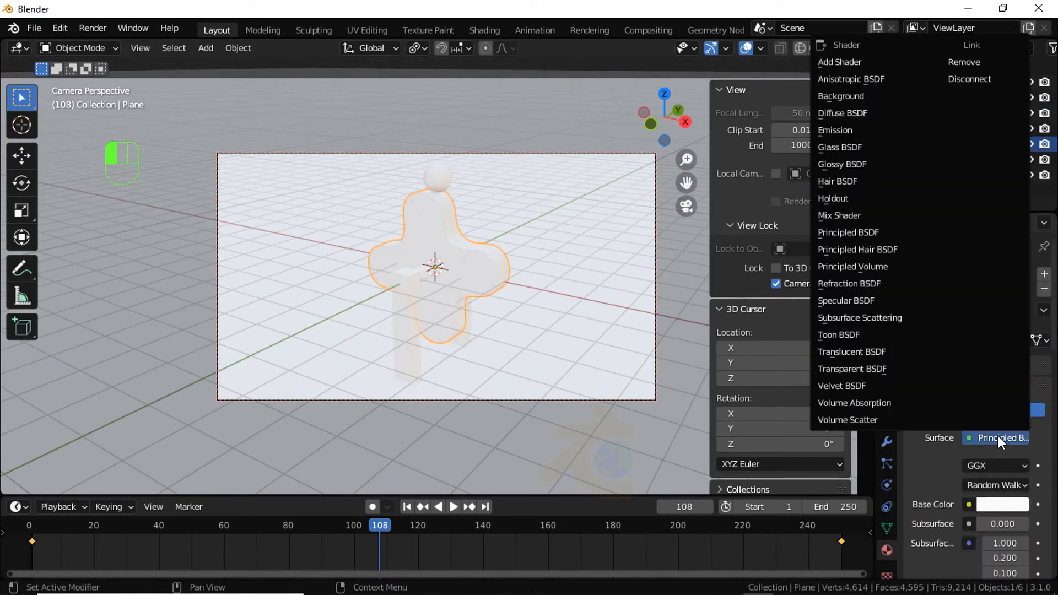
{"action": "left_click", "coordinate": [839, 167]}
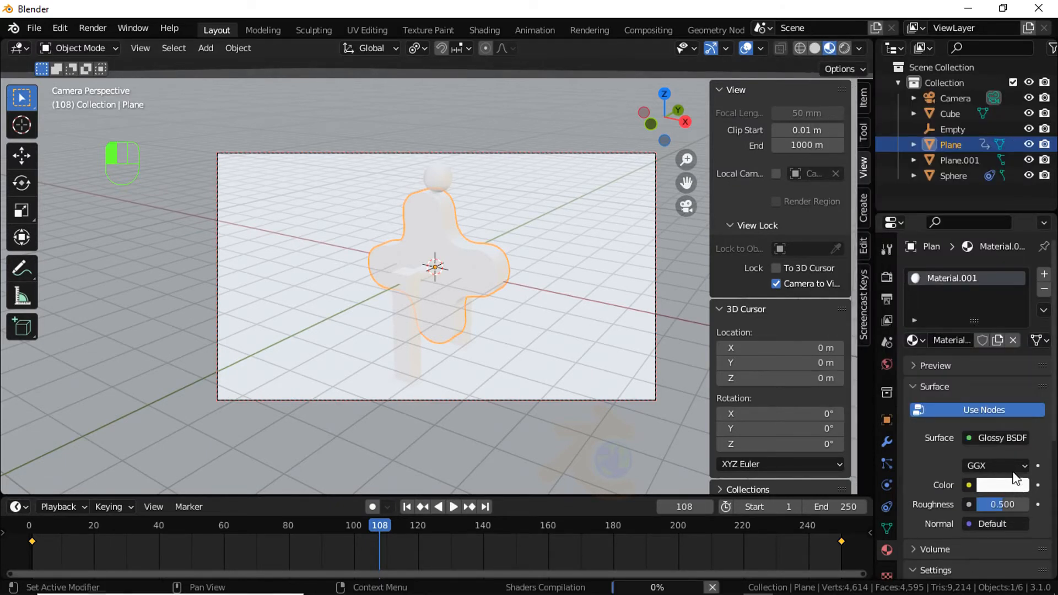
{"action": "left_click", "coordinate": [1015, 484]}
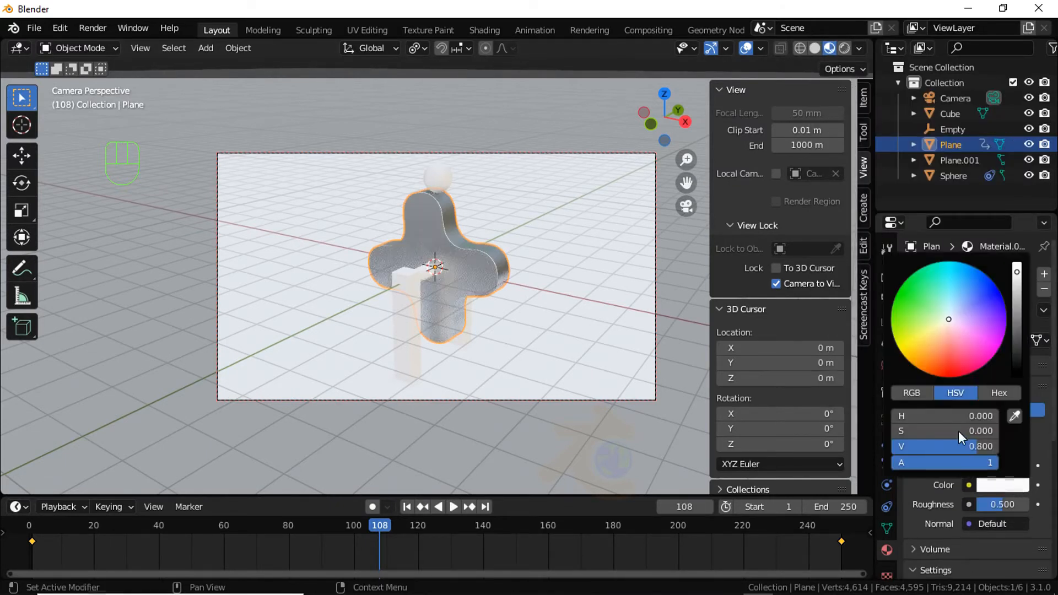
{"action": "left_click", "coordinate": [941, 369]}
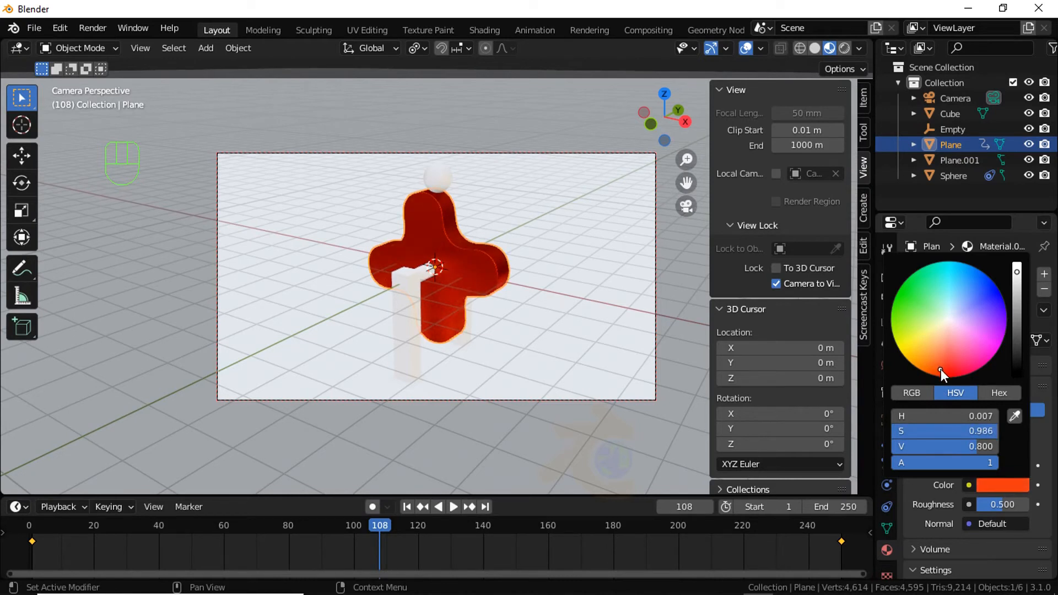
{"action": "left_click_drag", "start_coordinate": [941, 370], "coordinate": [941, 373]}
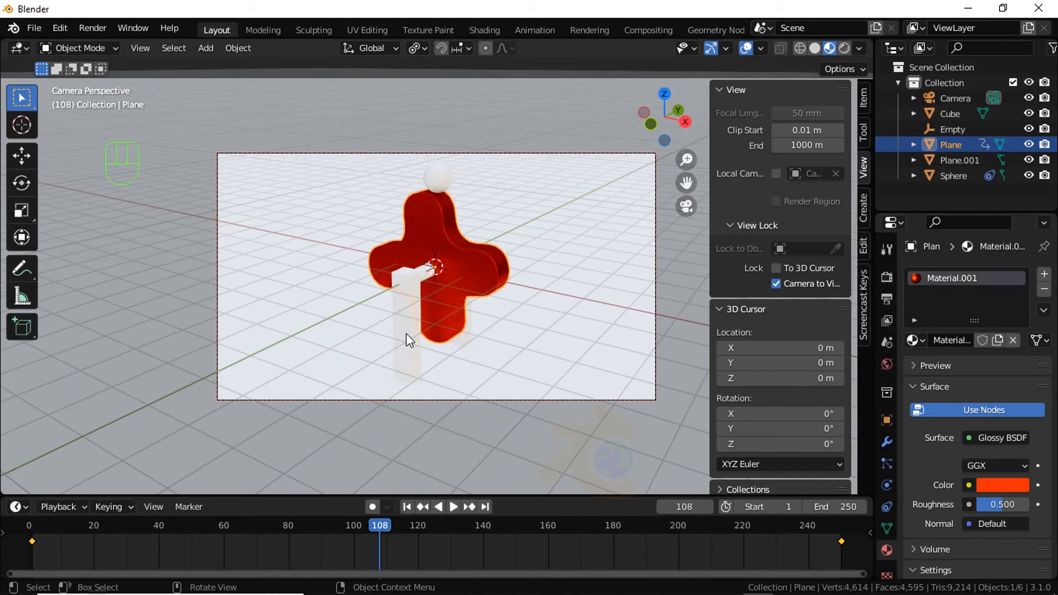
- Give the stand a new Principled BSDF material with a very dark red base color, brightness value about 0.09
{"action": "left_click", "coordinate": [421, 315]}
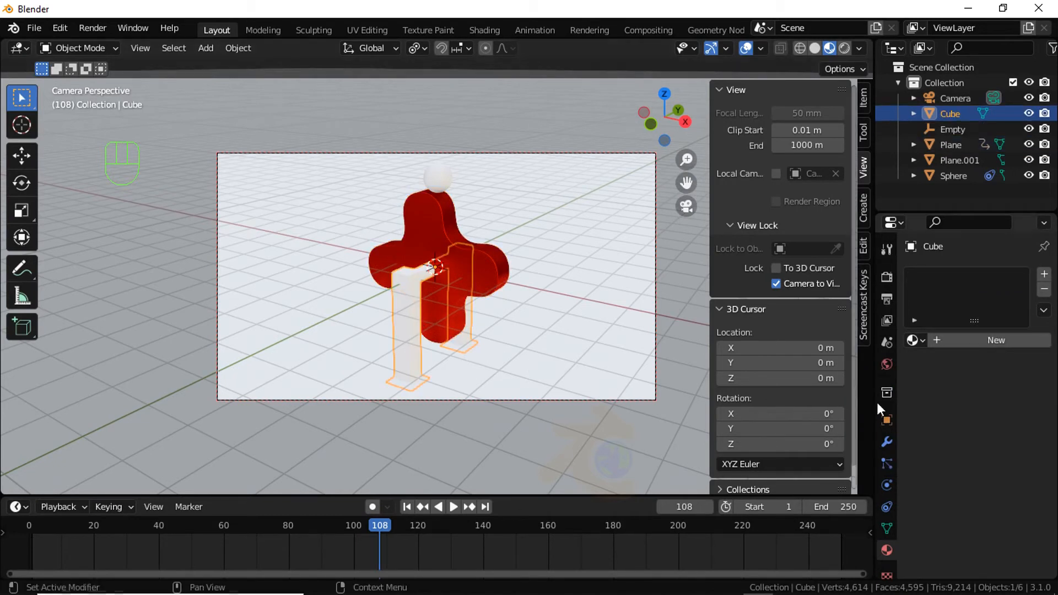
{"action": "left_click", "coordinate": [989, 342]}
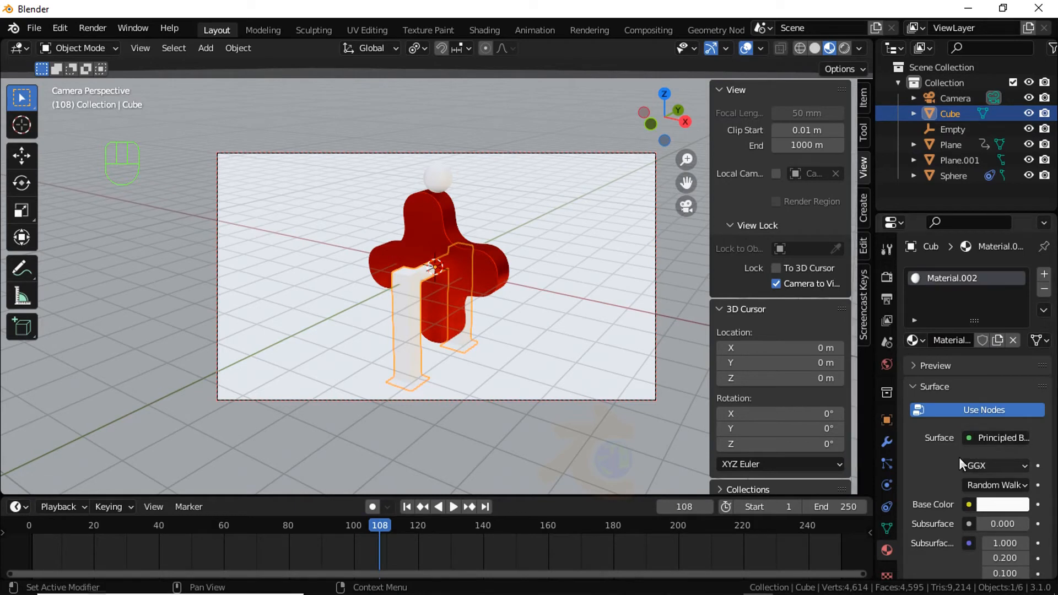
{"action": "scroll", "coordinate": [982, 466], "scroll_direction": "down", "scroll_amount": 1}
{"action": "left_click", "coordinate": [1010, 474]}
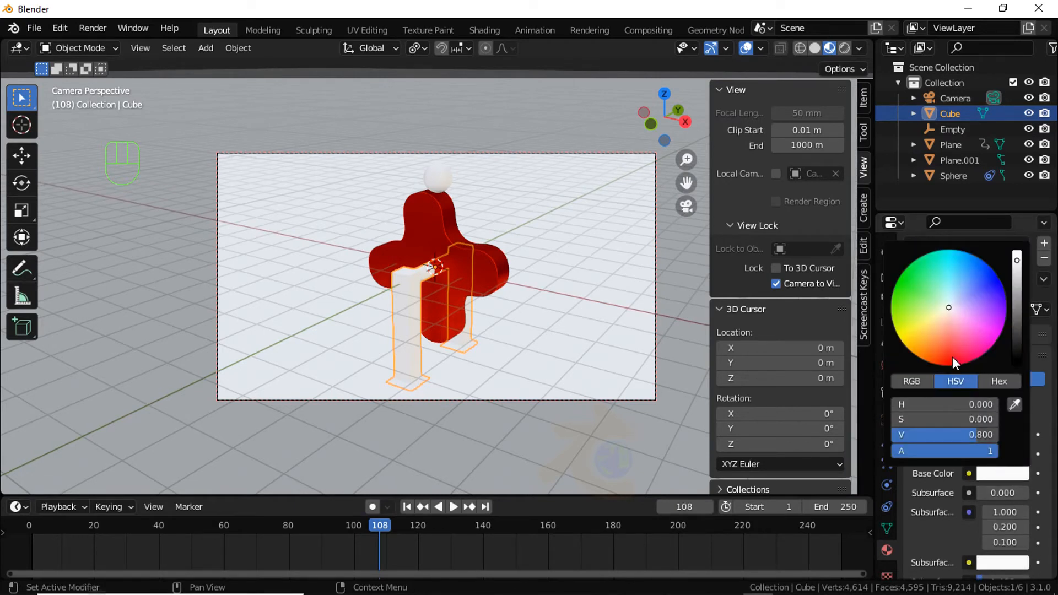
{"action": "left_click_drag", "start_coordinate": [950, 358], "coordinate": [947, 362]}
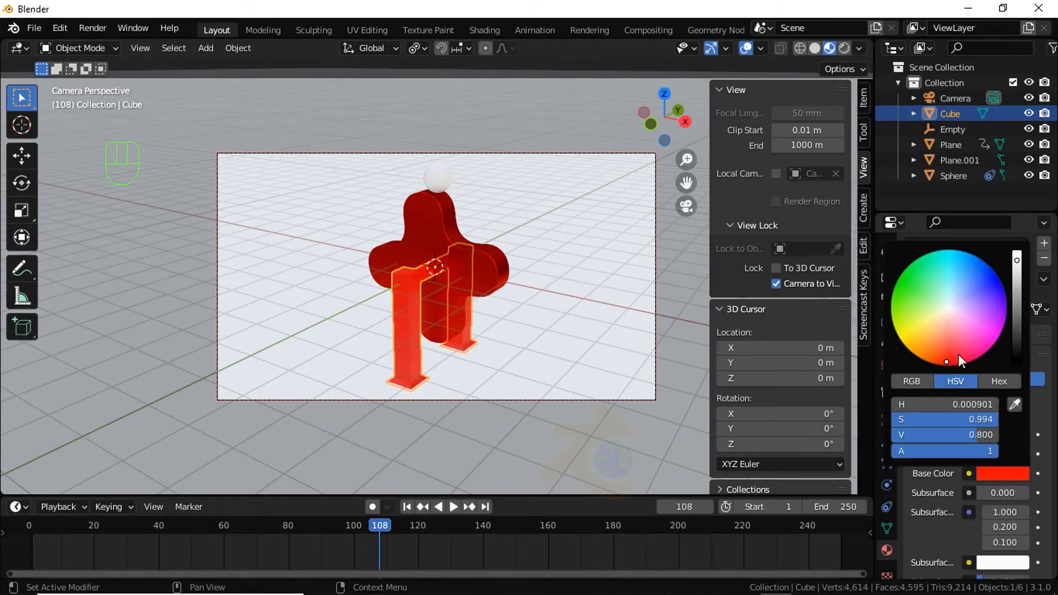
{"action": "left_click_drag", "start_coordinate": [1017, 274], "coordinate": [1010, 328]}
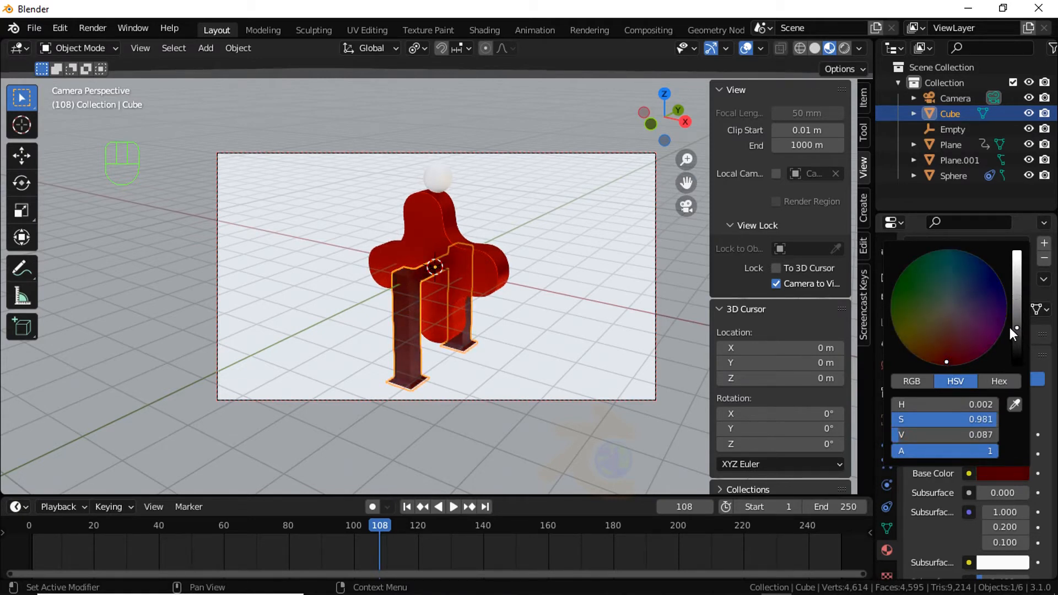
{"action": "left_click_drag", "start_coordinate": [948, 361], "coordinate": [951, 355]}
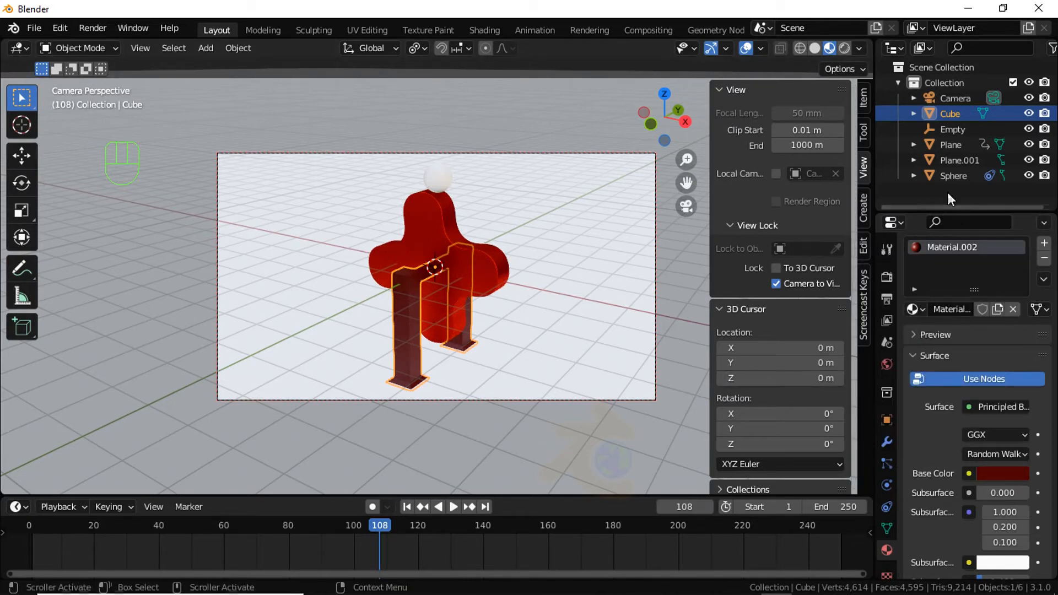
- Give the ground plane Plane.001 a new material with a light pink base color
{"action": "left_click", "coordinate": [960, 161]}
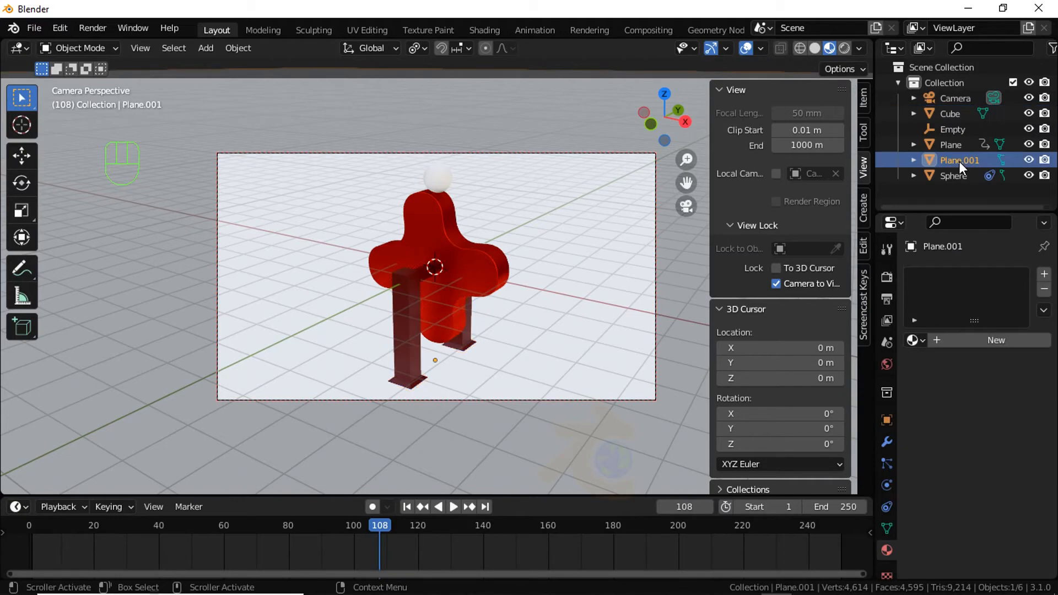
{"action": "left_click", "coordinate": [965, 342]}
{"action": "scroll", "coordinate": [980, 485], "scroll_direction": "down", "scroll_amount": 1}
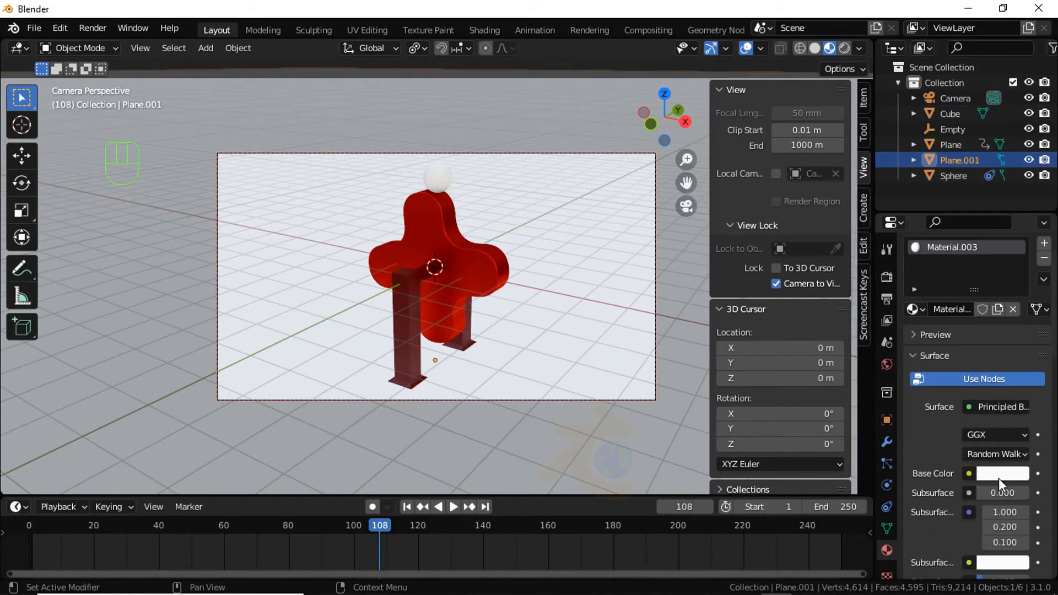
{"action": "left_click", "coordinate": [998, 476]}
{"action": "mouse_move", "coordinate": [966, 337]}
{"action": "left_mouse_down"}
{"action": "mouse_move", "coordinate": [974, 332]}
{"action": "mouse_move", "coordinate": [964, 316]}
{"action": "left_mouse_up"}
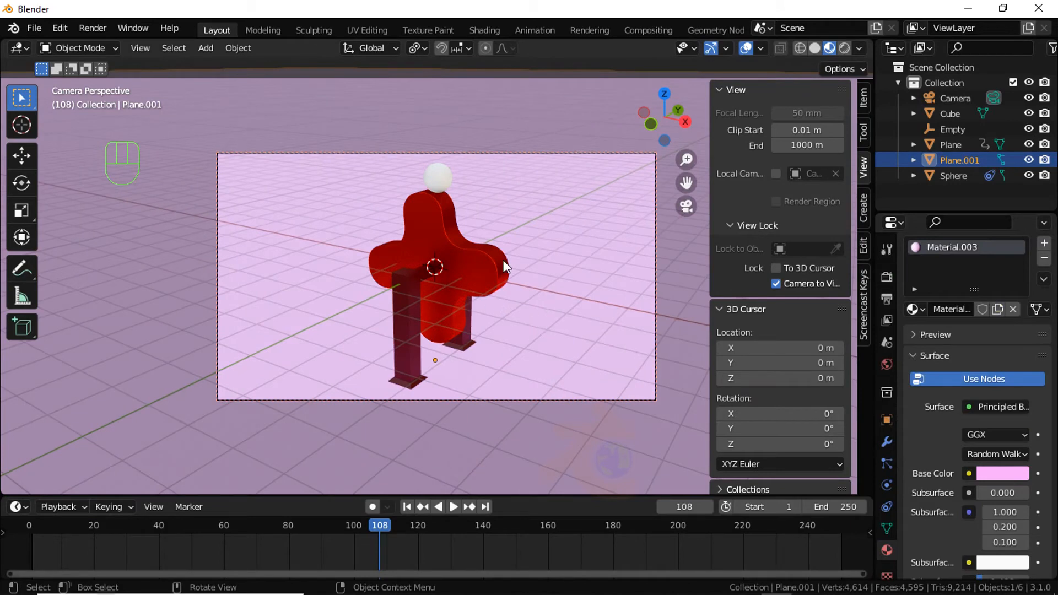
- Switch to the Shading workspace, select the sphere above the cross-shaped part and create a new material for it
{"action": "left_click", "coordinate": [483, 32]}
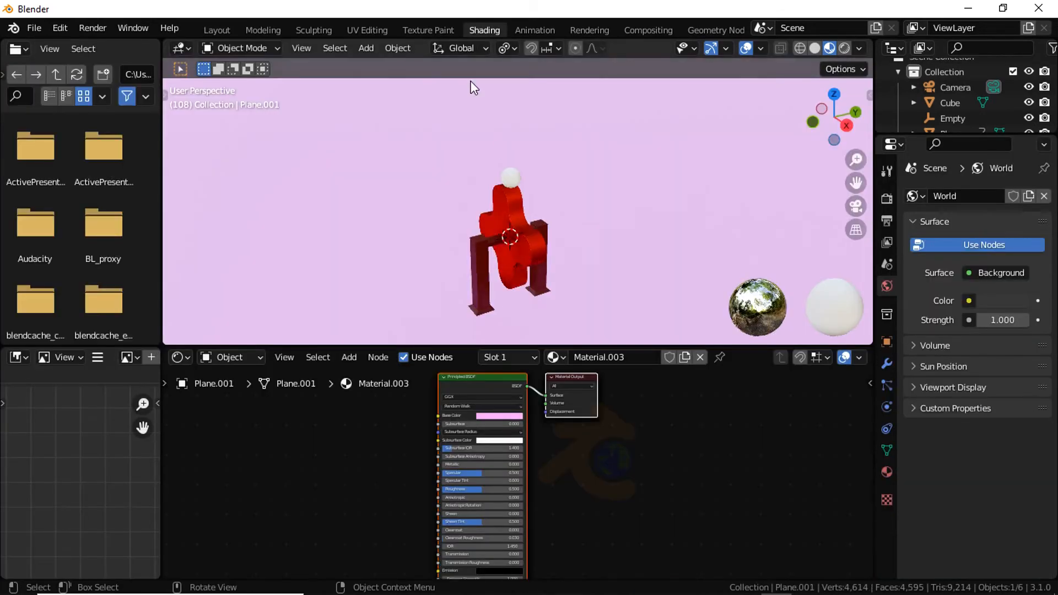
{"action": "mouse_move", "coordinate": [513, 203]}
{"action": "middle_mouse_down"}
{"action": "mouse_move", "coordinate": [496, 202]}
{"action": "mouse_move", "coordinate": [587, 178]}
{"action": "mouse_move", "coordinate": [566, 182]}
{"action": "middle_mouse_up"}
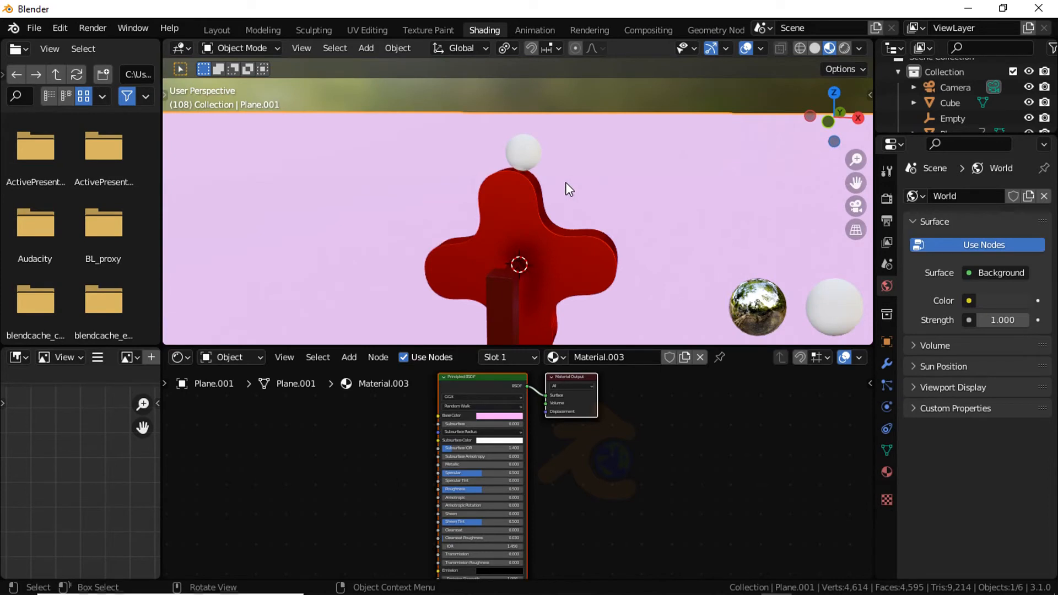
{"action": "left_click", "coordinate": [531, 158]}
{"action": "scroll", "coordinate": [532, 169], "scroll_direction": "up", "scroll_amount": 4}
{"action": "scroll", "coordinate": [533, 172], "scroll_direction": "up", "scroll_amount": 3}
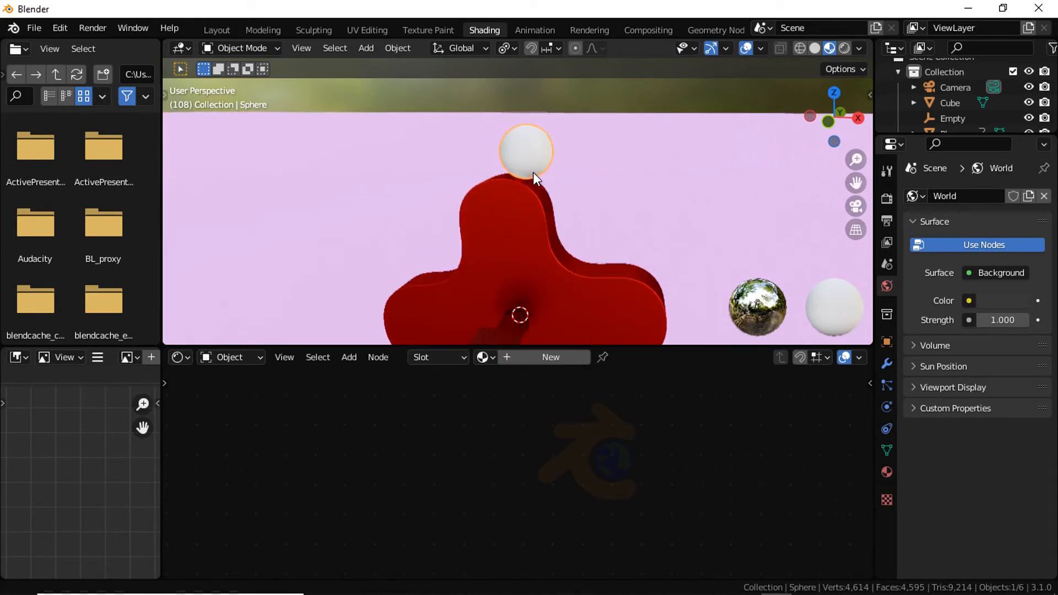
{"action": "left_click", "coordinate": [537, 358]}
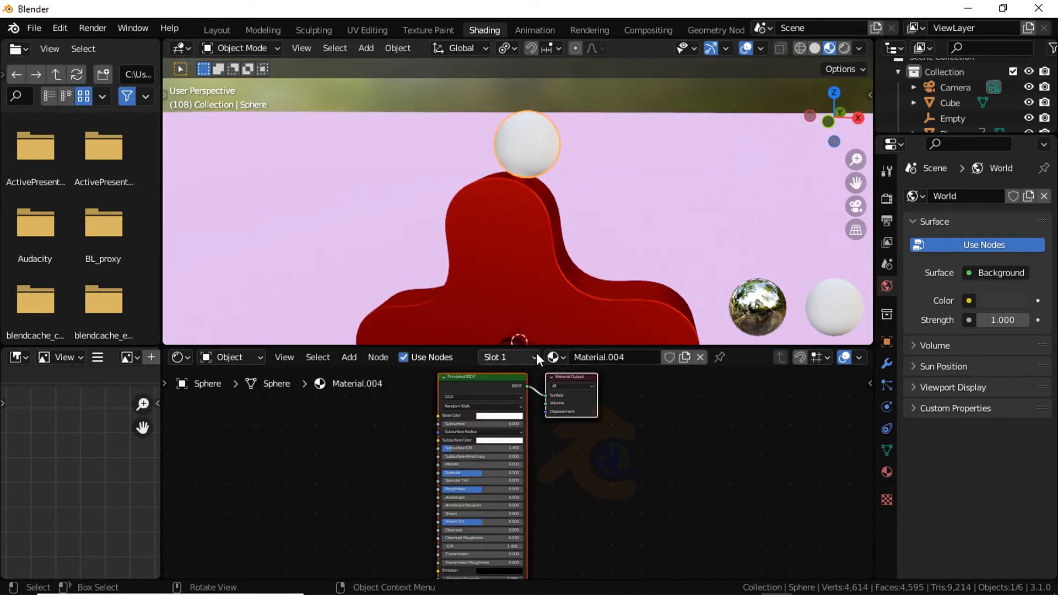
- Add a ColorRamp node before the sphere material's Principled BSDF and connect its Color output to Base Color
{"action": "mouse_move", "coordinate": [600, 469]}
{"action": "middle_mouse_down"}
{"action": "mouse_move", "coordinate": [627, 463]}
{"action": "mouse_move", "coordinate": [617, 475]}
{"action": "middle_mouse_up"}
{"action": "scroll", "coordinate": [615, 475], "scroll_direction": "up", "scroll_amount": 2}
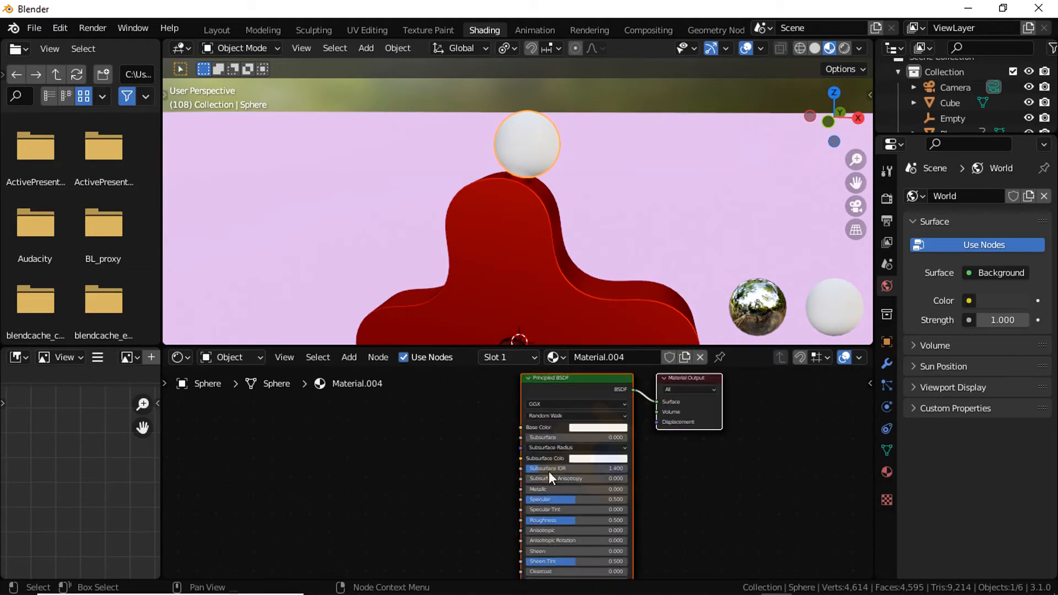
{"action": "key", "text": "shift+a"}
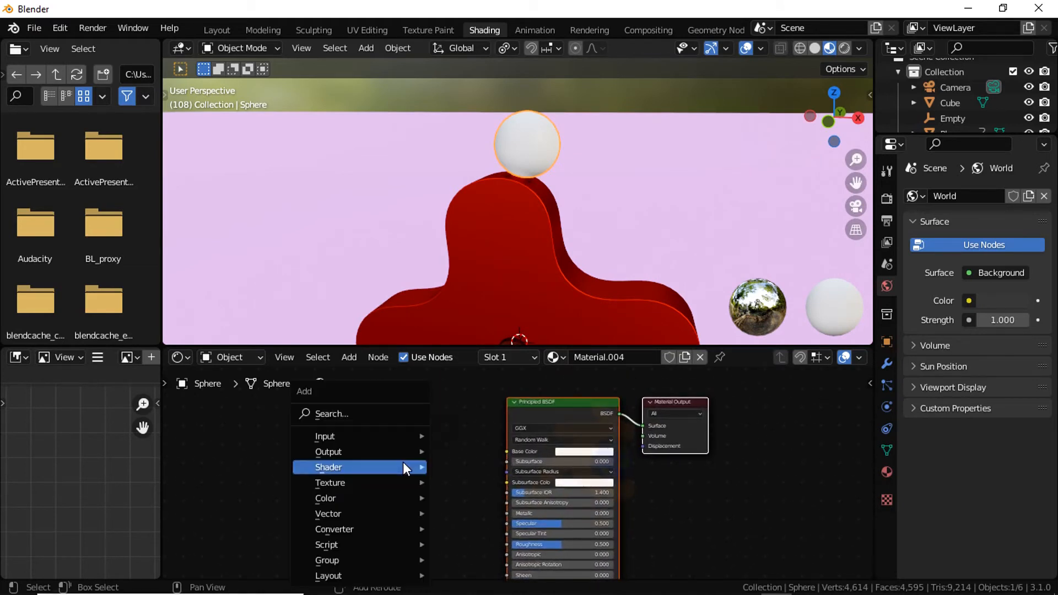
{"action": "left_click", "coordinate": [369, 413]}
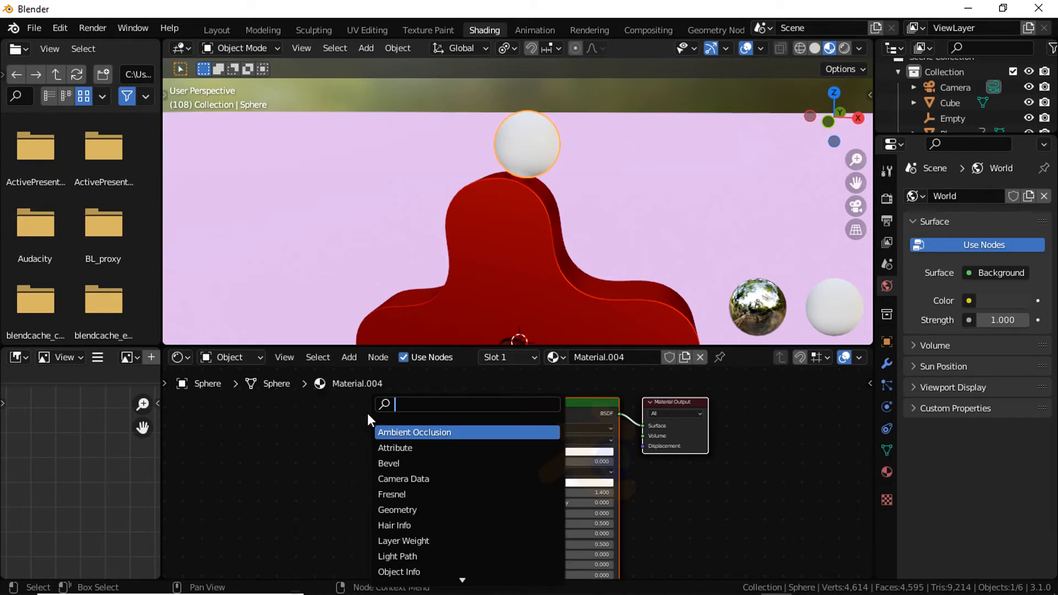
{"action": "type", "text": "COLO"}
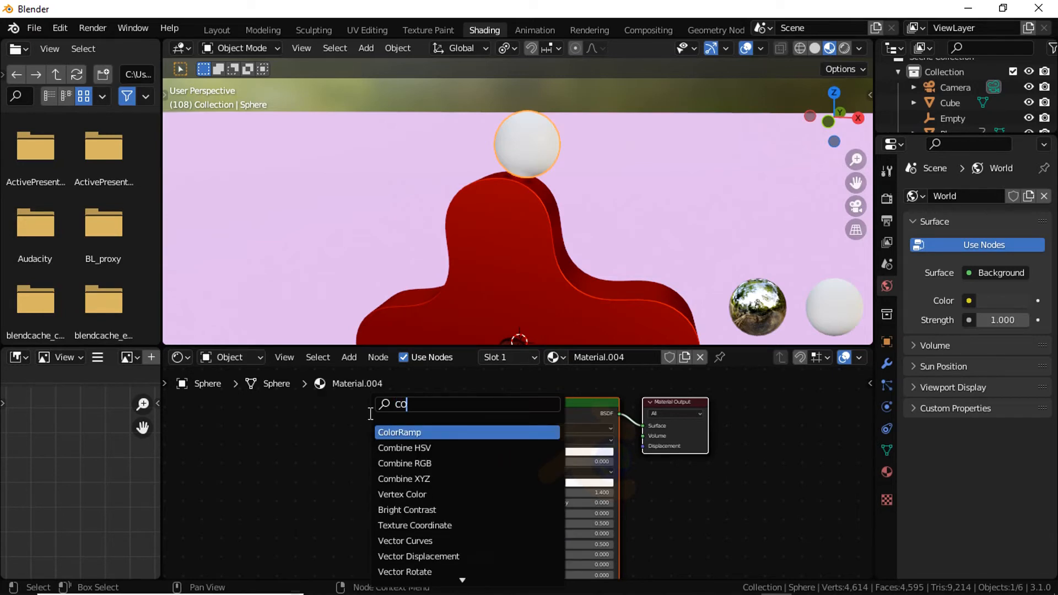
{"action": "left_click", "coordinate": [416, 430]}
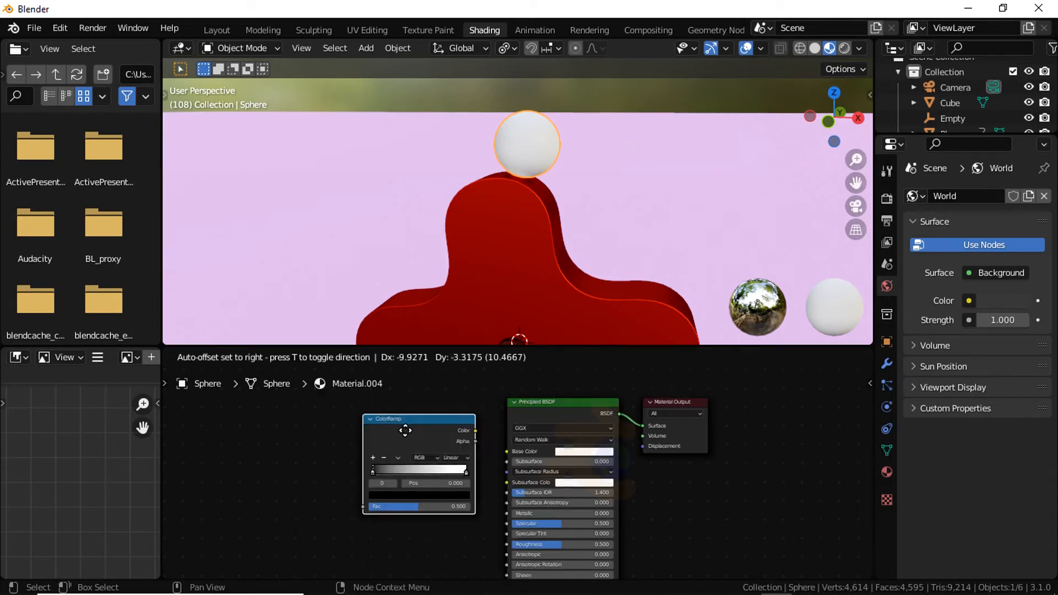
{"action": "left_click", "coordinate": [354, 435]}
{"action": "left_click_drag", "start_coordinate": [421, 436], "coordinate": [501, 452]}
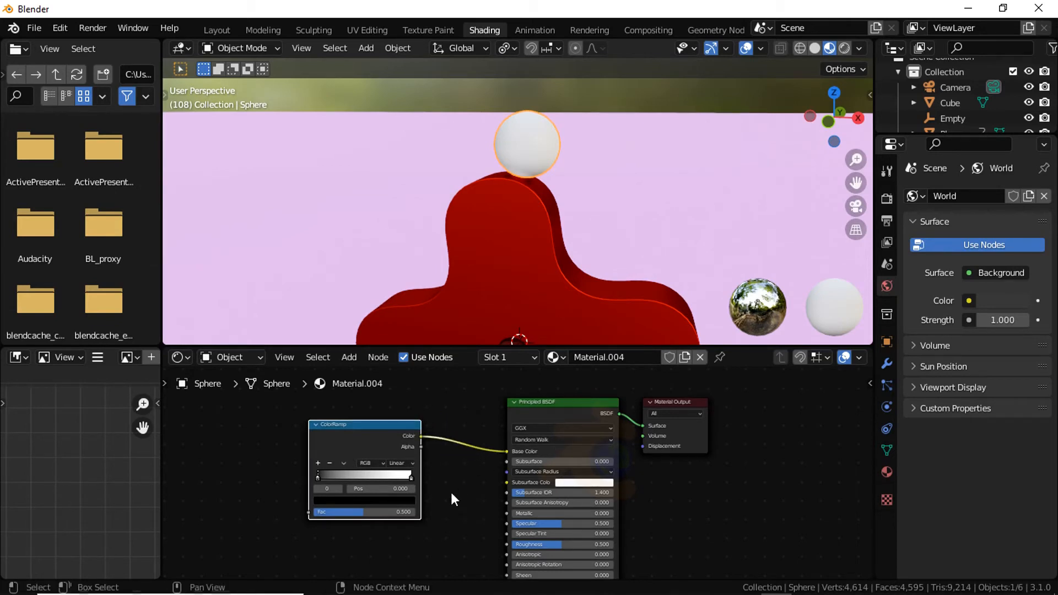
- Add a Noise Texture node before the sphere material's ColorRamp and connect its Fac output to the ColorRamp's Fac input
{"action": "middle_click_drag", "start_coordinate": [451, 492], "coordinate": [599, 492]}
{"action": "scroll", "coordinate": [595, 486], "scroll_direction": "down", "scroll_amount": 1}
{"action": "scroll", "coordinate": [593, 482], "scroll_direction": "down", "scroll_amount": 1}
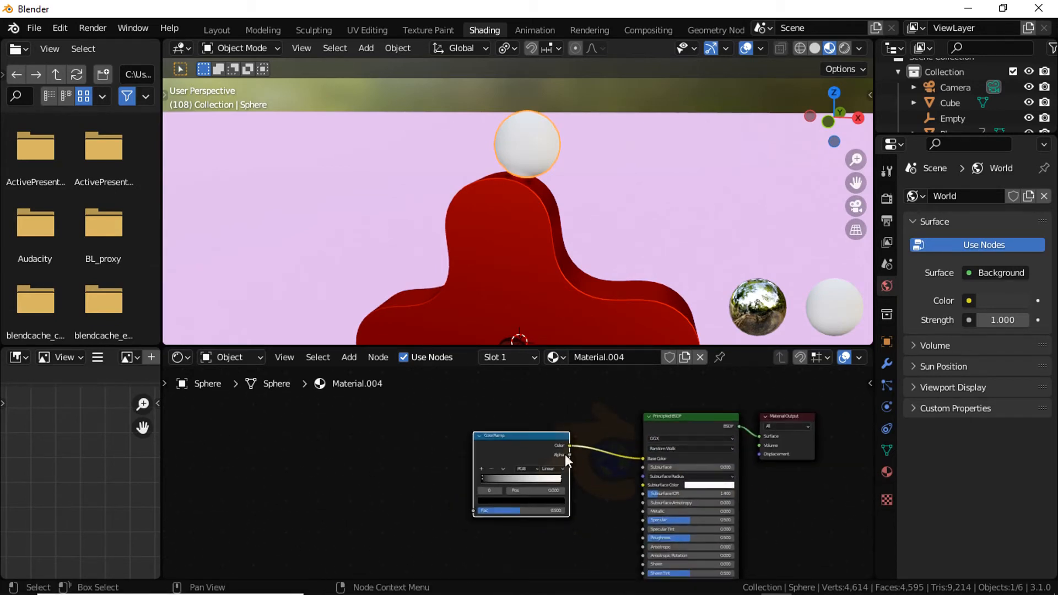
{"action": "scroll", "coordinate": [558, 458], "scroll_direction": "up", "scroll_amount": 1}
{"action": "key", "text": "shift+a"}
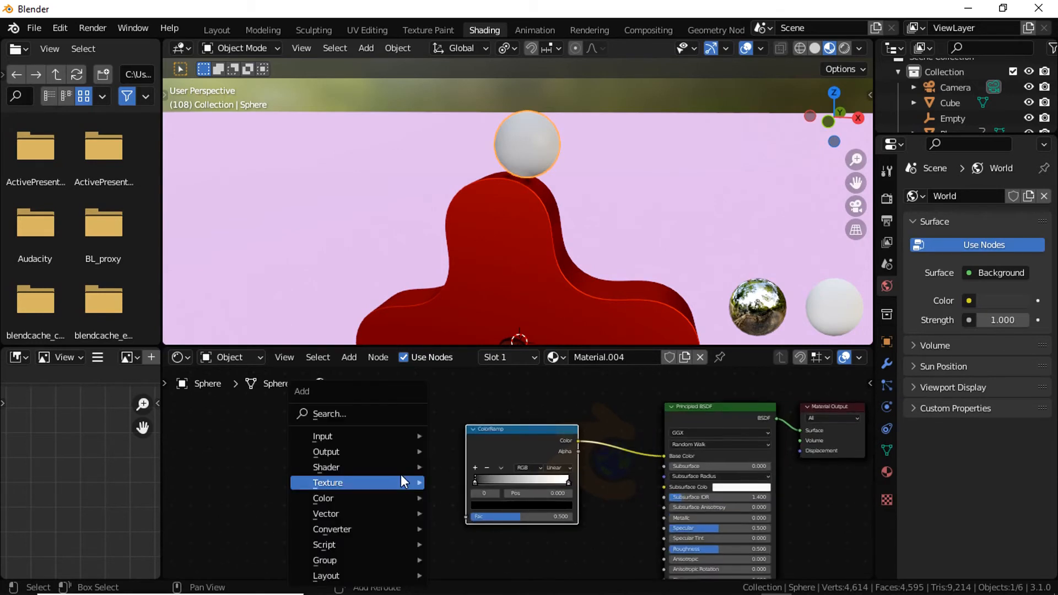
{"action": "left_click", "coordinate": [346, 415]}
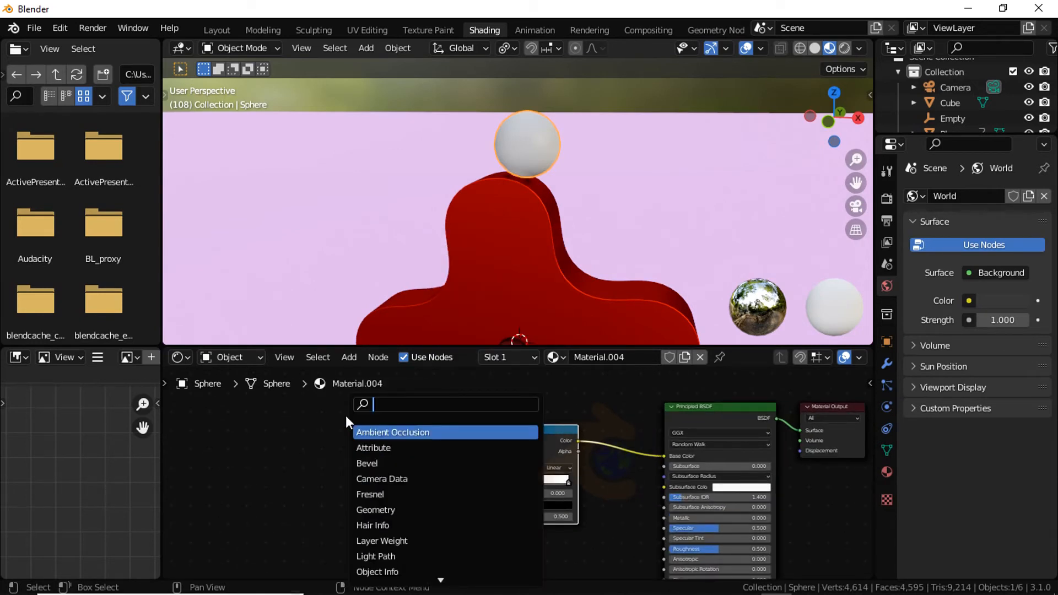
{"action": "type", "text": "N"}
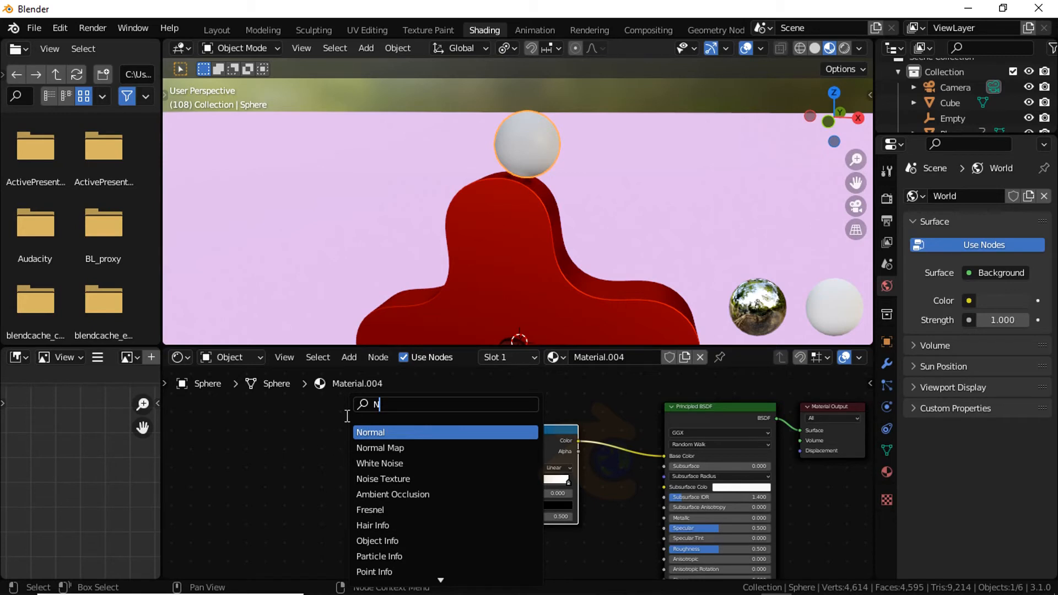
{"action": "type", "text": "OI"}
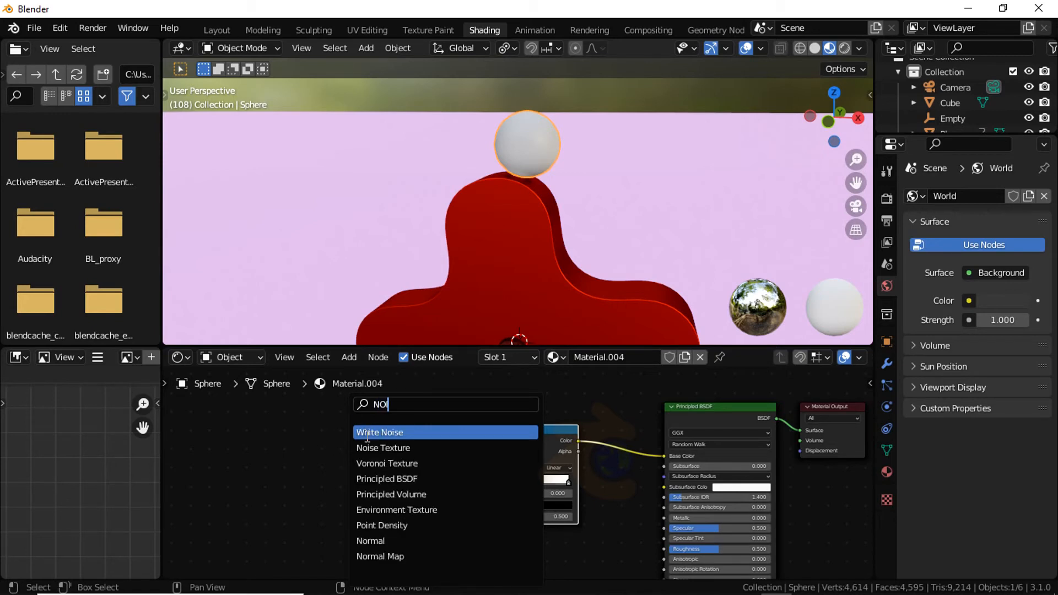
{"action": "left_click", "coordinate": [383, 447]}
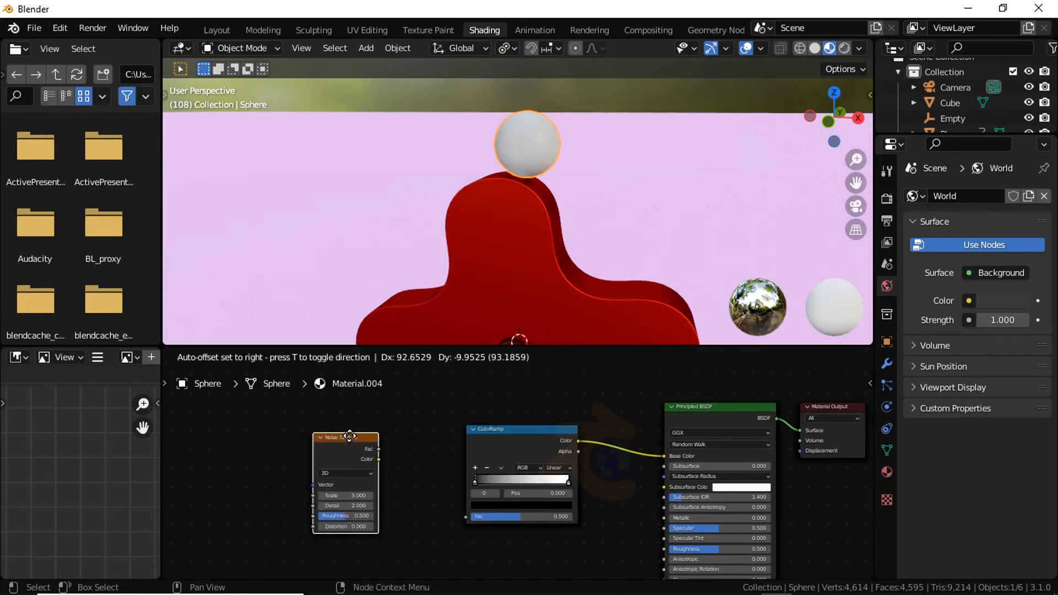
{"action": "left_click", "coordinate": [379, 437]}
{"action": "scroll", "coordinate": [364, 449], "scroll_direction": "up", "scroll_amount": 1}
{"action": "left_click_drag", "start_coordinate": [362, 444], "coordinate": [455, 525]}
- Add a Separate XYZ node and place it before the Noise Texture node with room for another node between them
{"action": "middle_click_drag", "start_coordinate": [388, 474], "coordinate": [497, 456]}
{"action": "key", "text": "shift+a"}
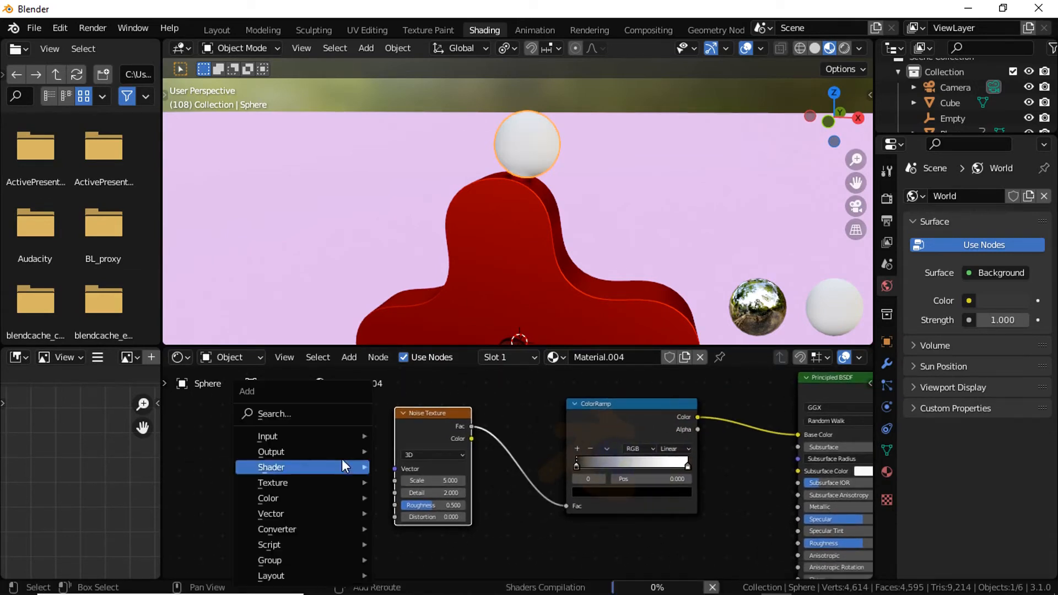
{"action": "left_click", "coordinate": [293, 406]}
{"action": "type", "text": "SE"}
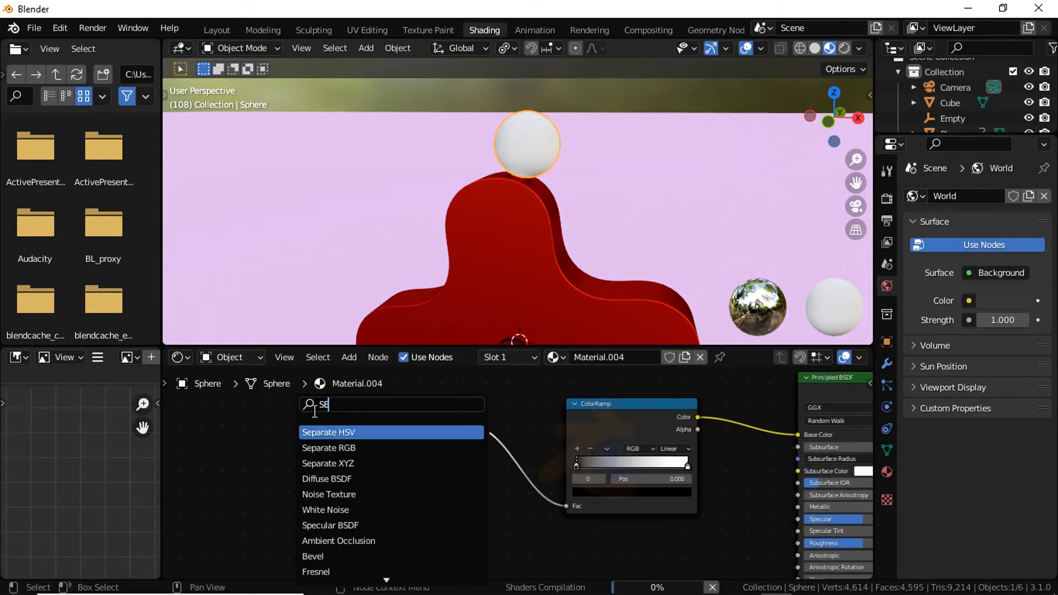
{"action": "left_click", "coordinate": [341, 462]}
{"action": "left_click", "coordinate": [267, 472]}
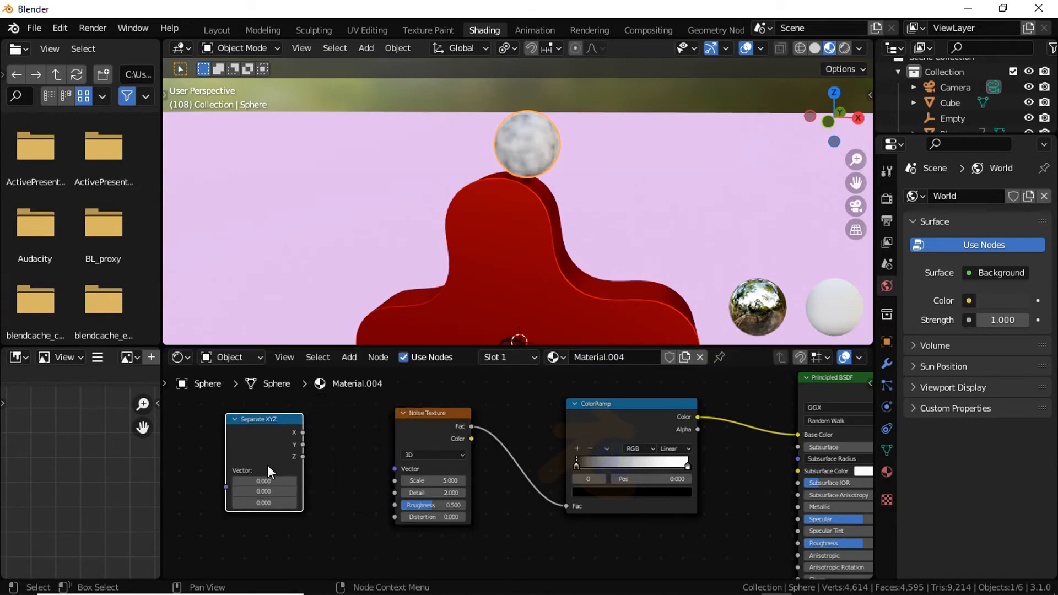
{"action": "middle_click_drag", "start_coordinate": [267, 473], "coordinate": [438, 462]}
{"action": "left_click_drag", "start_coordinate": [438, 462], "coordinate": [412, 461]}
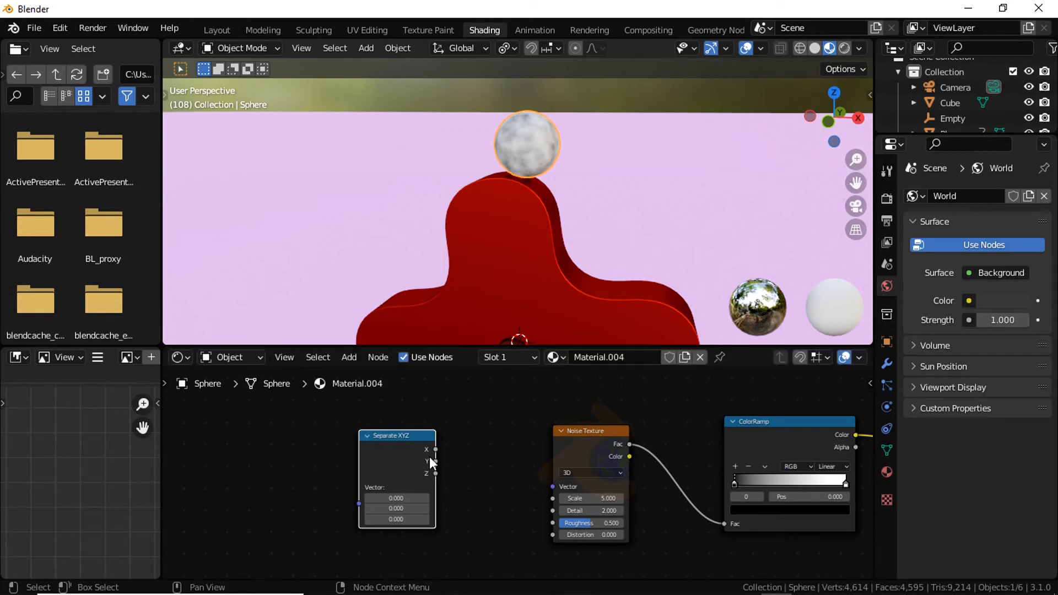
- Add a Combine XYZ node, connect Separate XYZ's X output to its X input and its Vector output to the Noise Texture's Vector
{"action": "key", "text": "shift+a"}
{"action": "left_click", "coordinate": [465, 414]}
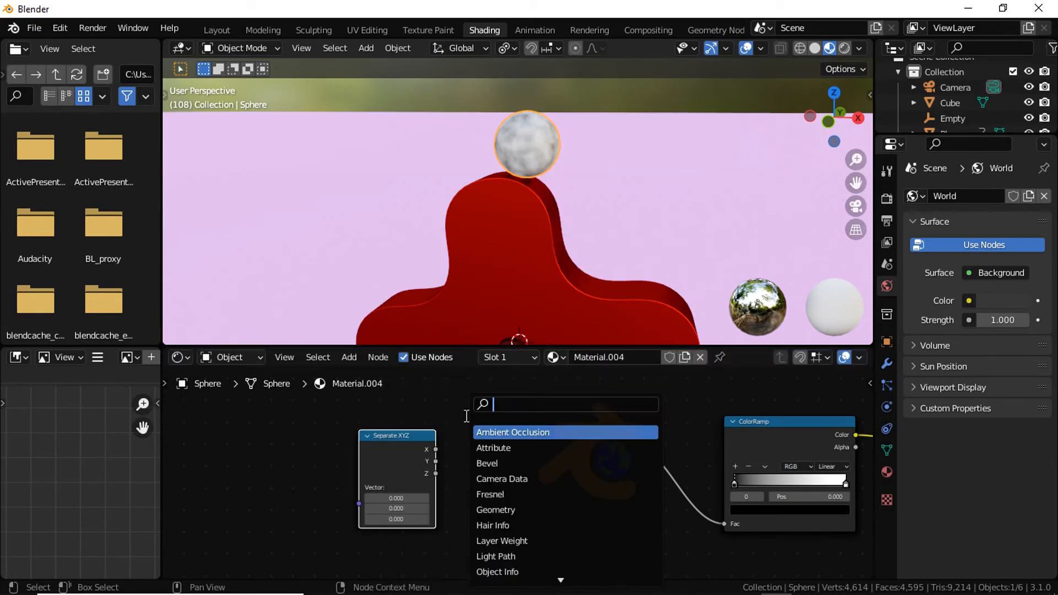
{"action": "type", "text": "com"}
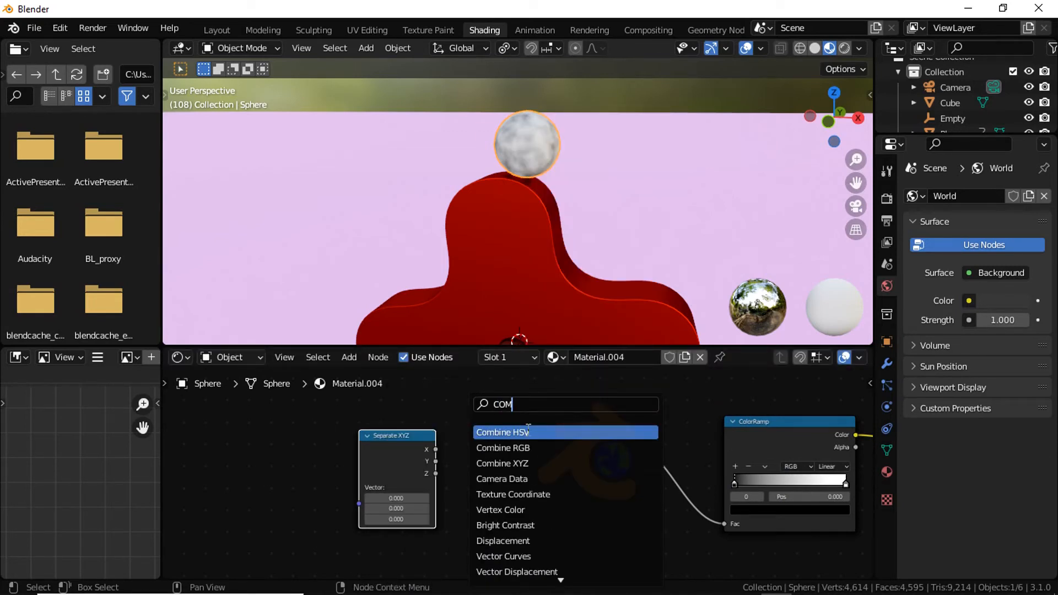
{"action": "left_click", "coordinate": [528, 463]}
{"action": "left_click", "coordinate": [451, 449]}
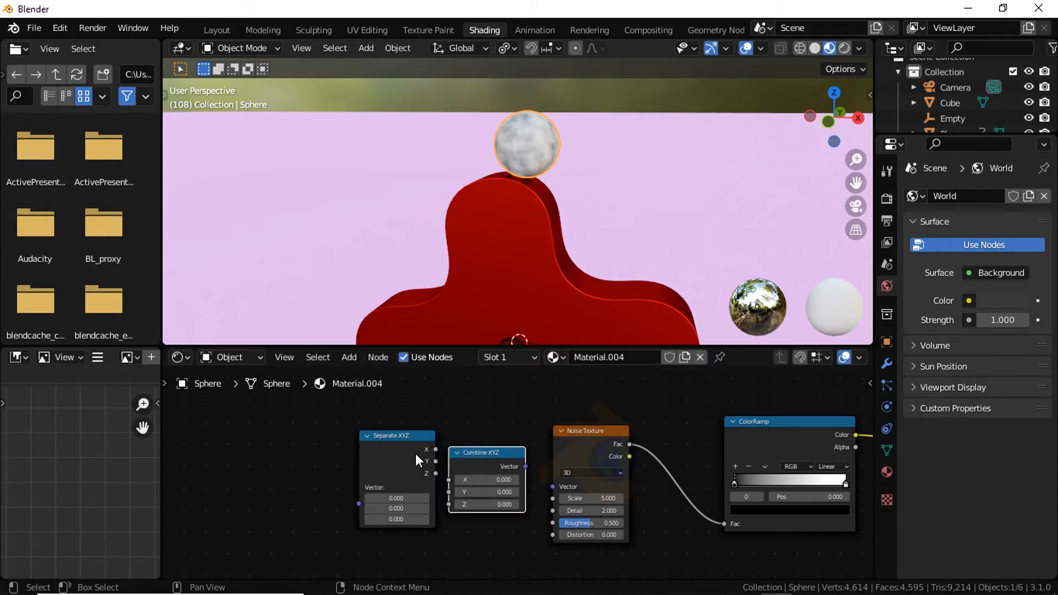
{"action": "mouse_move", "coordinate": [415, 454]}
{"action": "left_mouse_down"}
{"action": "mouse_move", "coordinate": [391, 462]}
{"action": "mouse_move", "coordinate": [415, 449]}
{"action": "left_mouse_up"}
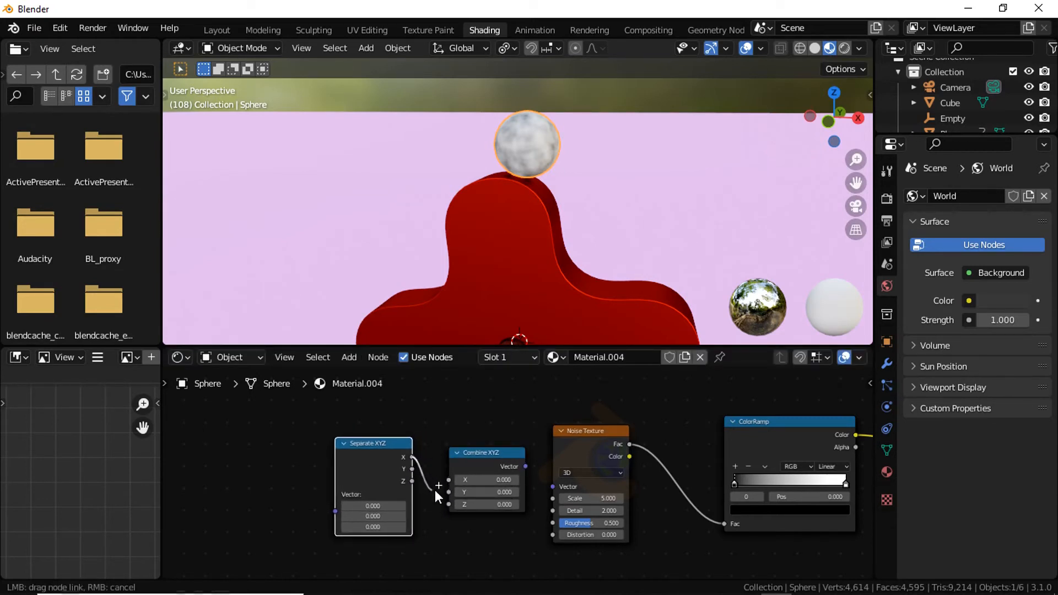
{"action": "left_click_drag", "start_coordinate": [435, 490], "coordinate": [447, 481]}
{"action": "left_click_drag", "start_coordinate": [525, 466], "coordinate": [552, 487]}
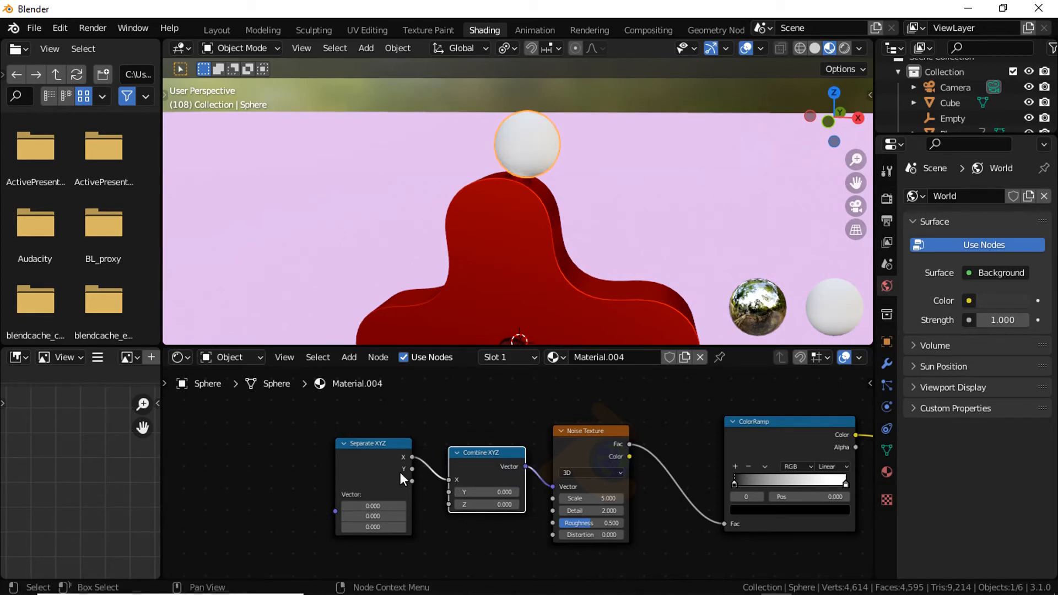
- Add a Mapping node before Separate XYZ and connect its Vector output to the Separate XYZ Vector input
{"action": "middle_click_drag", "start_coordinate": [300, 452], "coordinate": [323, 432]}
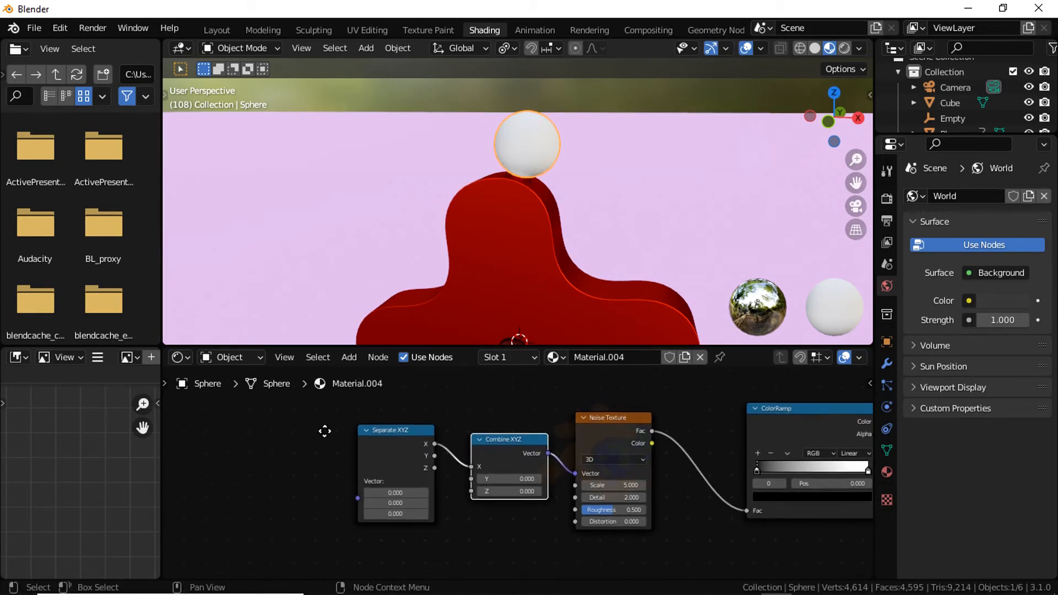
{"action": "key", "text": "shift+a"}
{"action": "left_click", "coordinate": [302, 411]}
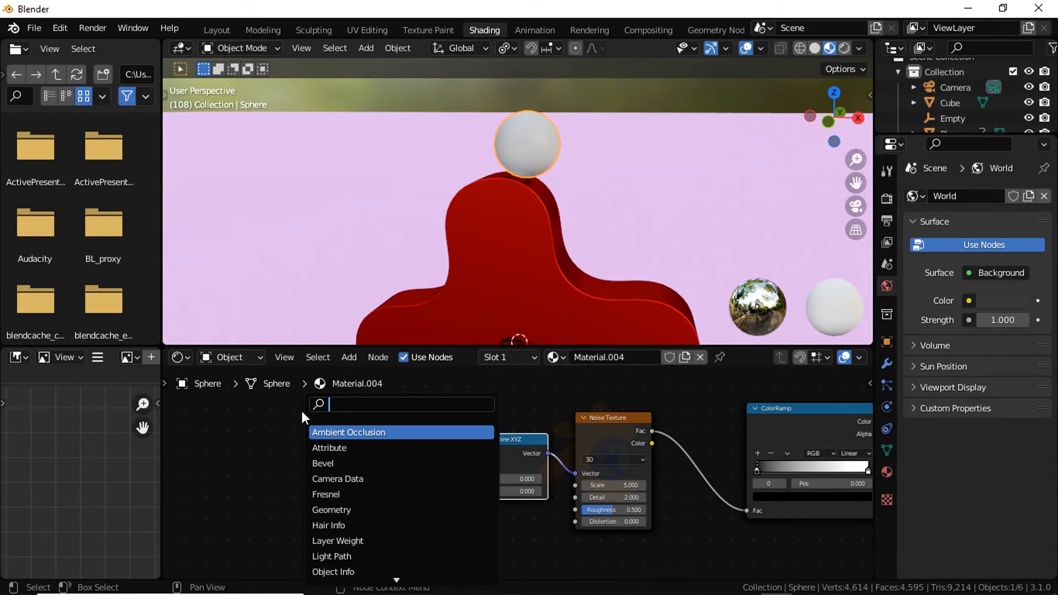
{"action": "type", "text": "MAPP"}
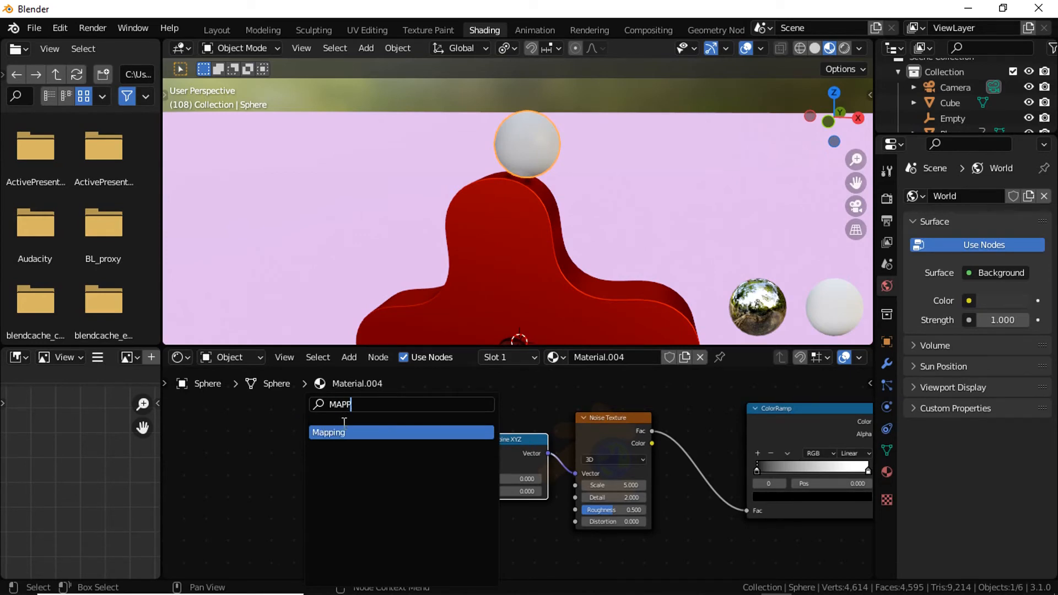
{"action": "left_click", "coordinate": [336, 432]}
{"action": "left_click", "coordinate": [286, 436]}
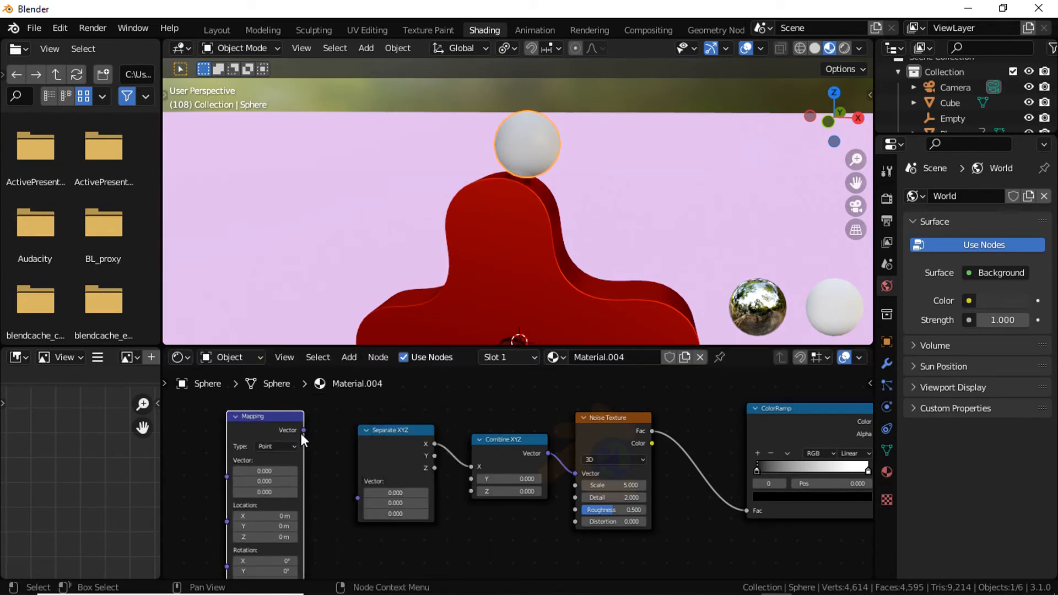
{"action": "left_click_drag", "start_coordinate": [303, 431], "coordinate": [353, 499]}
- Add a Texture Coordinate node before the Mapping node and connect its Object output to the Mapping's Vector input
{"action": "middle_click_drag", "start_coordinate": [352, 501], "coordinate": [464, 517]}
{"action": "scroll", "coordinate": [396, 498], "scroll_direction": "up", "scroll_amount": 1}
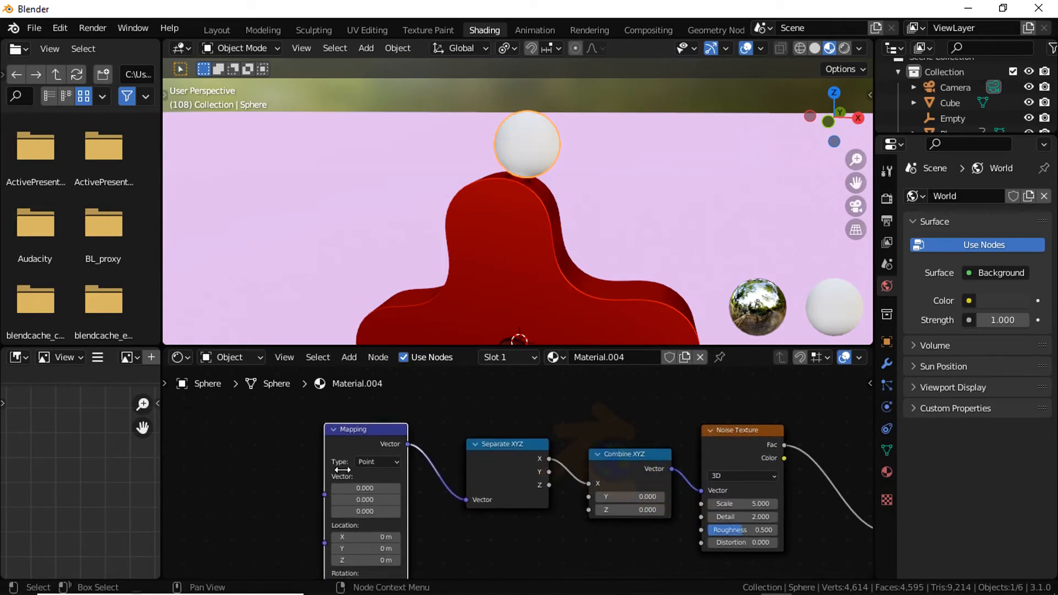
{"action": "key", "text": "shift+a"}
{"action": "left_click", "coordinate": [275, 415]}
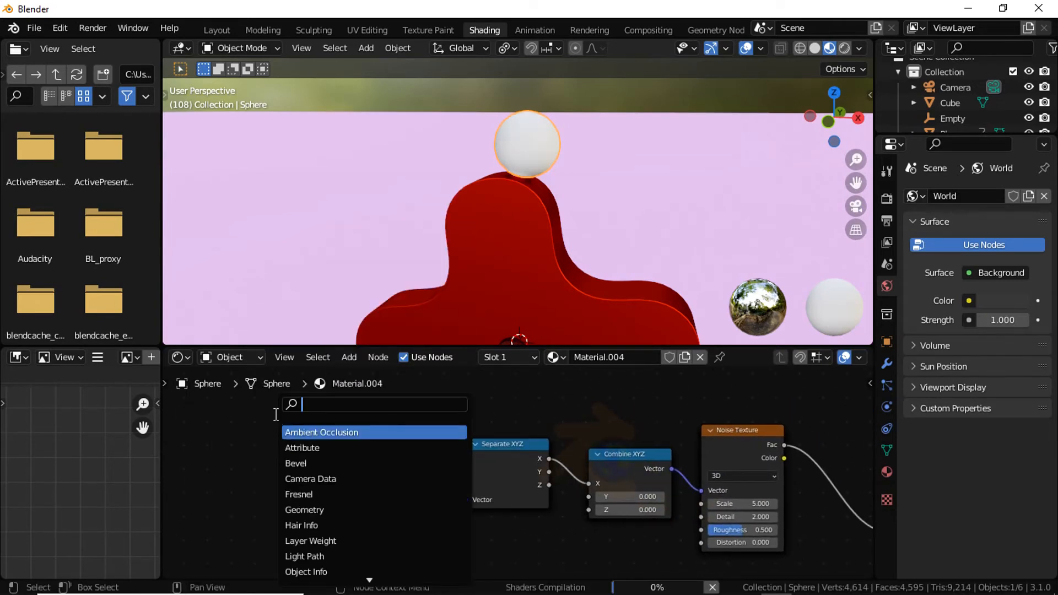
{"action": "type", "text": "TEX"}
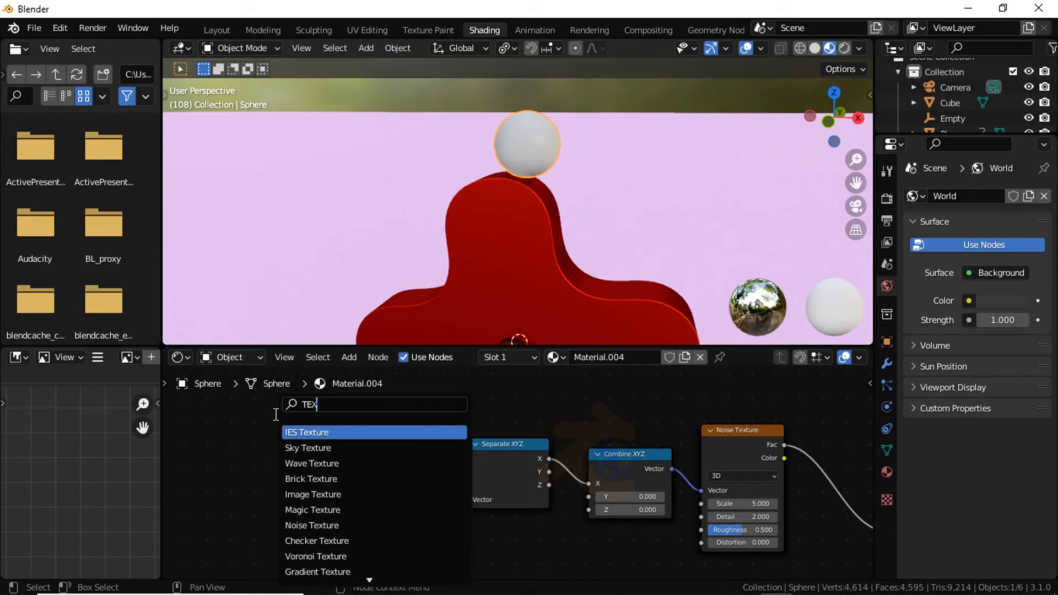
{"action": "type", "text": "CO"}
{"action": "left_click", "coordinate": [316, 447]}
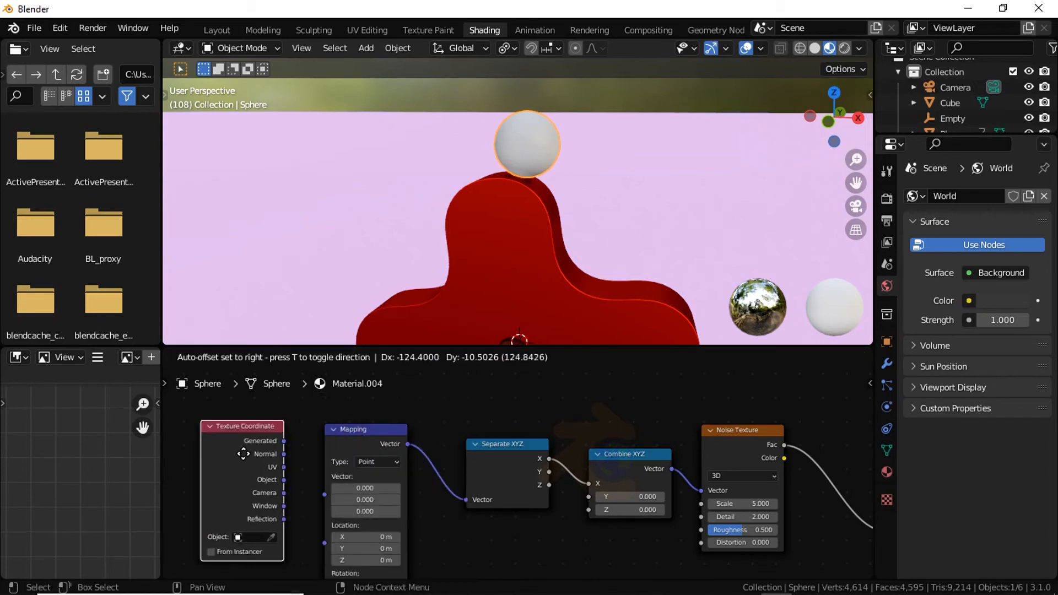
{"action": "left_click", "coordinate": [243, 454]}
{"action": "left_click_drag", "start_coordinate": [285, 471], "coordinate": [322, 487]}
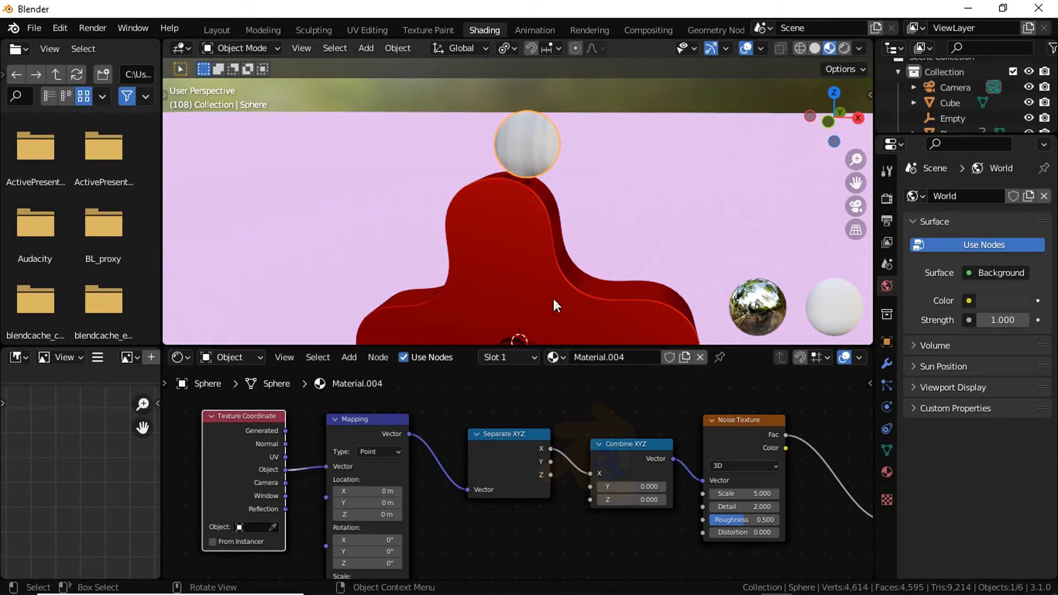
- Move the ColorRamp's stops close together near the middle, the white one at 0.527, and set the Noise Texture's Scale to 2.8
{"action": "middle_click_drag", "start_coordinate": [553, 299], "coordinate": [555, 232]}
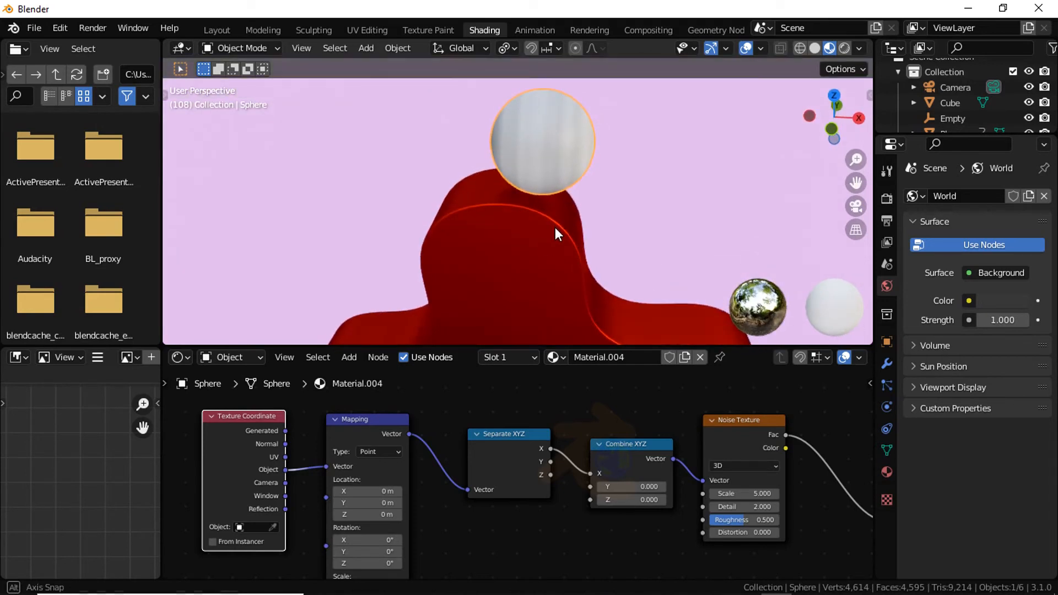
{"action": "middle_click_drag", "start_coordinate": [701, 478], "coordinate": [483, 416]}
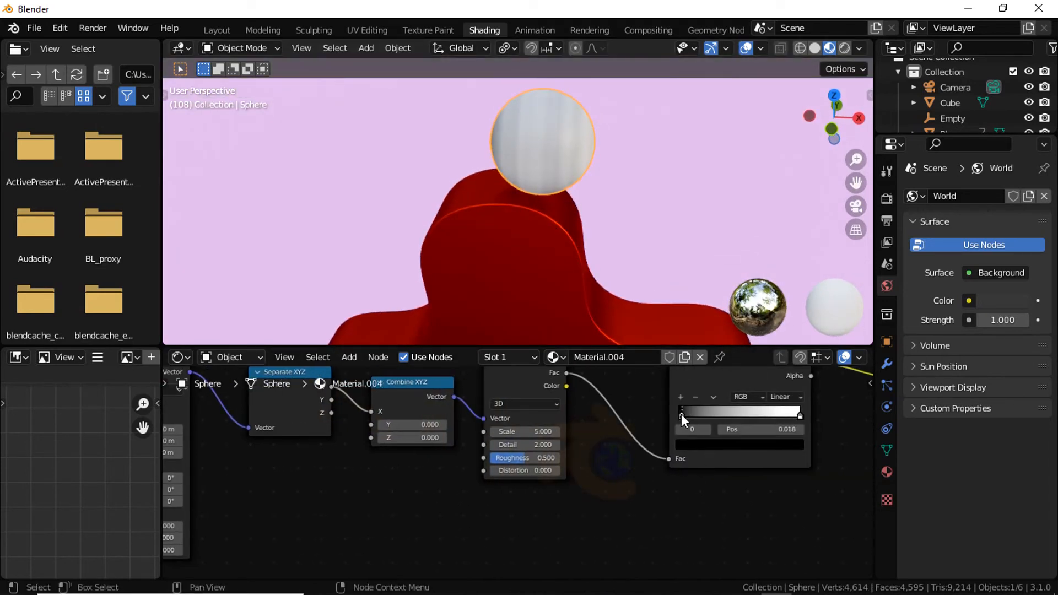
{"action": "left_click_drag", "start_coordinate": [682, 415], "coordinate": [735, 414]}
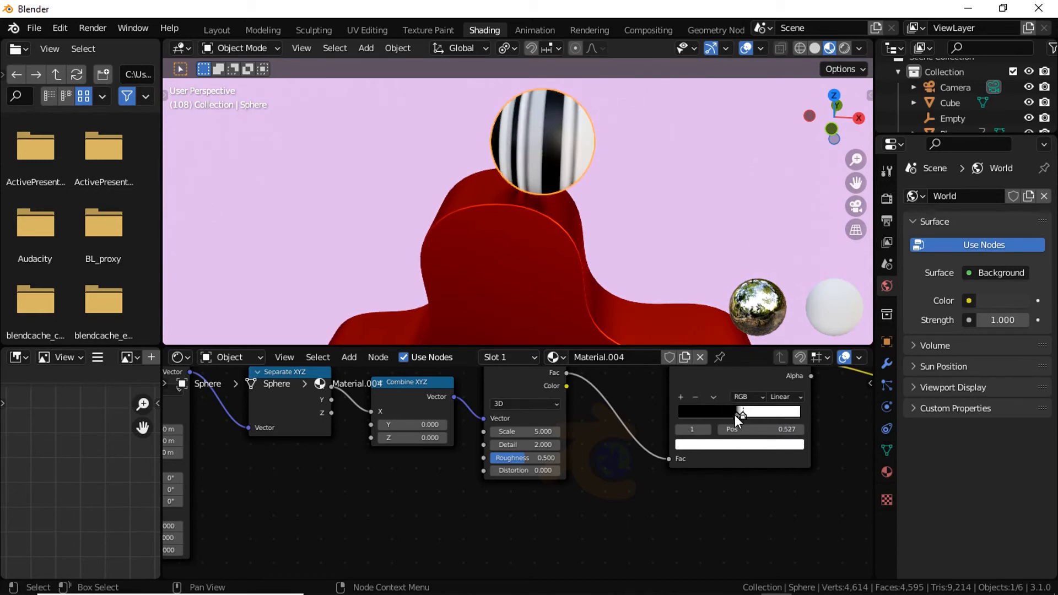
{"action": "left_click_drag", "start_coordinate": [508, 432], "coordinate": [539, 433]}
- Shift the ColorRamp's two stops slightly toward black and closer together, with the black stop at position 0.464
{"action": "middle_click_drag", "start_coordinate": [450, 451], "coordinate": [499, 470]}
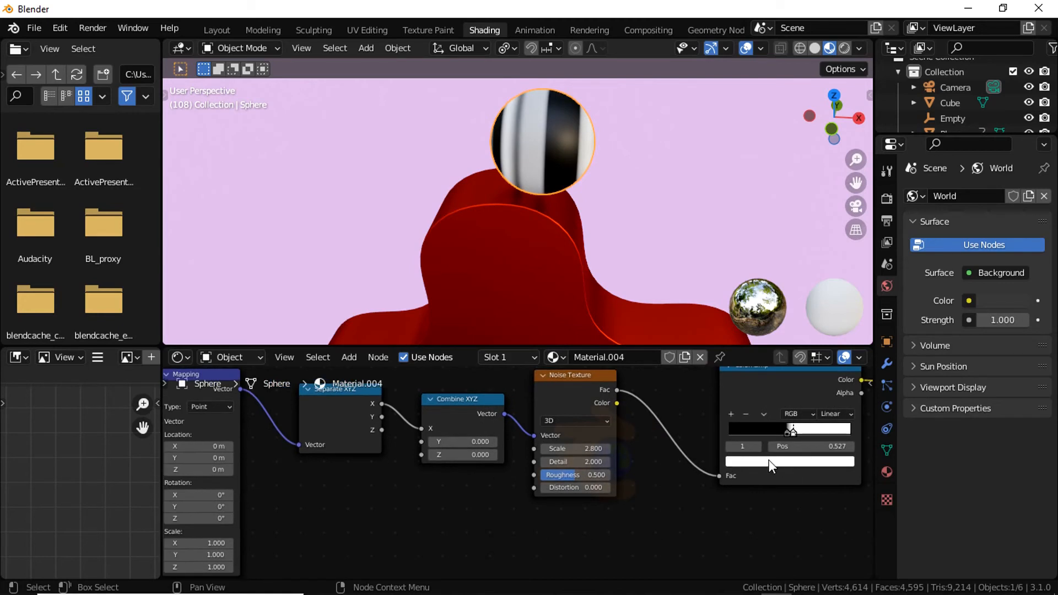
{"action": "scroll", "coordinate": [646, 438], "scroll_direction": "up", "scroll_amount": 2}
{"action": "middle_click_drag", "start_coordinate": [645, 436], "coordinate": [476, 470]}
{"action": "scroll", "coordinate": [679, 435], "scroll_direction": "up", "scroll_amount": 4}
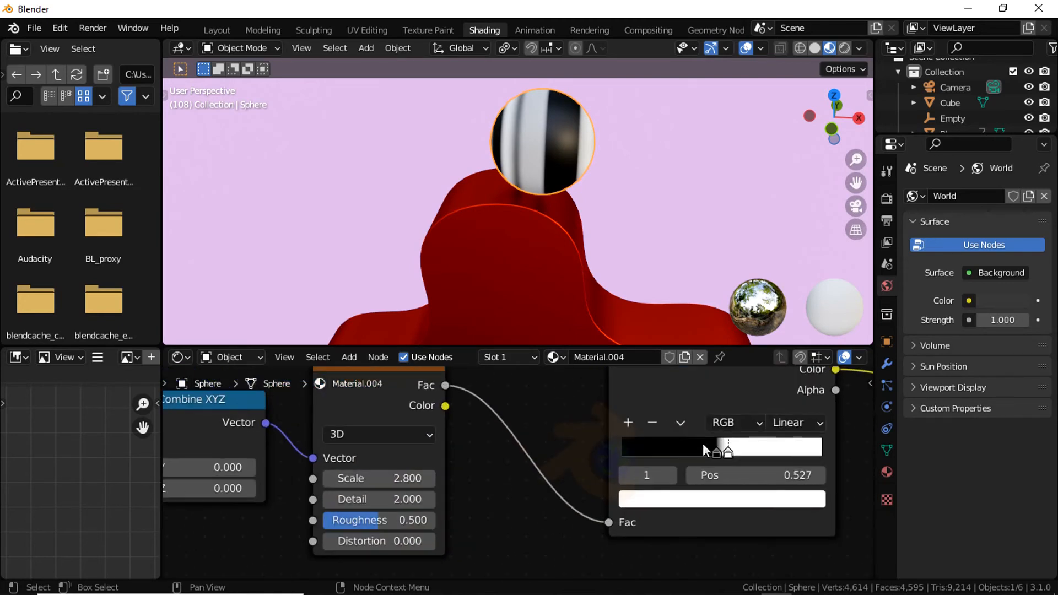
{"action": "left_click_drag", "start_coordinate": [719, 454], "coordinate": [714, 453]}
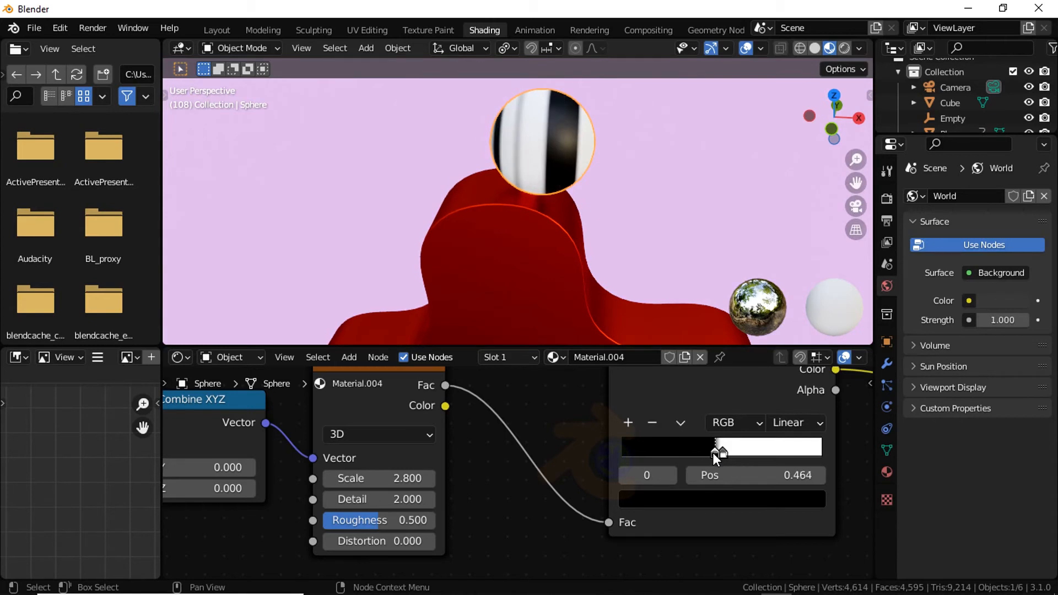
- Set the Noise Texture's Scale to 1.89 and the Mapping node's Location X to 0.19 m to centre the sphere's black stripe
{"action": "left_click_drag", "start_coordinate": [428, 474], "coordinate": [348, 472]}
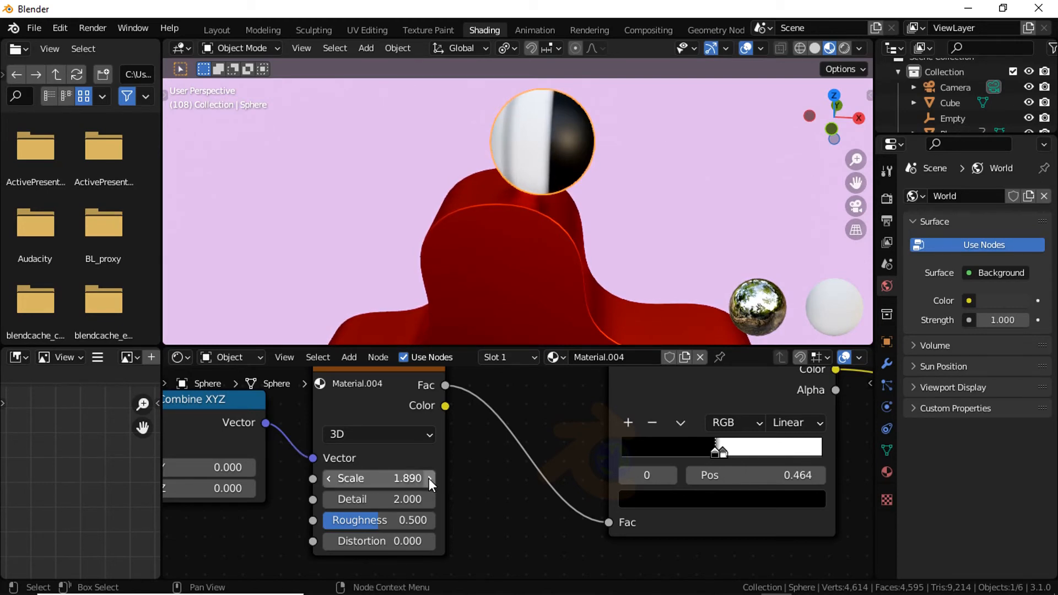
{"action": "middle_click_drag", "start_coordinate": [429, 478], "coordinate": [873, 530]}
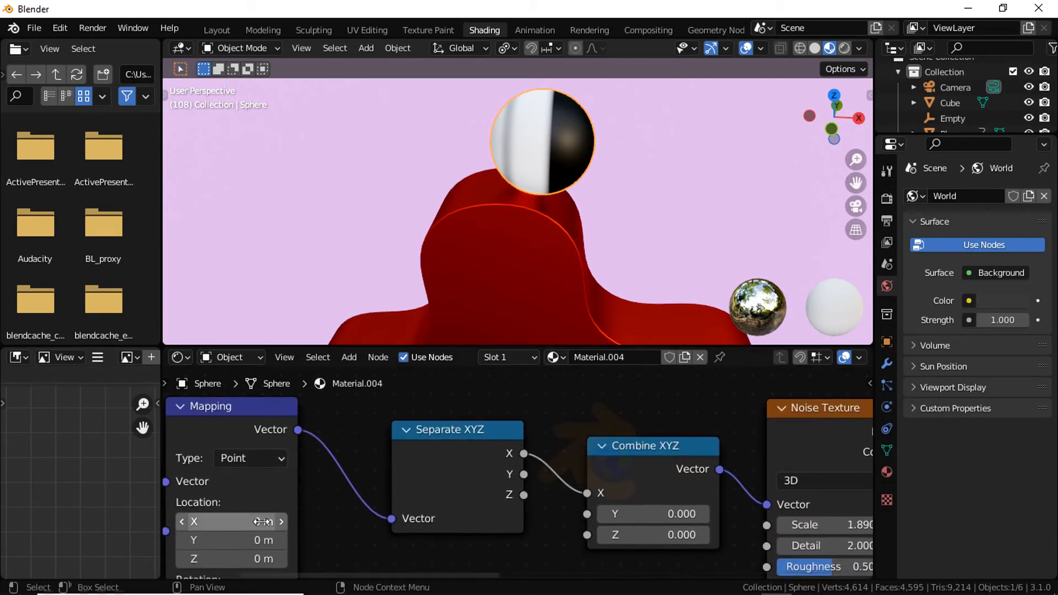
{"action": "left_click_drag", "start_coordinate": [243, 523], "coordinate": [258, 528]}
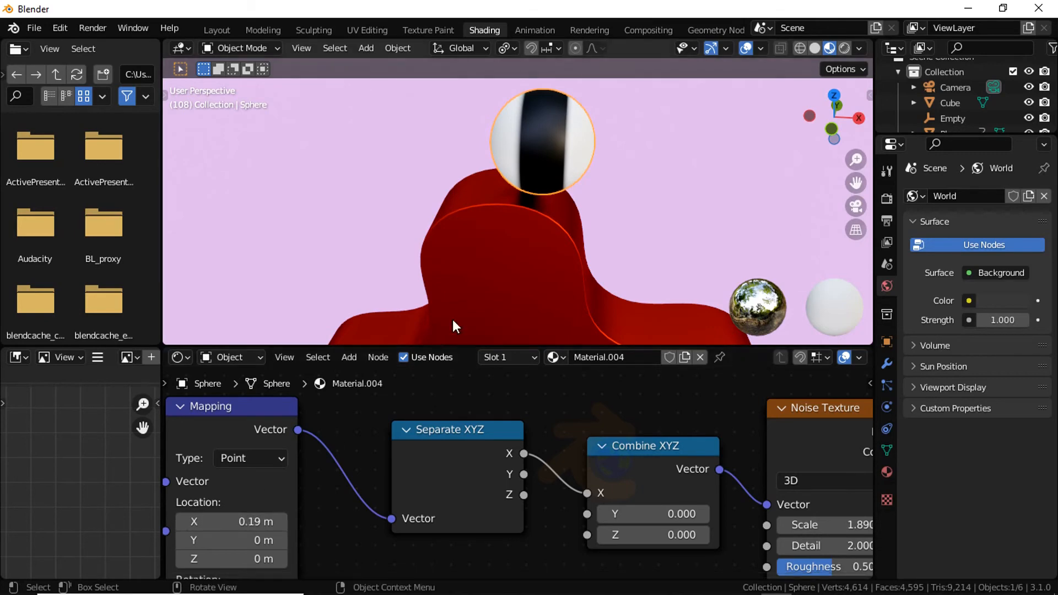
- Return the animation to its first frame and view the scene from the front
{"action": "middle_click_drag", "start_coordinate": [454, 324], "coordinate": [560, 160]}
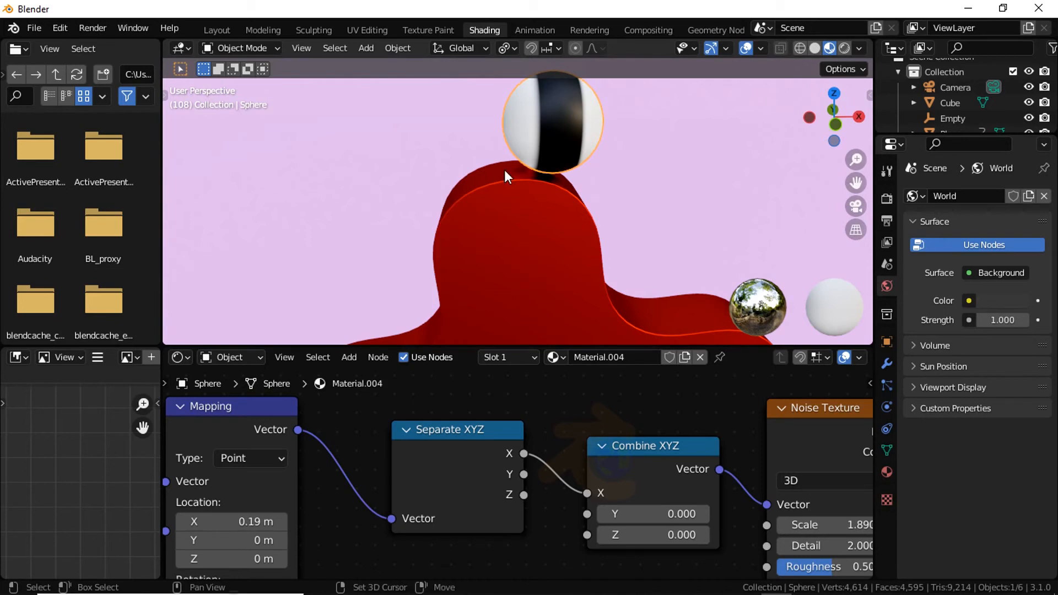
{"action": "key", "text": "shift+Left"}
{"action": "key", "text": "KP_1"}
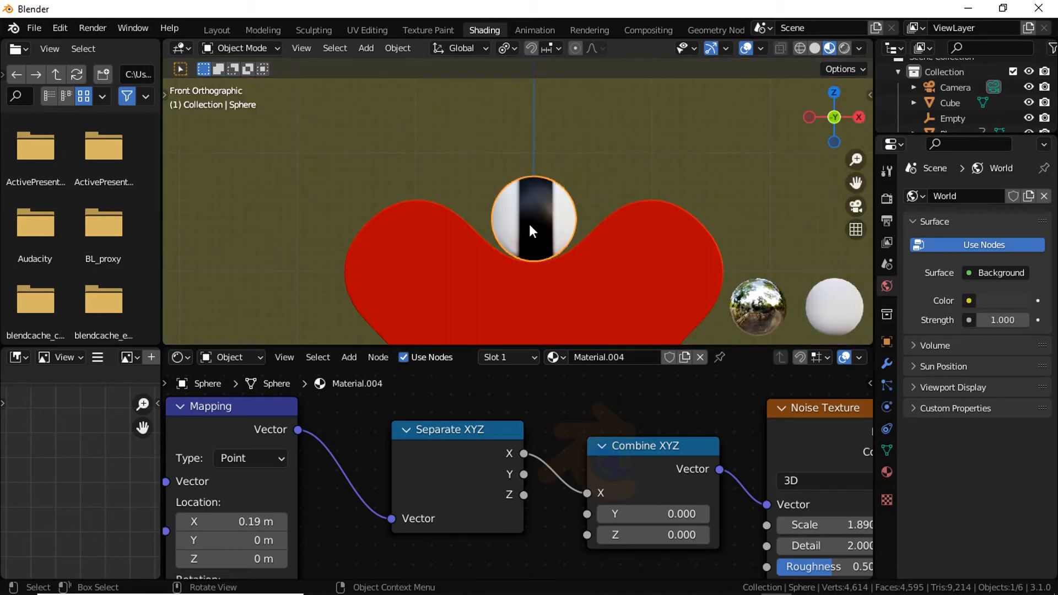
- Switch to the Layout workspace and split the 3D viewport, making the second area a Shader Editor
{"action": "left_click", "coordinate": [210, 30]}
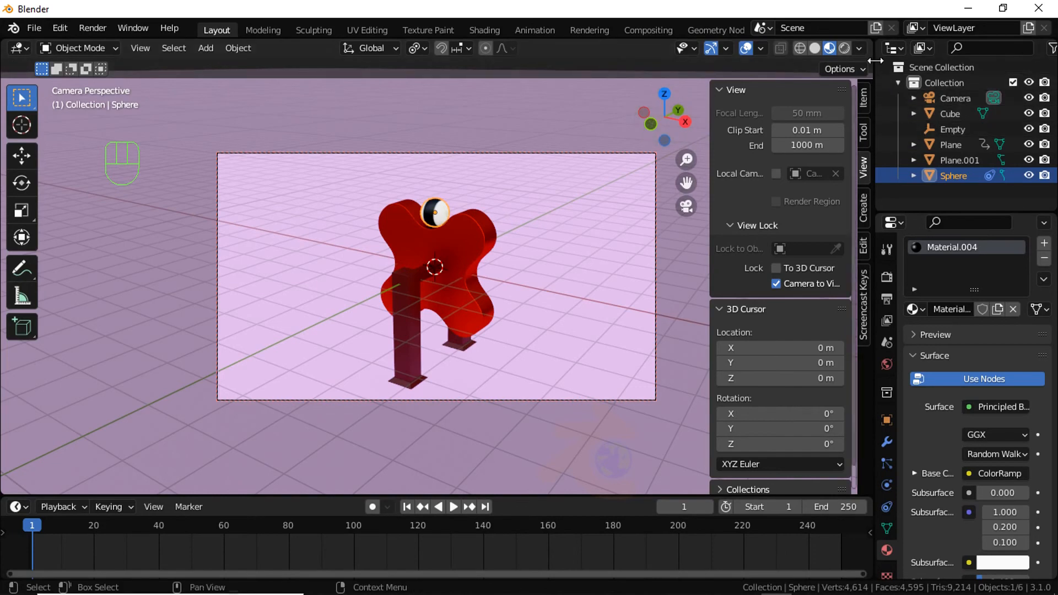
{"action": "left_click_drag", "start_coordinate": [874, 44], "coordinate": [606, 76]}
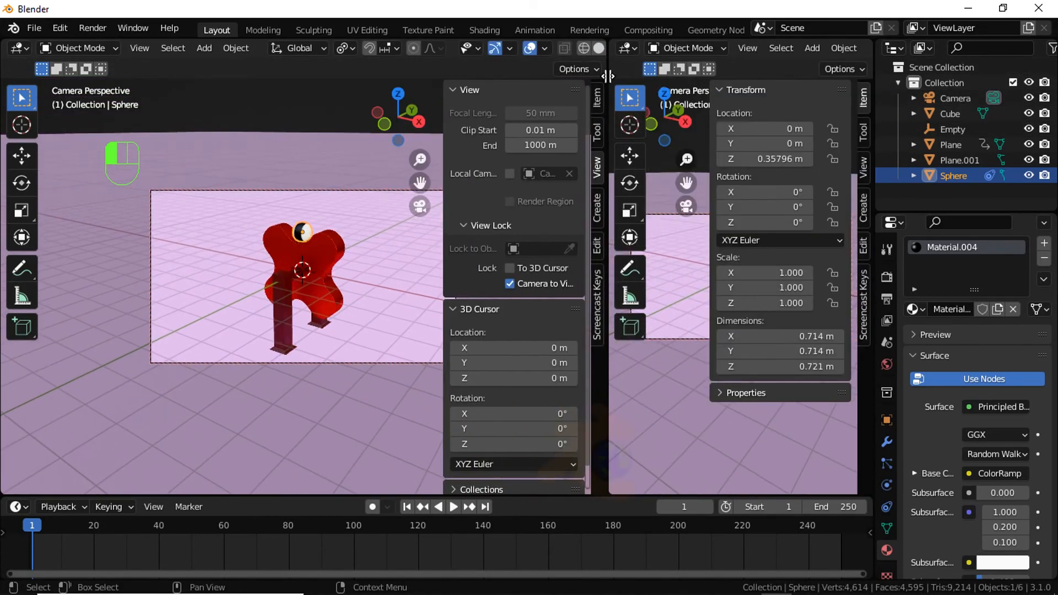
{"action": "left_click", "coordinate": [628, 47]}
{"action": "left_click", "coordinate": [150, 193]}
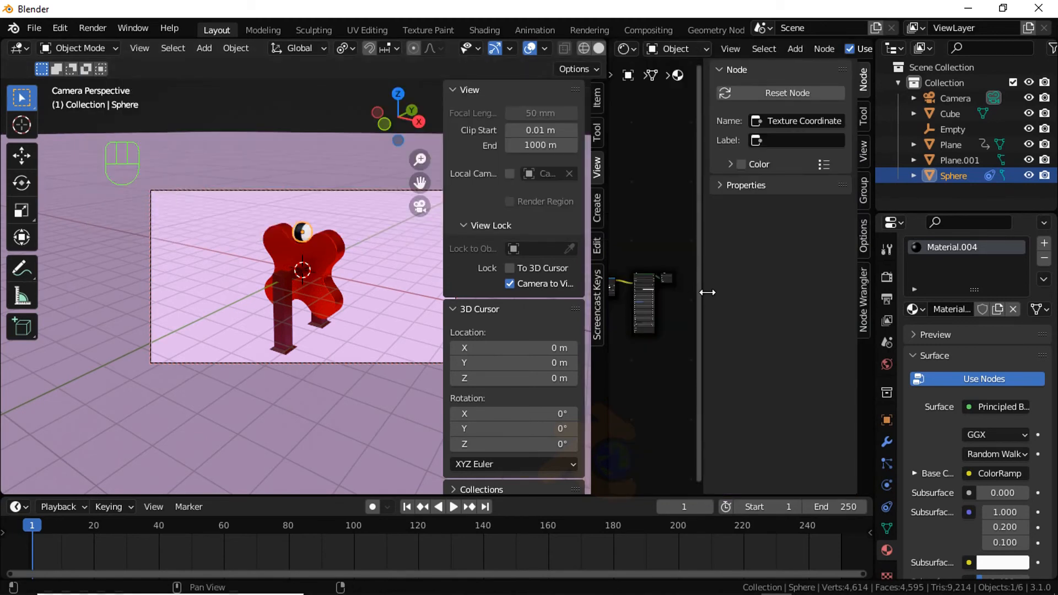
- Hide the sidebars of both editors and widen the Shader Editor to fit the sphere's node chain
{"action": "key", "text": "n"}
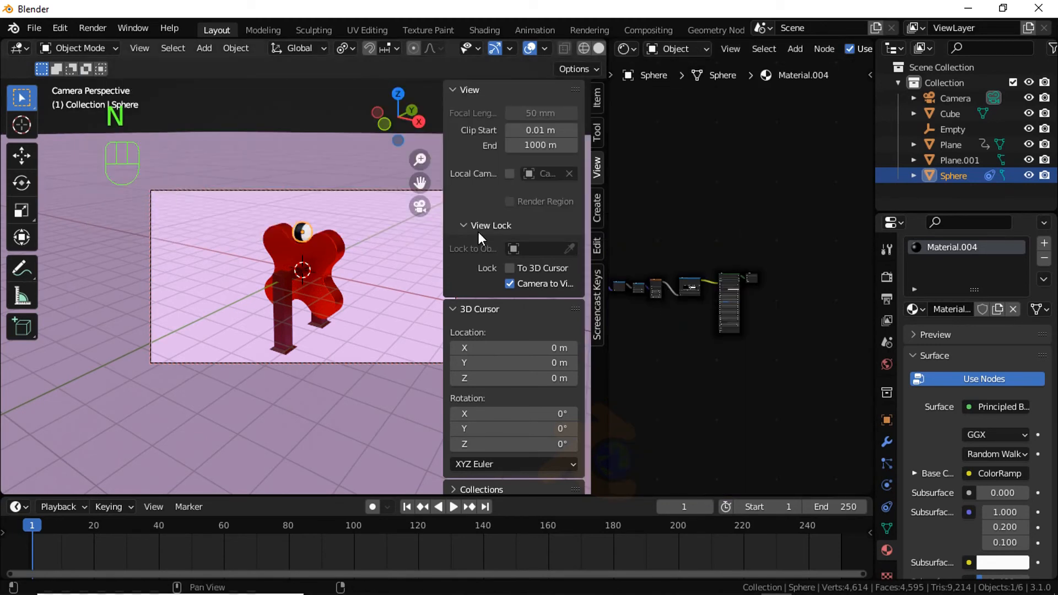
{"action": "key", "text": "t"}
{"action": "key", "text": "t"}
{"action": "key", "text": "n"}
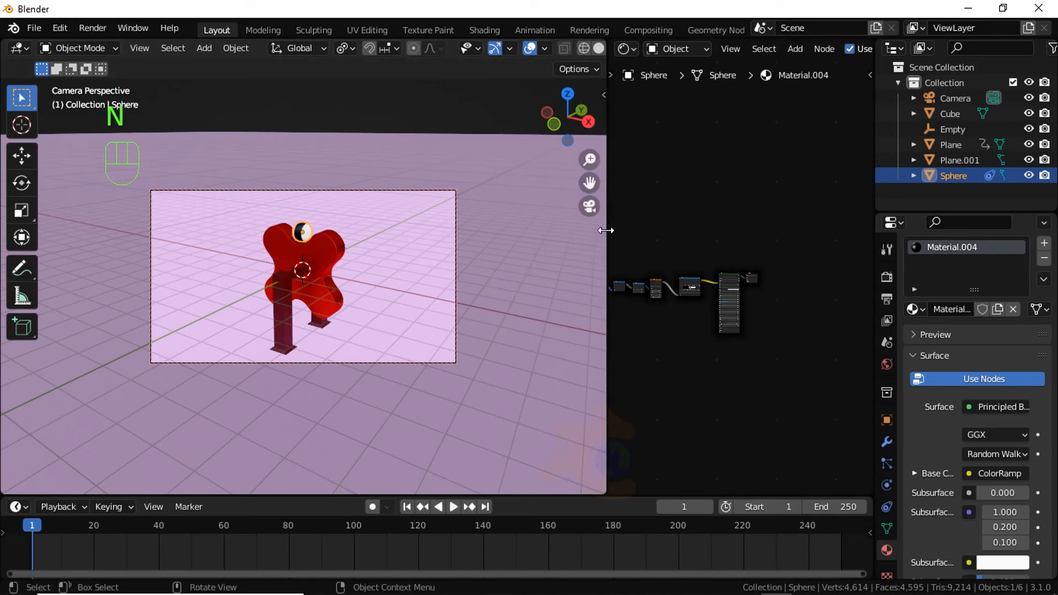
{"action": "left_click_drag", "start_coordinate": [606, 230], "coordinate": [477, 265]}
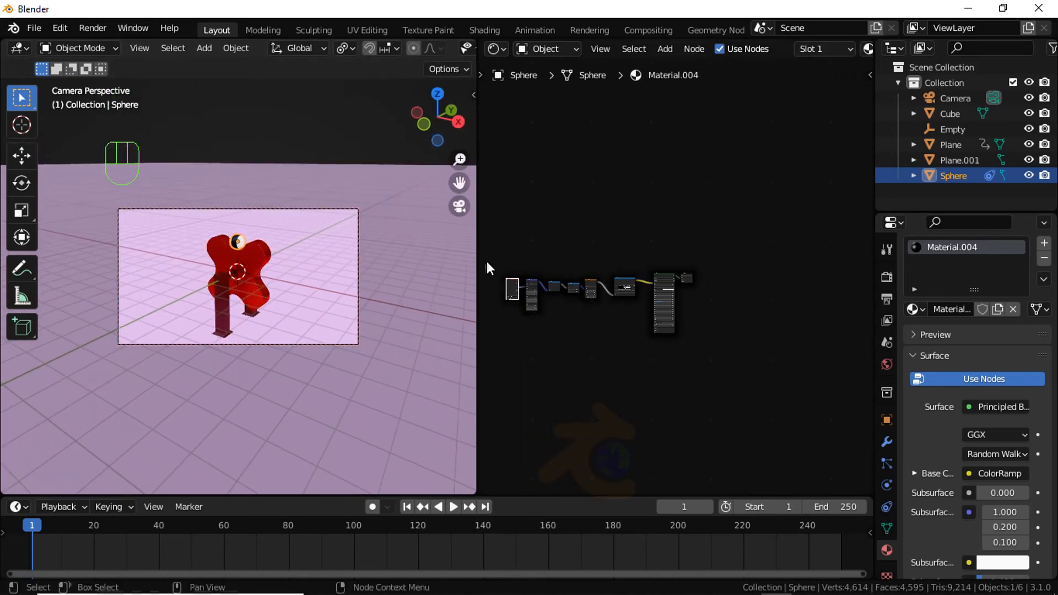
{"action": "scroll", "coordinate": [601, 324], "scroll_direction": "up", "scroll_amount": 5}
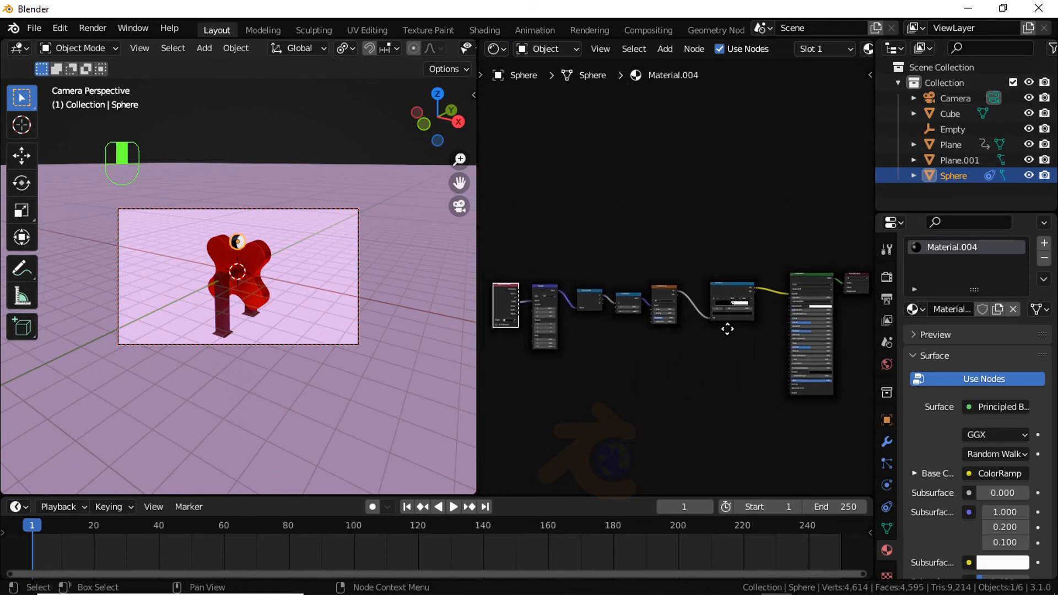
{"action": "scroll", "coordinate": [695, 334], "scroll_direction": "up", "scroll_amount": 1}
{"action": "scroll", "coordinate": [693, 333], "scroll_direction": "down", "scroll_amount": 2}
{"action": "middle_click_drag", "start_coordinate": [638, 334], "coordinate": [676, 334]}
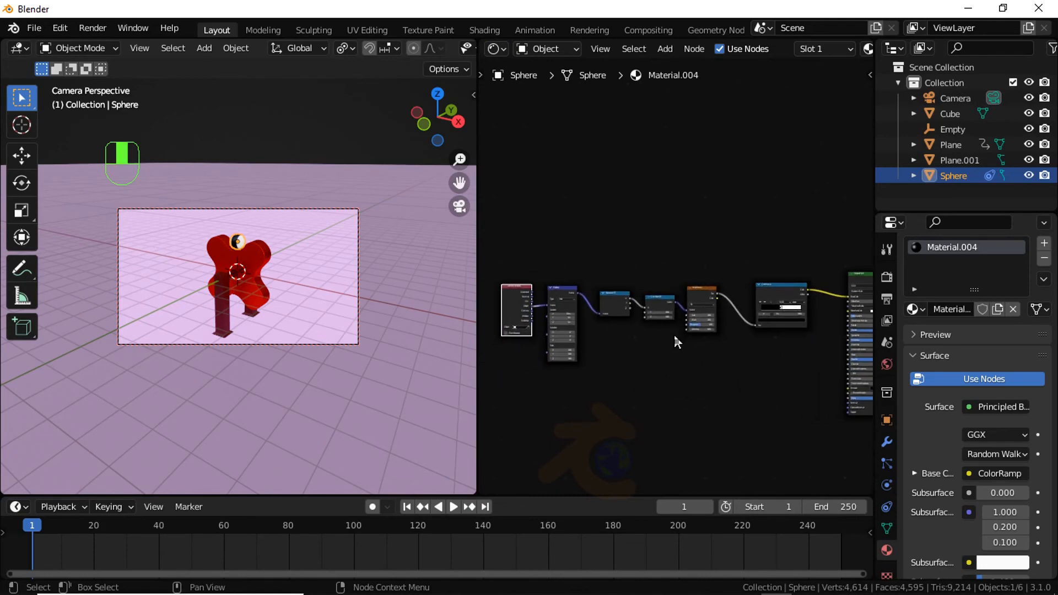
- Leave the camera view and snap the 3D cursor to the centre of the striped sphere
{"action": "key", "text": "KP_0"}
{"action": "scroll", "coordinate": [396, 353], "scroll_direction": "up", "scroll_amount": 3}
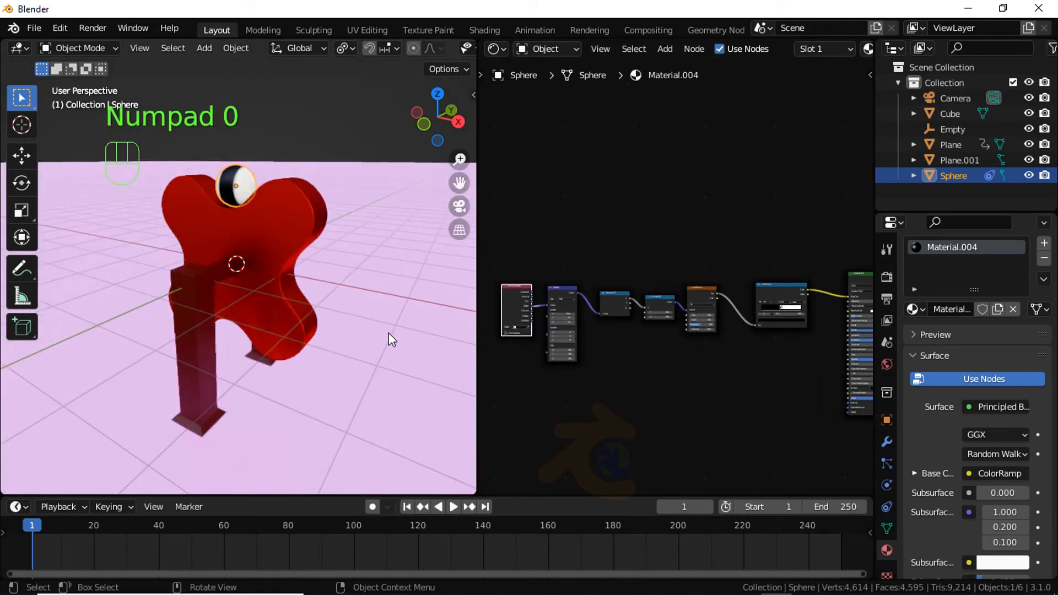
{"action": "scroll", "coordinate": [270, 262], "scroll_direction": "up", "scroll_amount": 3}
{"action": "middle_click_drag", "start_coordinate": [255, 235], "coordinate": [281, 343], "text": "shift"}
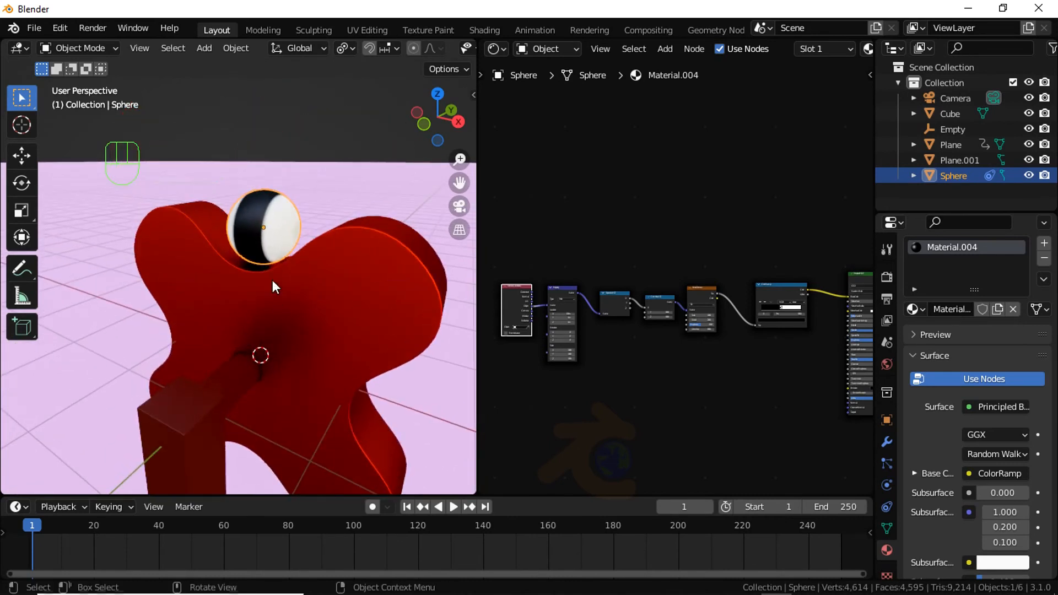
{"action": "left_click", "coordinate": [264, 231]}
{"action": "left_click", "coordinate": [270, 227]}
{"action": "key", "text": "shift+s"}
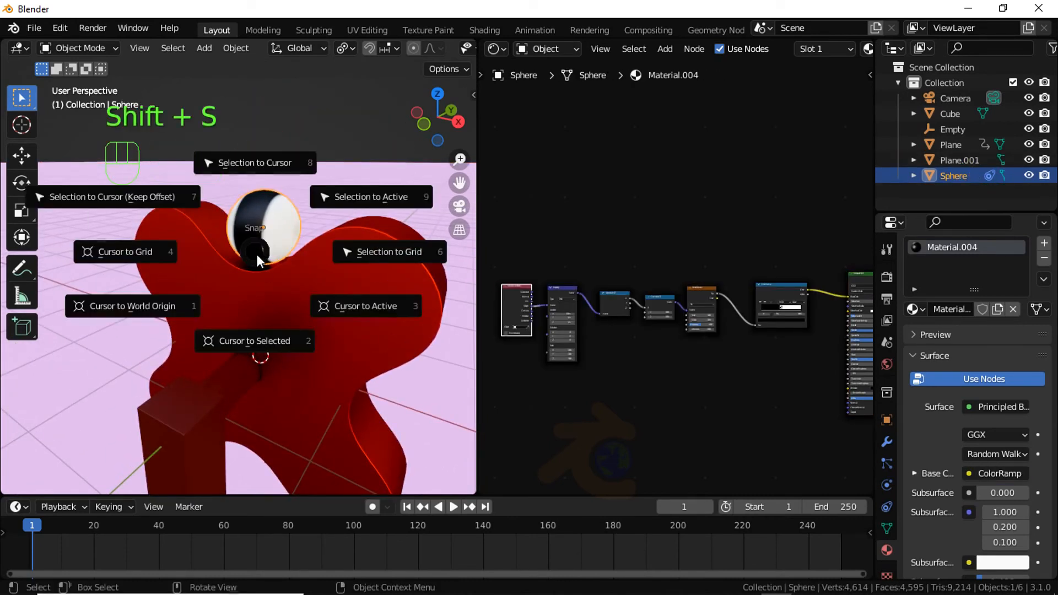
{"action": "left_click", "coordinate": [257, 340]}
{"action": "middle_click_drag", "start_coordinate": [254, 288], "coordinate": [280, 285]}
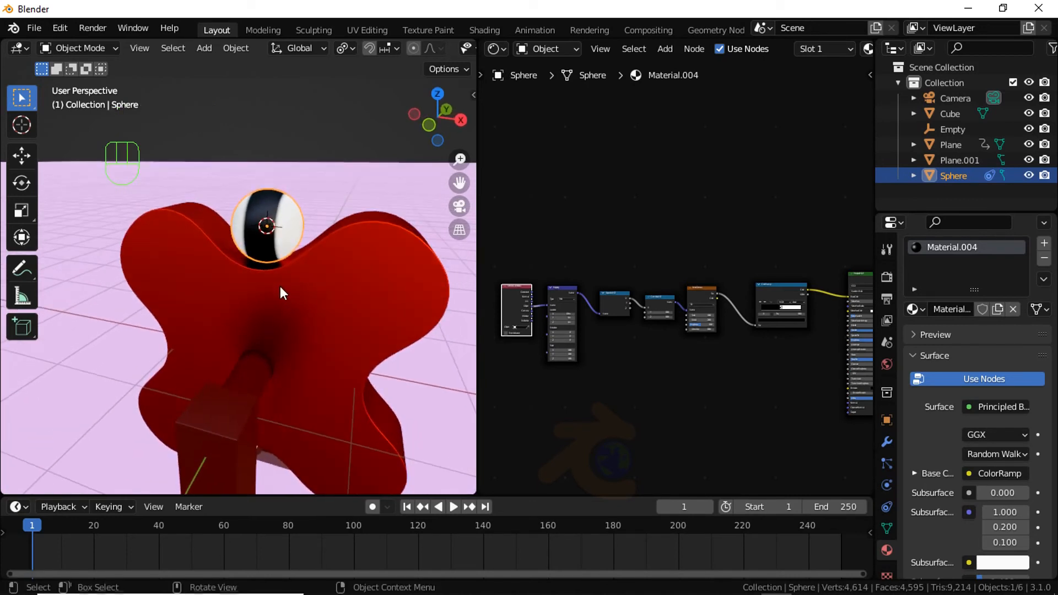
- Snap the Empty to the 3D cursor at the sphere's centre
{"action": "left_click", "coordinate": [954, 134]}
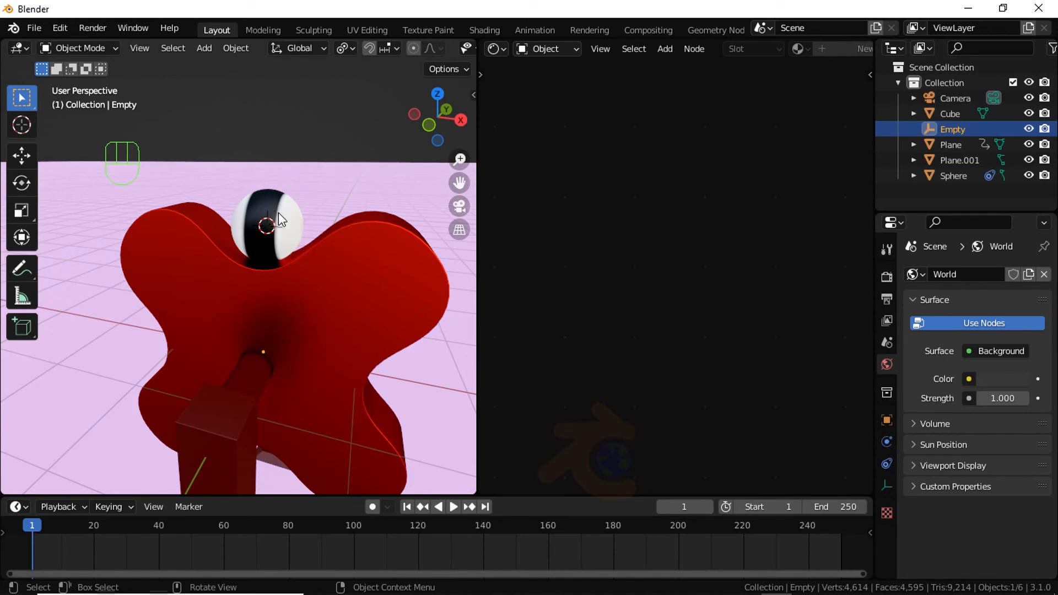
{"action": "key", "text": "shift+s"}
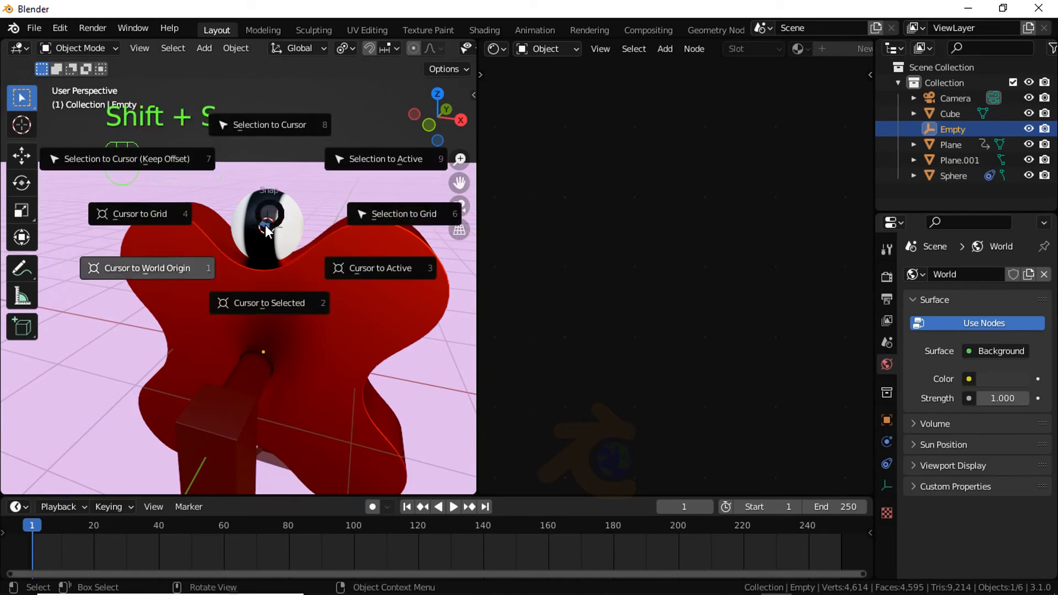
{"action": "left_click", "coordinate": [270, 124]}
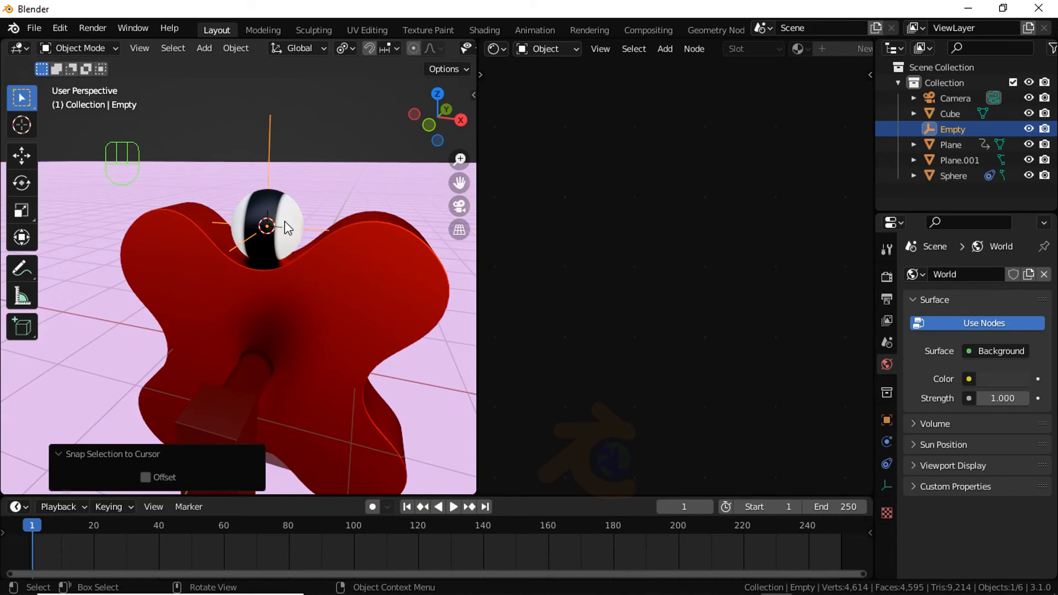
- Set the Empty as the Object of the Texture Coordinate node in the sphere's material
{"action": "left_click", "coordinate": [290, 202]}
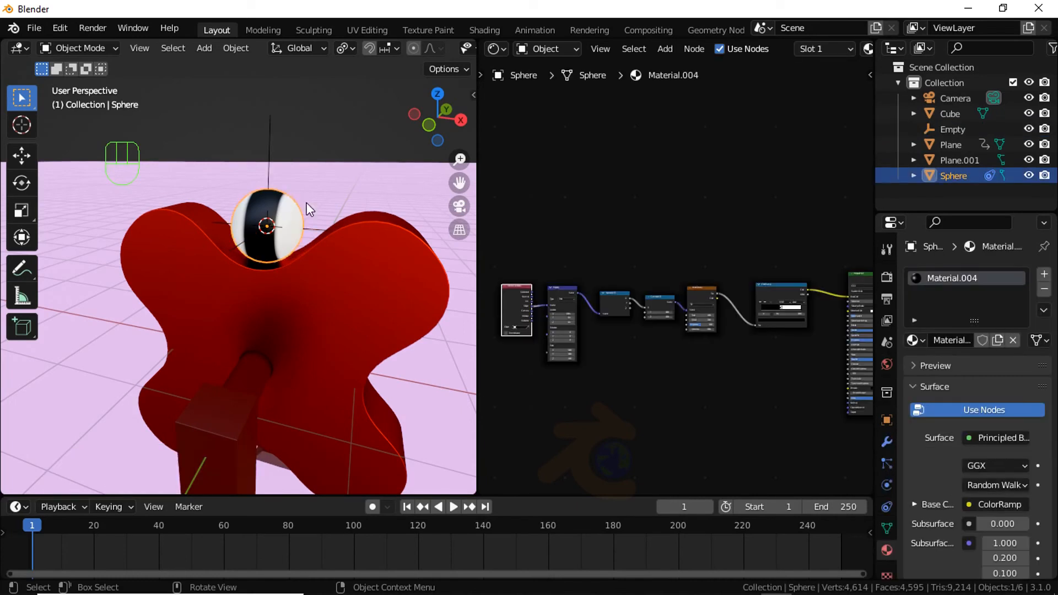
{"action": "scroll", "coordinate": [610, 342], "scroll_direction": "up", "scroll_amount": 8}
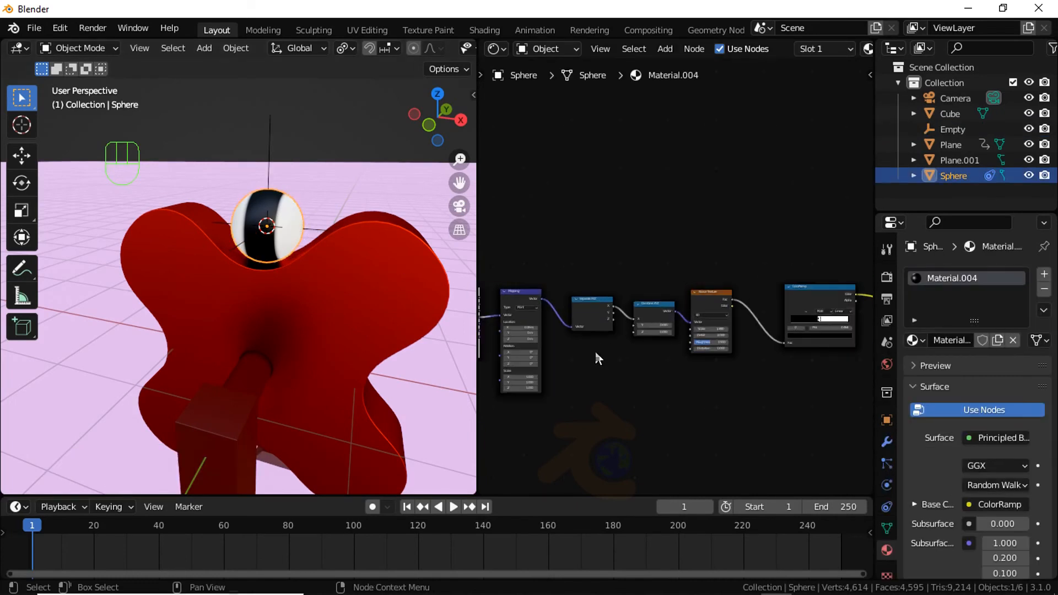
{"action": "middle_click_drag", "start_coordinate": [597, 353], "coordinate": [751, 340]}
{"action": "scroll", "coordinate": [652, 360], "scroll_direction": "up", "scroll_amount": 5}
{"action": "middle_click_drag", "start_coordinate": [557, 377], "coordinate": [692, 363]}
{"action": "scroll", "coordinate": [610, 371], "scroll_direction": "up", "scroll_amount": 2}
{"action": "left_click", "coordinate": [604, 392]}
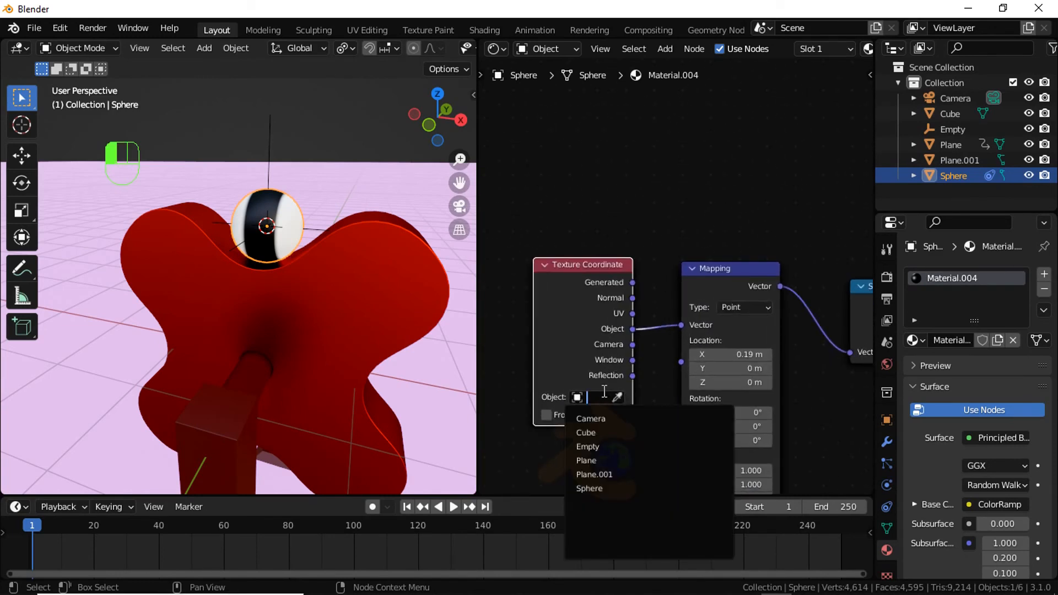
{"action": "left_click", "coordinate": [597, 445]}
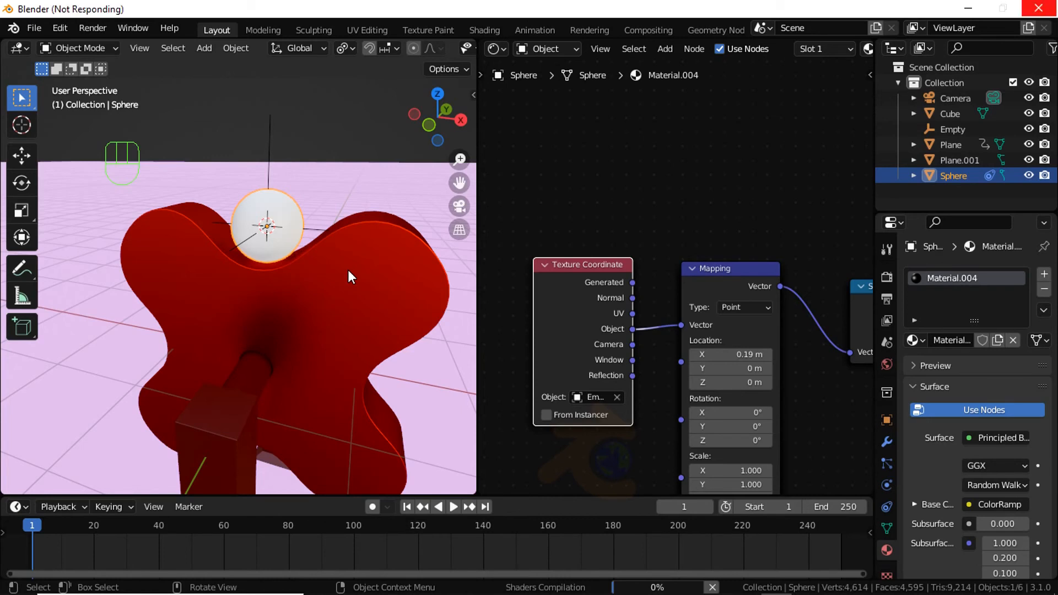
- Try scaling the Empty along X and rotating it around Y to test its control of the stripe
{"action": "left_click", "coordinate": [318, 230]}
{"action": "key", "text": "s"}
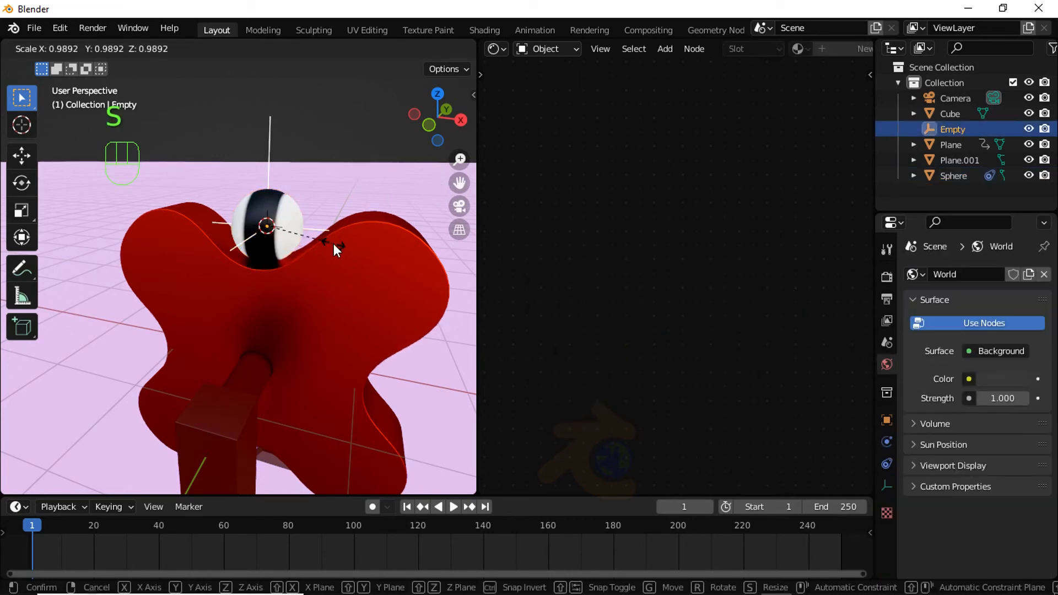
{"action": "key", "text": "x"}
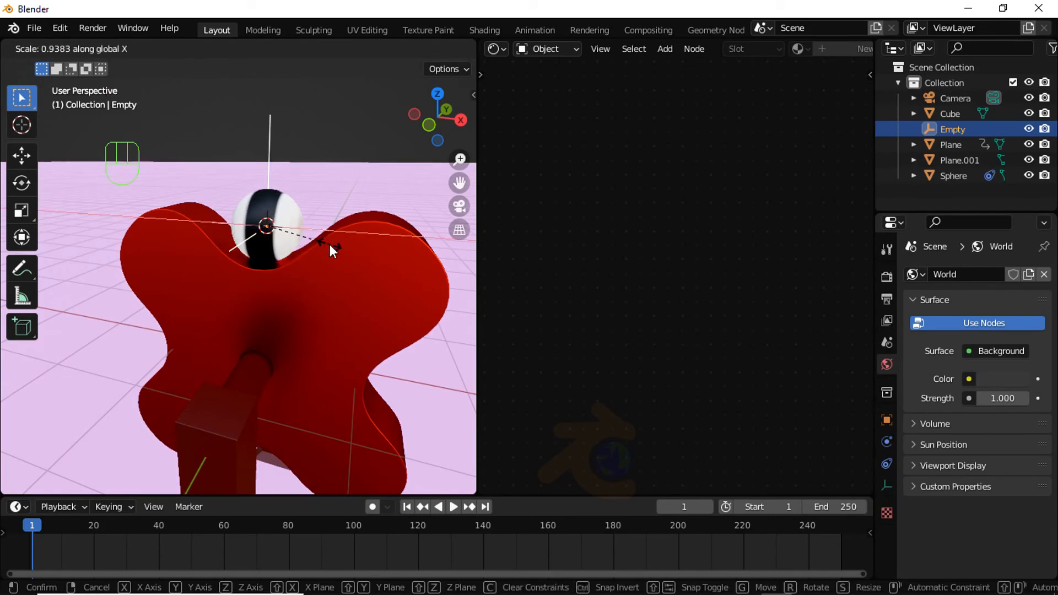
{"action": "left_click", "coordinate": [329, 243]}
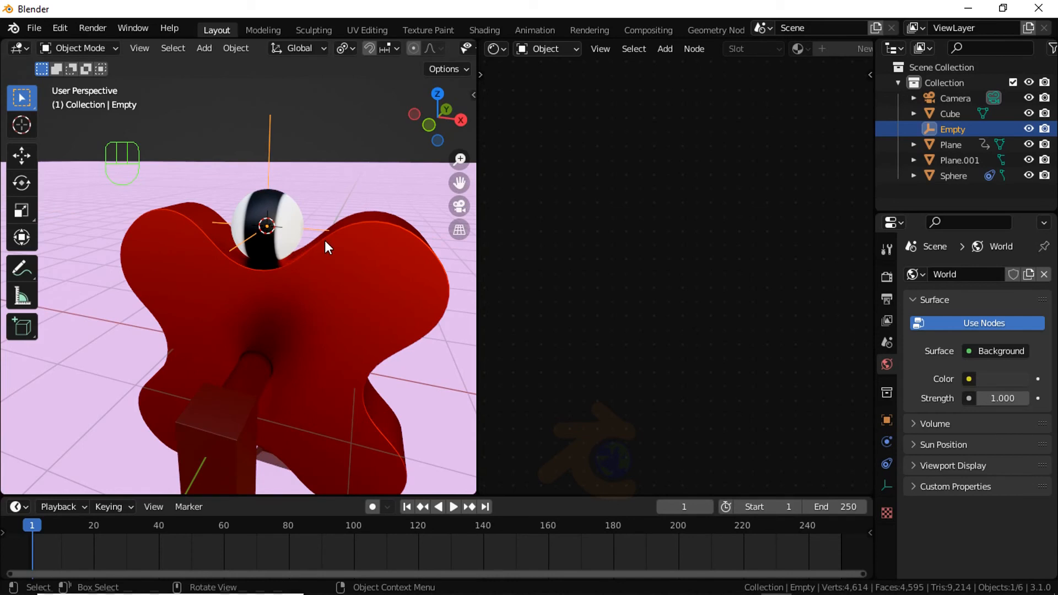
{"action": "key", "text": "r"}
{"action": "key", "text": "y"}
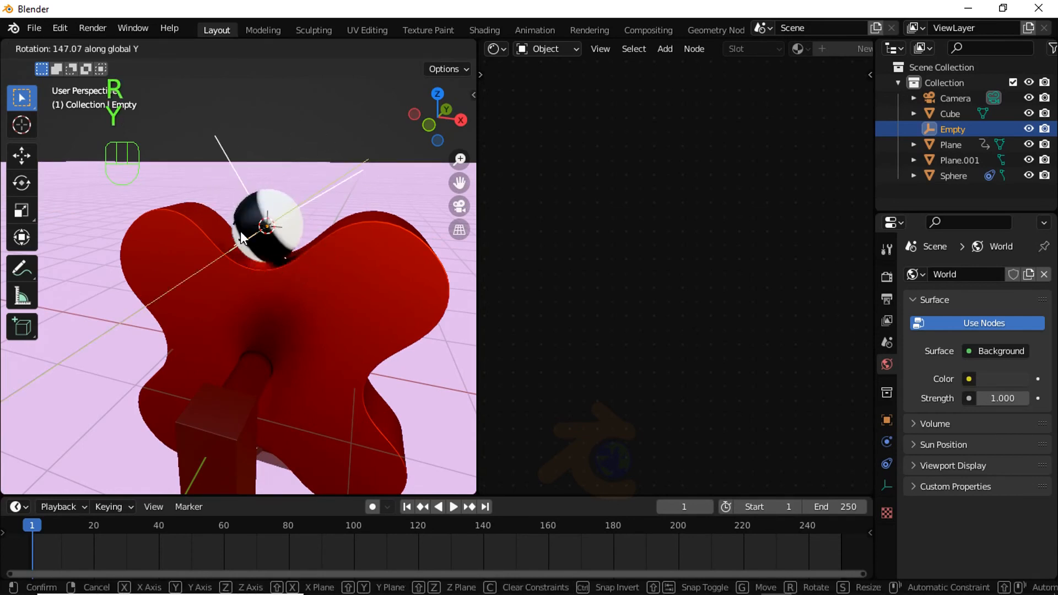
{"action": "left_click", "coordinate": [282, 241]}
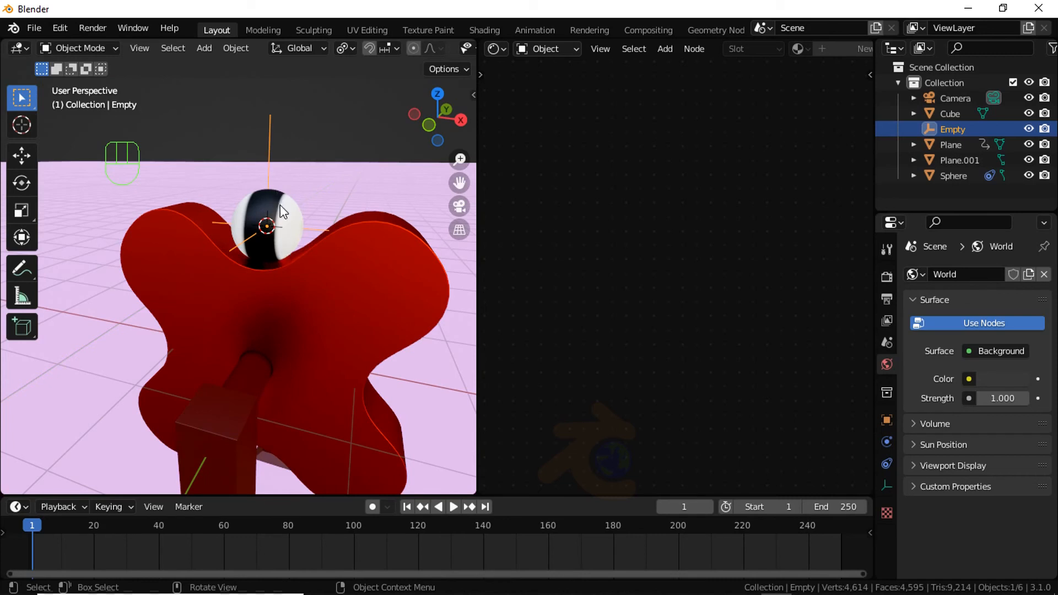
- Parent the Empty to the sphere with Object (Keep Transform)
{"action": "left_click", "coordinate": [321, 118]}
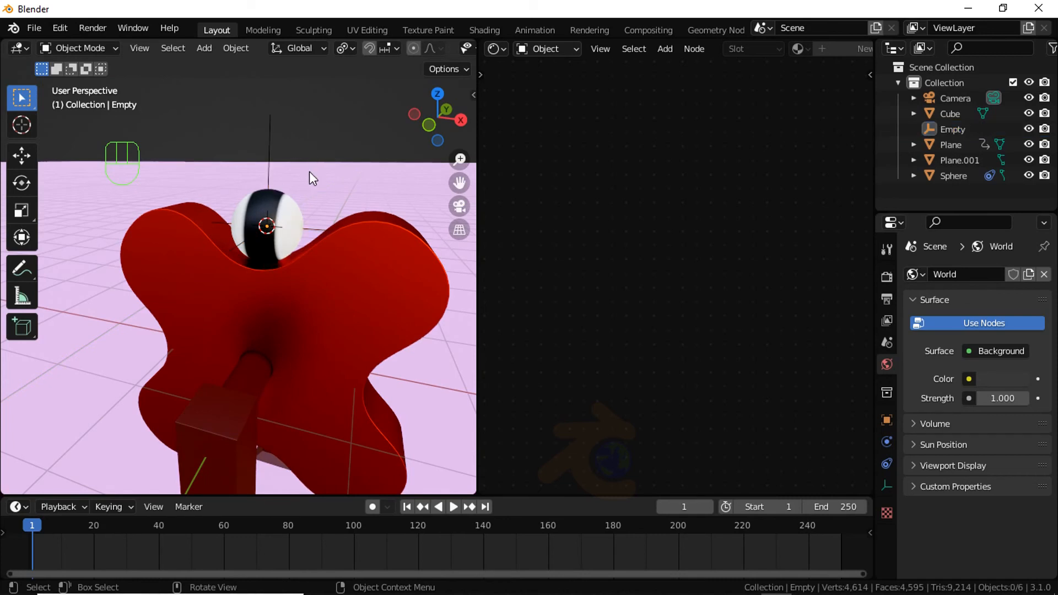
{"action": "left_click", "coordinate": [272, 147]}
{"action": "scroll", "coordinate": [292, 231], "scroll_direction": "up", "scroll_amount": 4}
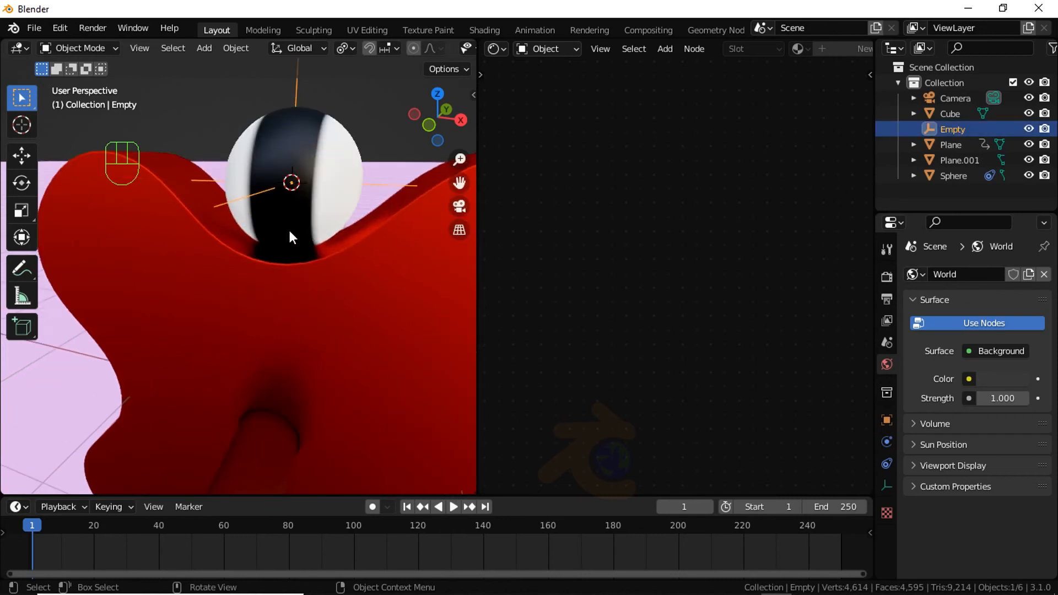
{"action": "left_click", "coordinate": [353, 180], "text": "shift"}
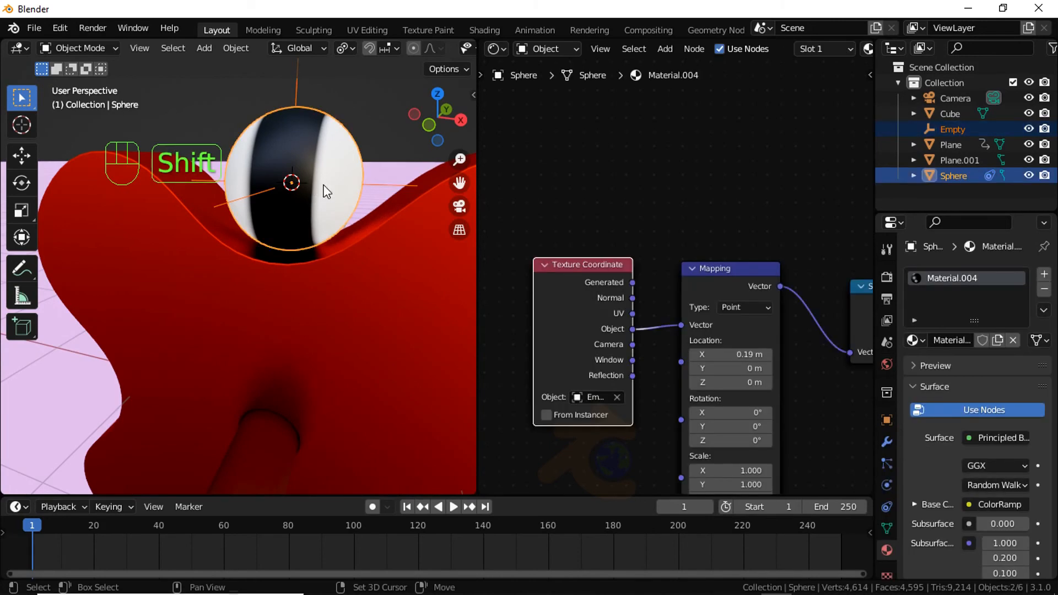
{"action": "key", "text": "ctrl+p"}
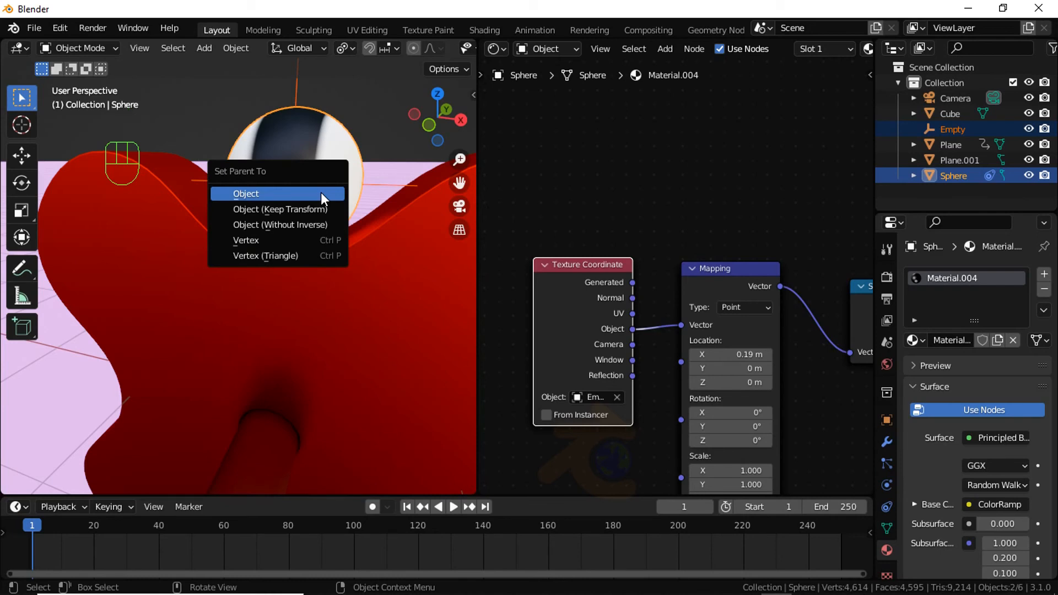
{"action": "left_click", "coordinate": [318, 210]}
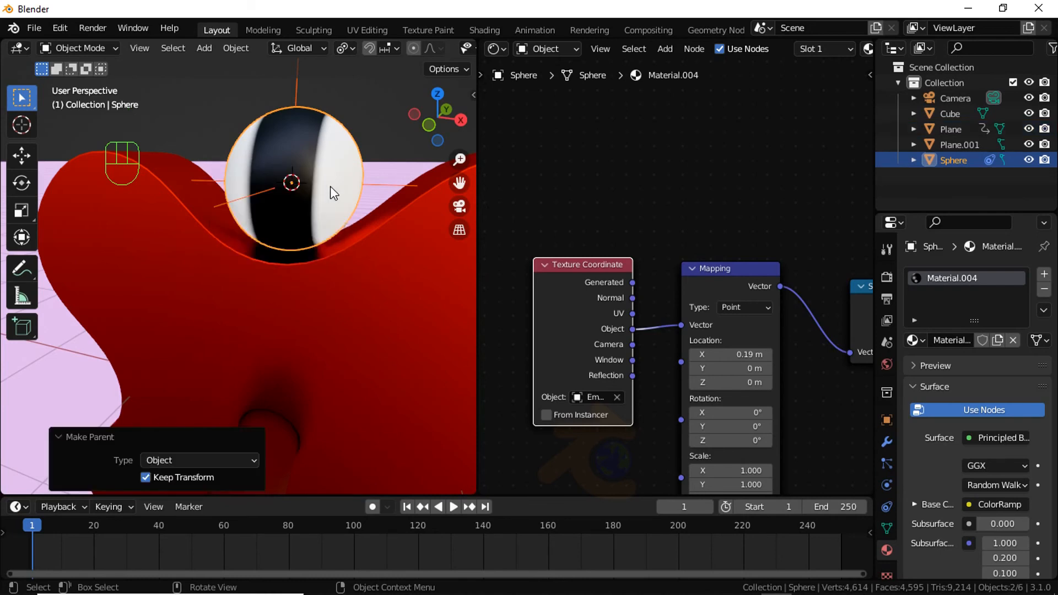
- Play the animation to check that the Empty follows the sphere, and return to the first frame
{"action": "scroll", "coordinate": [329, 186], "scroll_direction": "down", "scroll_amount": 5}
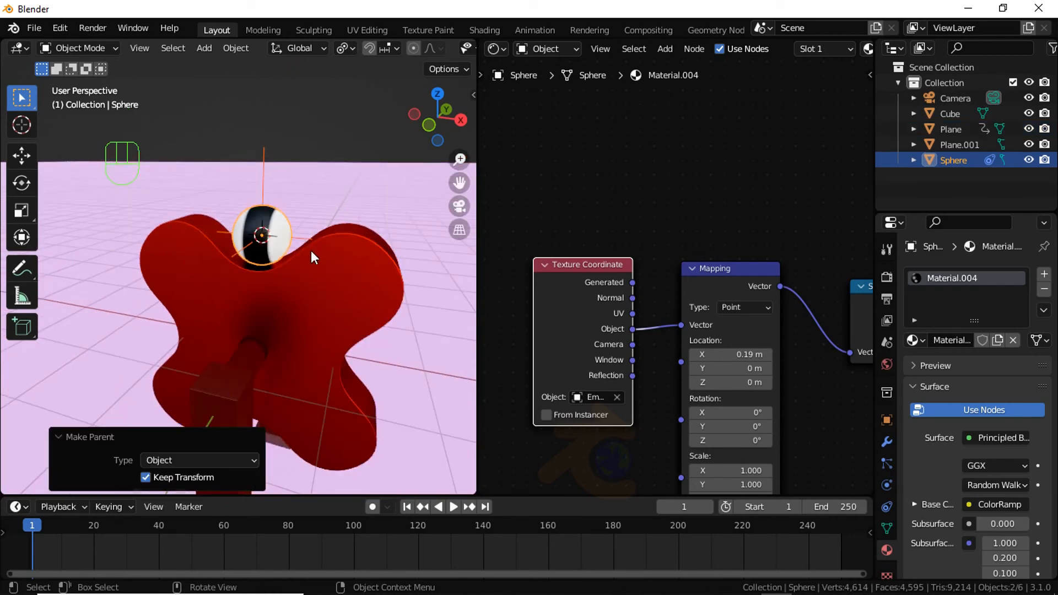
{"action": "key", "text": "space"}
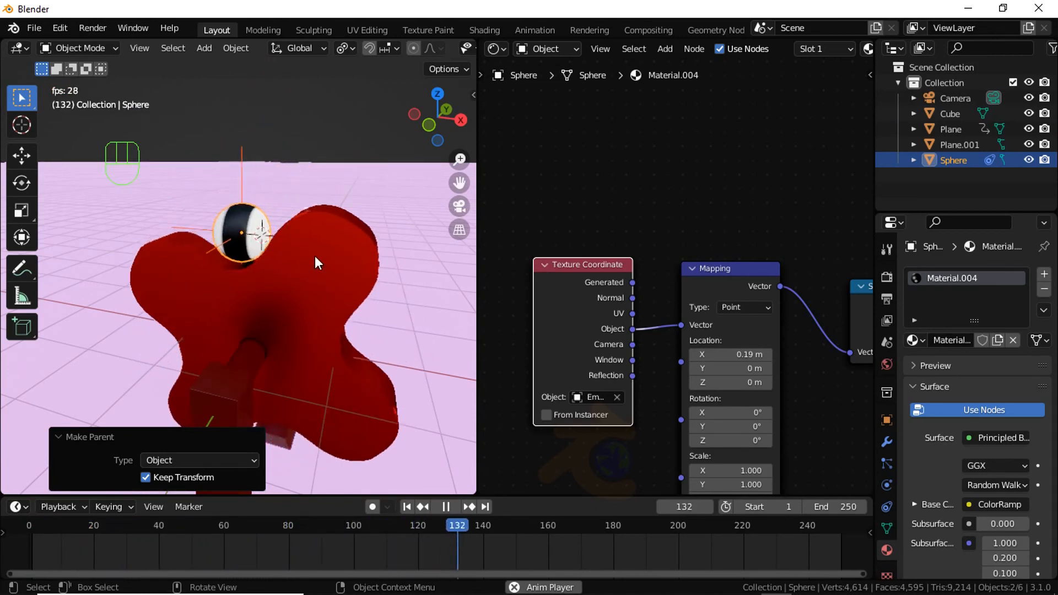
{"action": "key", "text": "space"}
{"action": "key", "text": "shift+Left"}
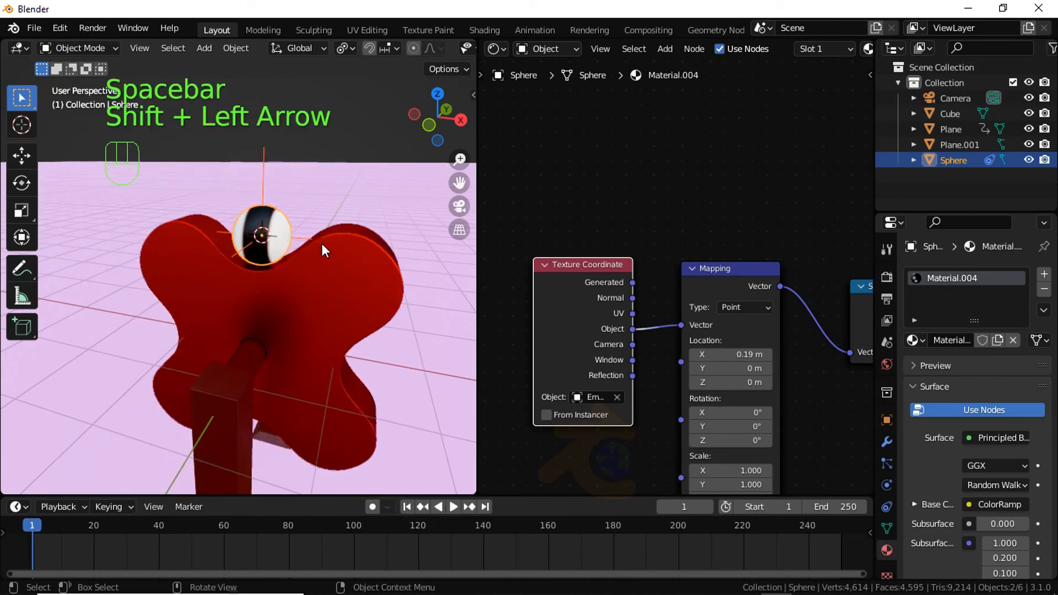
- Select the Empty at the sphere and keyframe its Y rotation at 0° on frame 1
{"action": "left_click", "coordinate": [266, 182]}
{"action": "left_click", "coordinate": [266, 170]}
{"action": "left_click", "coordinate": [264, 180]}
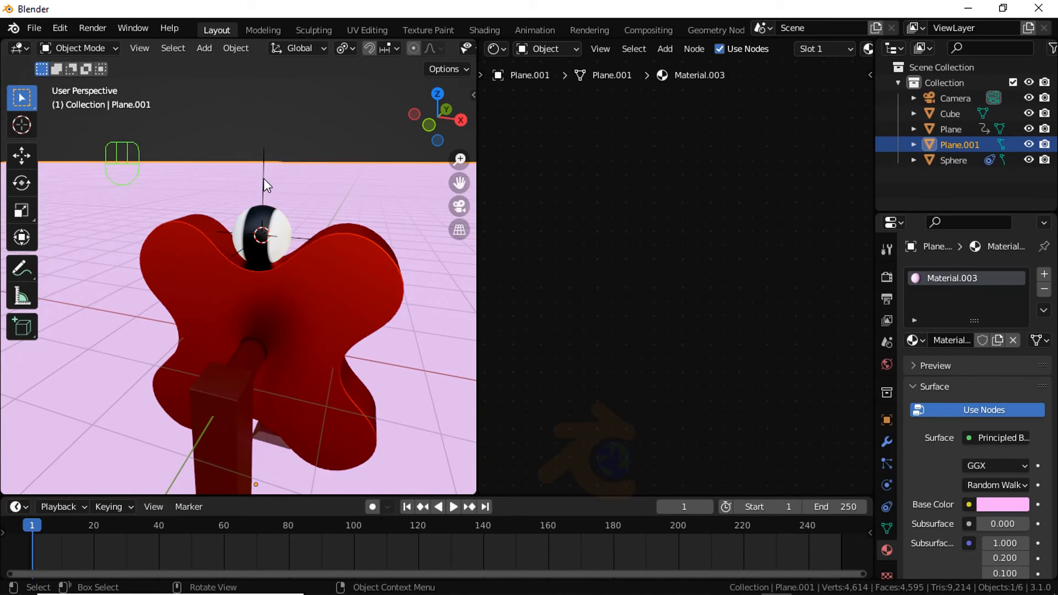
{"action": "left_click", "coordinate": [263, 165]}
{"action": "left_click", "coordinate": [330, 107]}
{"action": "middle_click_drag", "start_coordinate": [320, 125], "coordinate": [318, 112]}
{"action": "left_click", "coordinate": [262, 159]}
{"action": "scroll", "coordinate": [306, 193], "scroll_direction": "up", "scroll_amount": 3}
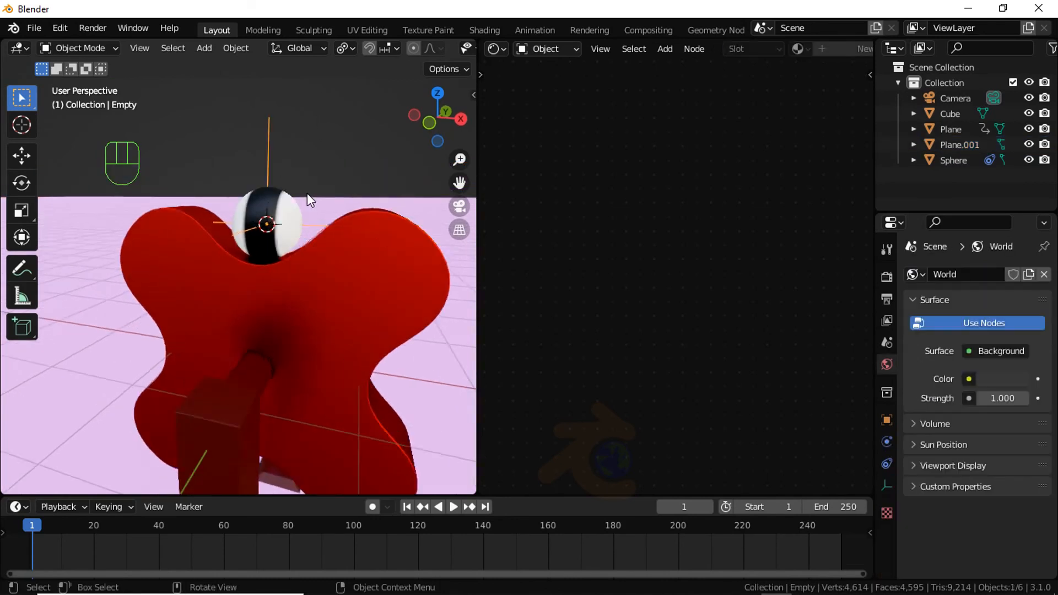
{"action": "scroll", "coordinate": [353, 242], "scroll_direction": "down", "scroll_amount": 1}
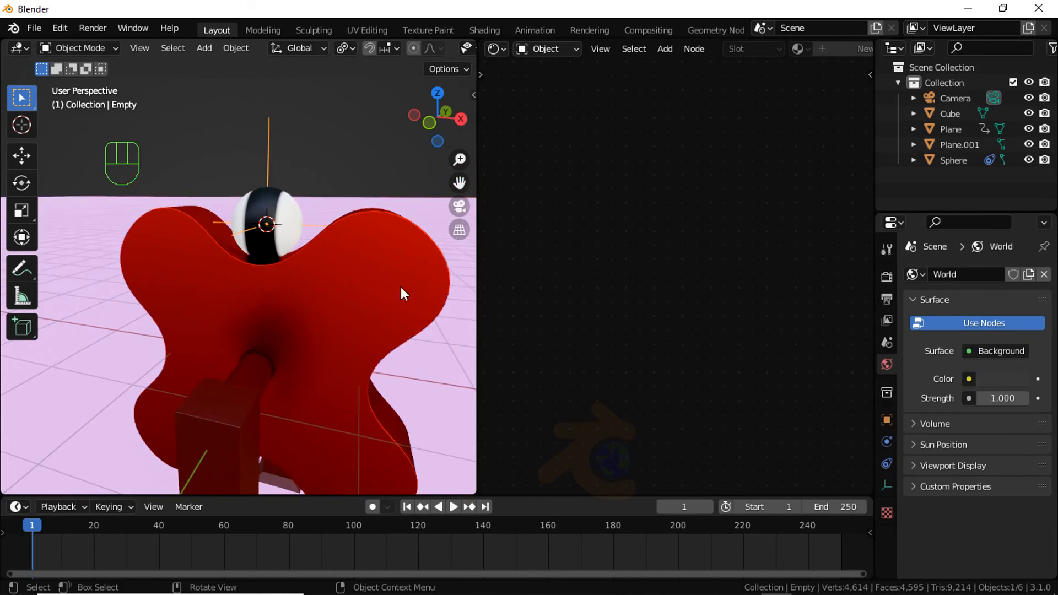
{"action": "left_click", "coordinate": [890, 417]}
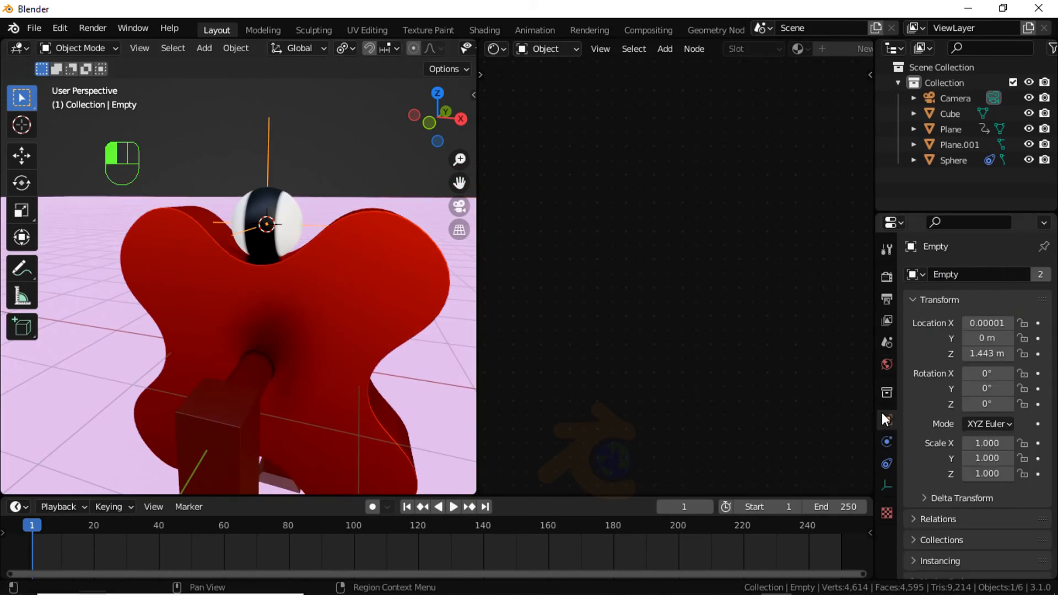
{"action": "left_click", "coordinate": [407, 507]}
{"action": "scroll", "coordinate": [310, 259], "scroll_direction": "down", "scroll_amount": 2}
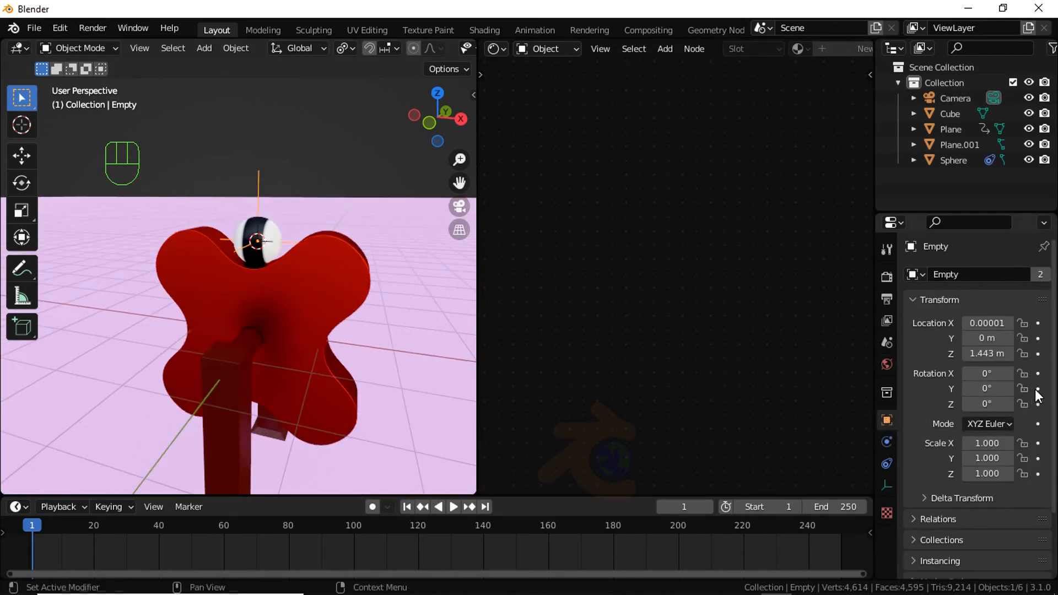
{"action": "left_click", "coordinate": [1039, 389]}
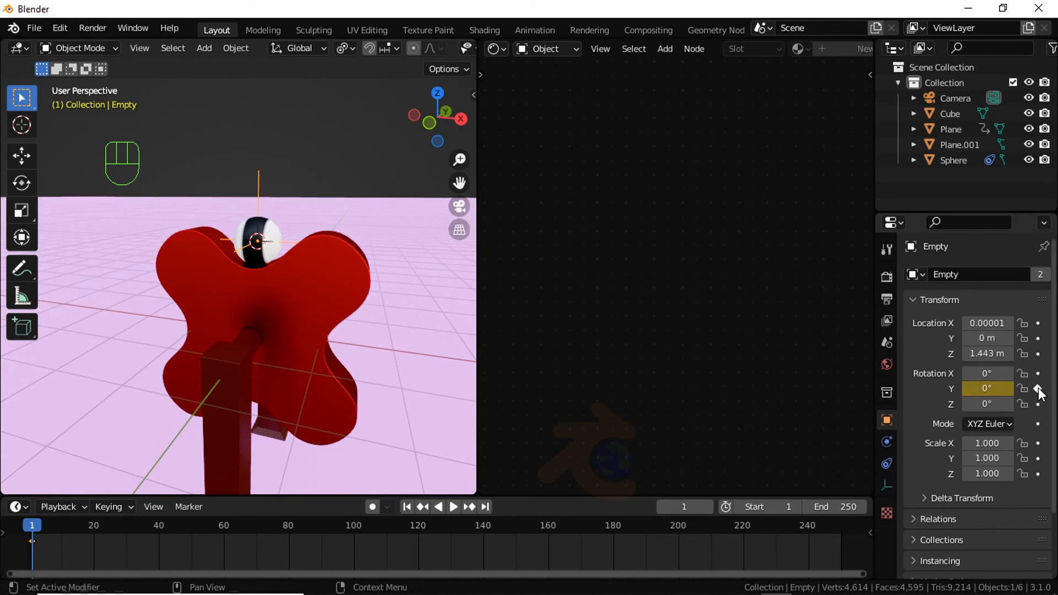
- Set the Empty's Y rotation to 360*3 (1080°) at frame 250 and keyframe it
{"action": "left_click", "coordinate": [486, 507]}
{"action": "left_click", "coordinate": [995, 391]}
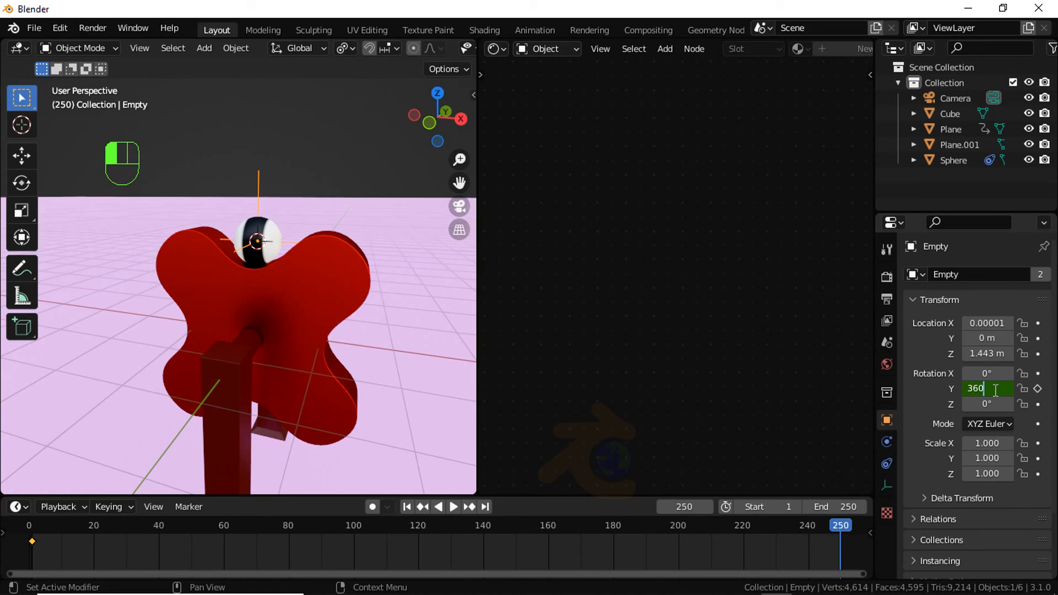
{"action": "type", "text": "360*3"}
{"action": "key", "text": "Return"}
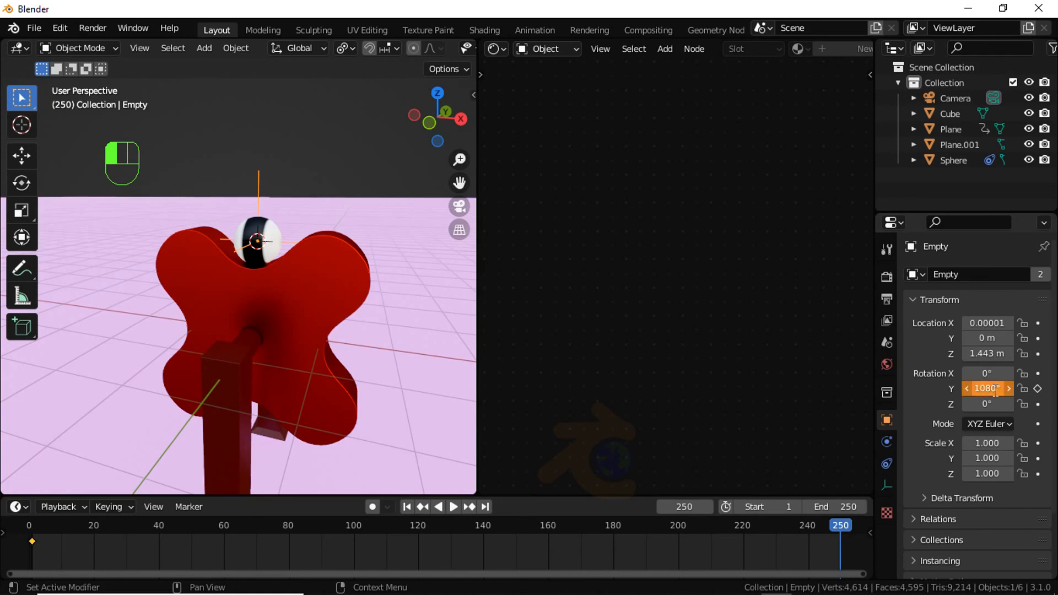
{"action": "left_click", "coordinate": [1038, 389]}
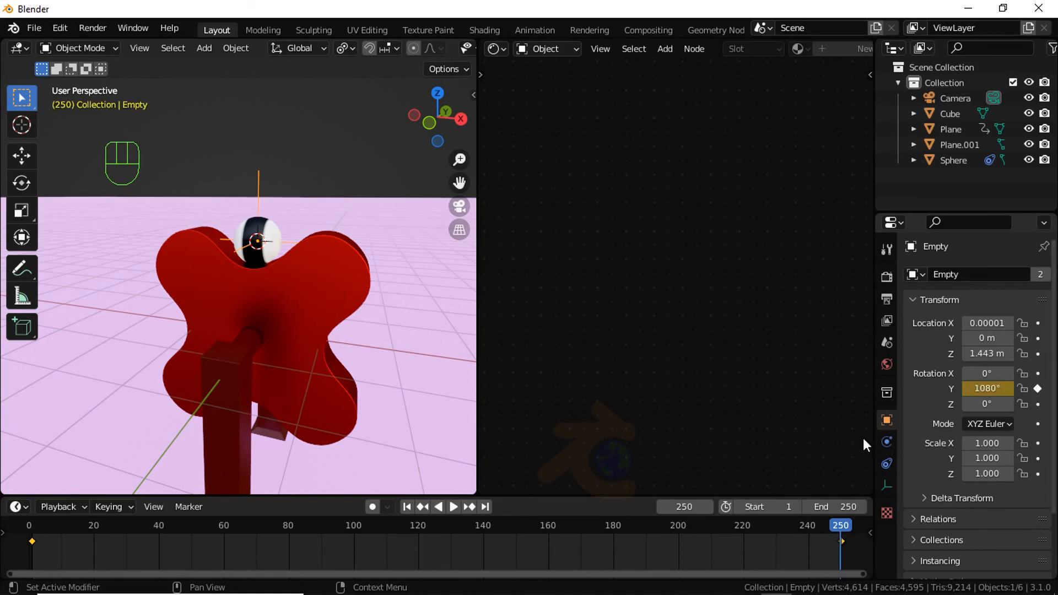
- Play the animation from frame 1 to check the stripe's rotation on the sphere, and return to the first frame
{"action": "left_click", "coordinate": [411, 504]}
{"action": "scroll", "coordinate": [280, 320], "scroll_direction": "up", "scroll_amount": 3}
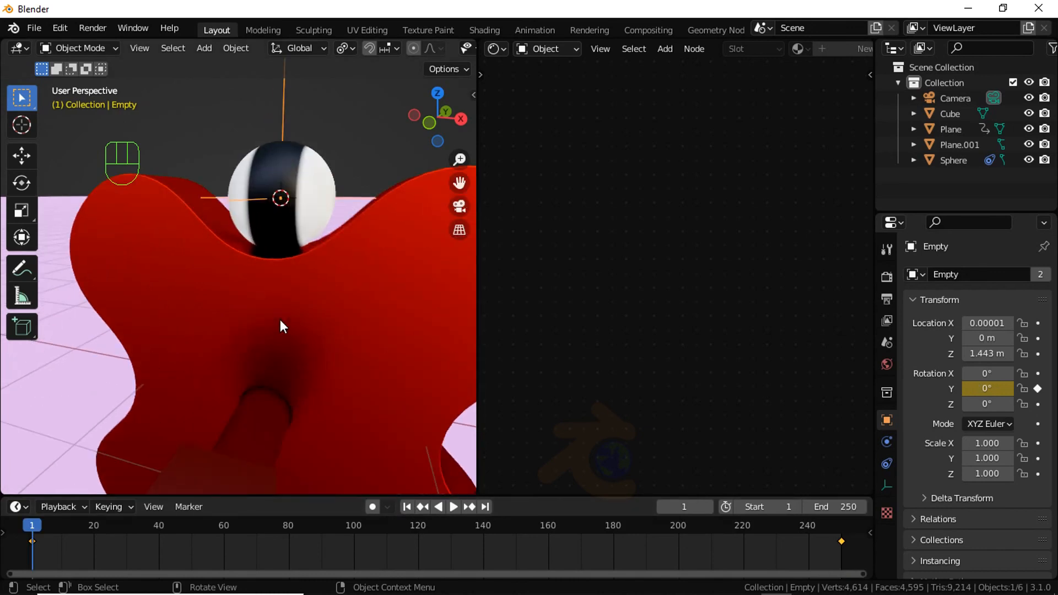
{"action": "scroll", "coordinate": [280, 320], "scroll_direction": "down", "scroll_amount": 2}
{"action": "key", "text": "space"}
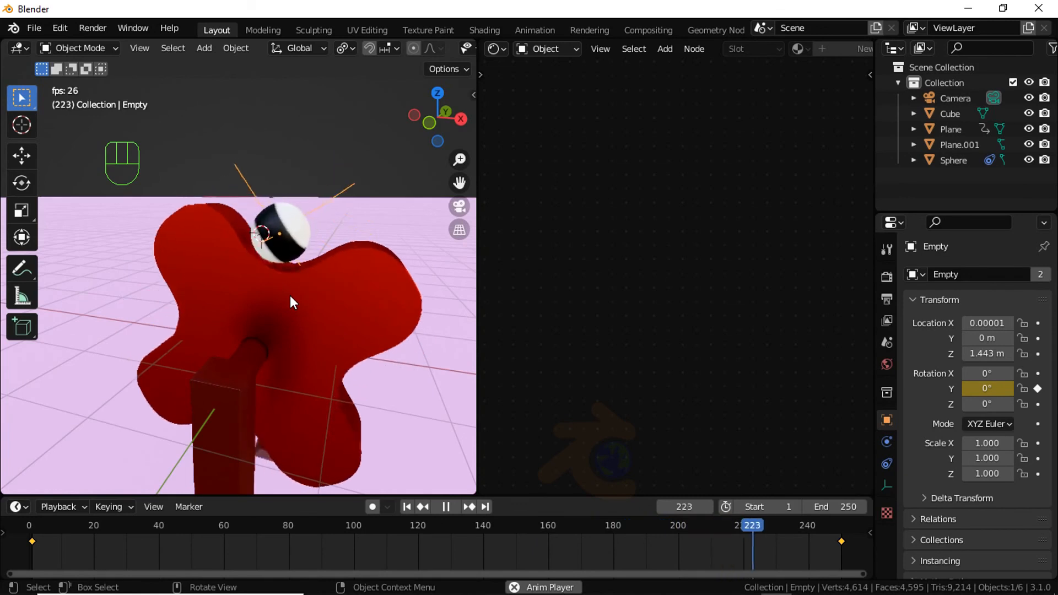
{"action": "key", "text": "space"}
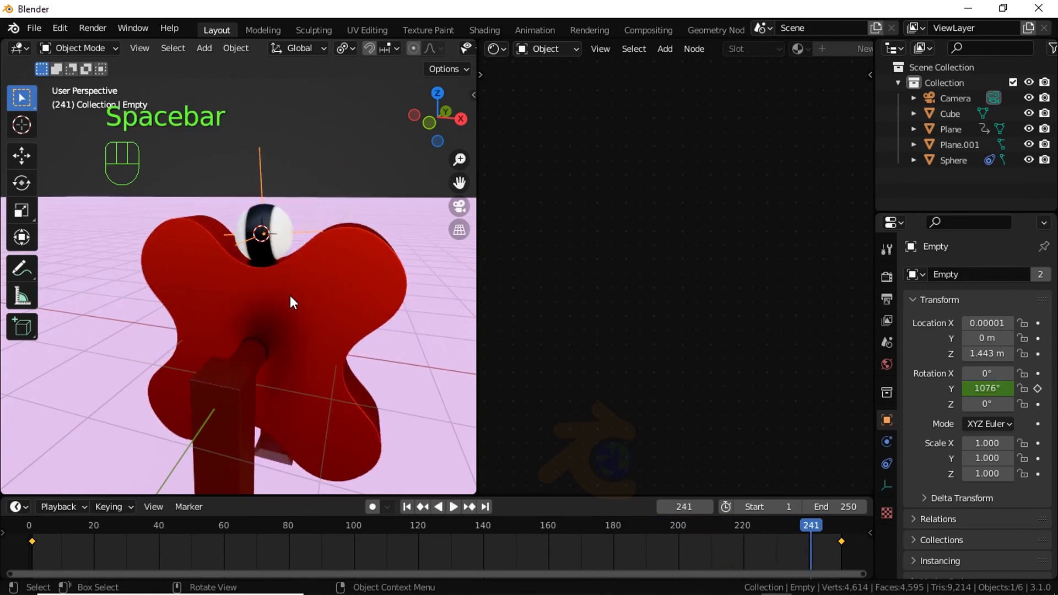
{"action": "key", "text": "shift+Left"}
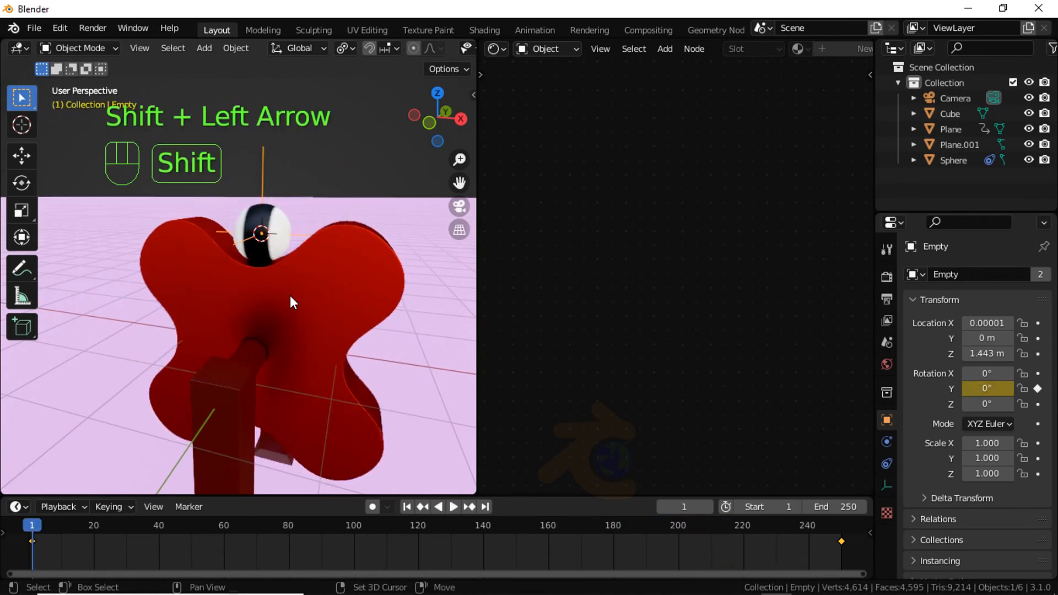
- Add an Environment Texture to the World color and load the sunny_vond… image into it
{"action": "key", "text": "KP_0"}
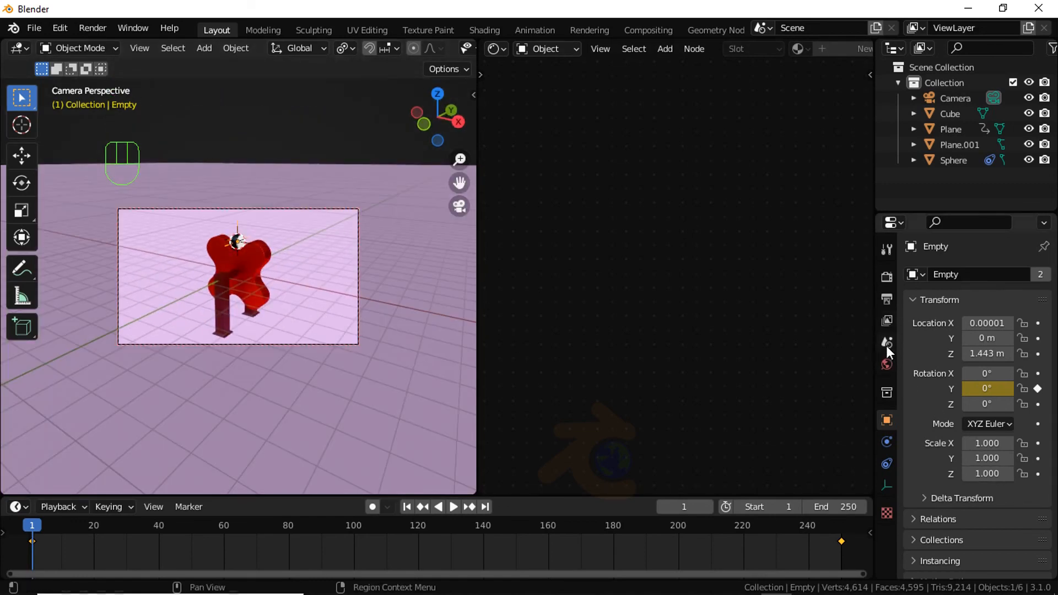
{"action": "left_click", "coordinate": [887, 364]}
{"action": "left_click", "coordinate": [970, 376]}
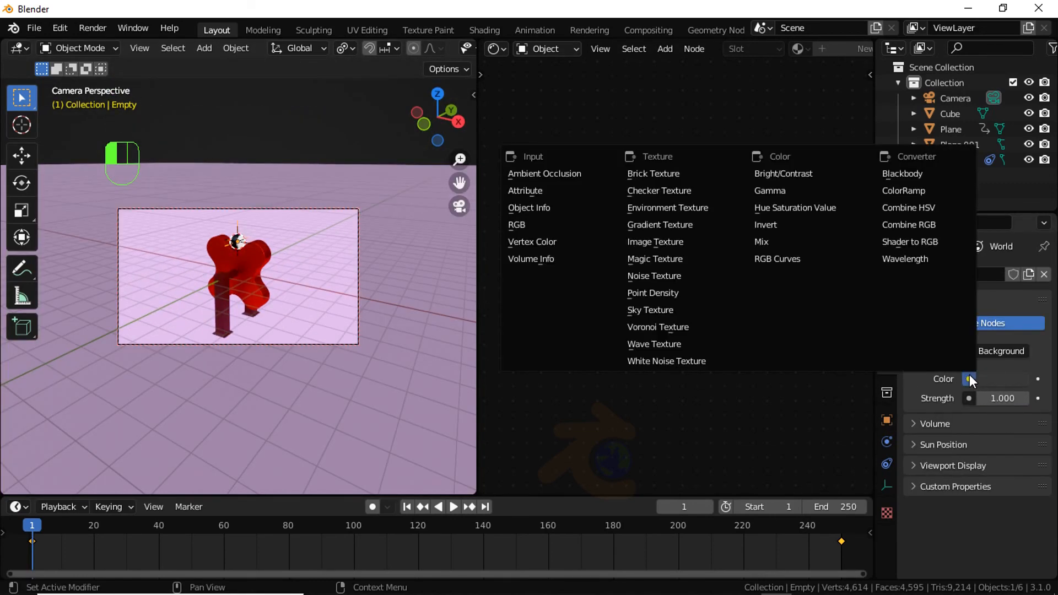
{"action": "left_click", "coordinate": [700, 210]}
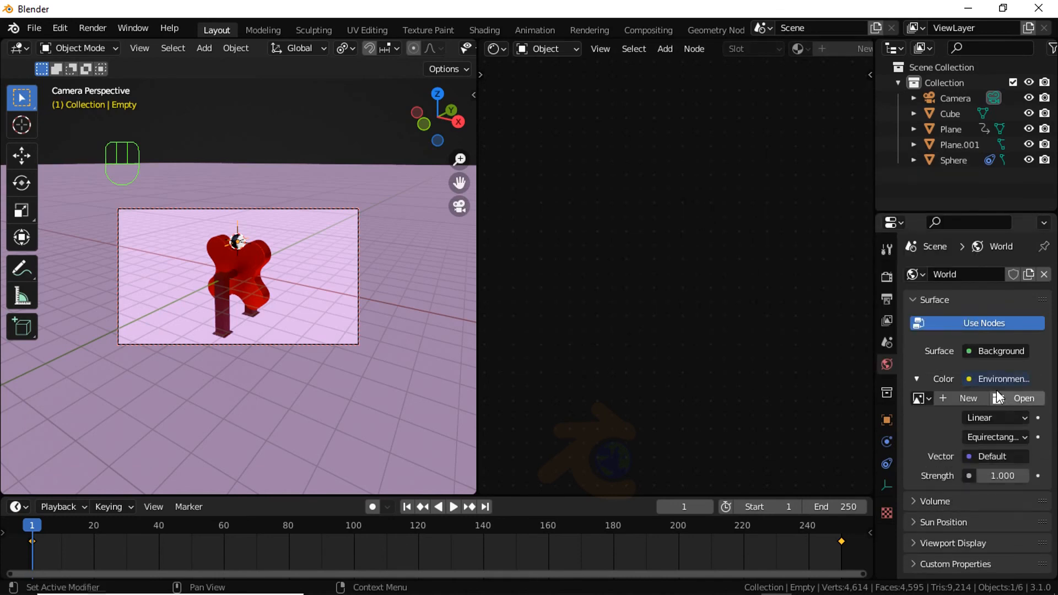
{"action": "left_click", "coordinate": [1011, 398]}
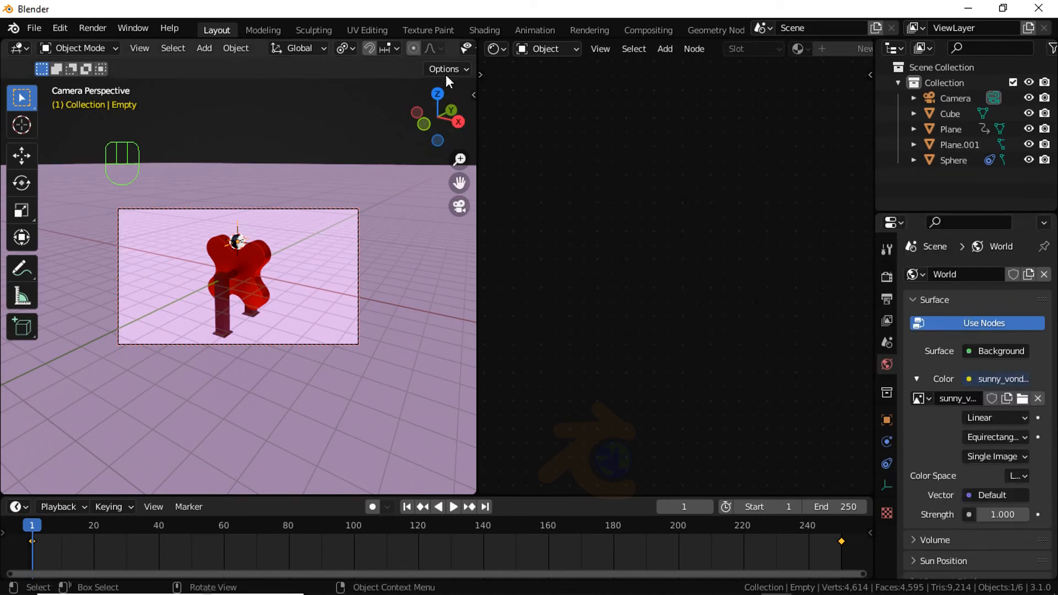
{"action": "scroll", "coordinate": [443, 51], "scroll_direction": "down", "scroll_amount": 2}
{"action": "scroll", "coordinate": [442, 51], "scroll_direction": "down", "scroll_amount": 5}
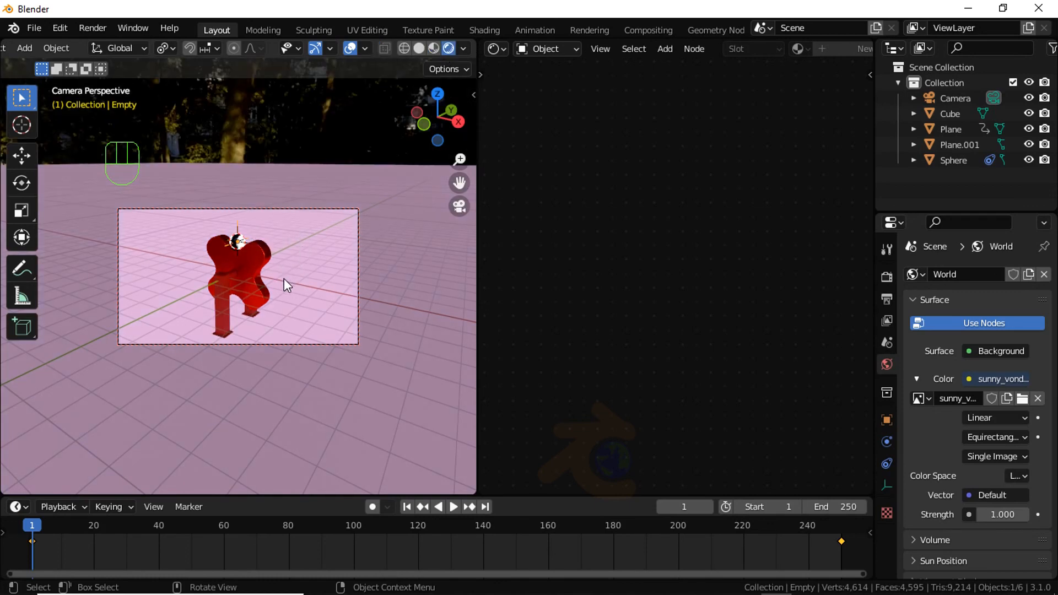
- Make the render background transparent in the Eevee Film settings
{"action": "key", "text": "KP_0"}
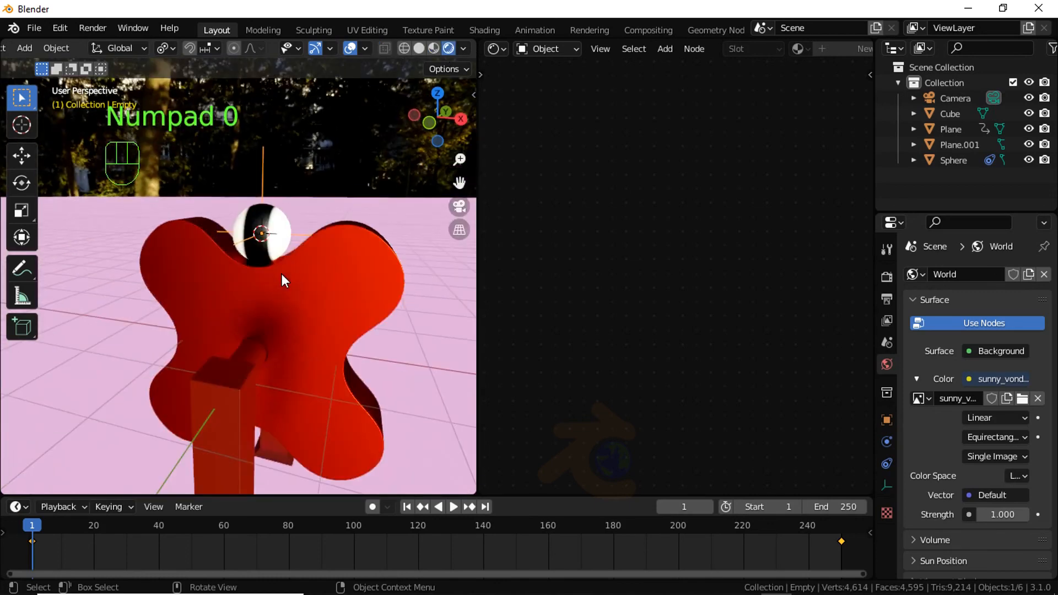
{"action": "middle_click_drag", "start_coordinate": [282, 273], "coordinate": [298, 303]}
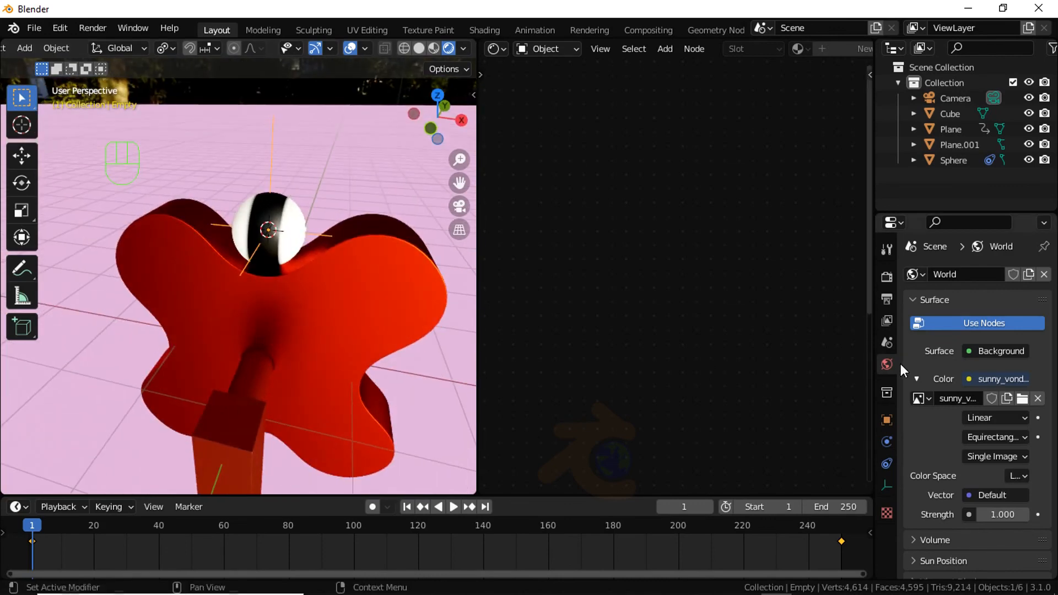
{"action": "left_click", "coordinate": [887, 279]}
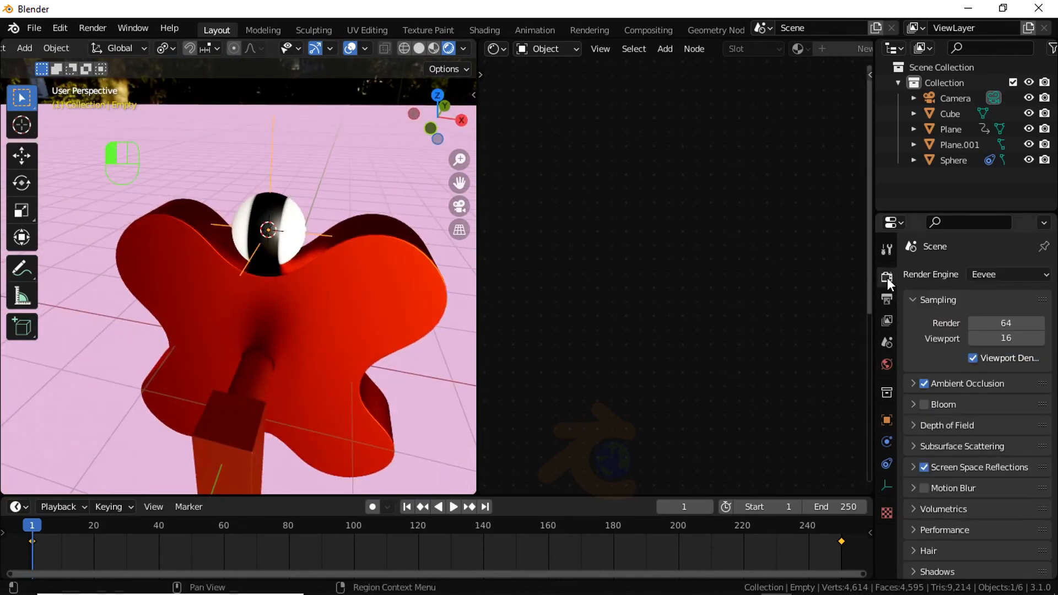
{"action": "scroll", "coordinate": [968, 413], "scroll_direction": "down", "scroll_amount": 5}
{"action": "left_click", "coordinate": [927, 491]}
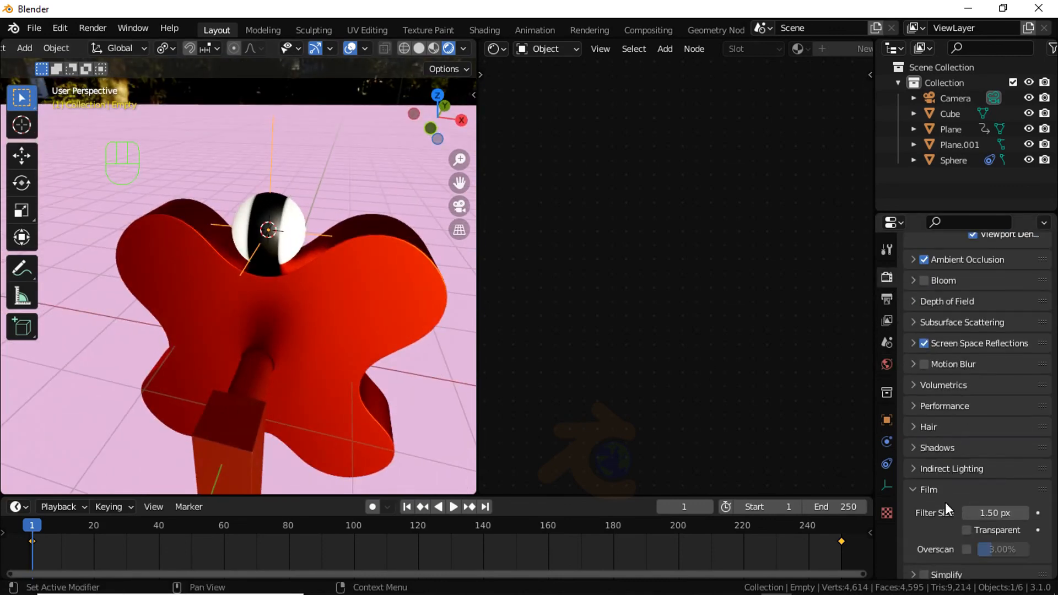
{"action": "left_click", "coordinate": [967, 531]}
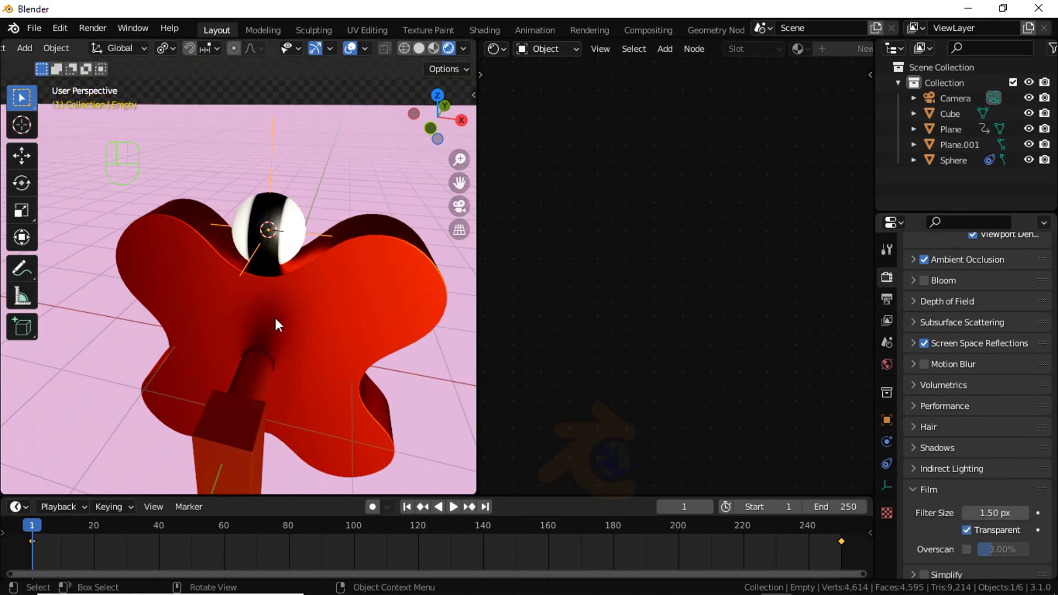
- Preview the animation through the camera, stop playback and leave the camera view
{"action": "key", "text": "KP_0"}
{"action": "key", "text": "space"}
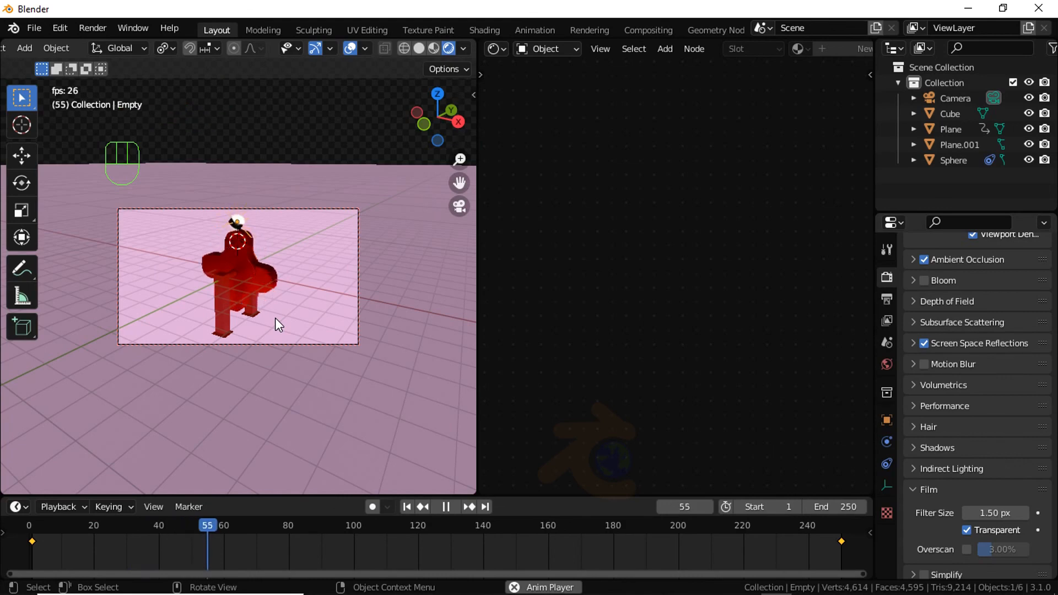
{"action": "key", "text": "space"}
{"action": "key", "text": "KP_0"}
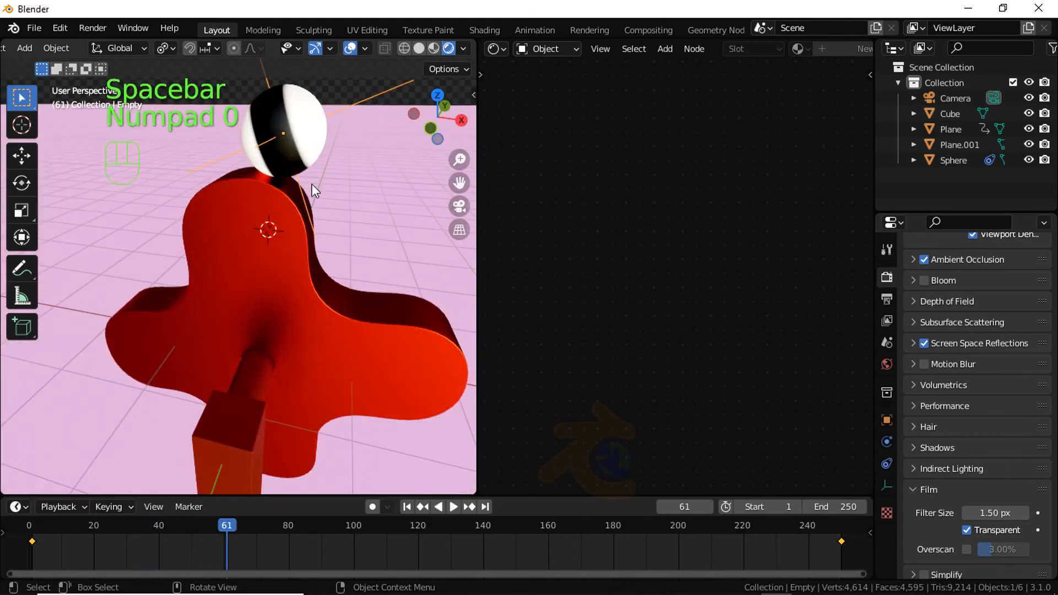
- Select the sphere and review its full material node setup in a maximized editor, then restore the layout
{"action": "left_click", "coordinate": [293, 131]}
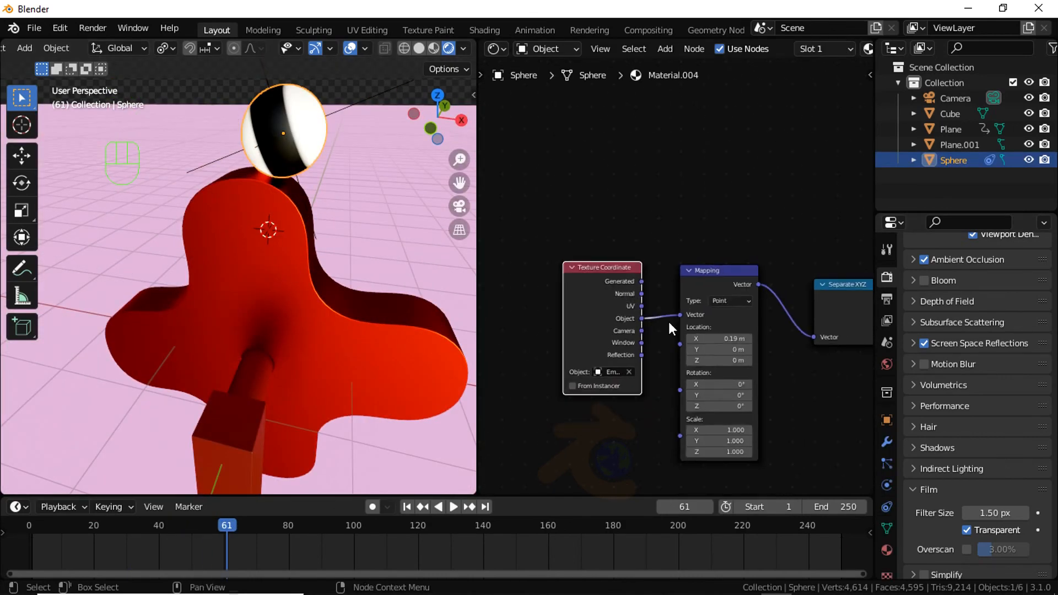
{"action": "key", "text": "ctrl+space"}
{"action": "scroll", "coordinate": [649, 308], "scroll_direction": "down", "scroll_amount": 5}
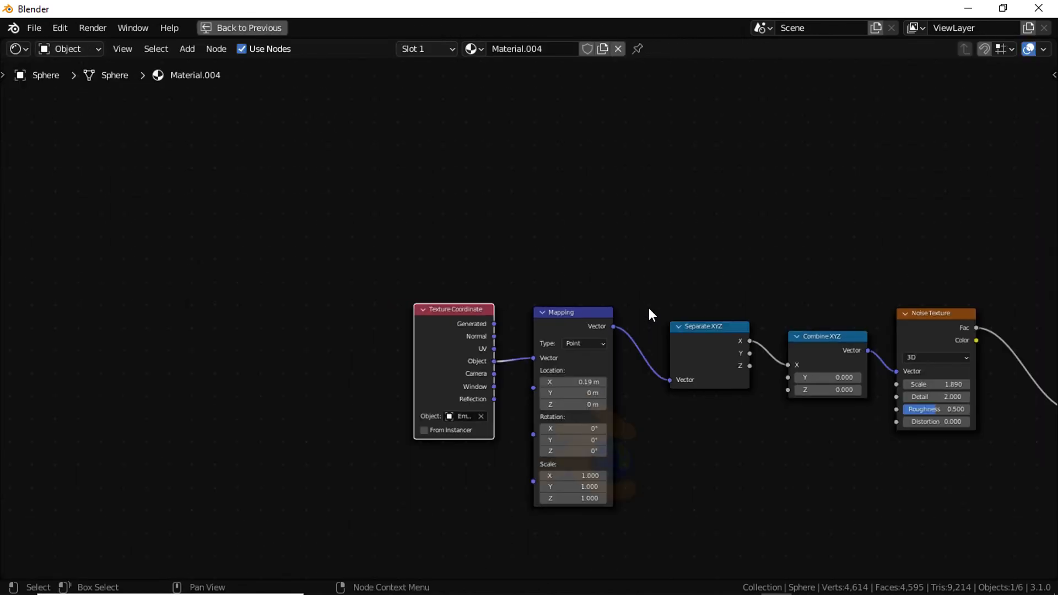
{"action": "scroll", "coordinate": [667, 406], "scroll_direction": "up", "scroll_amount": 2}
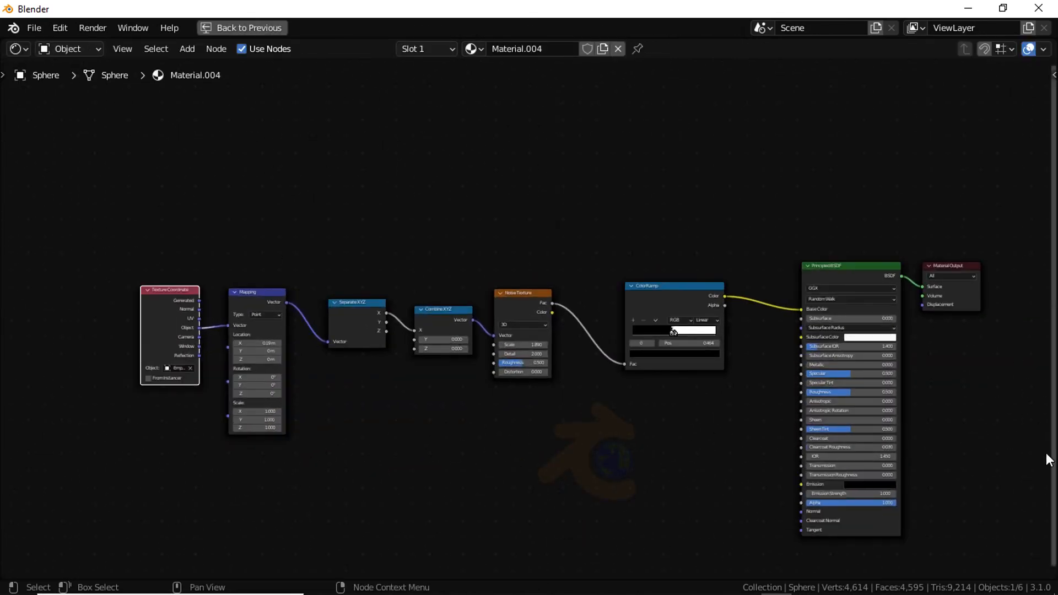
{"action": "left_click", "coordinate": [257, 28]}
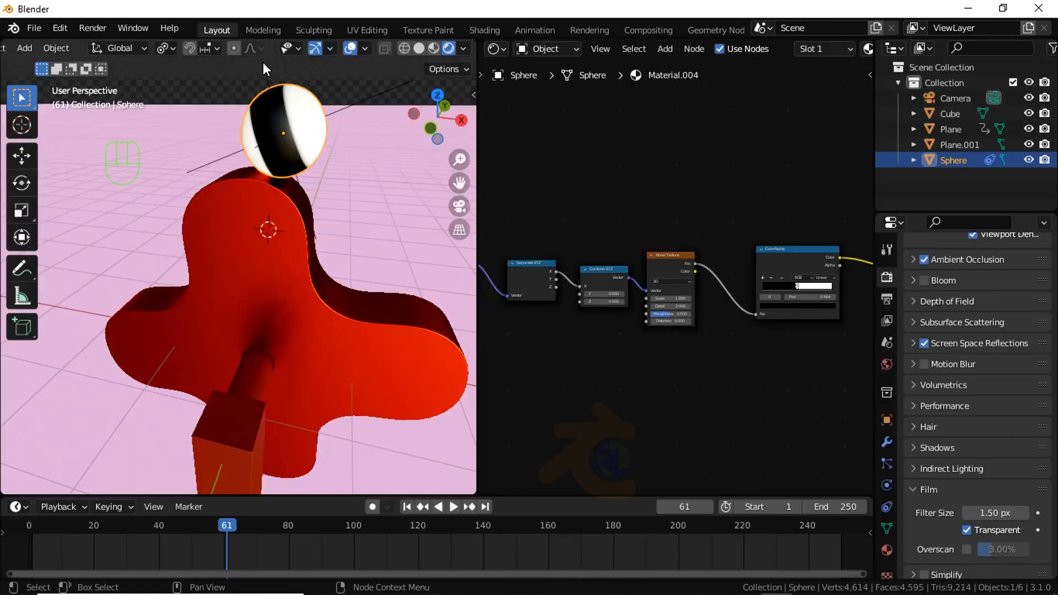
- Set the output file format to FFmpeg Video and its output quality to High Quality
{"action": "left_click", "coordinate": [886, 300]}
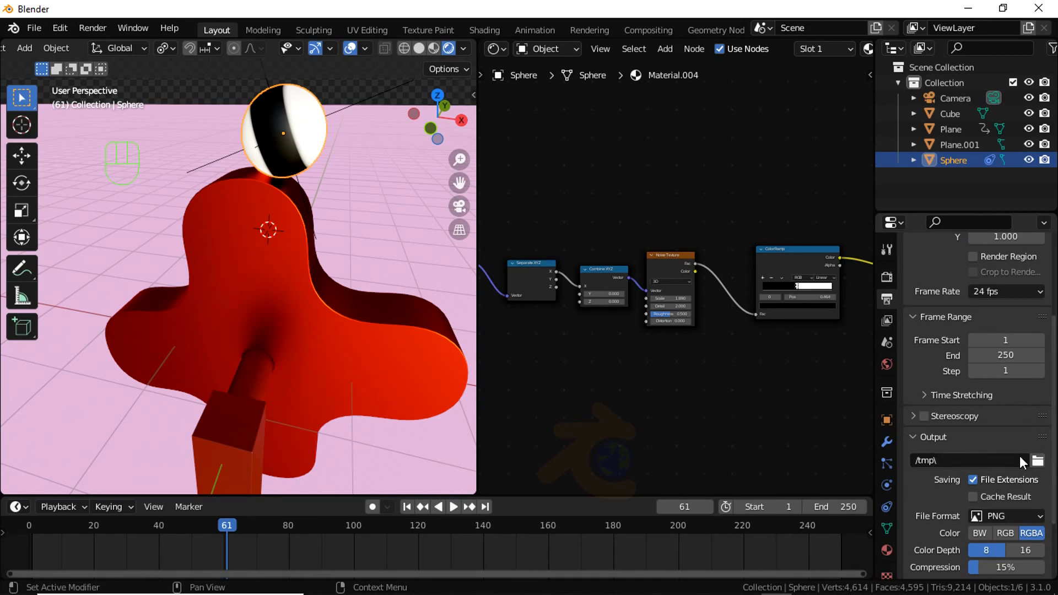
{"action": "left_click", "coordinate": [1012, 516]}
{"action": "left_click", "coordinate": [997, 431]}
{"action": "scroll", "coordinate": [1033, 468], "scroll_direction": "down", "scroll_amount": 1}
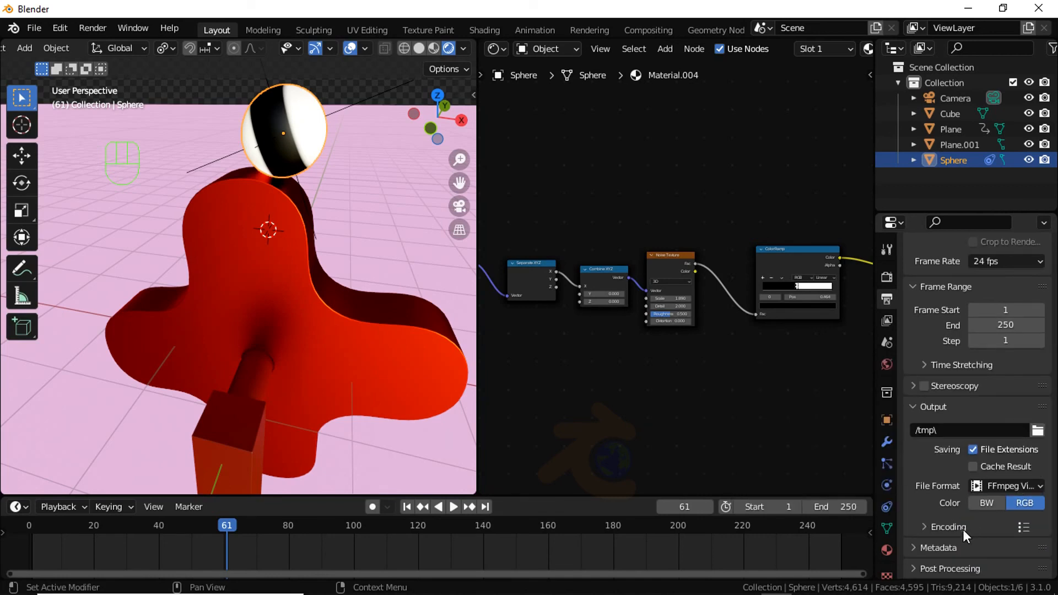
{"action": "scroll", "coordinate": [962, 527], "scroll_direction": "down", "scroll_amount": 1}
{"action": "scroll", "coordinate": [961, 523], "scroll_direction": "down", "scroll_amount": 3}
{"action": "left_click", "coordinate": [990, 513]}
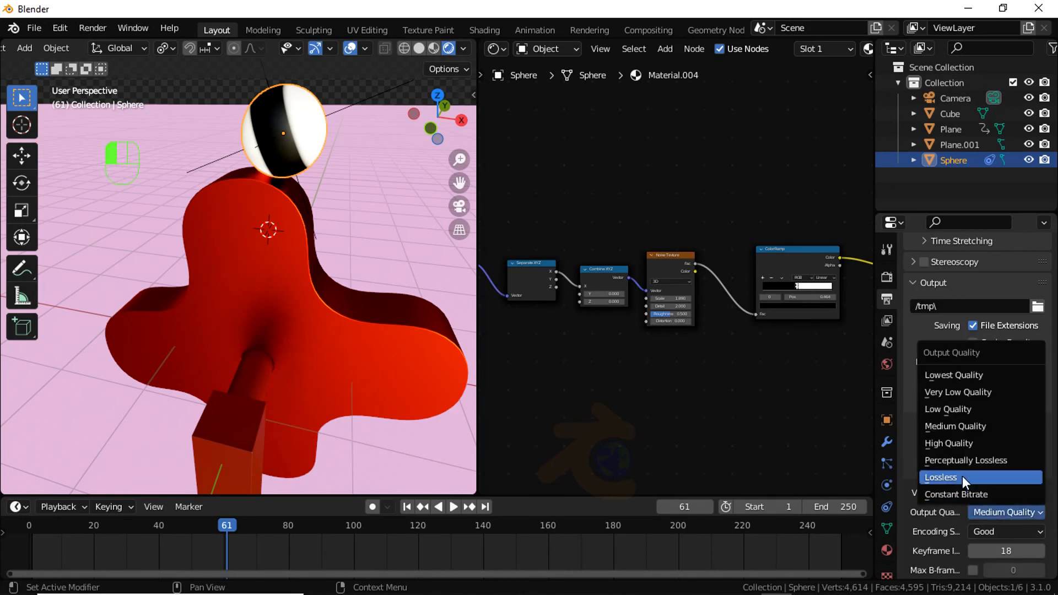
{"action": "left_click", "coordinate": [952, 443]}
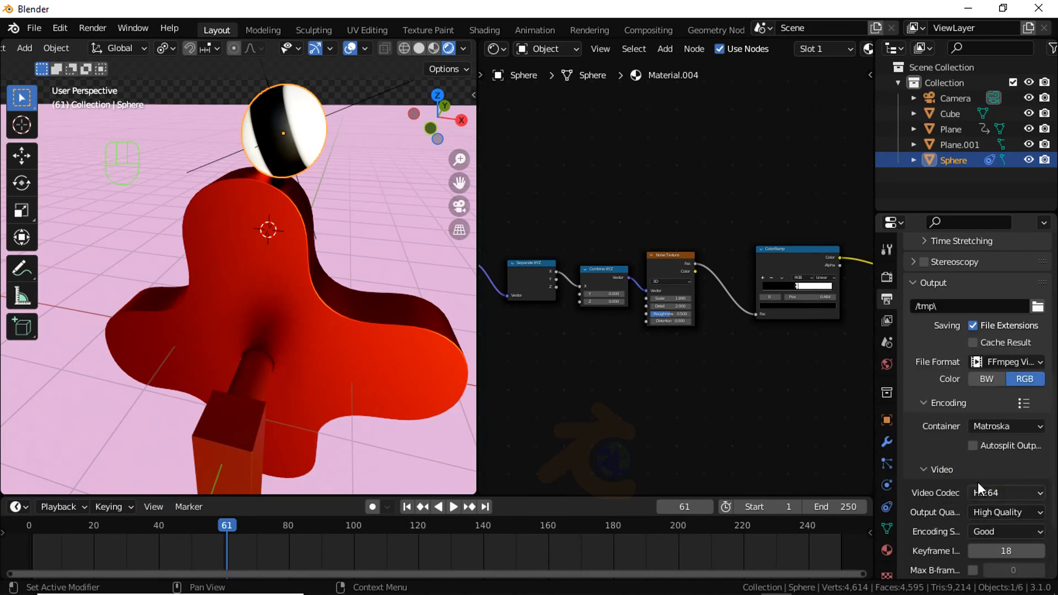
- Render the full animation with the current output settings
{"action": "left_click", "coordinate": [103, 30]}
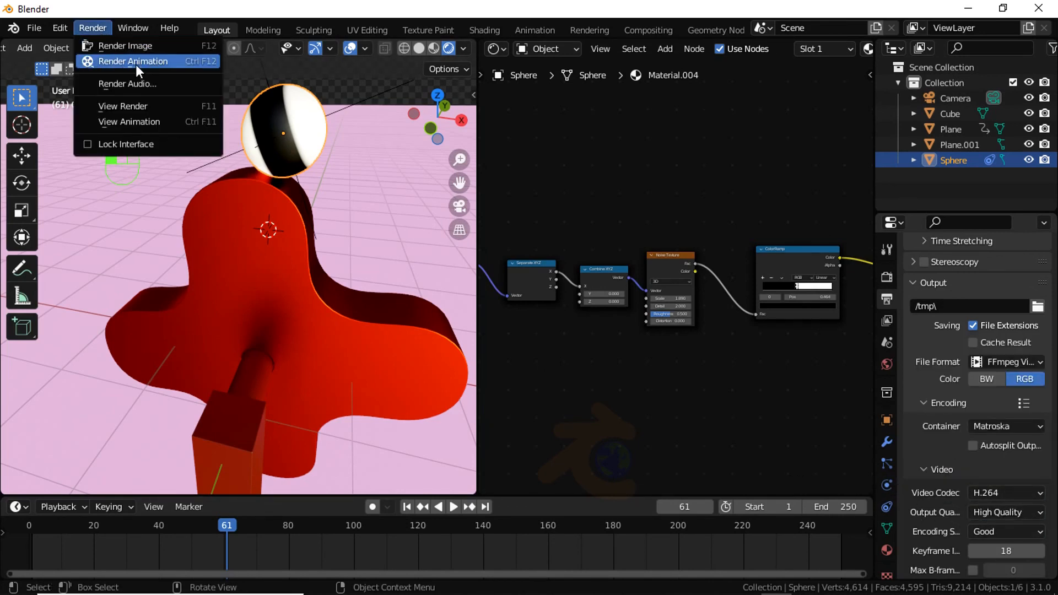